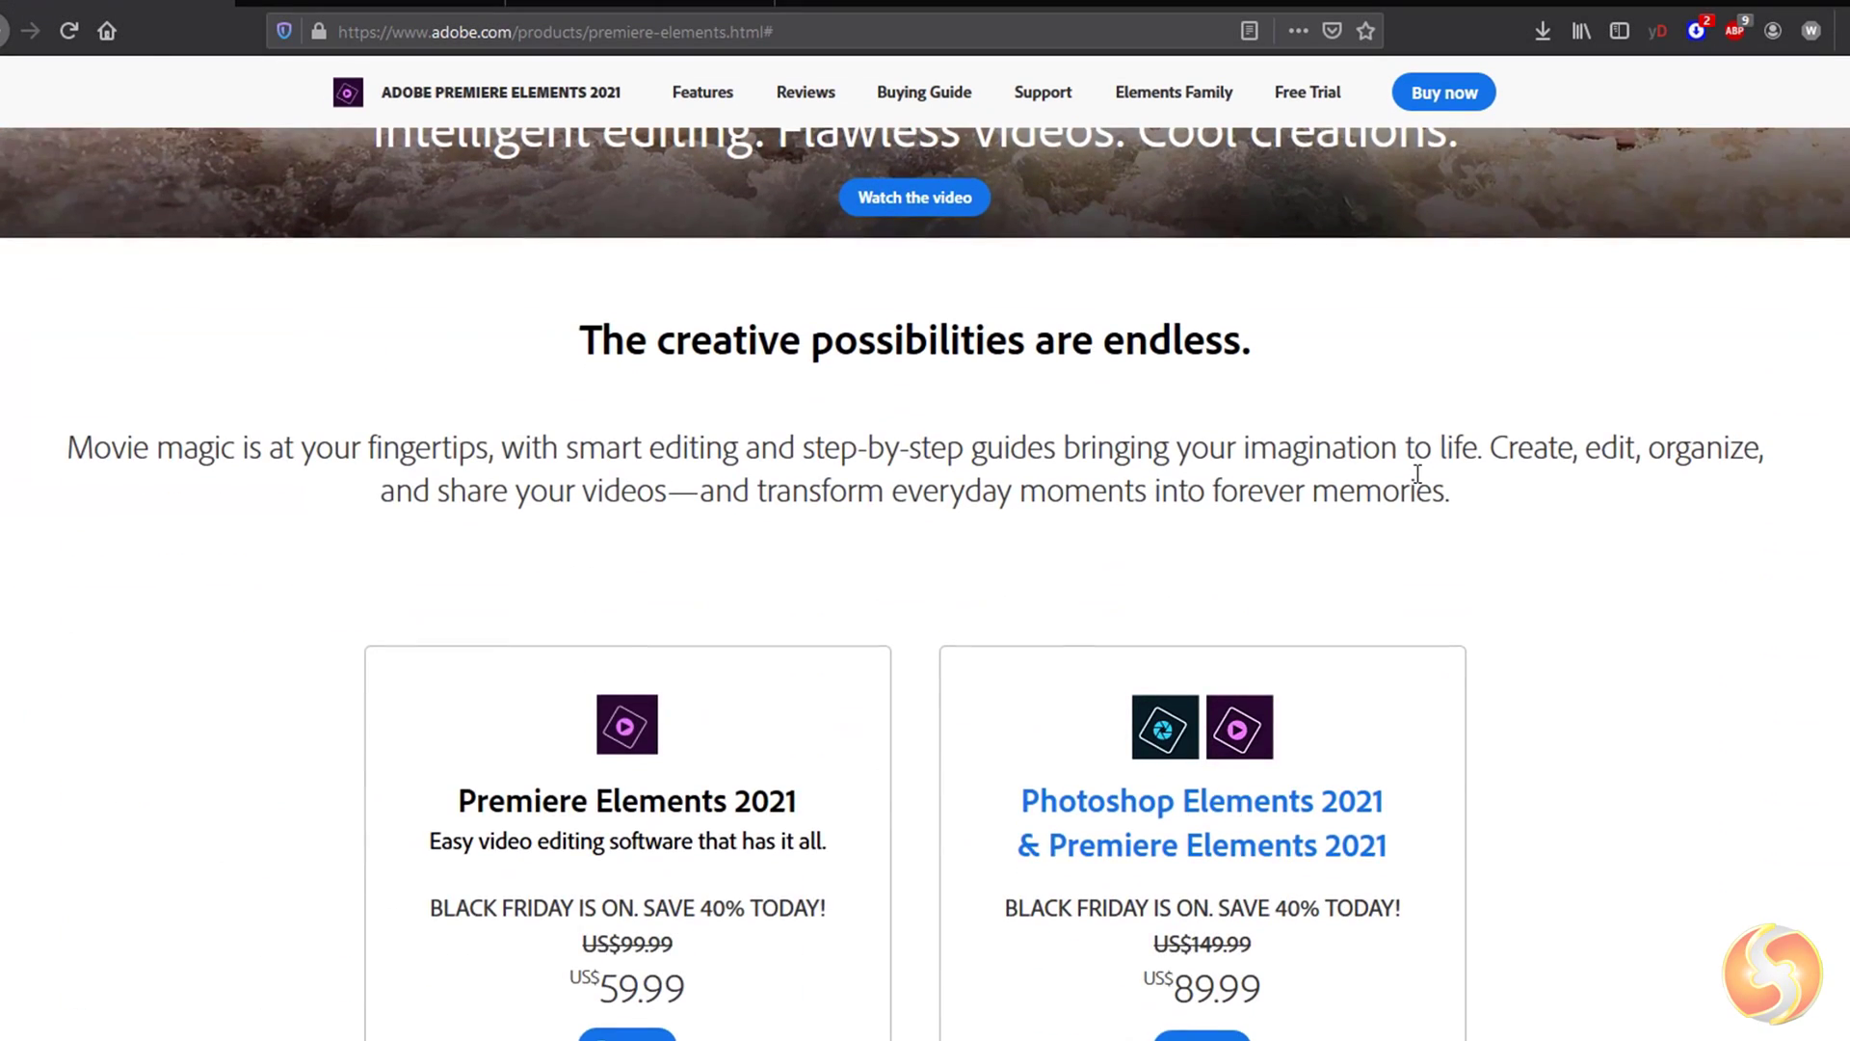
Step: Scroll through the Premiere Elements 2021 product page and the Skills Factory 'Win a License' giveaways page
{"action": "scroll", "coordinate": [1418, 473], "scroll_direction": "down", "scroll_amount": 2}
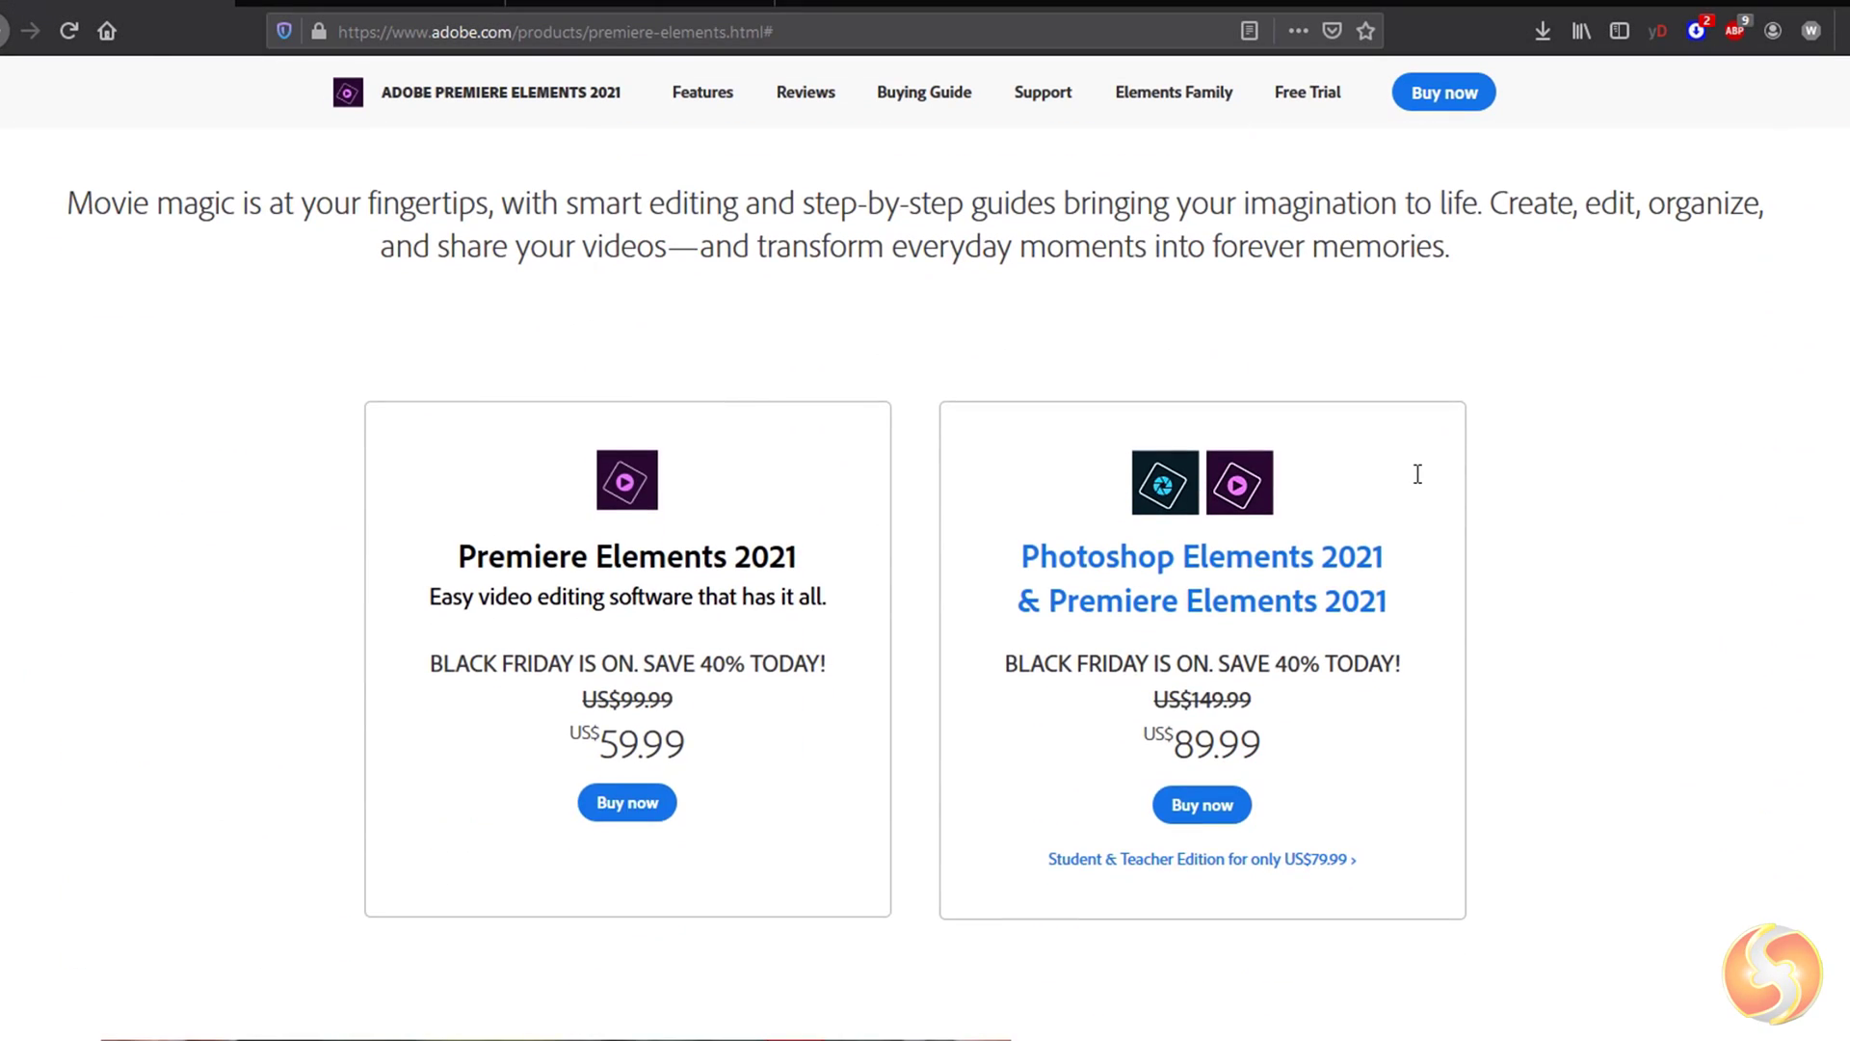
{"action": "scroll", "coordinate": [1416, 482], "scroll_direction": "down", "scroll_amount": 8}
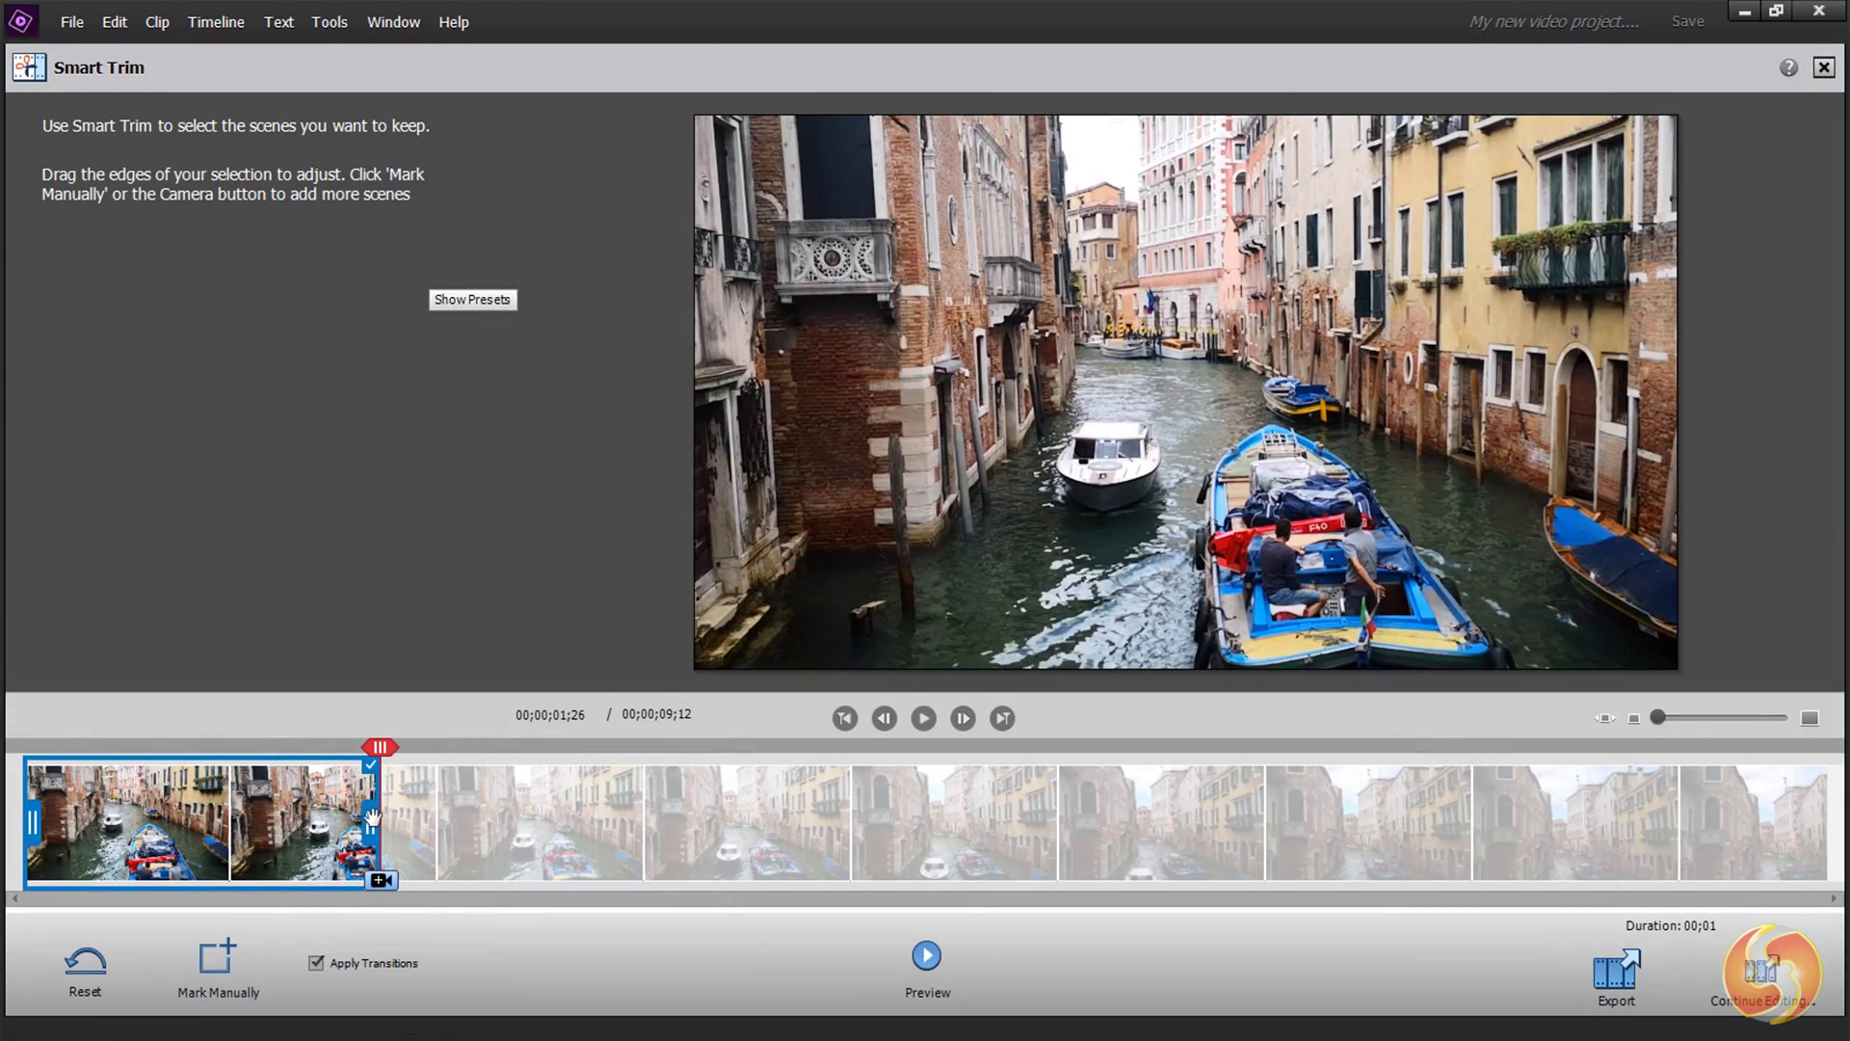
{"action": "left_click_drag", "start_coordinate": [372, 819], "coordinate": [838, 826]}
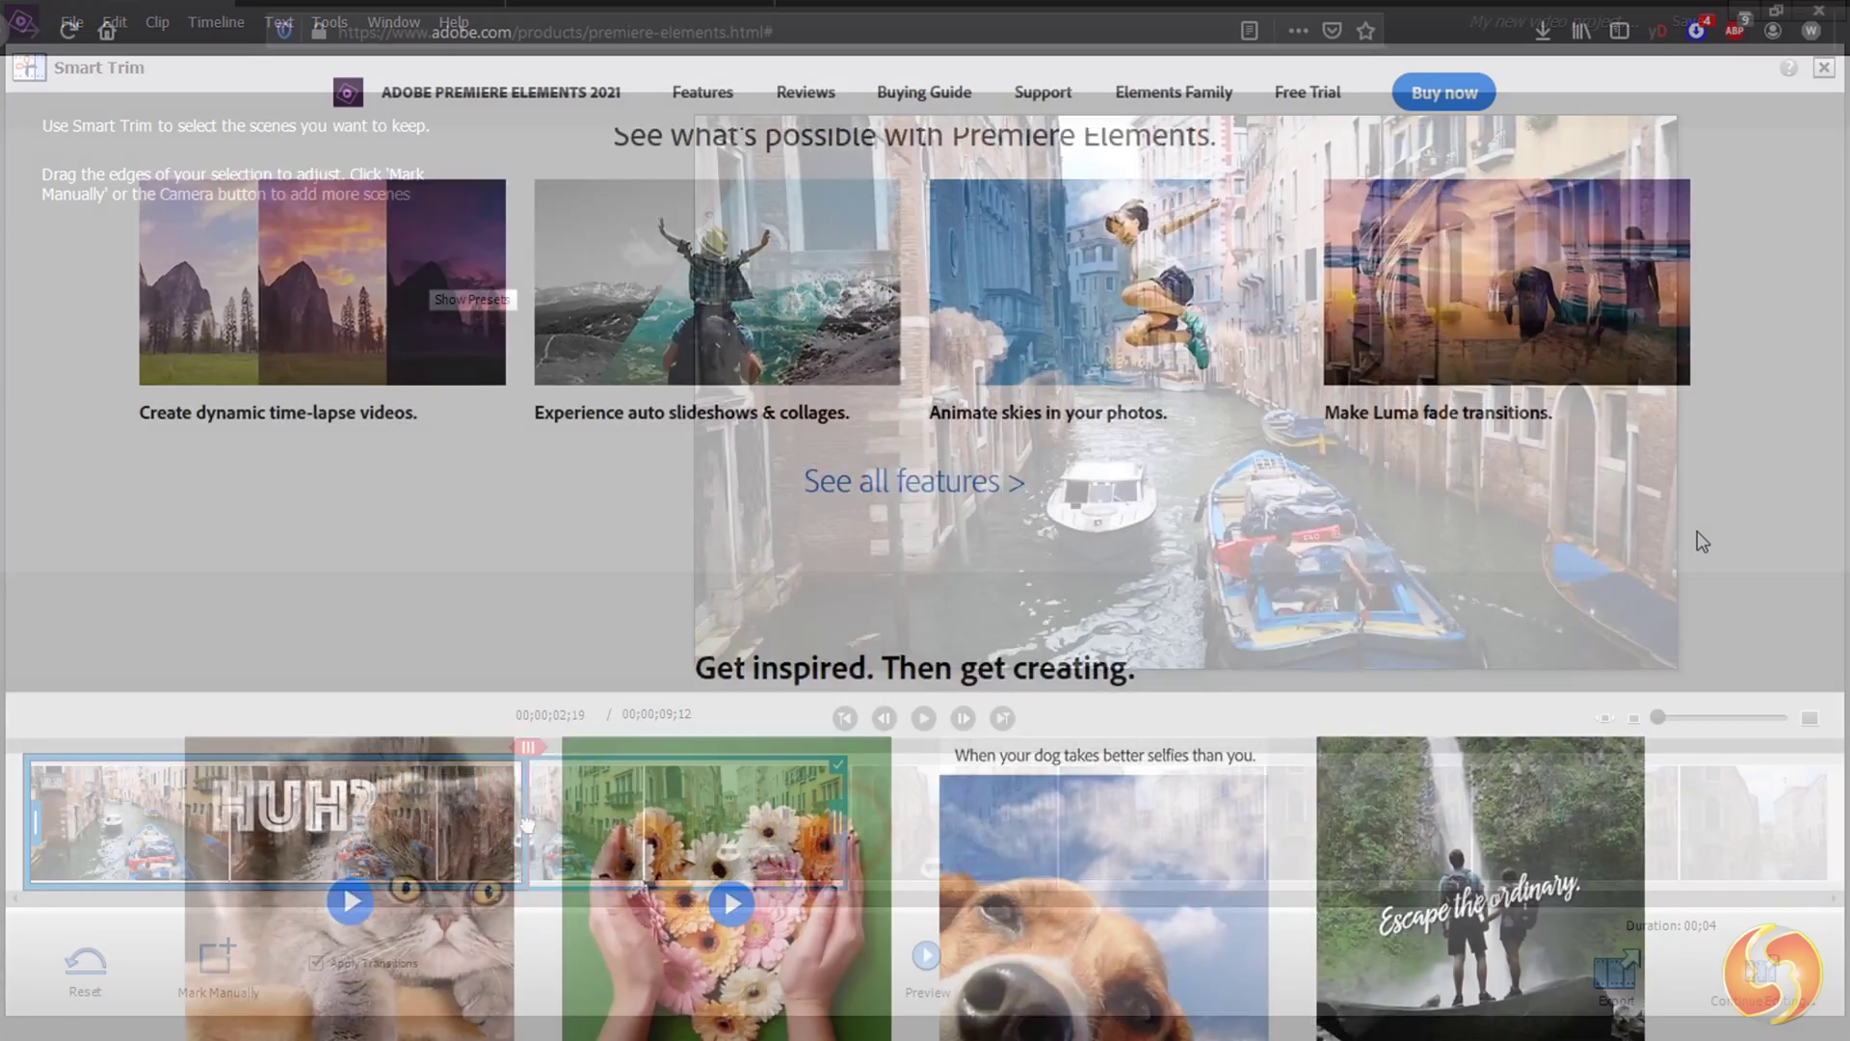
{"action": "scroll", "coordinate": [1697, 536], "scroll_direction": "down", "scroll_amount": 5}
{"action": "scroll", "coordinate": [1697, 535], "scroll_direction": "down", "scroll_amount": 5}
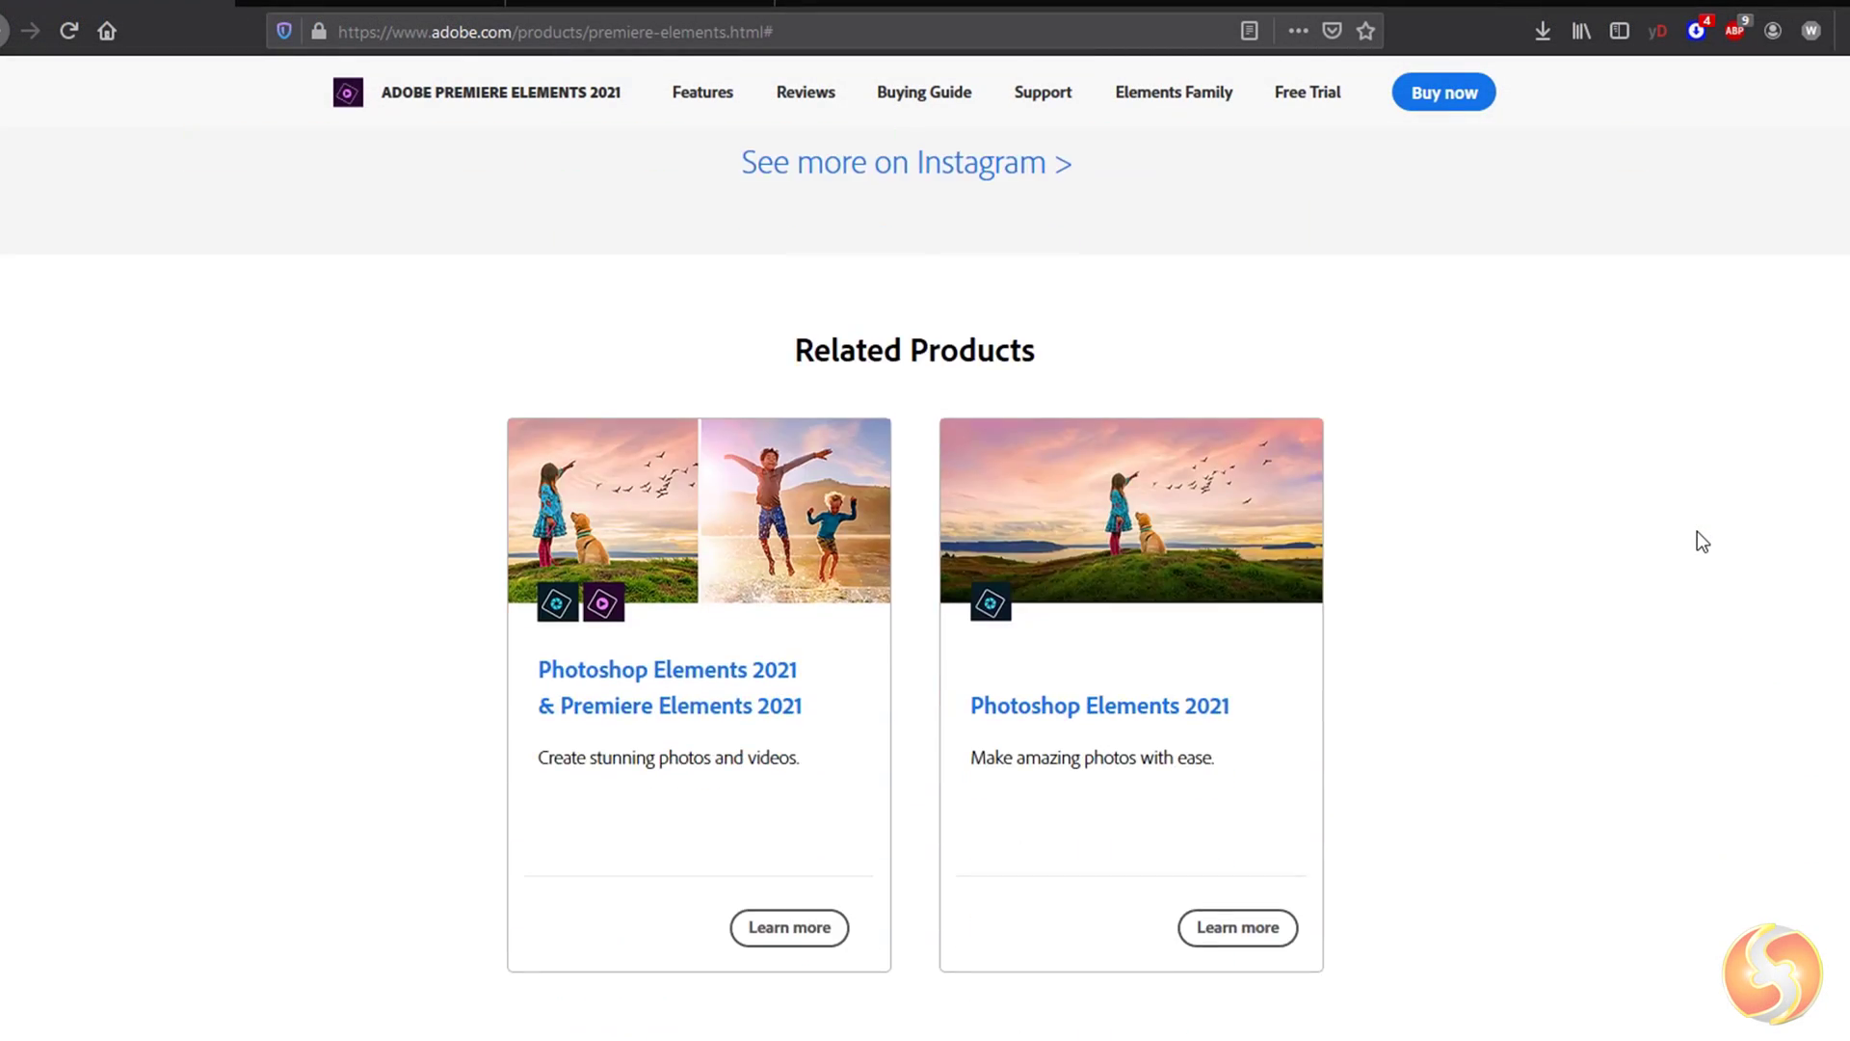
{"action": "scroll", "coordinate": [1697, 532], "scroll_direction": "down", "scroll_amount": 4}
{"action": "scroll", "coordinate": [1697, 532], "scroll_direction": "up", "scroll_amount": 3}
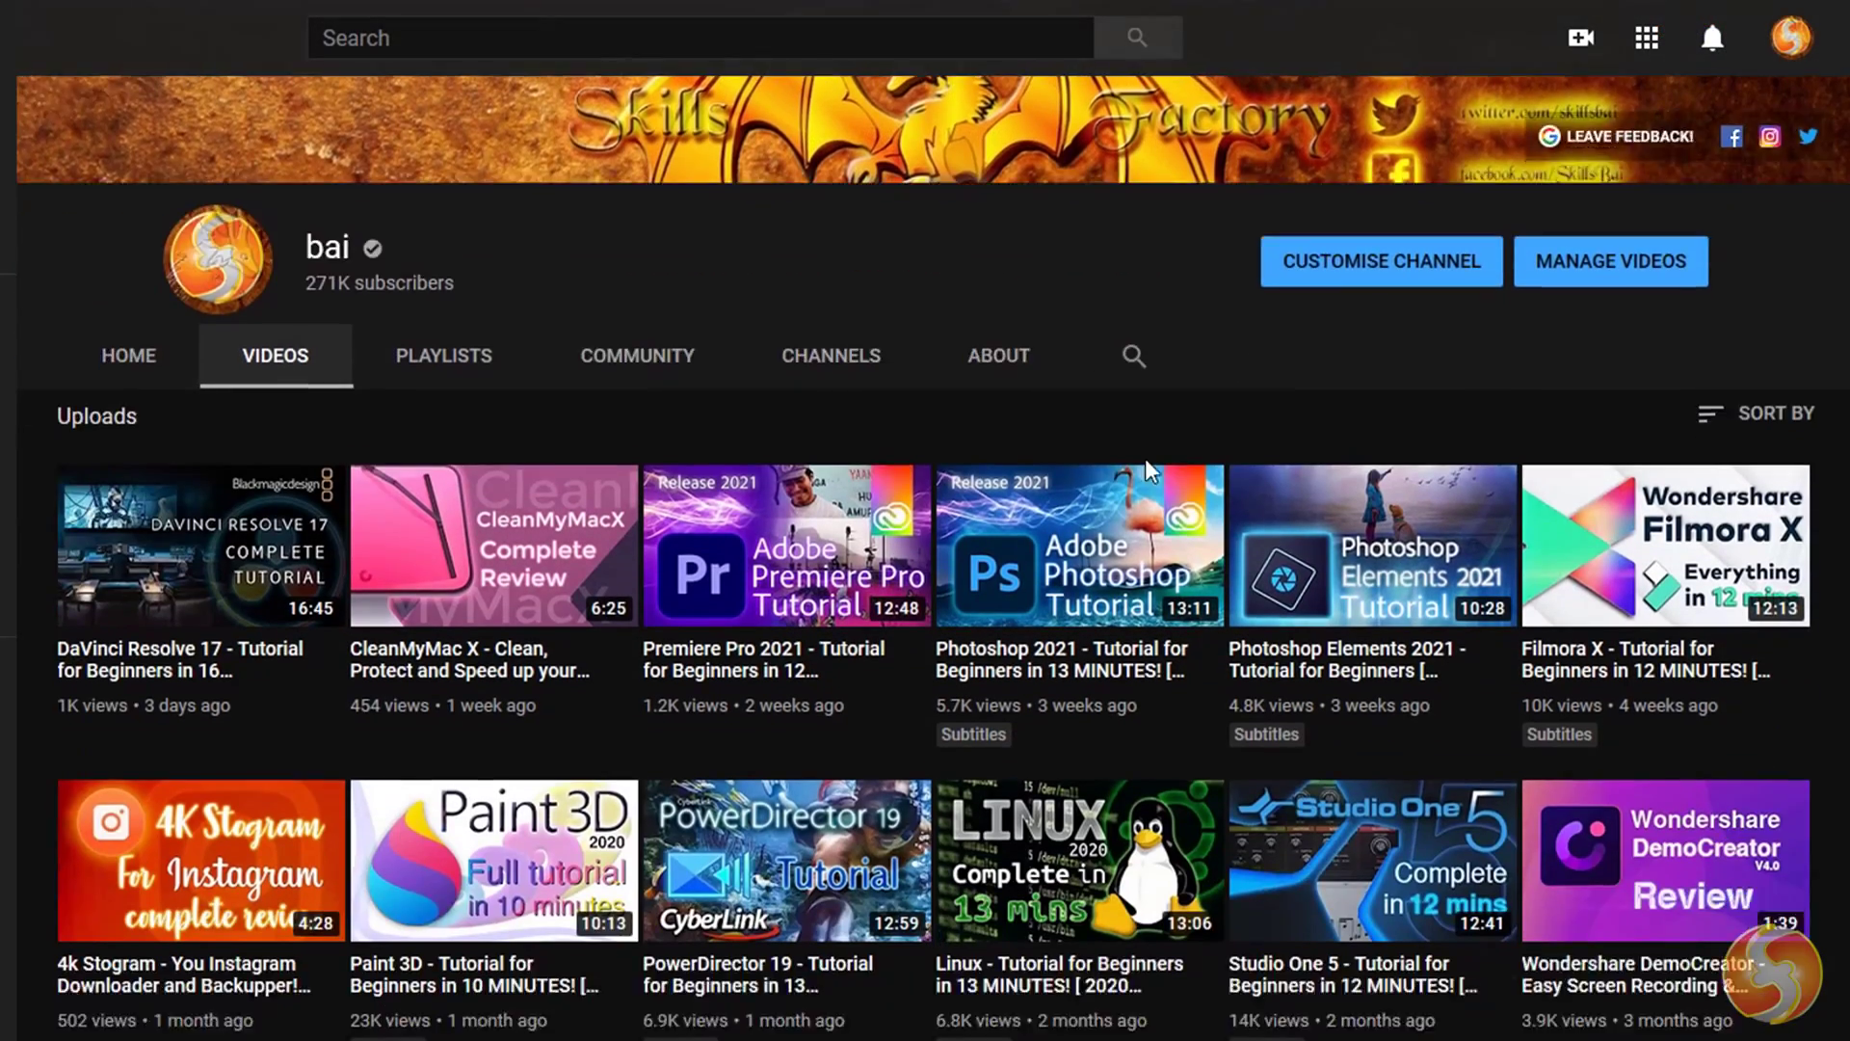
{"action": "scroll", "coordinate": [1145, 459], "scroll_direction": "down", "scroll_amount": 3}
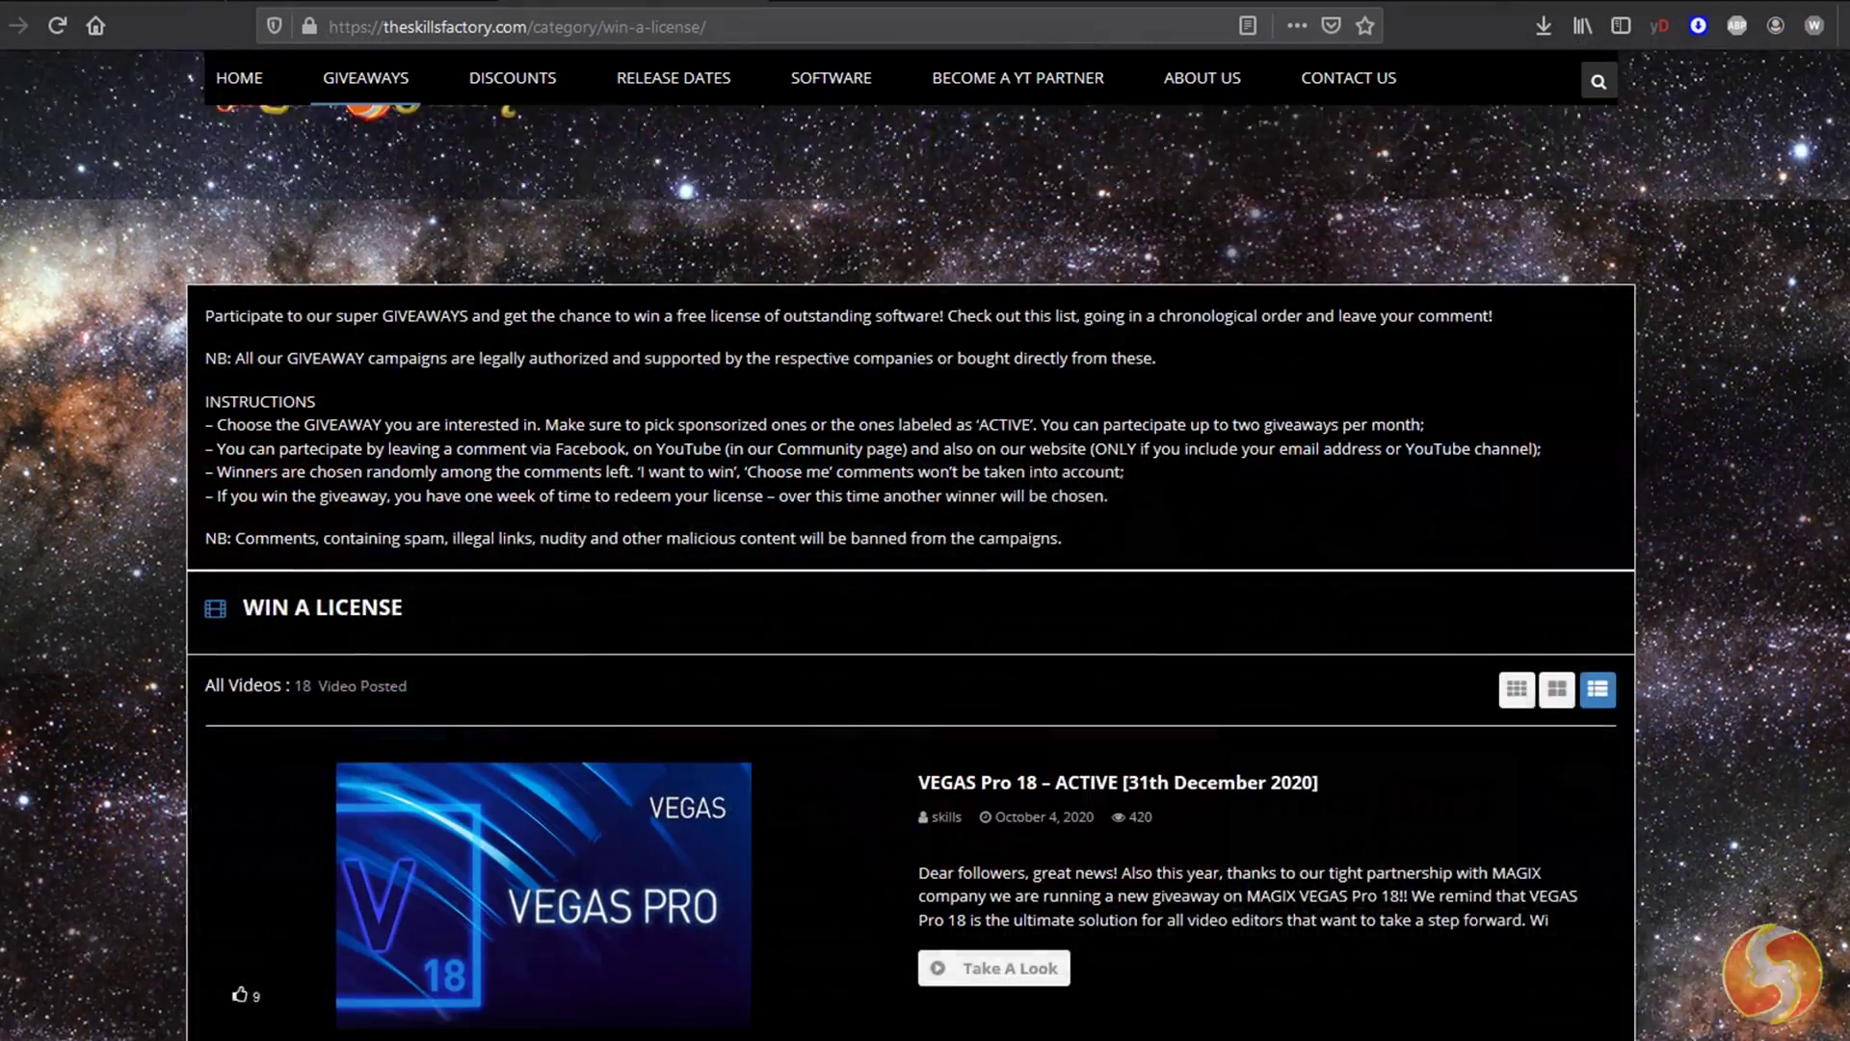
{"action": "scroll", "coordinate": [1461, 464], "scroll_direction": "down", "scroll_amount": 4}
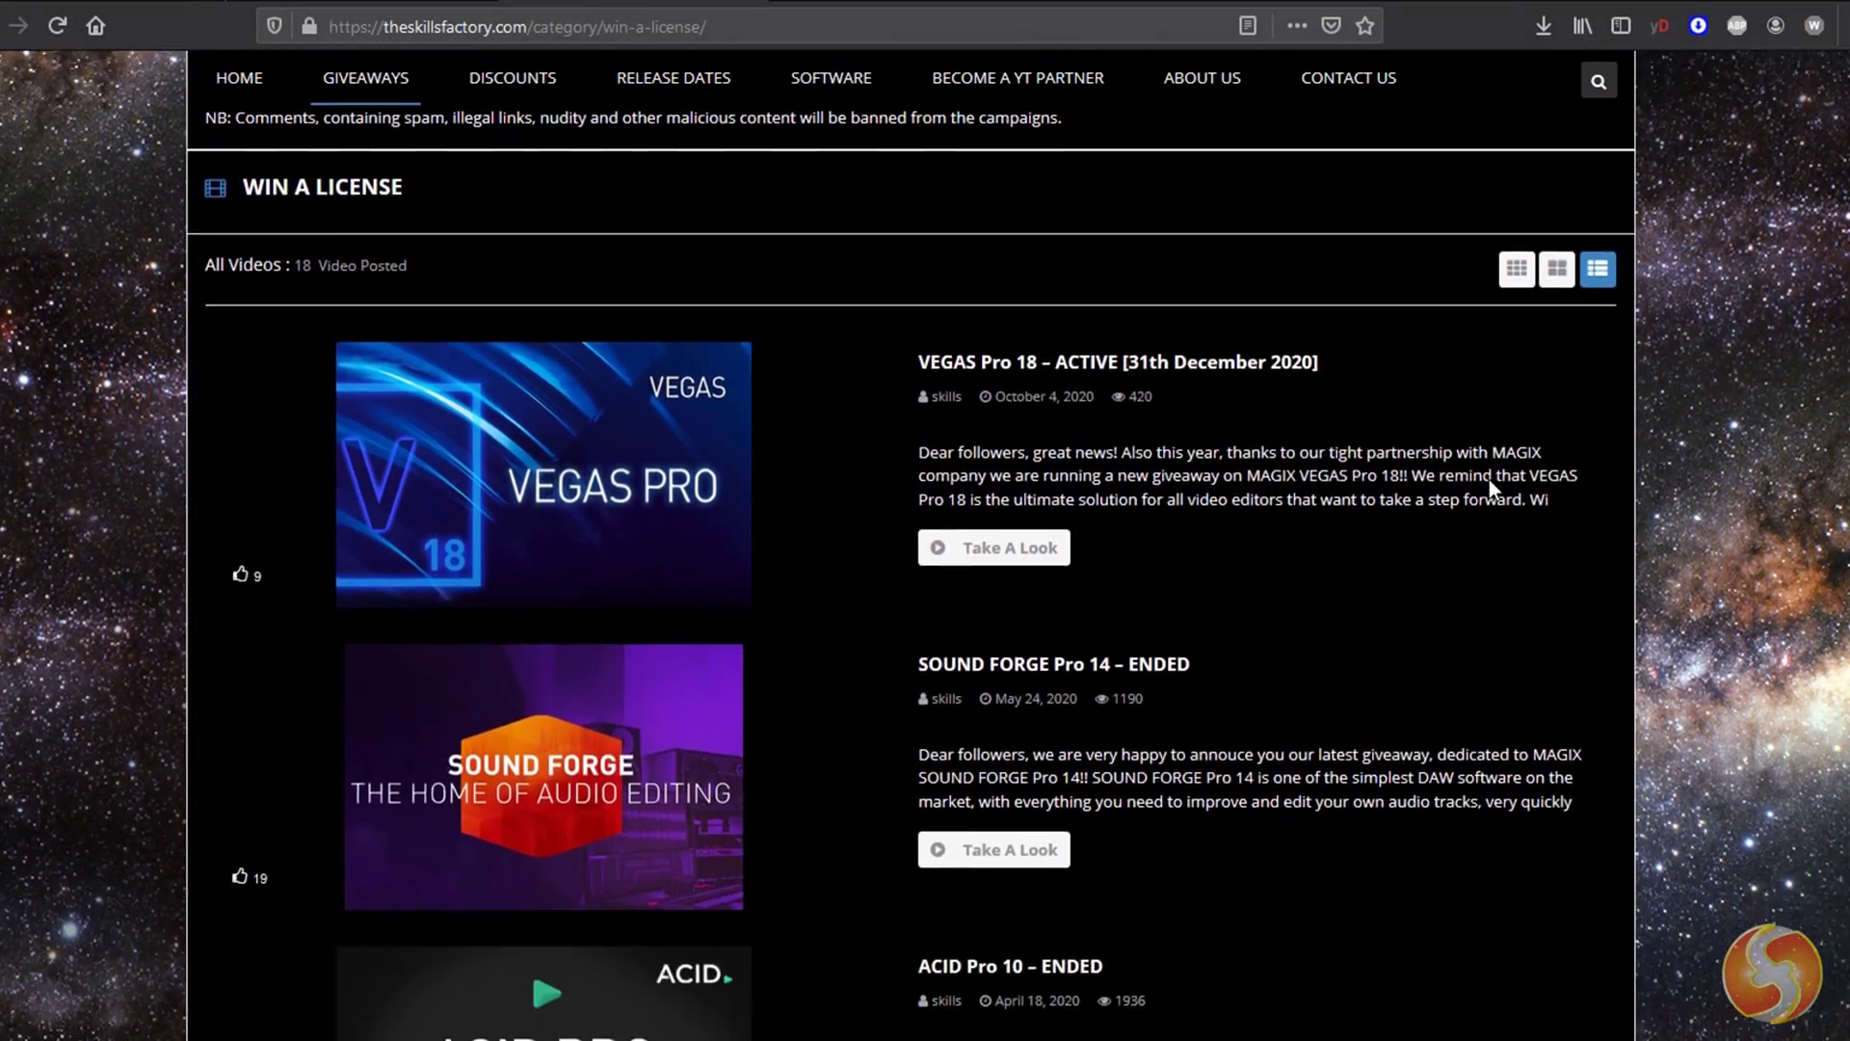
{"action": "scroll", "coordinate": [1489, 478], "scroll_direction": "down", "scroll_amount": 10}
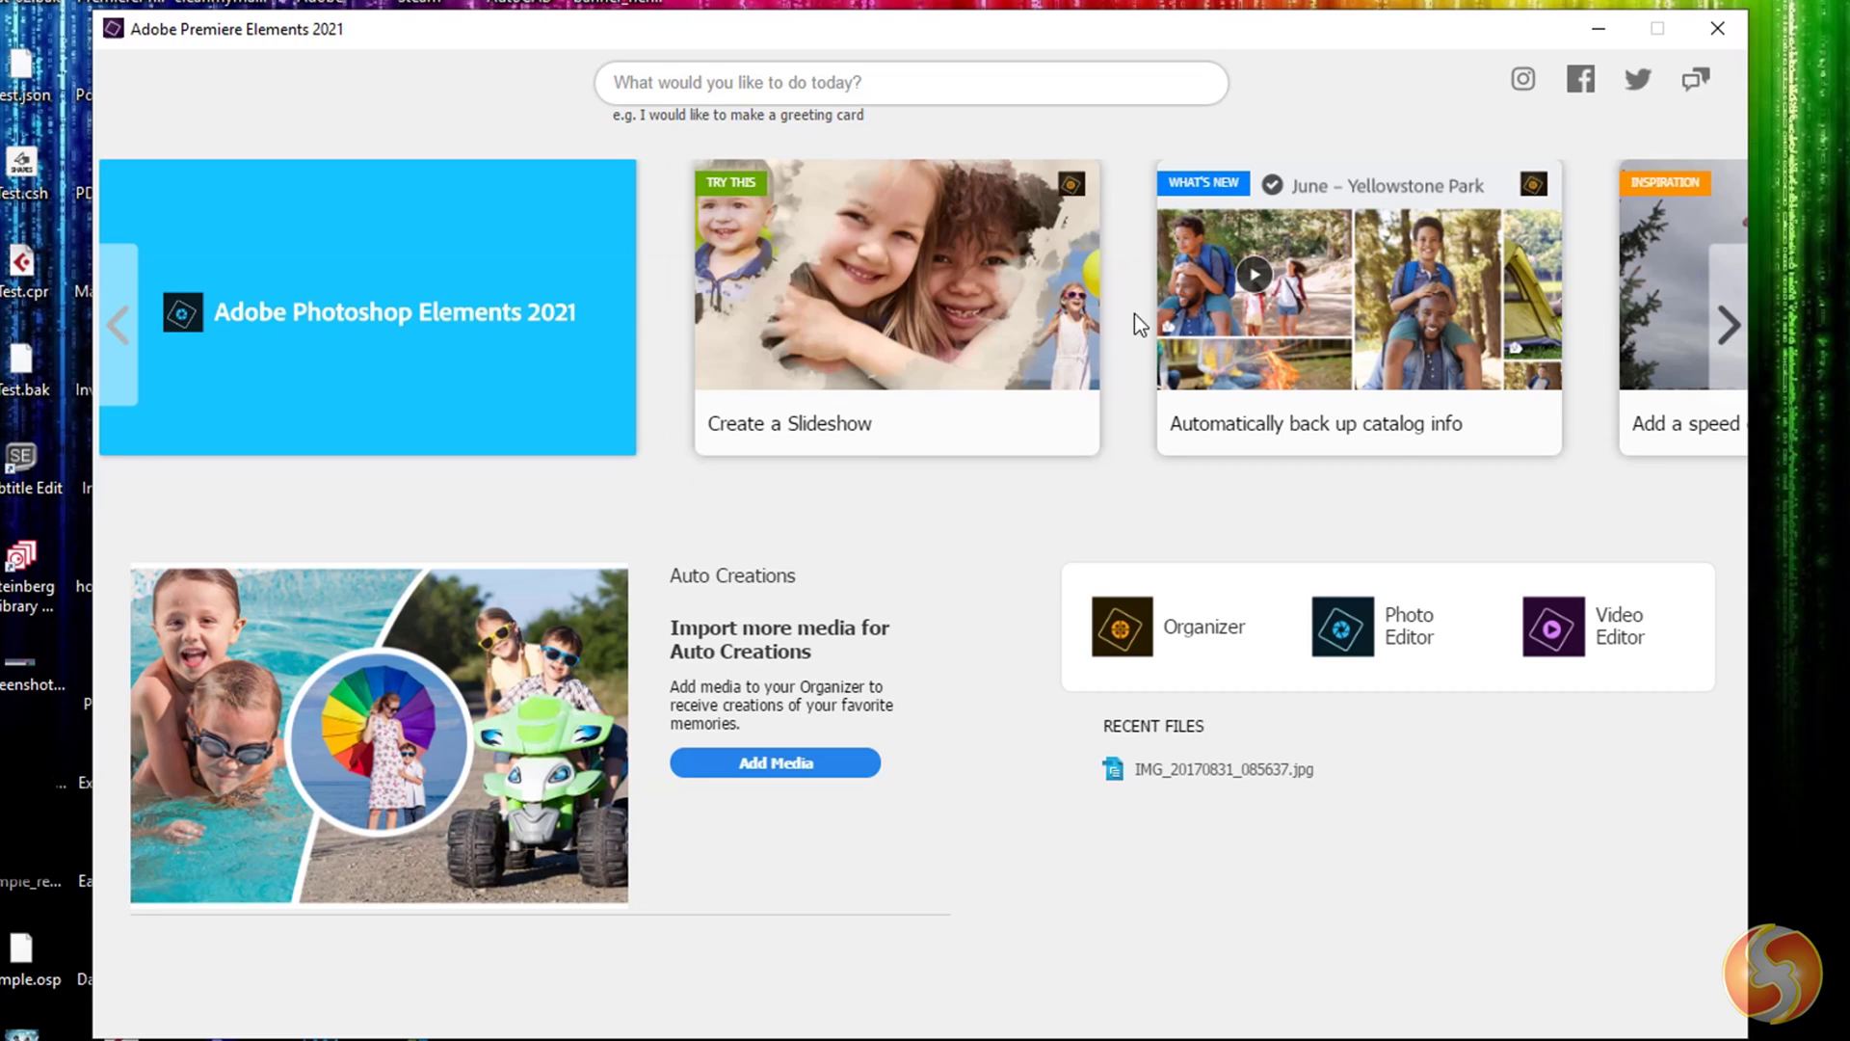
Step: Search the welcome-screen help for 'animated matte', then launch the Elements Organizer
{"action": "left_click", "coordinate": [1729, 329]}
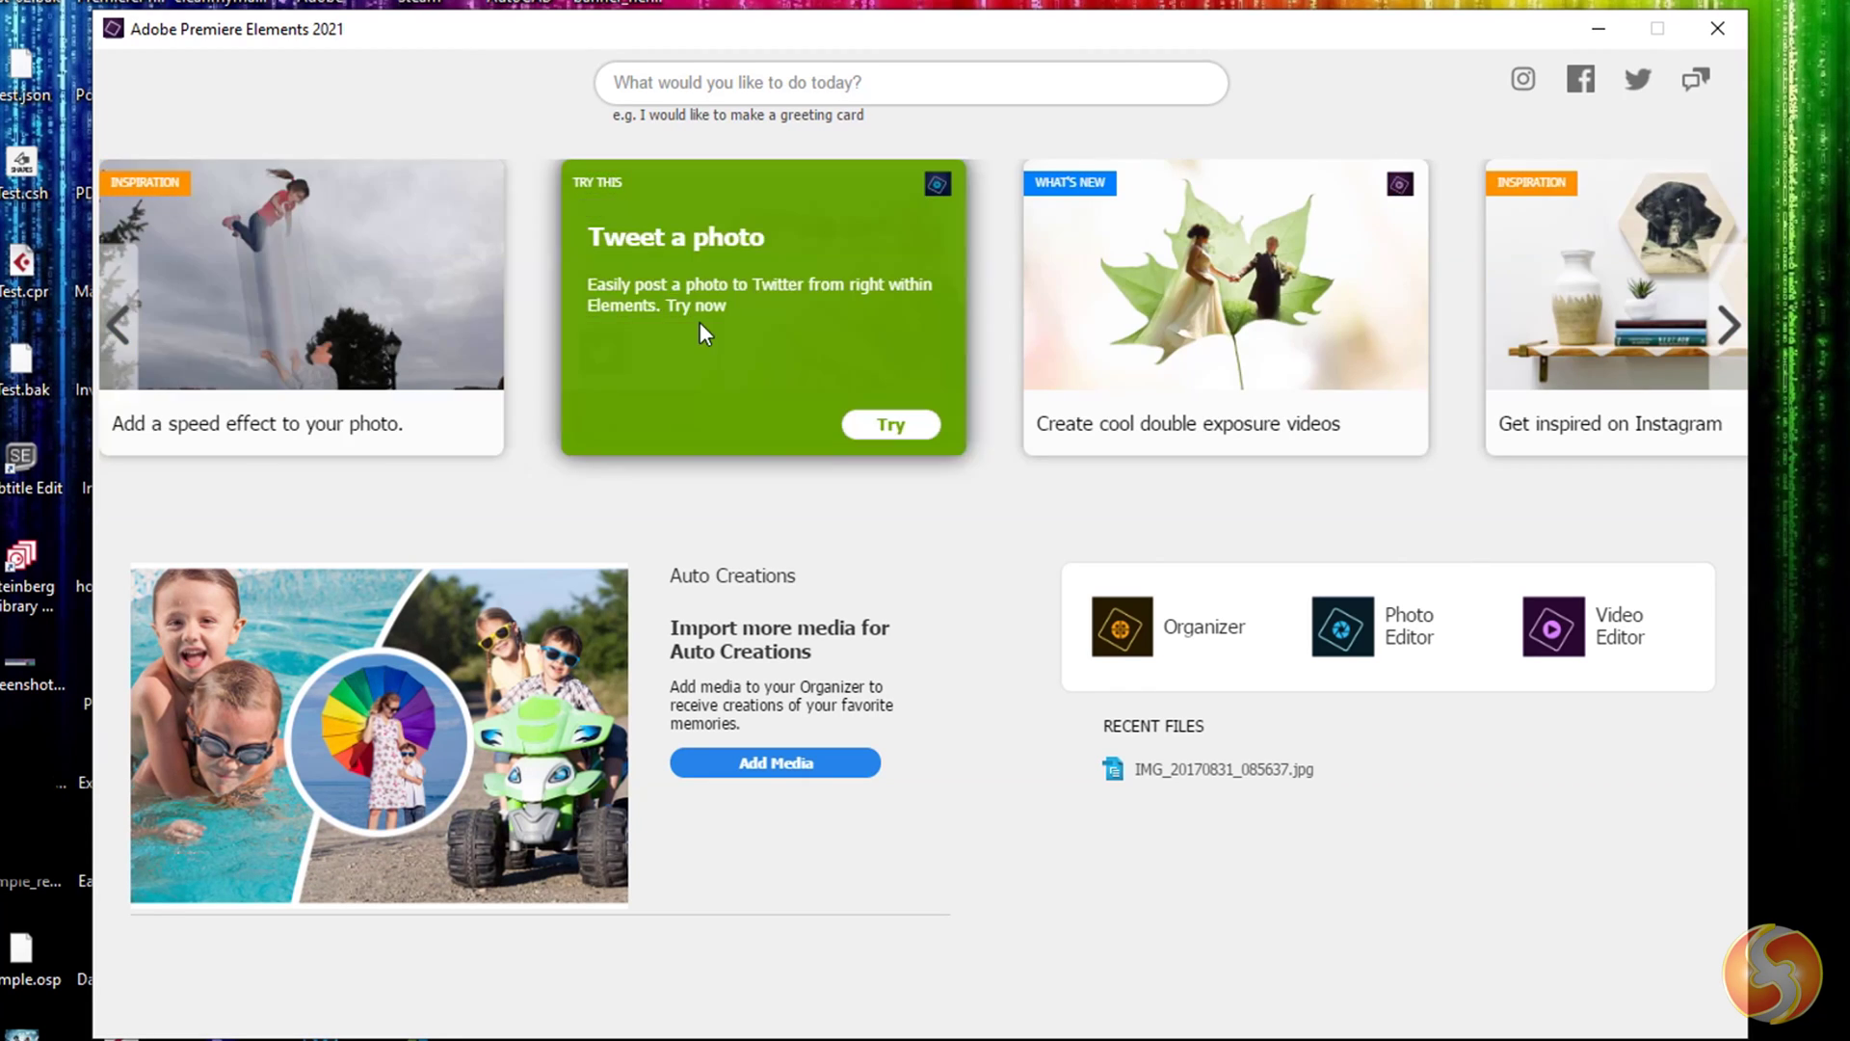
{"action": "left_click", "coordinate": [870, 89]}
{"action": "type", "text": "animated matte"}
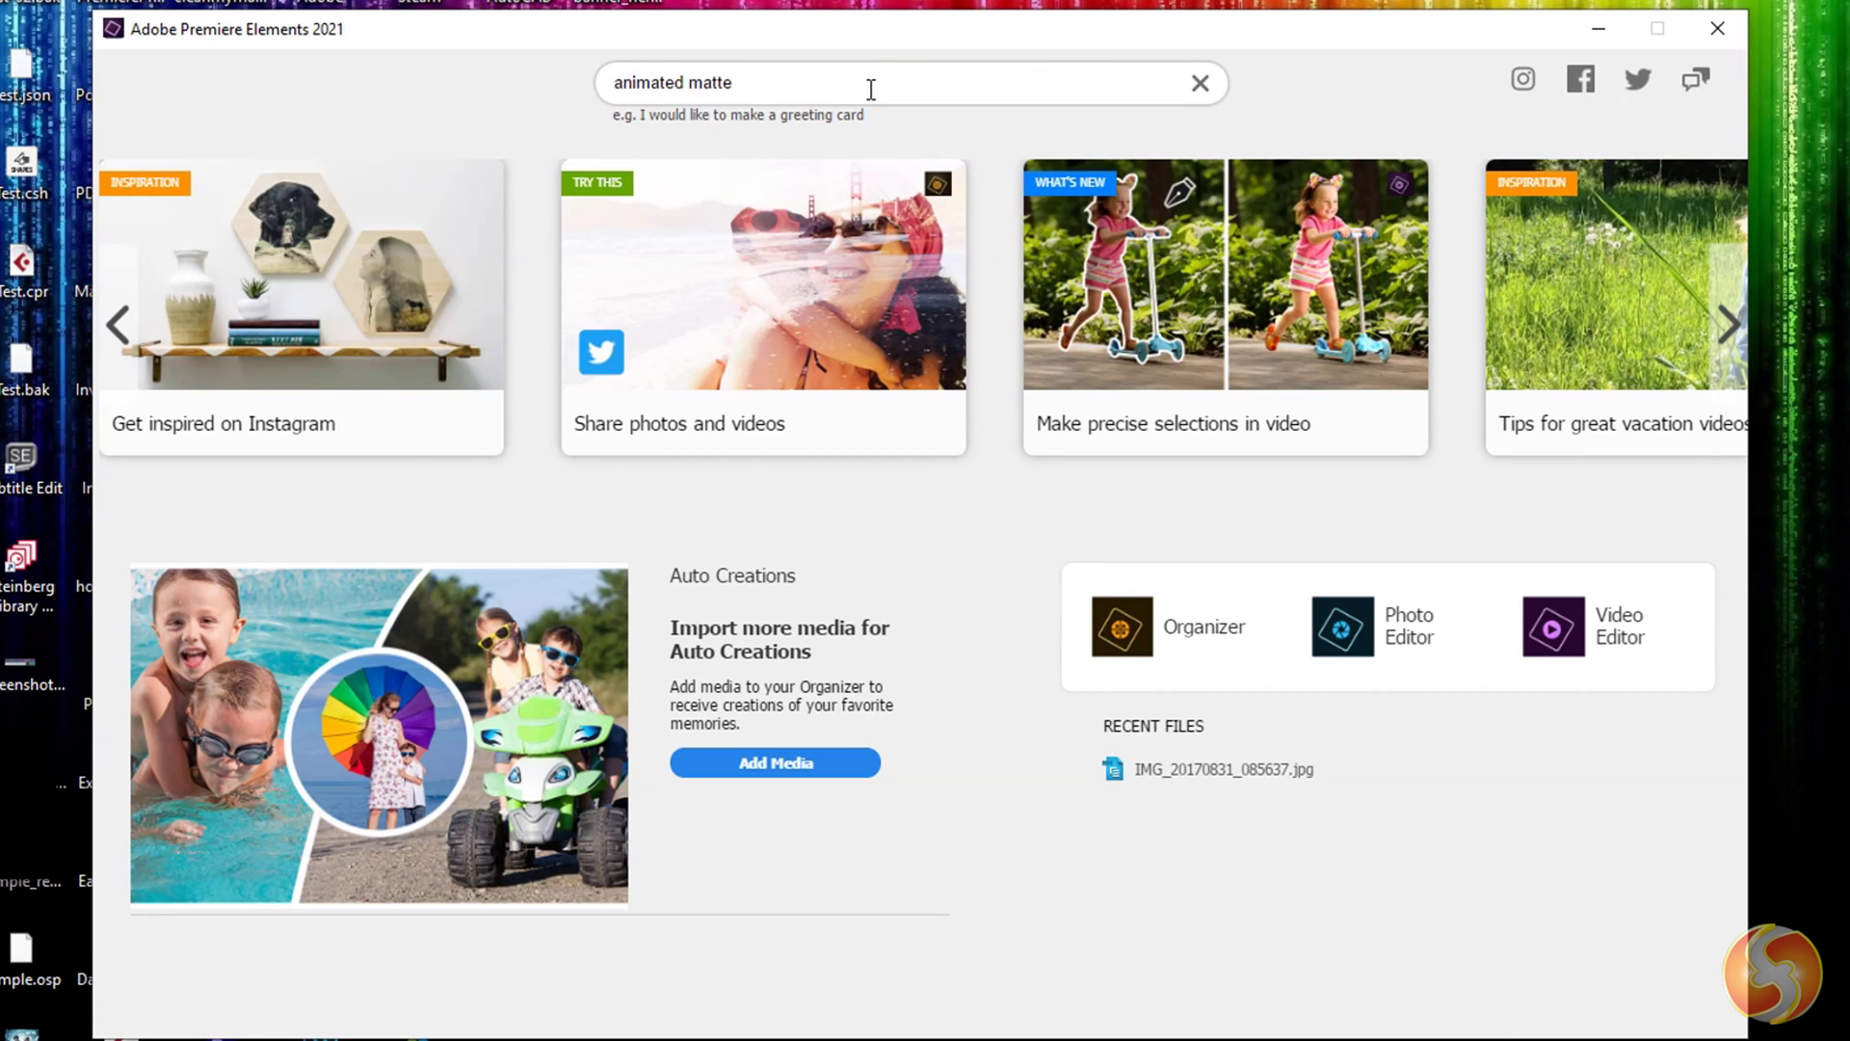
{"action": "key", "text": "Return"}
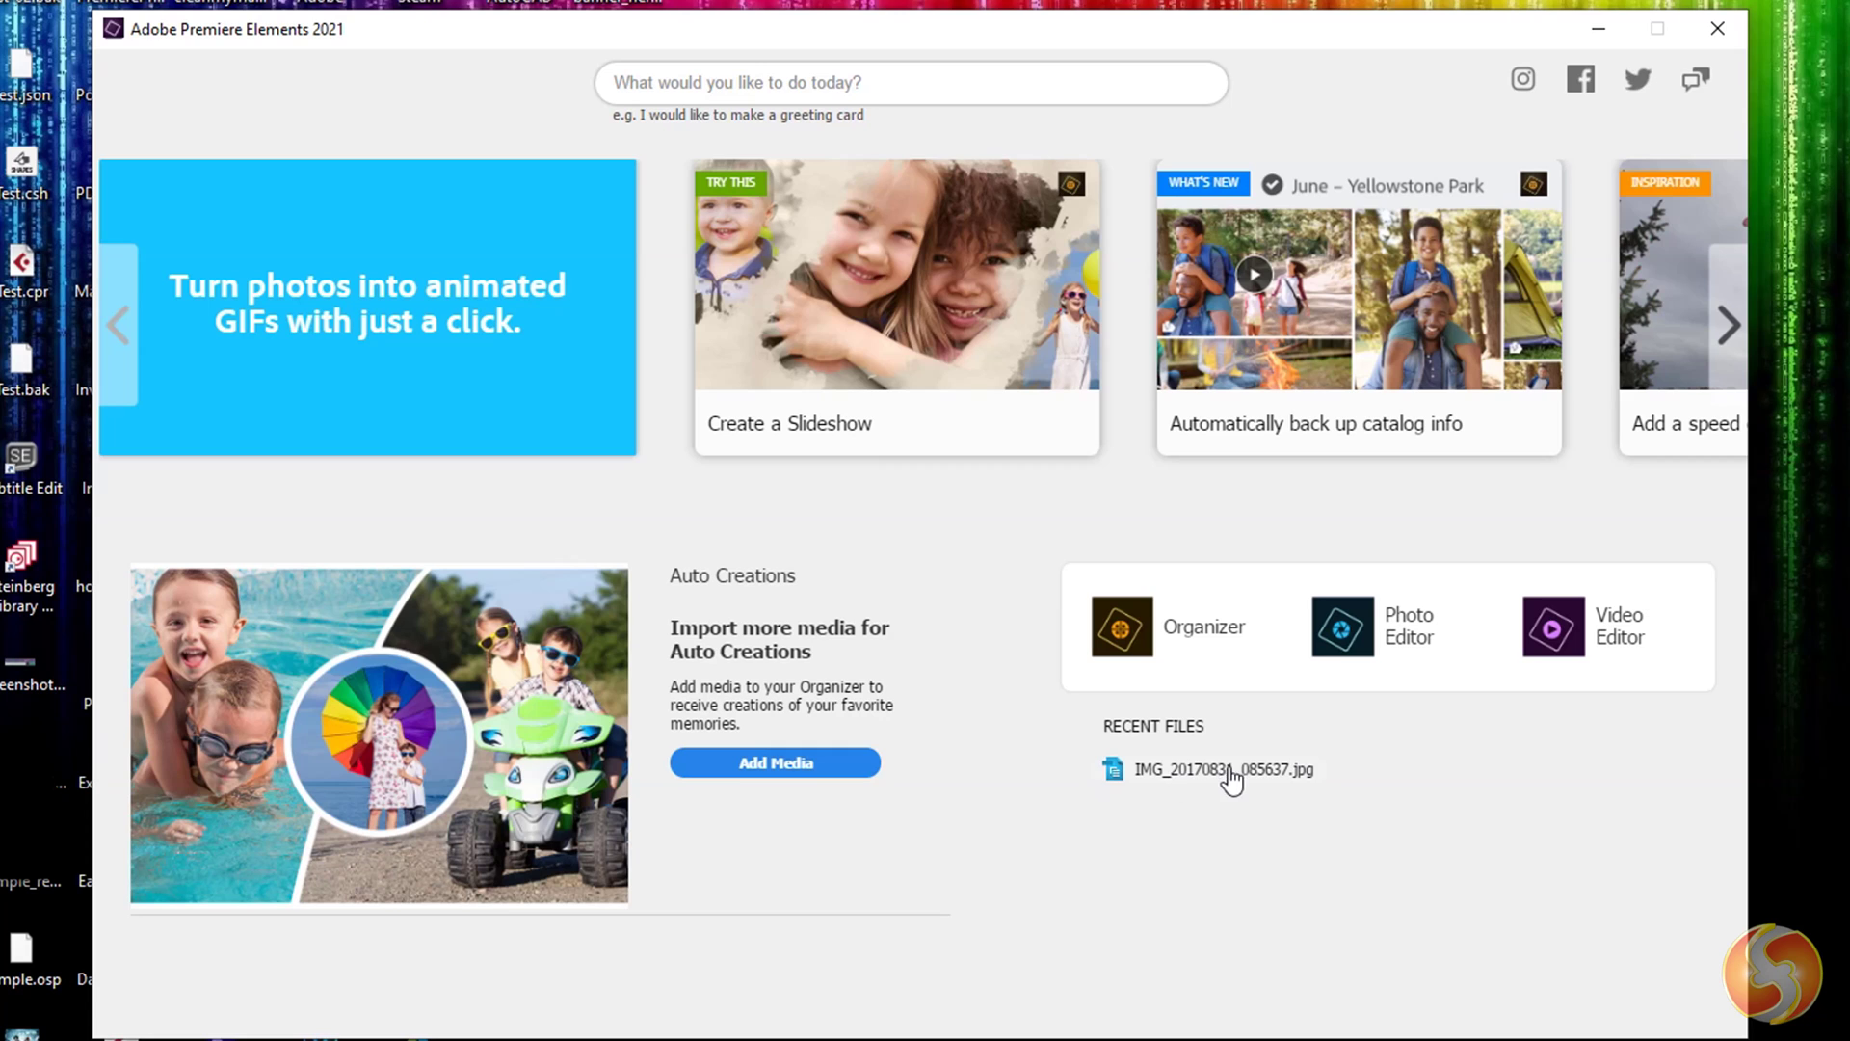
{"action": "left_click", "coordinate": [1198, 627]}
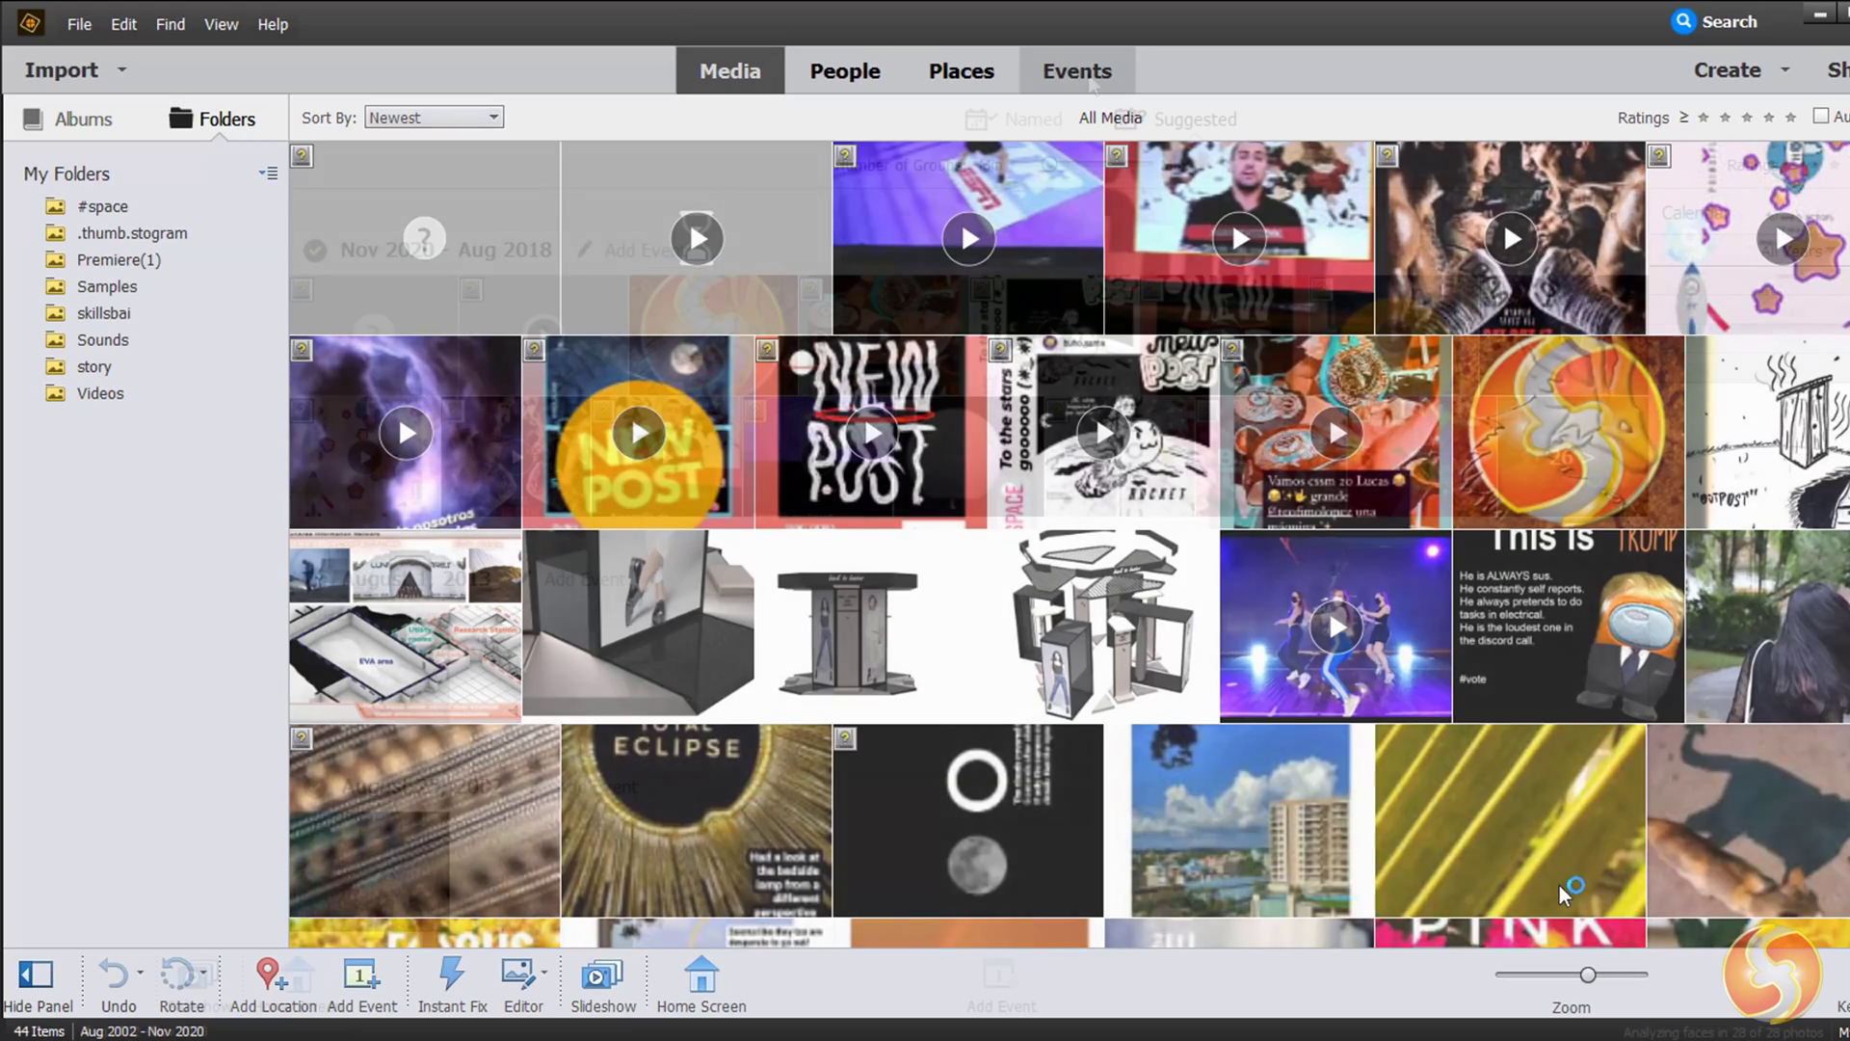
Step: Switch the Organizer to Events view and launch the Photo Editor and Video Editor
{"action": "left_click", "coordinate": [1084, 75]}
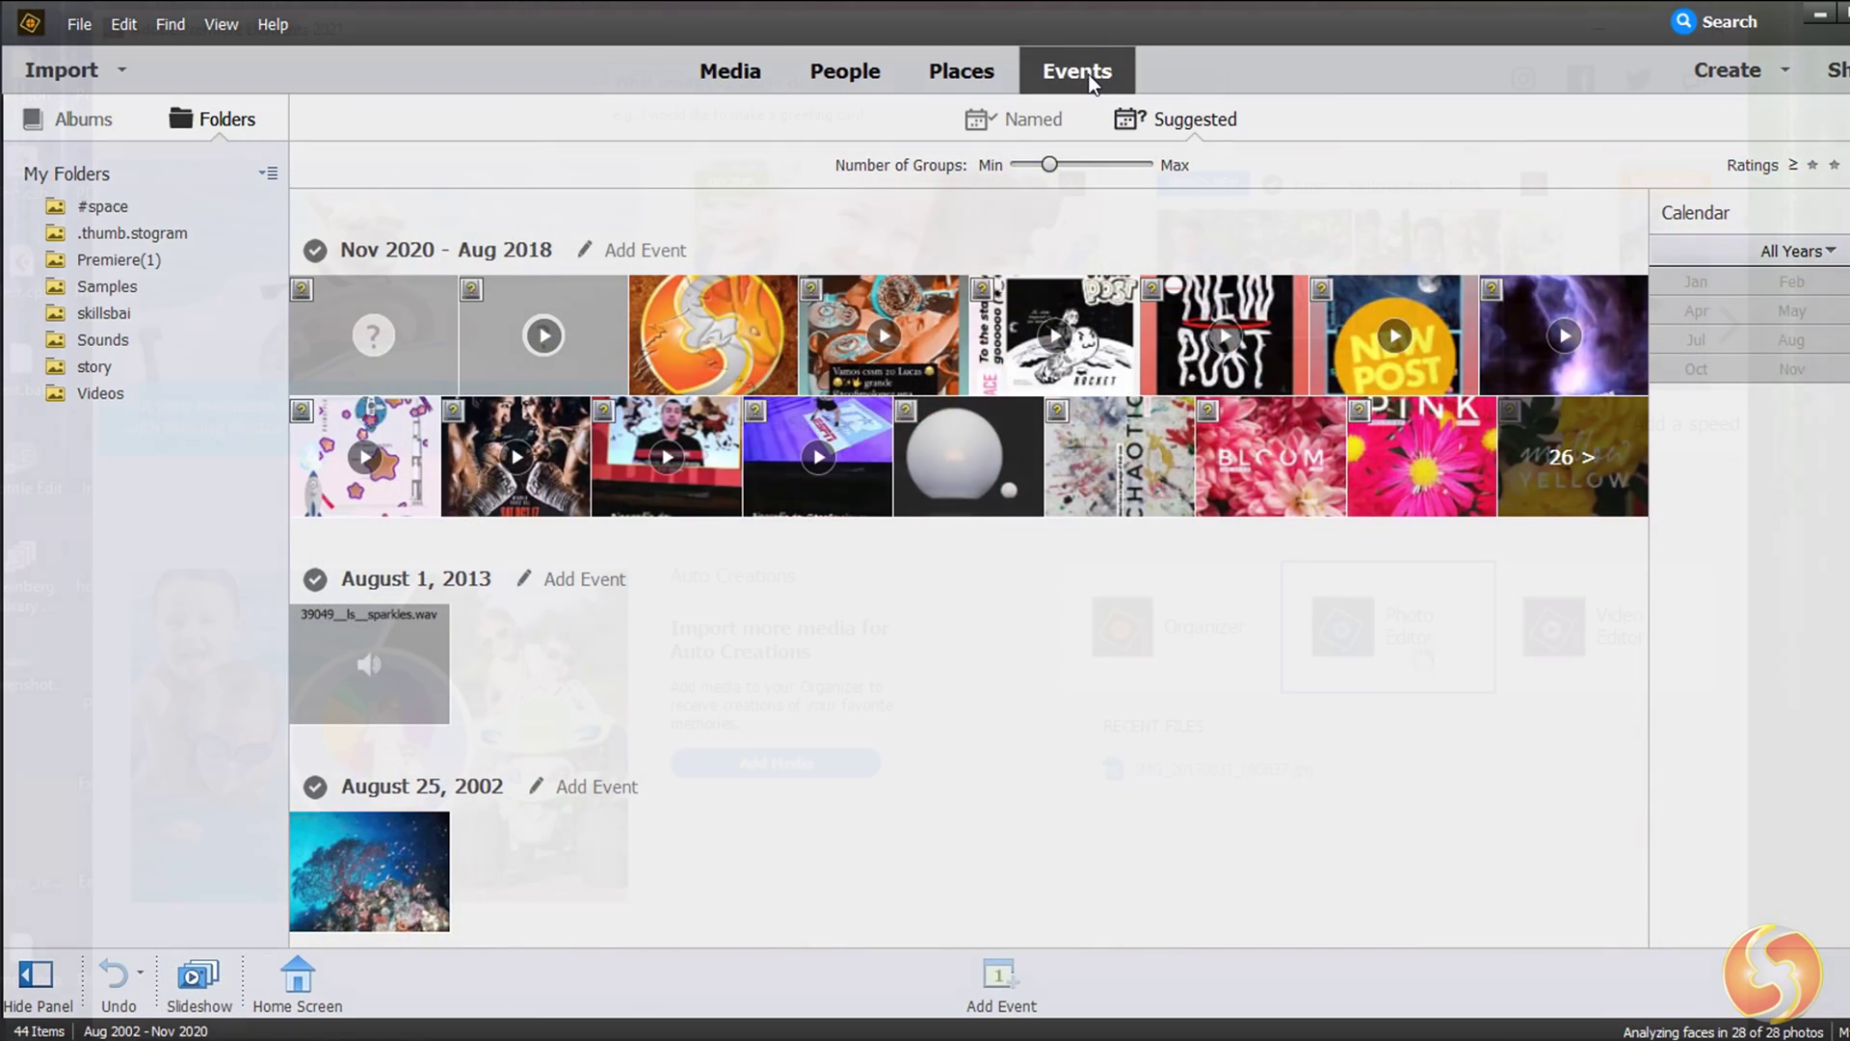
{"action": "left_click", "coordinate": [1425, 648]}
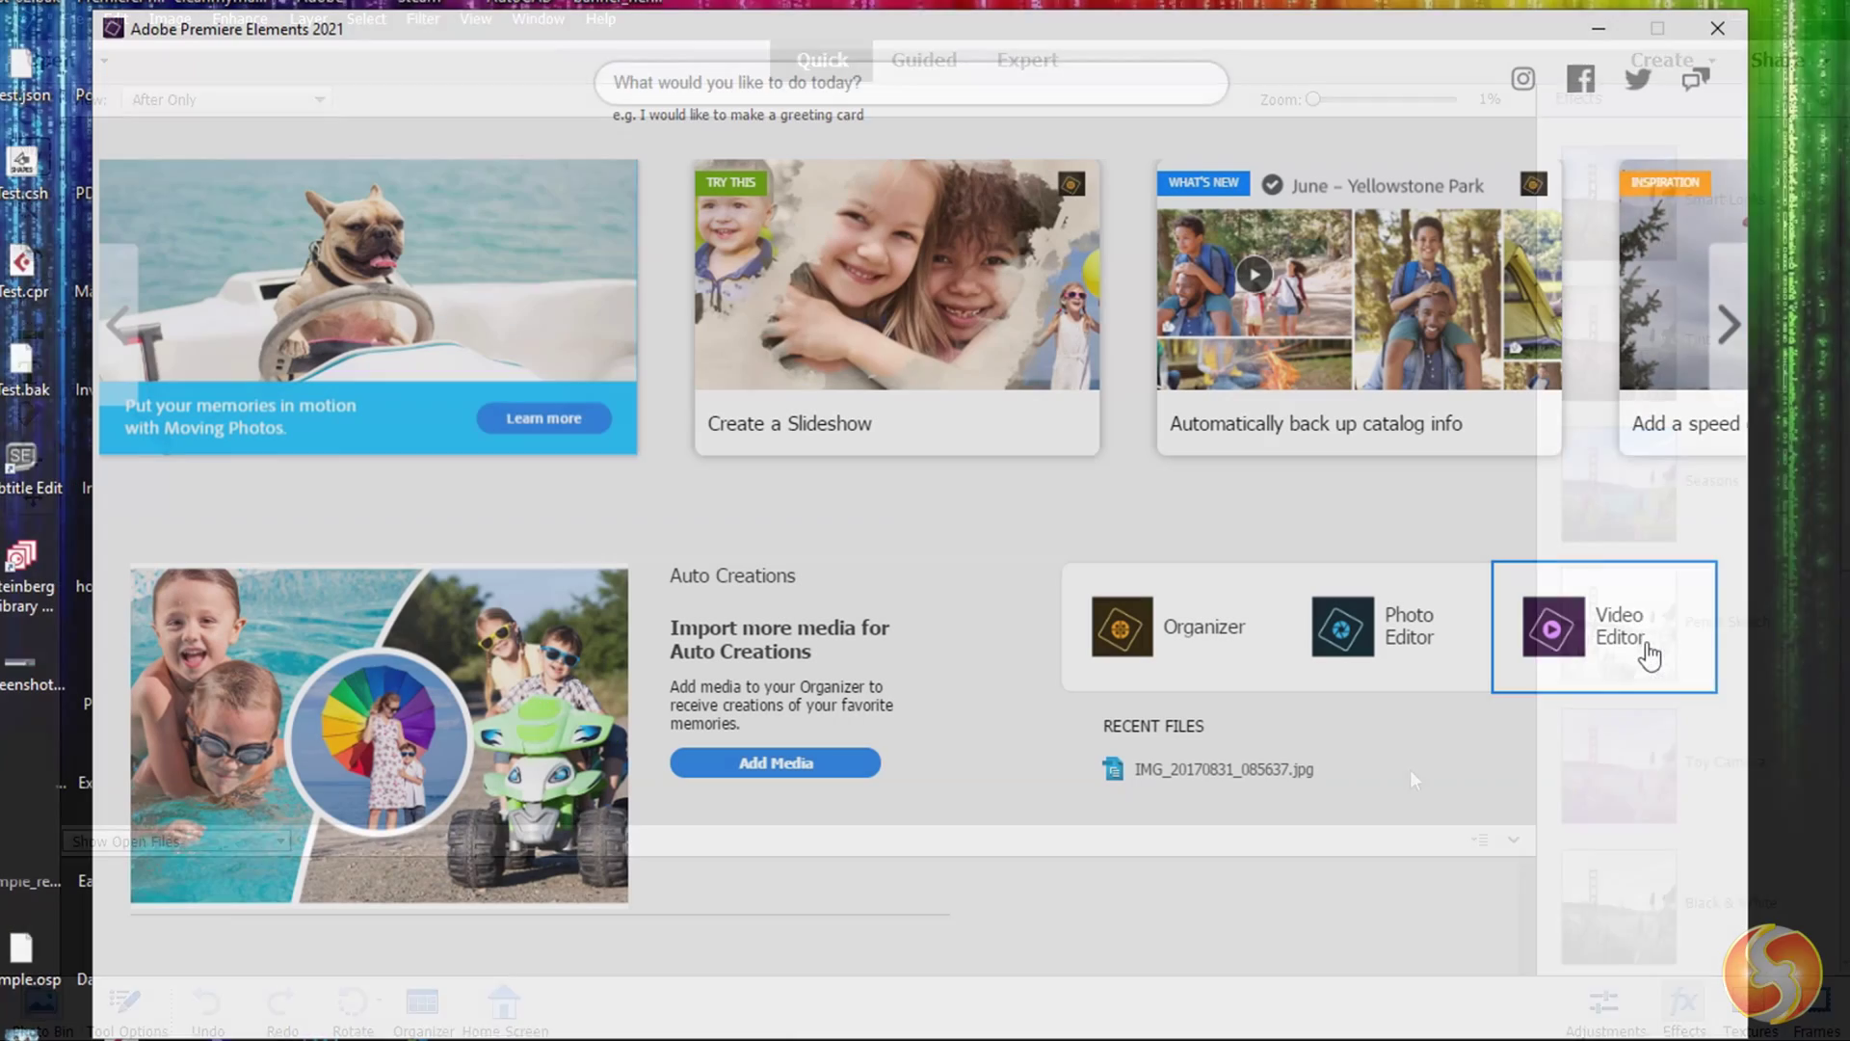
{"action": "left_click", "coordinate": [1646, 650]}
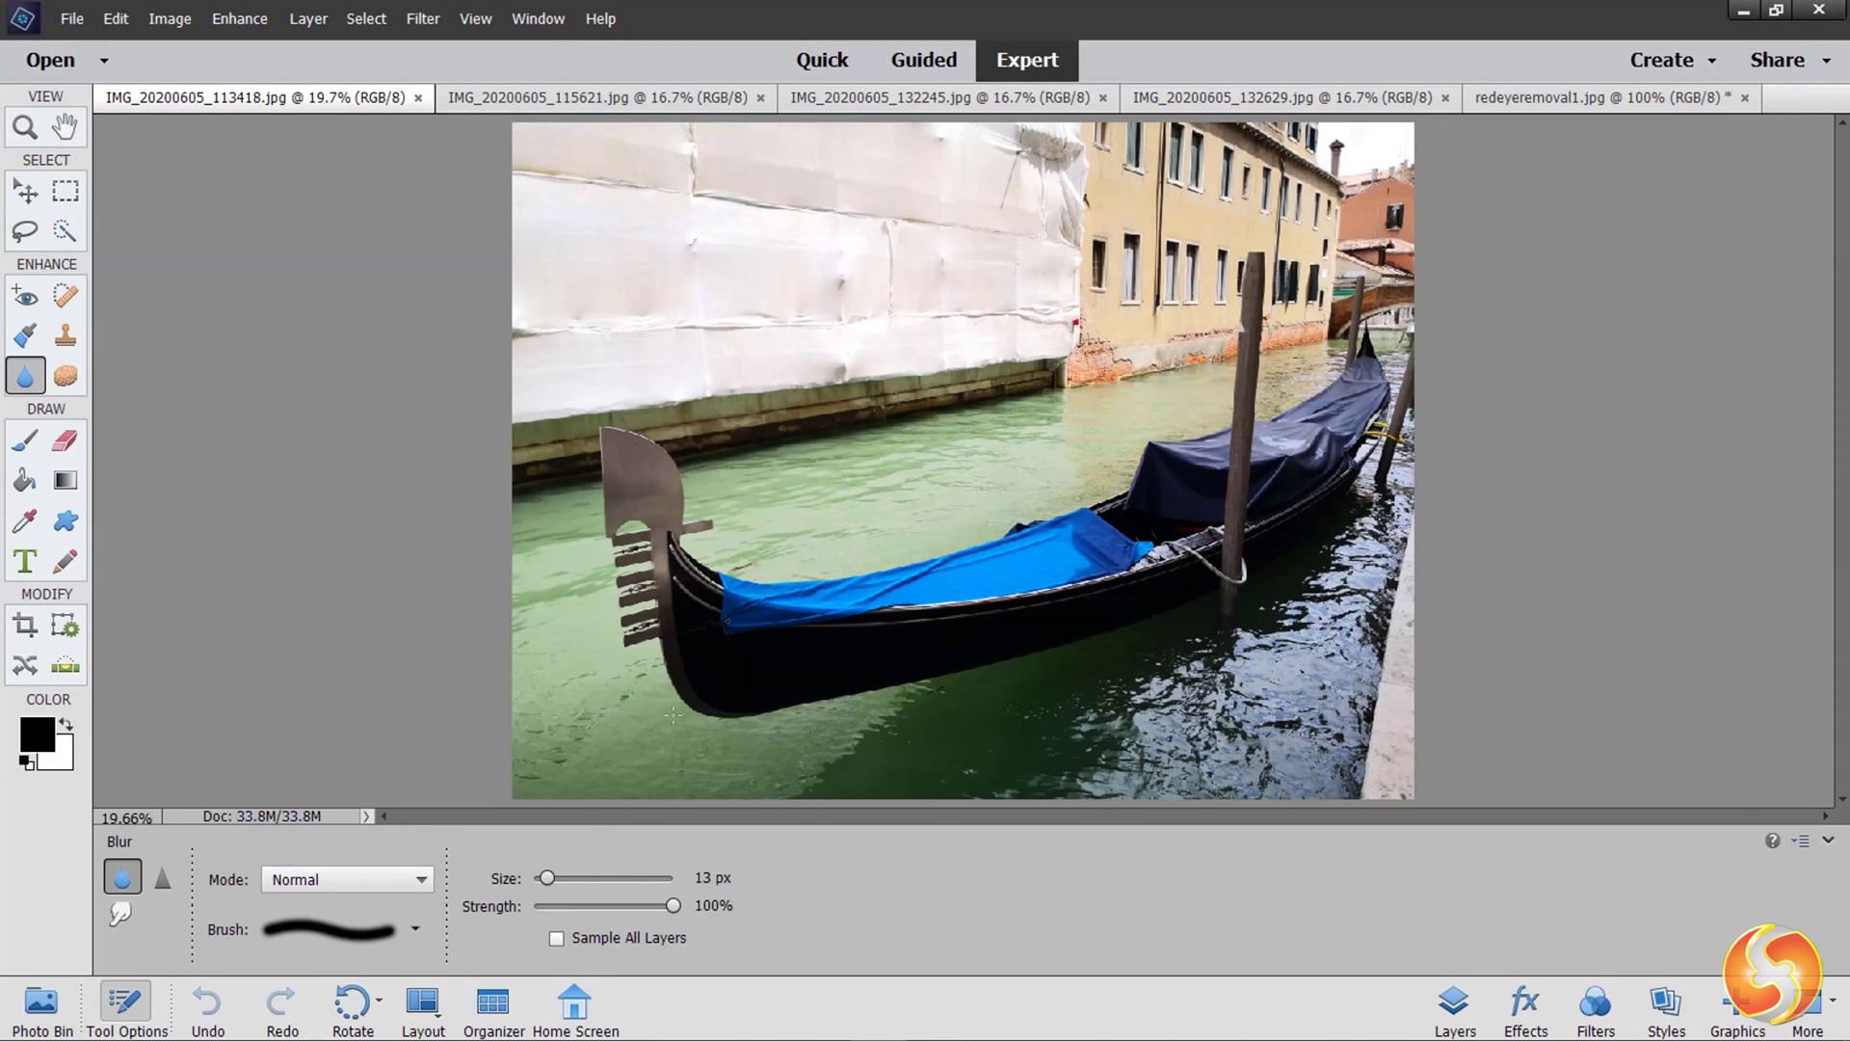
Step: Set the Blur brush to 592 px and blur a spot at the wall's edge
{"action": "left_click", "coordinate": [591, 877]}
{"action": "left_click_drag", "start_coordinate": [595, 877], "coordinate": [632, 877]}
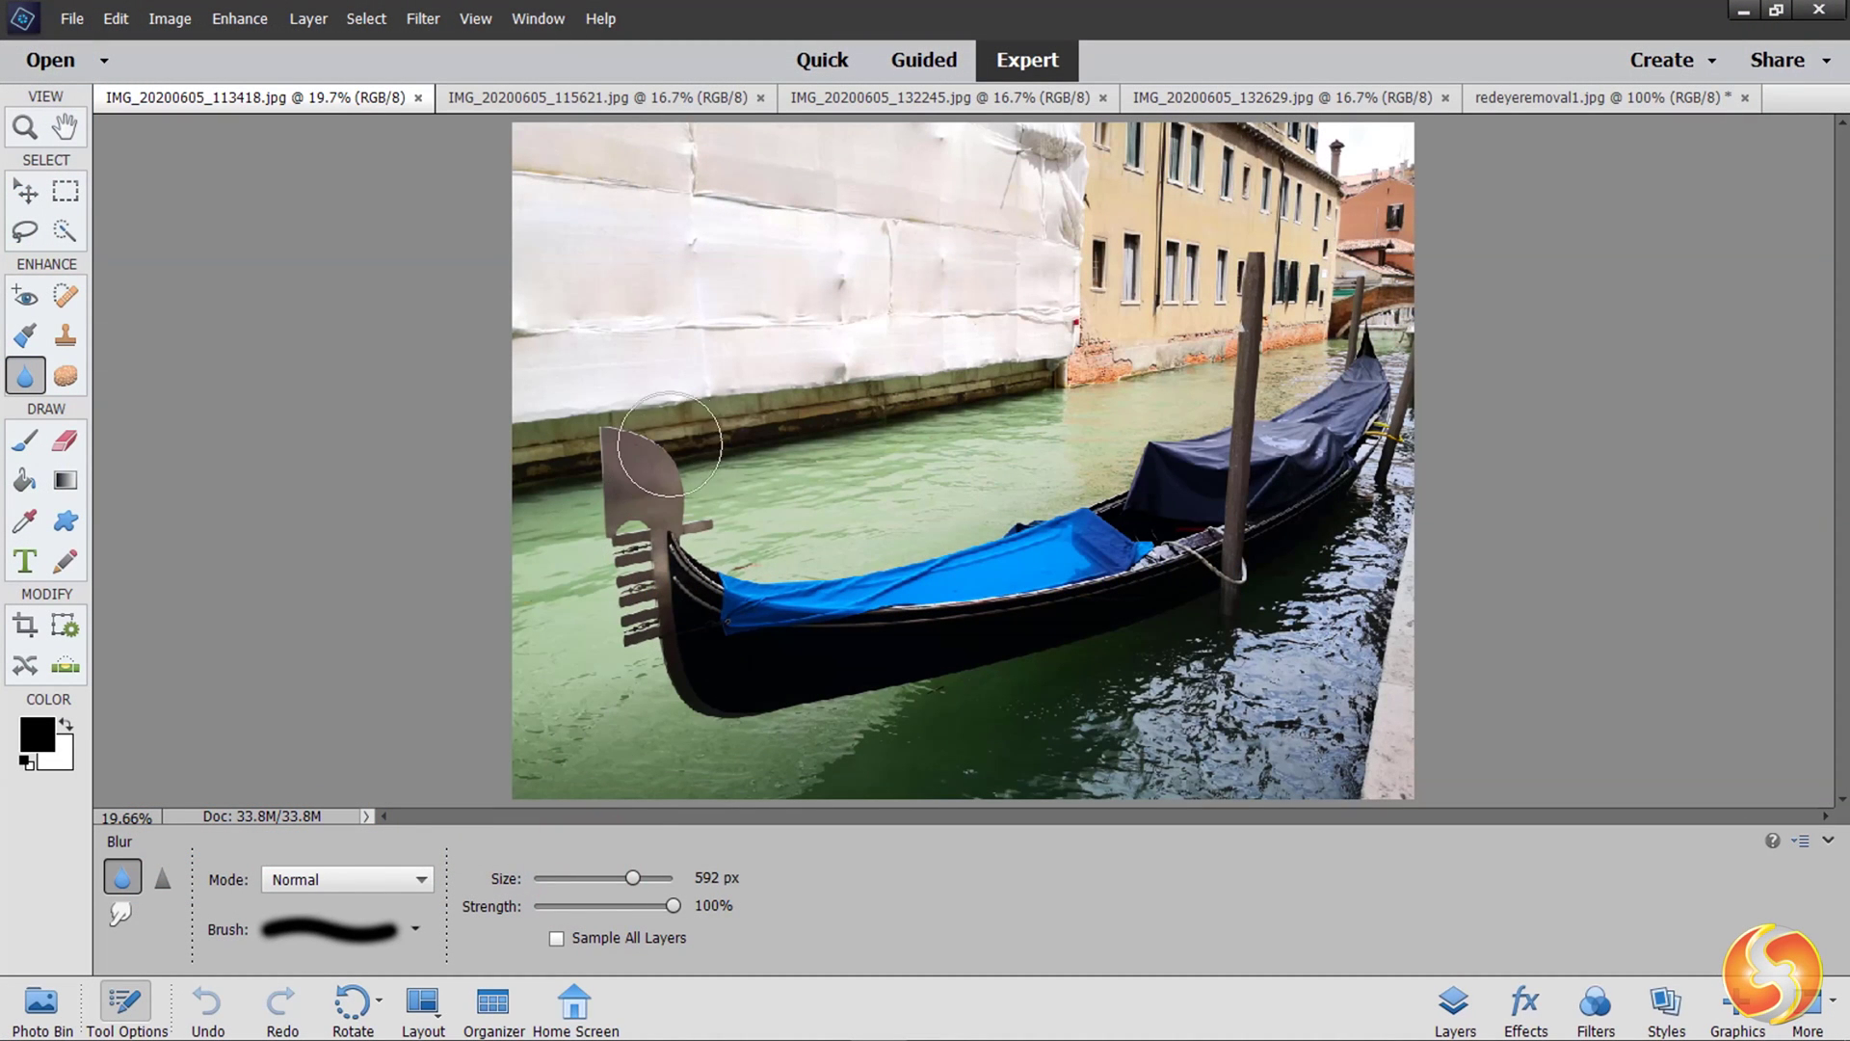
{"action": "left_click", "coordinate": [690, 448]}
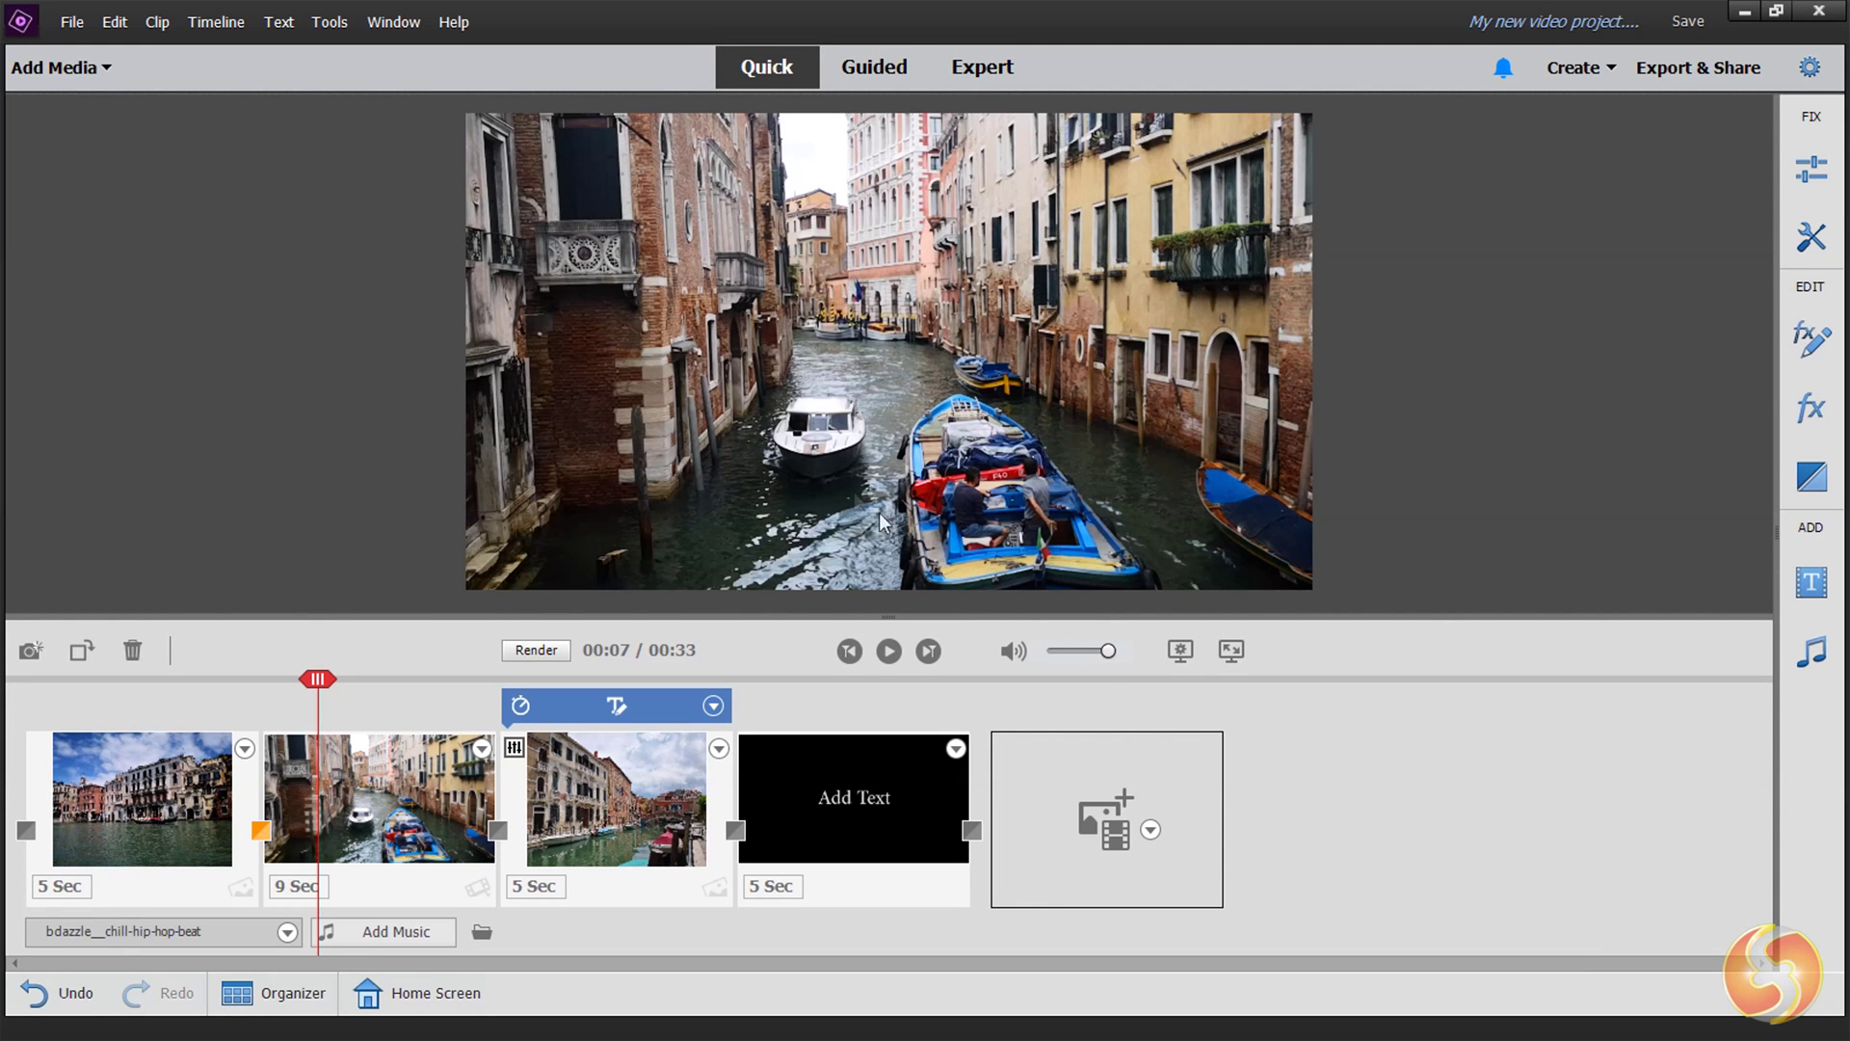
Step: Select a storyboard clip and browse the Guided basic video adjustment edits
{"action": "left_click", "coordinate": [130, 808]}
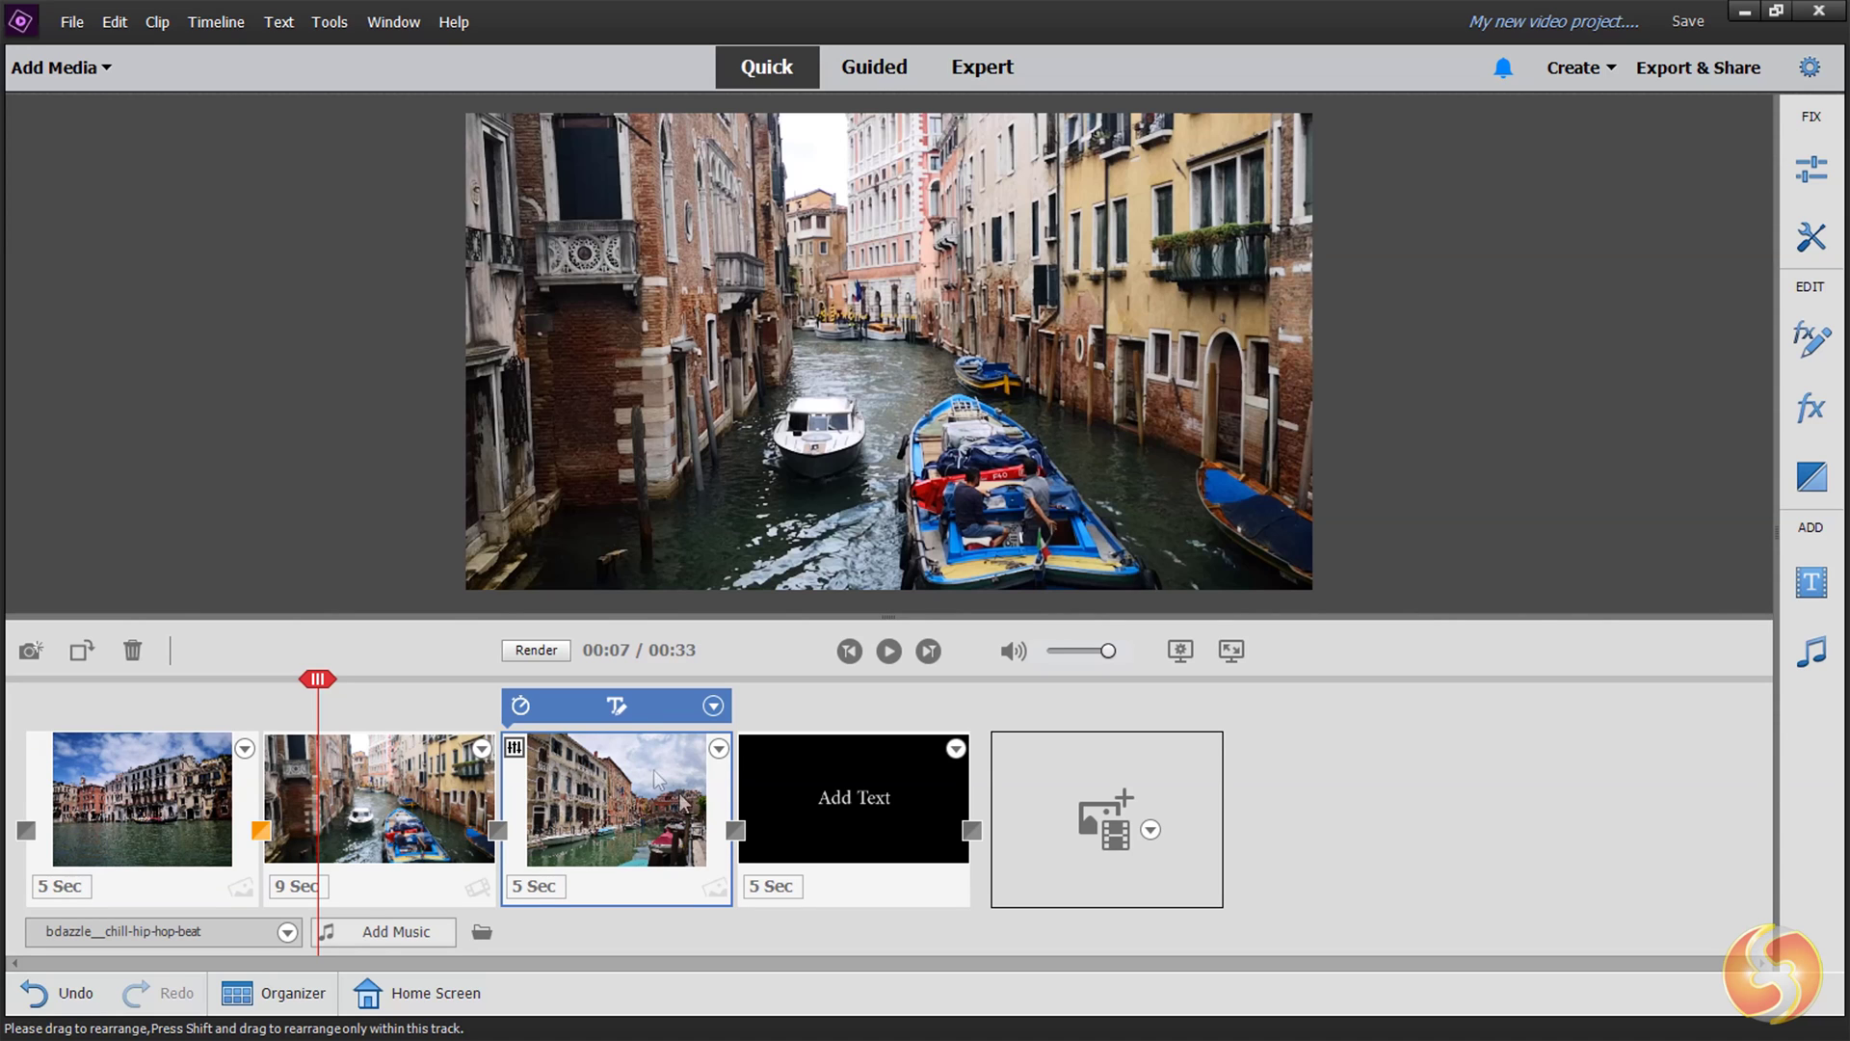
{"action": "left_click", "coordinate": [874, 67]}
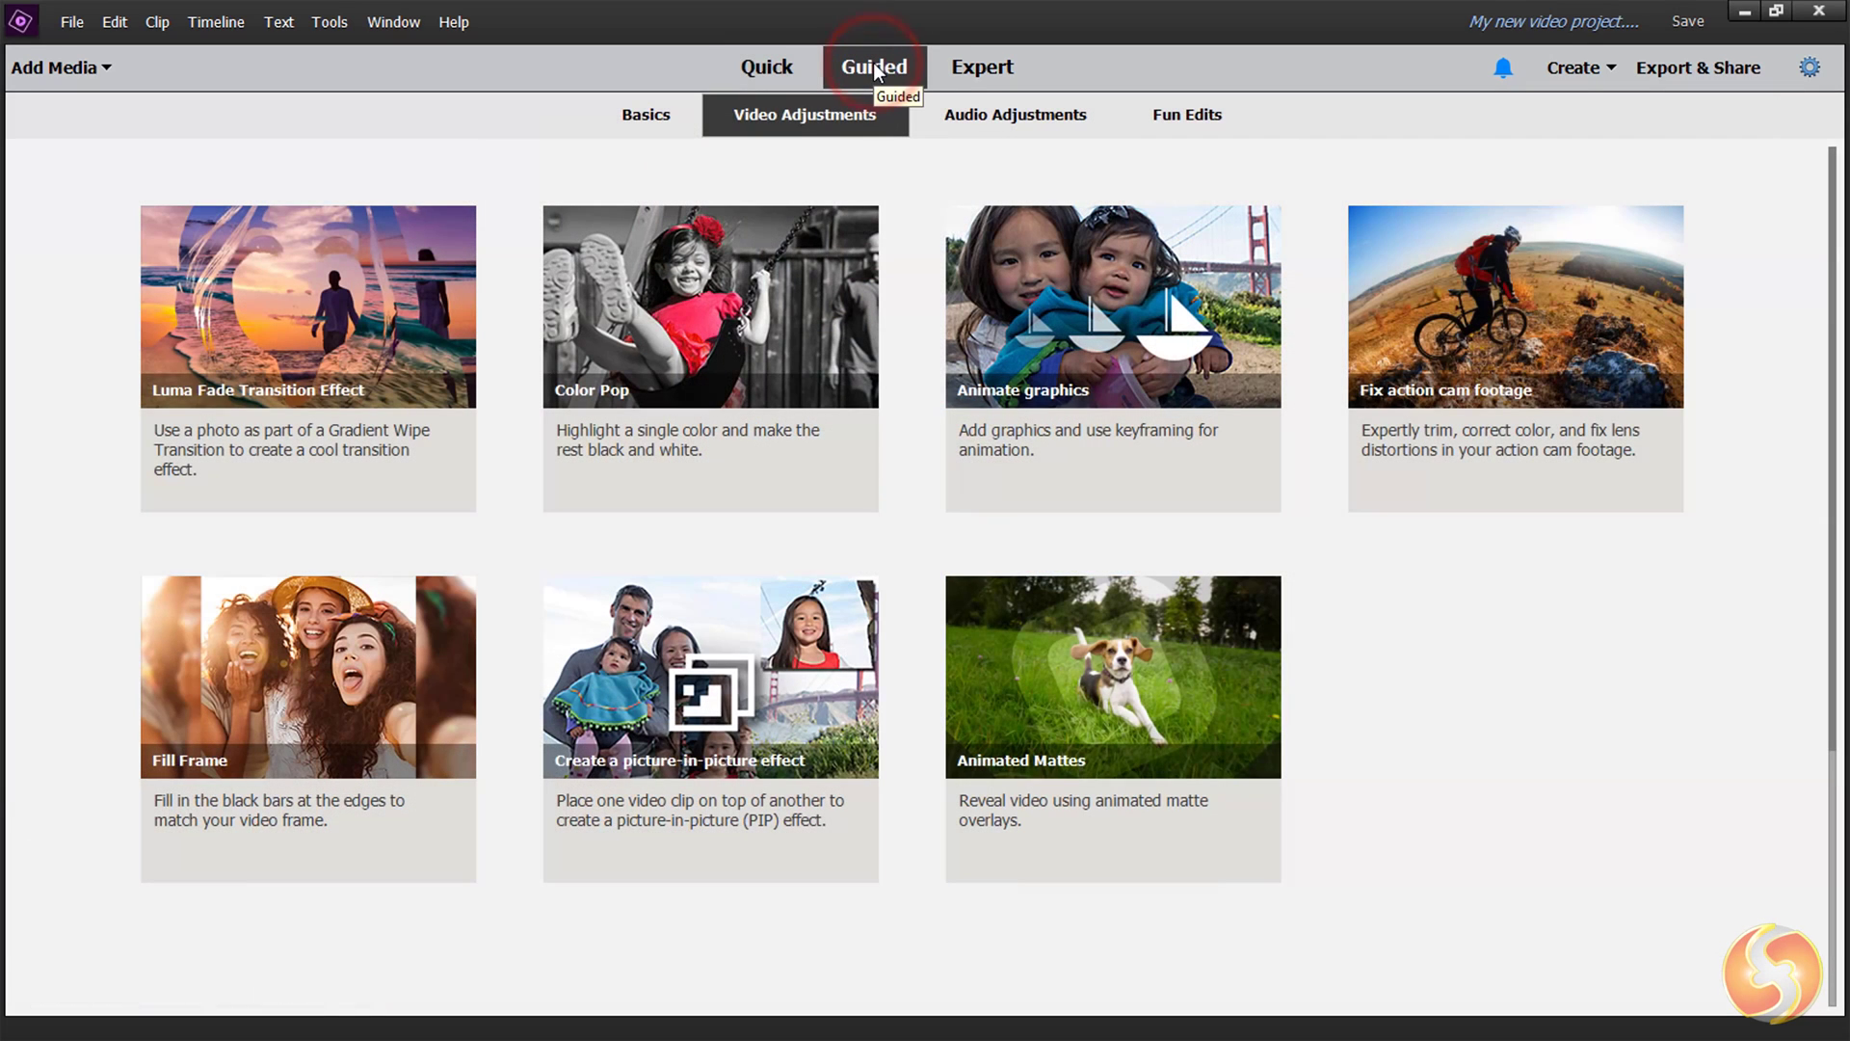
{"action": "left_click", "coordinate": [652, 123]}
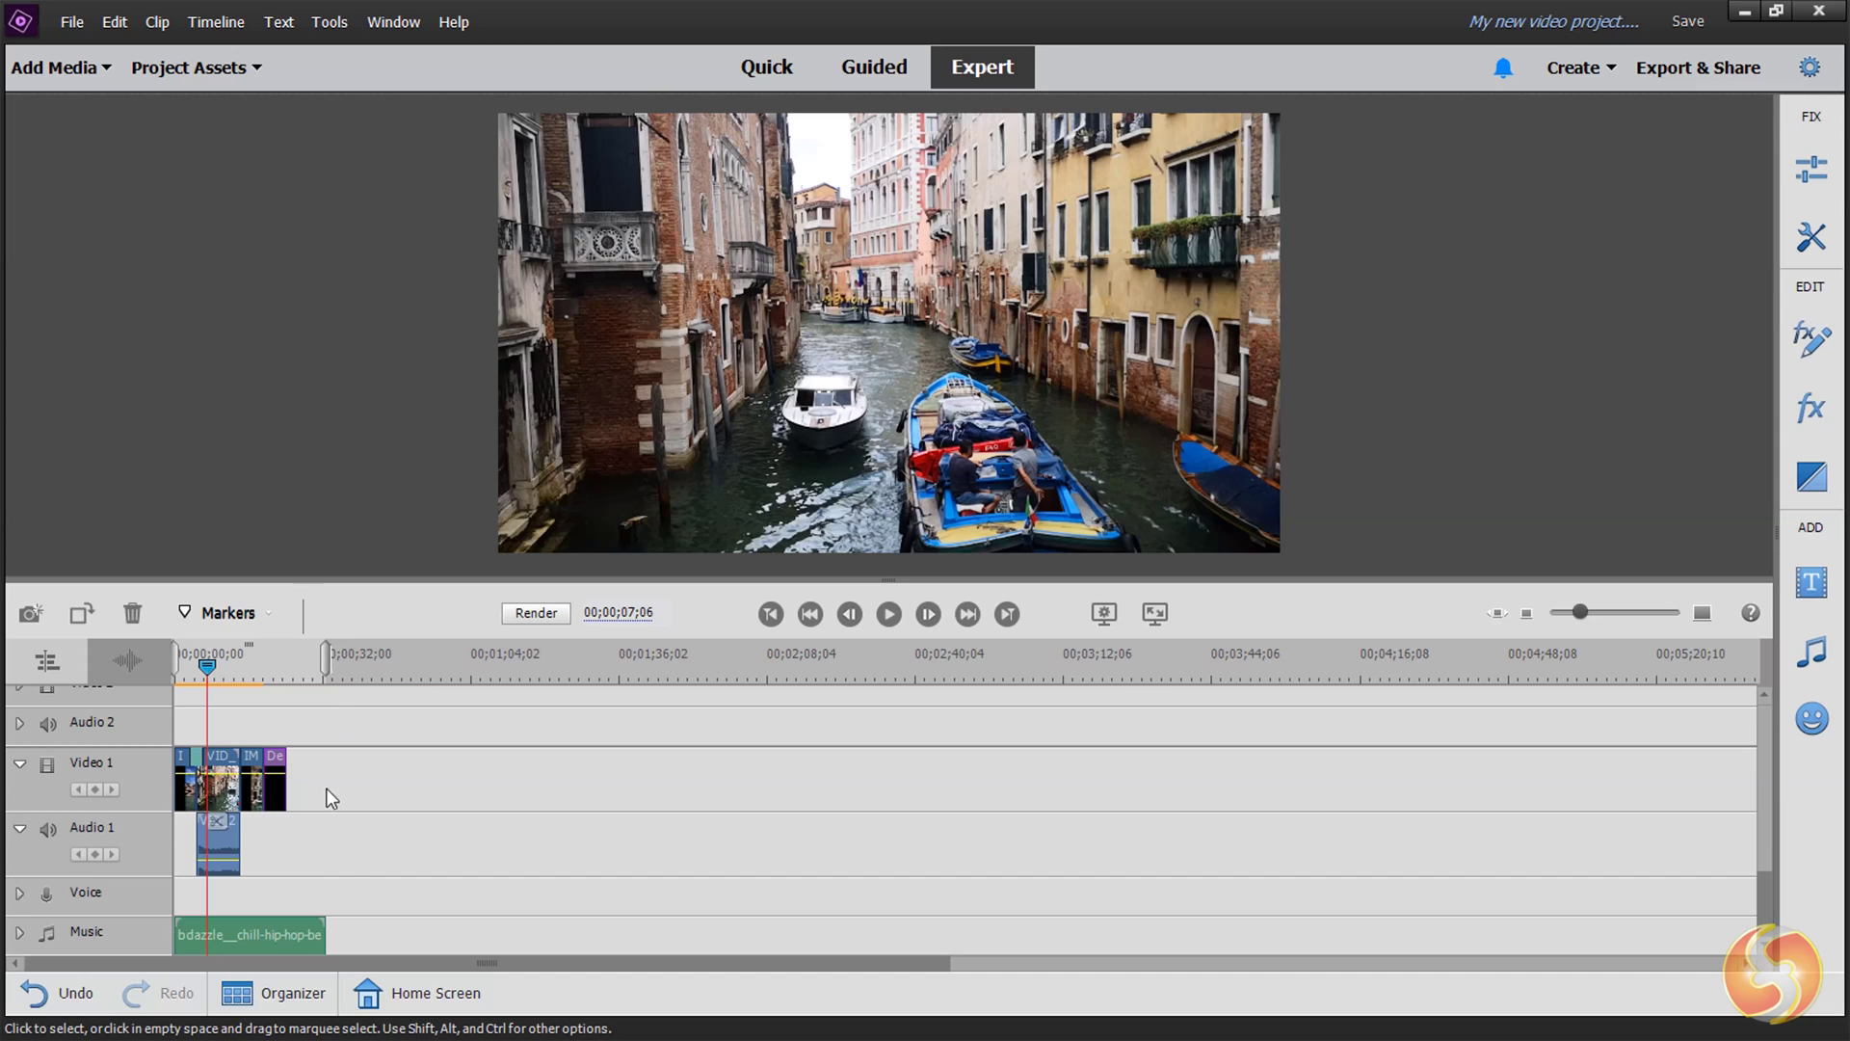
Step: Shrink the canal overlay photo, move it toward the upper right, and play the project
{"action": "left_click_drag", "start_coordinate": [1581, 611], "coordinate": [1625, 617]}
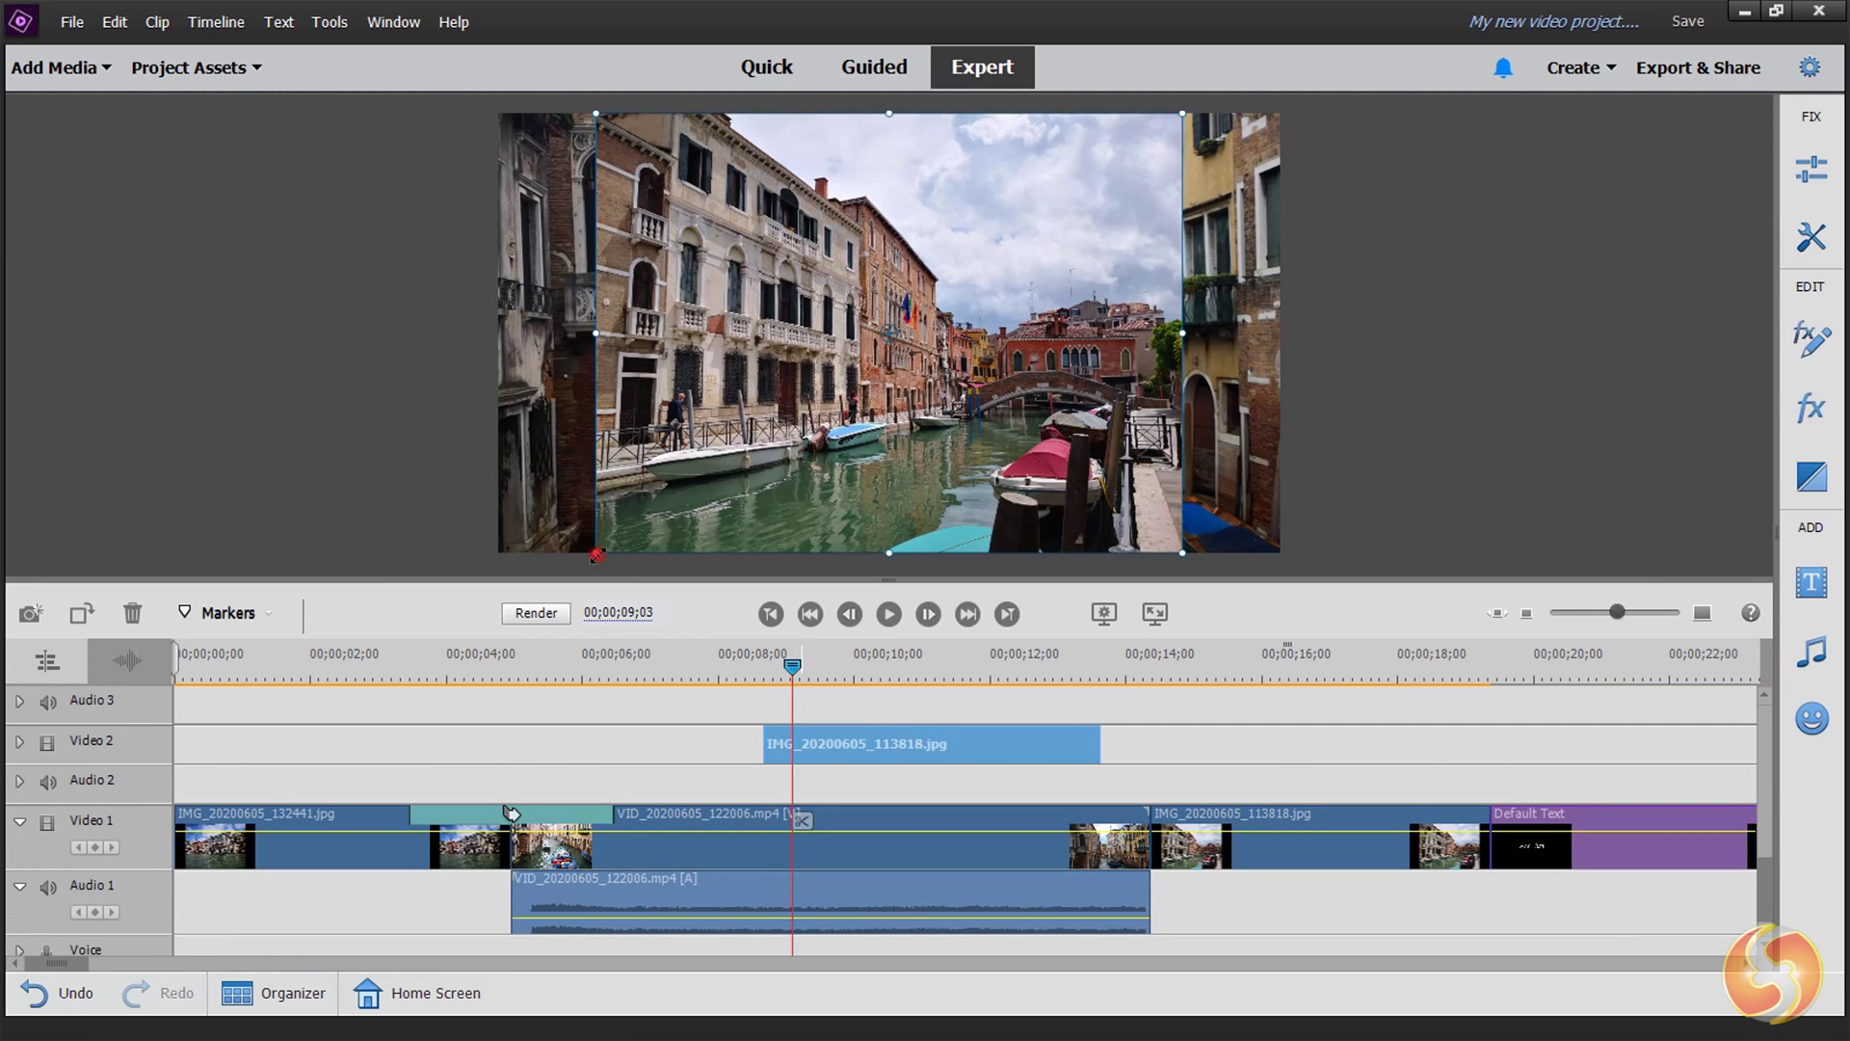
{"action": "left_click_drag", "start_coordinate": [597, 555], "coordinate": [735, 474]}
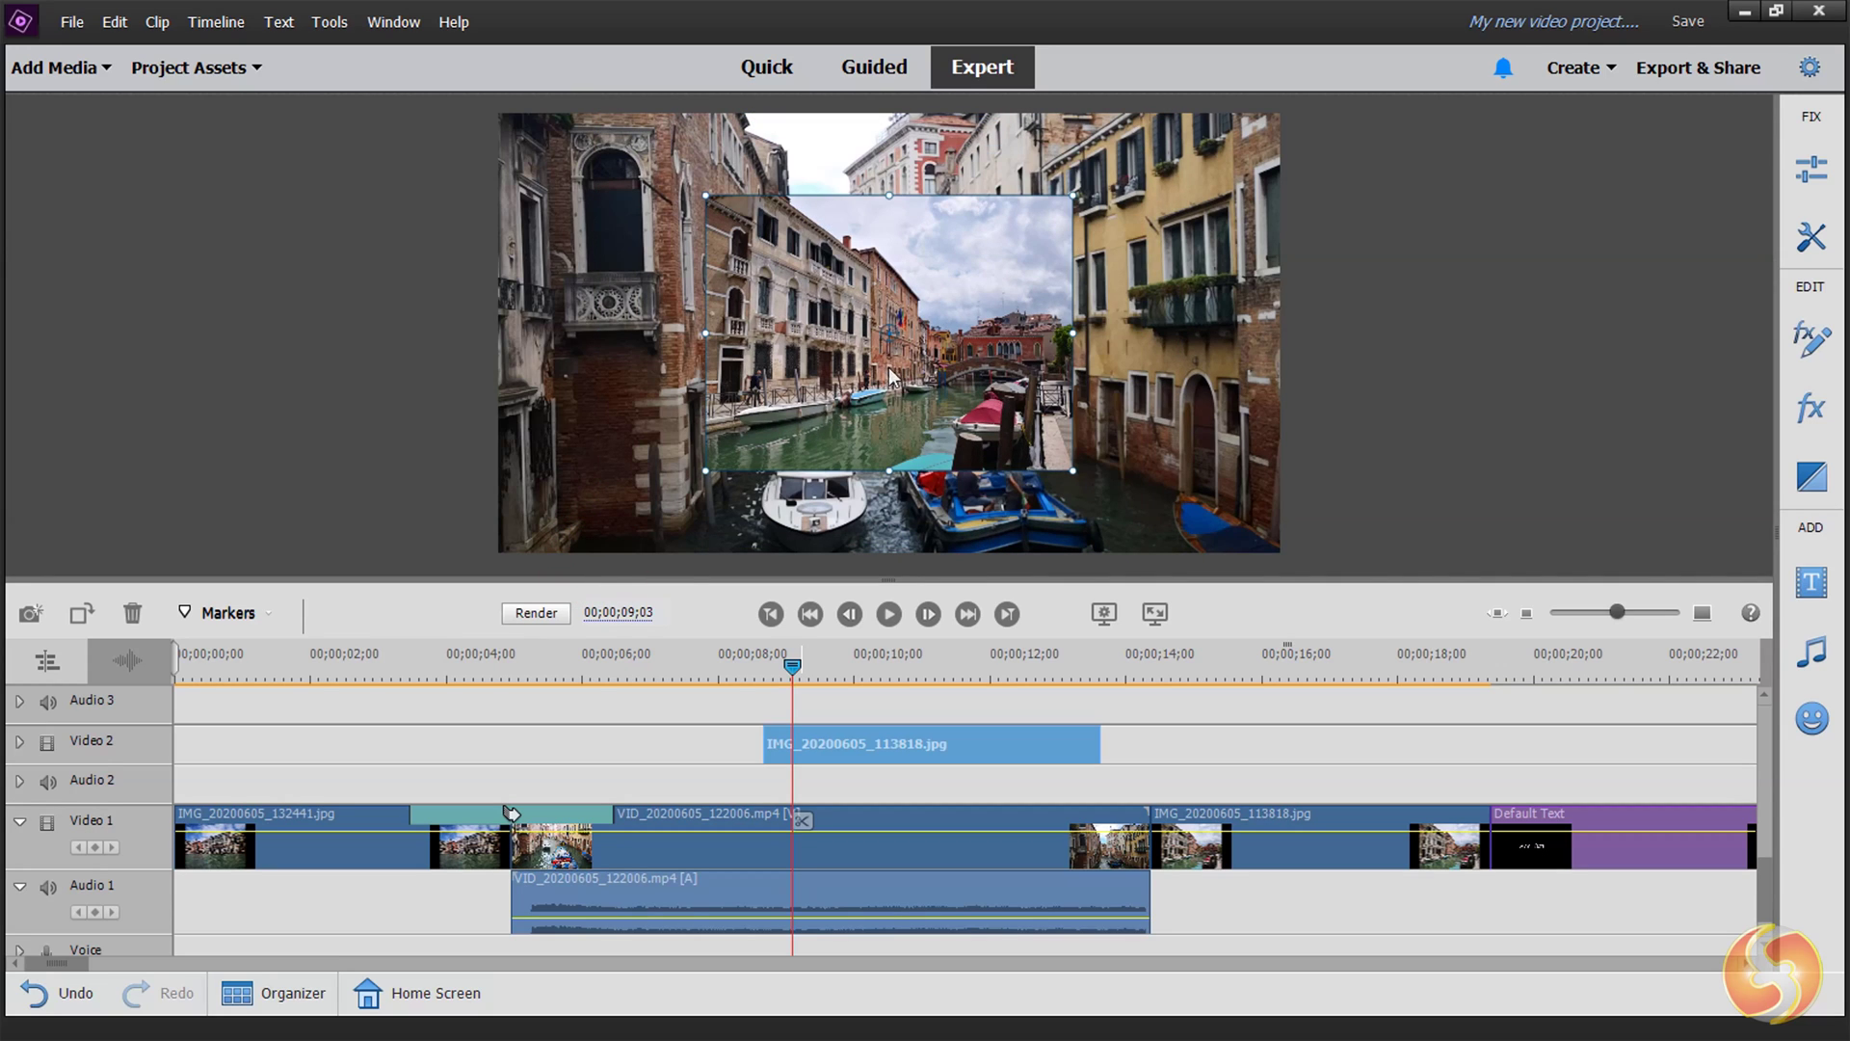
{"action": "left_click_drag", "start_coordinate": [895, 376], "coordinate": [1037, 318]}
{"action": "key", "text": "space"}
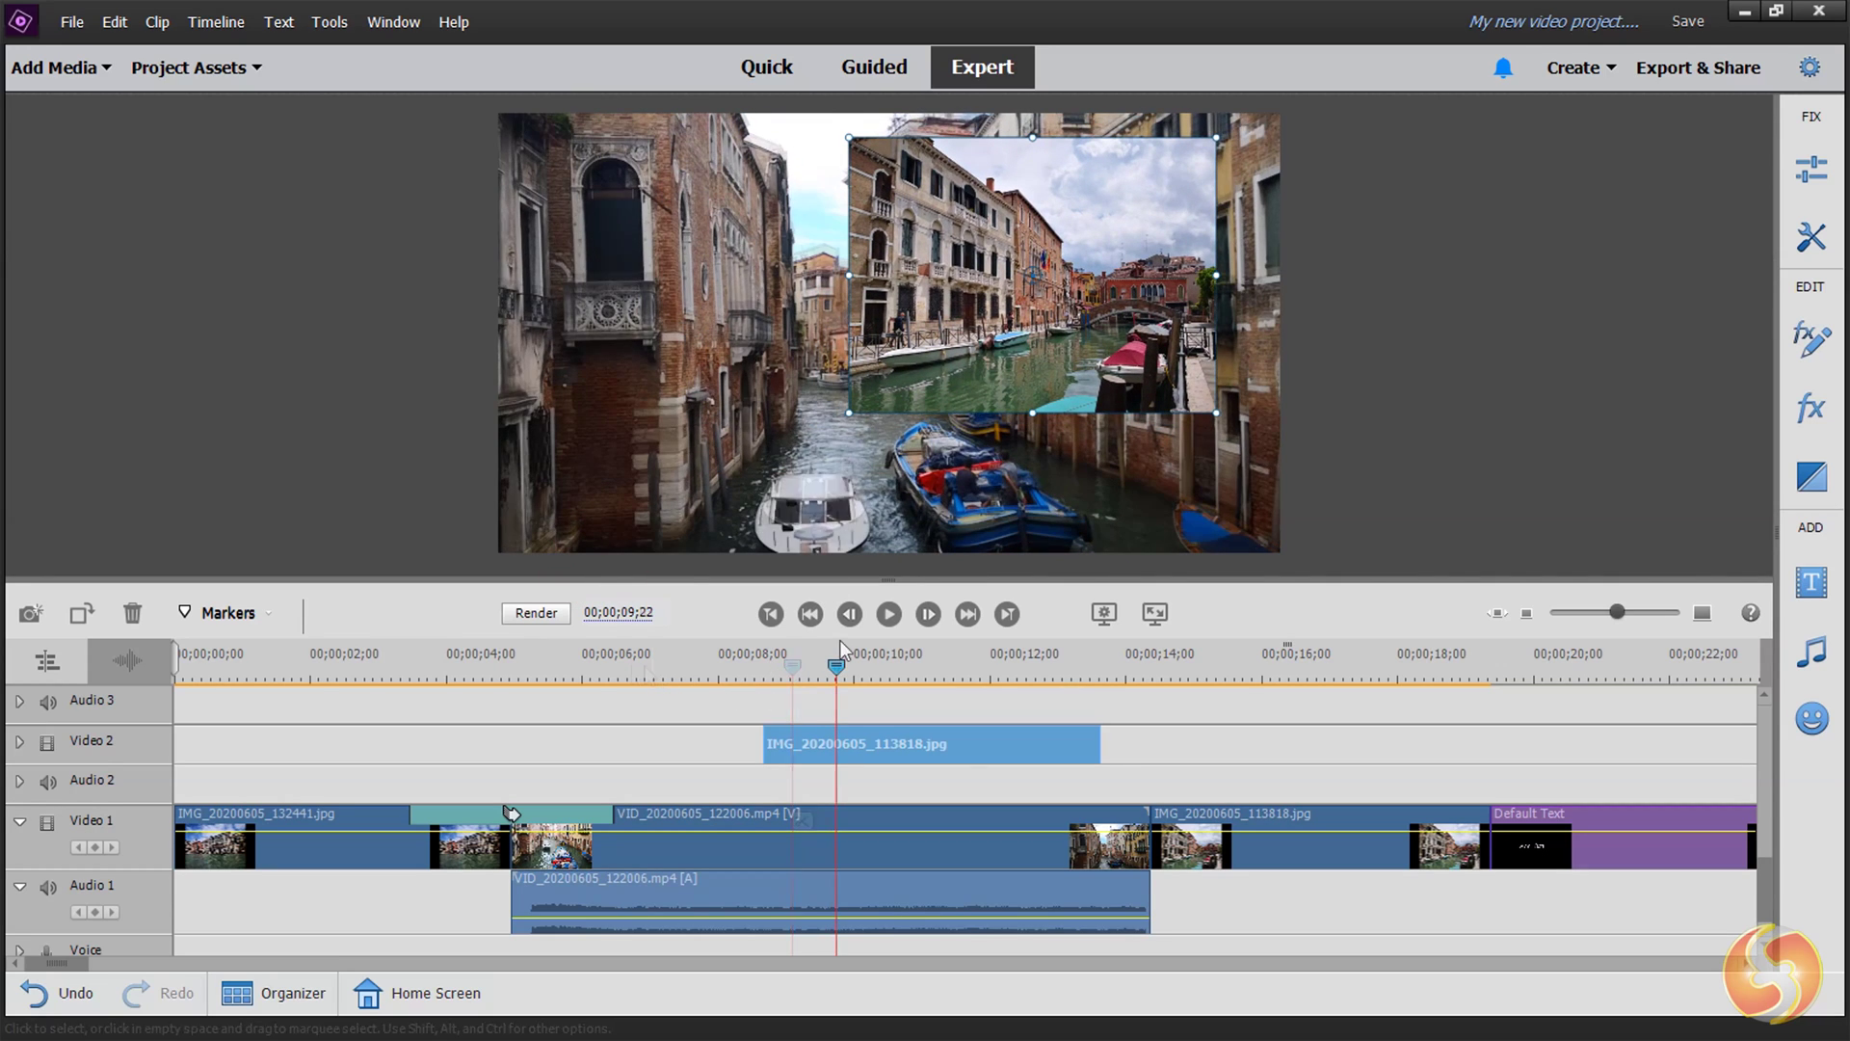
Step: Stop playback and start a combined movie with VID_20200605_122006.mp4
{"action": "left_click", "coordinate": [908, 653]}
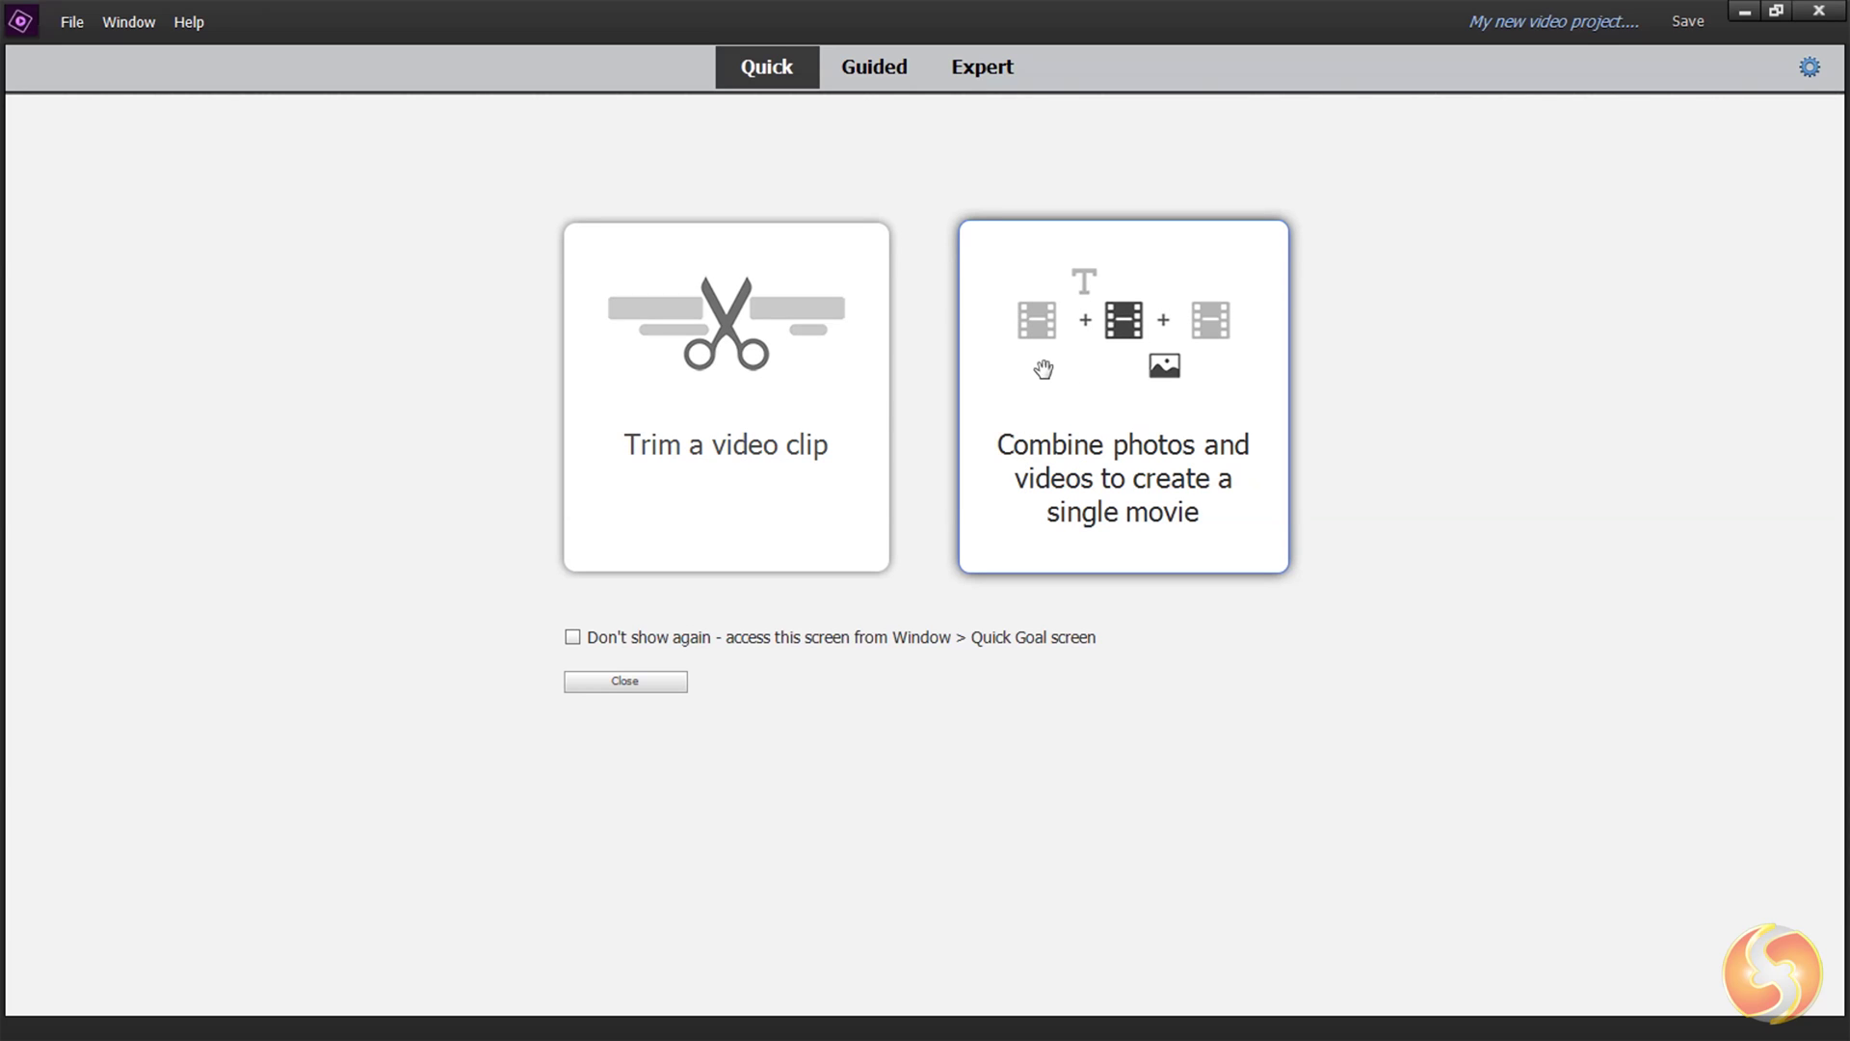
{"action": "left_click", "coordinate": [1128, 421]}
{"action": "left_click", "coordinate": [382, 351]}
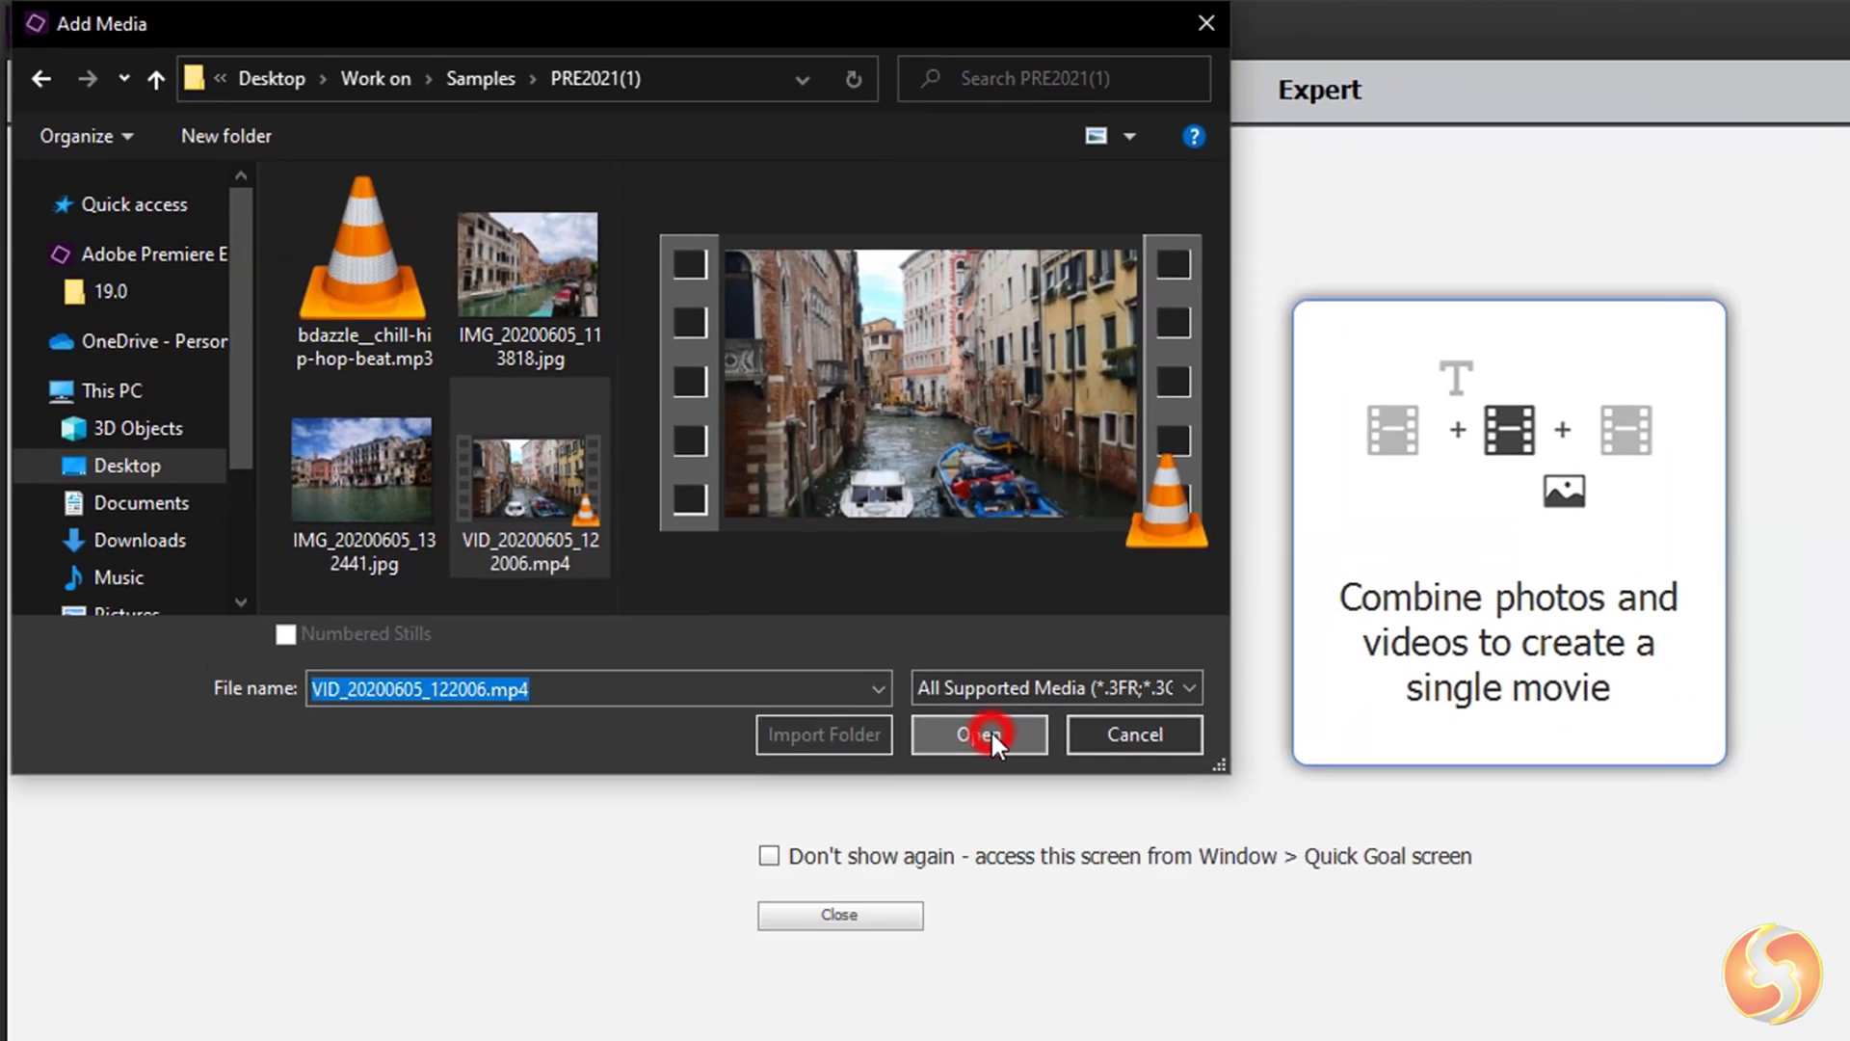
{"action": "left_click", "coordinate": [1322, 975]}
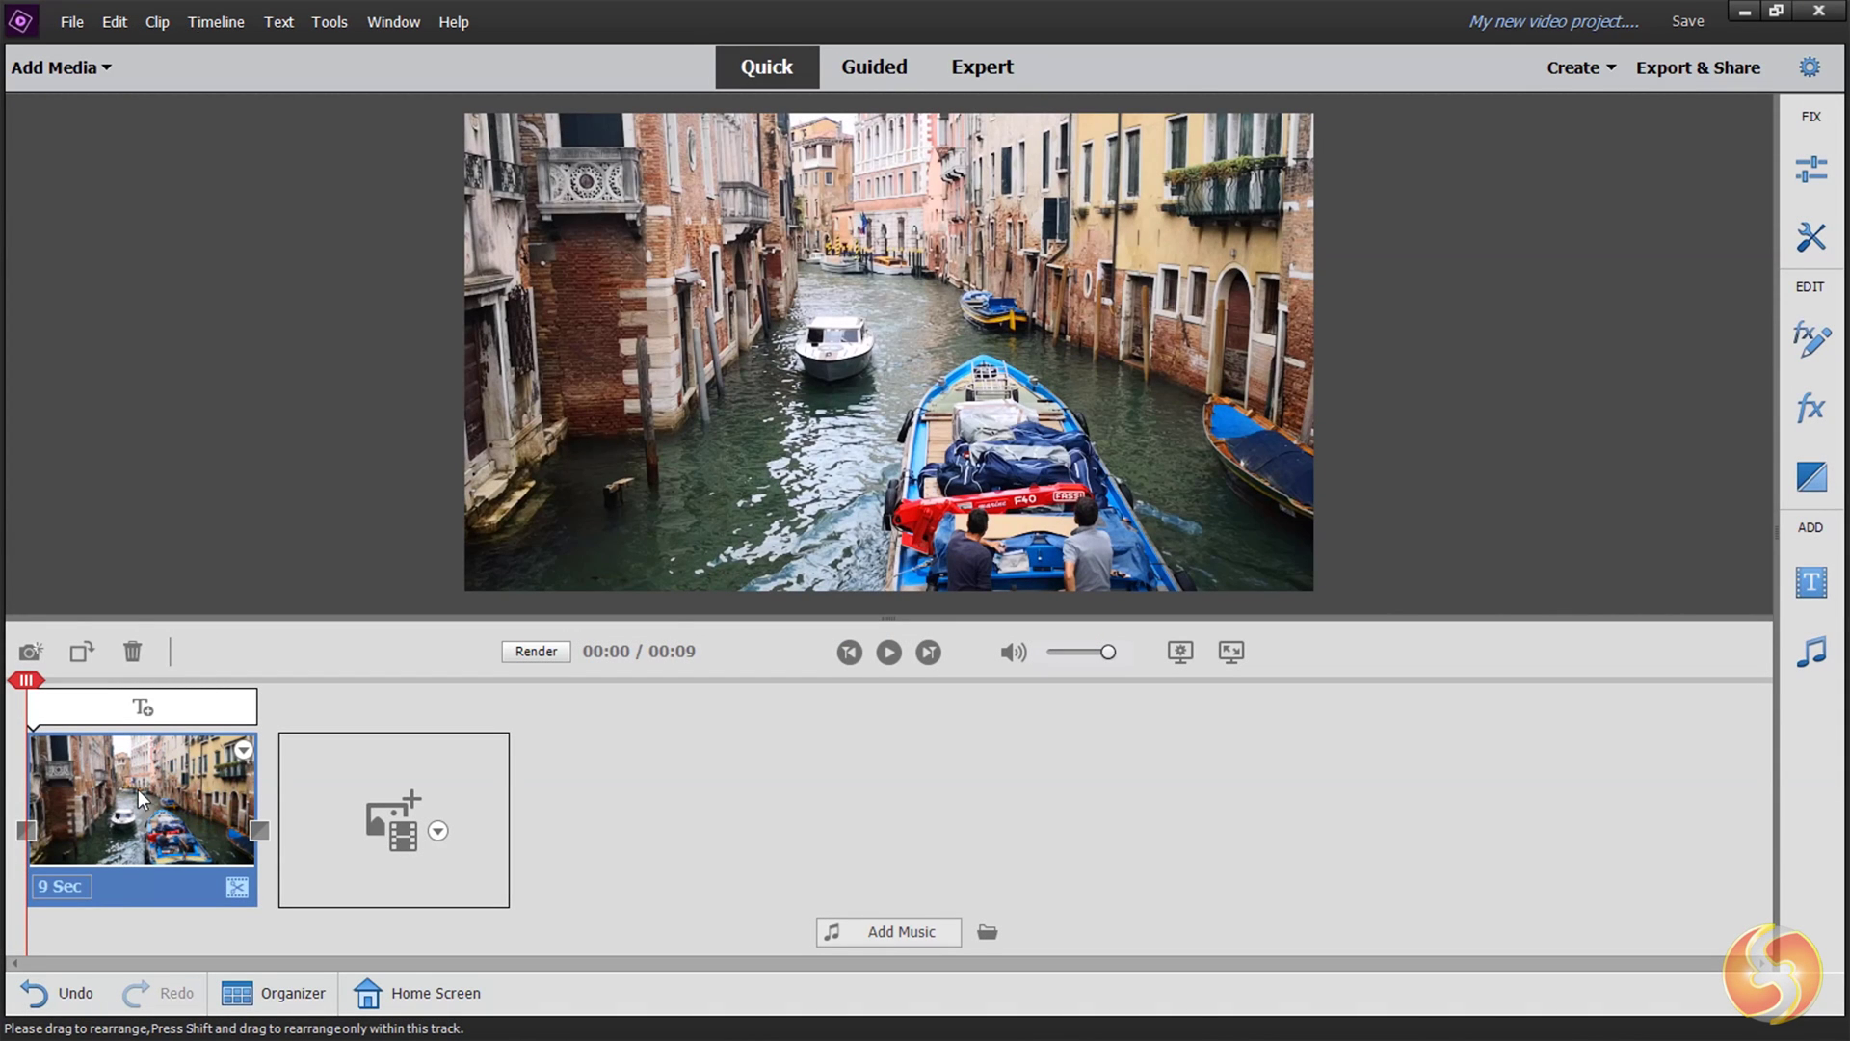
Step: Add the two canal photos and the chill hip-hop beat mp3 as the soundtrack
{"action": "key", "text": "alt+Tab"}
{"action": "left_click_drag", "start_coordinate": [1079, 657], "coordinate": [385, 813]}
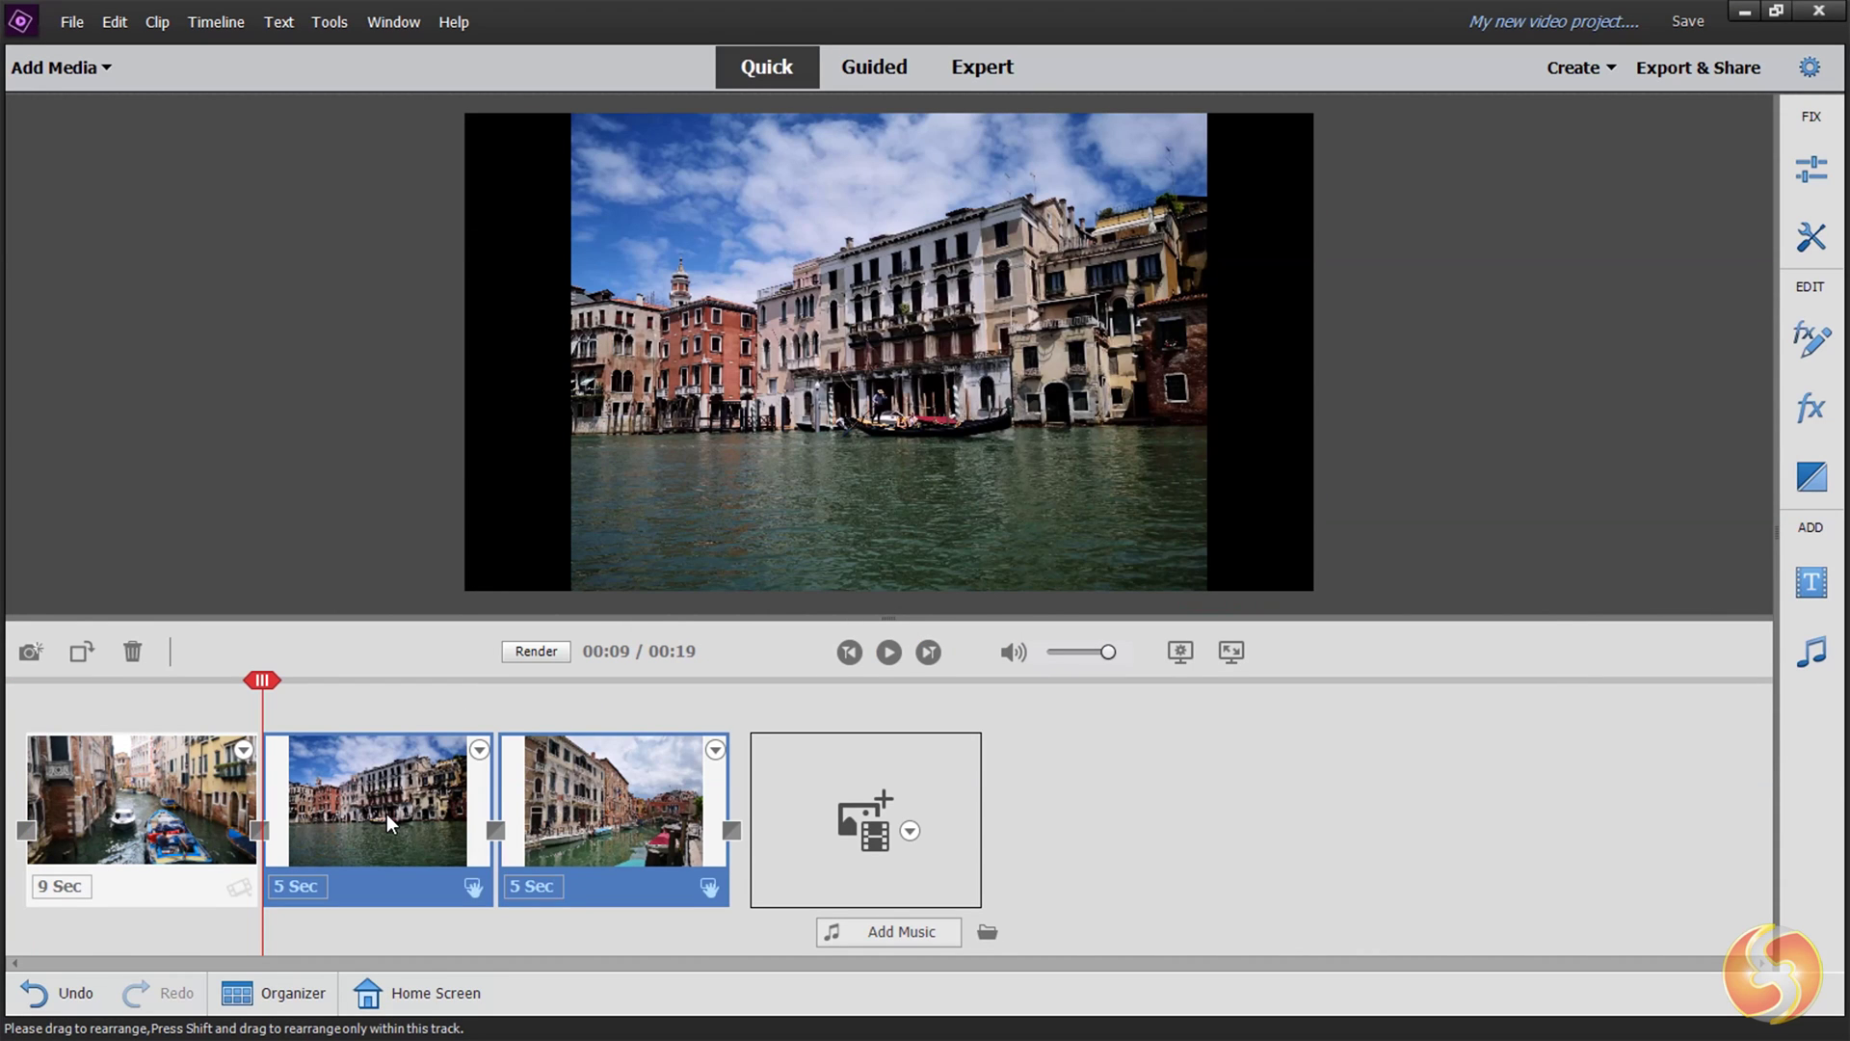
{"action": "key", "text": "alt+Tab"}
{"action": "left_click", "coordinate": [915, 550]}
{"action": "left_click_drag", "start_coordinate": [914, 569], "coordinate": [145, 938]}
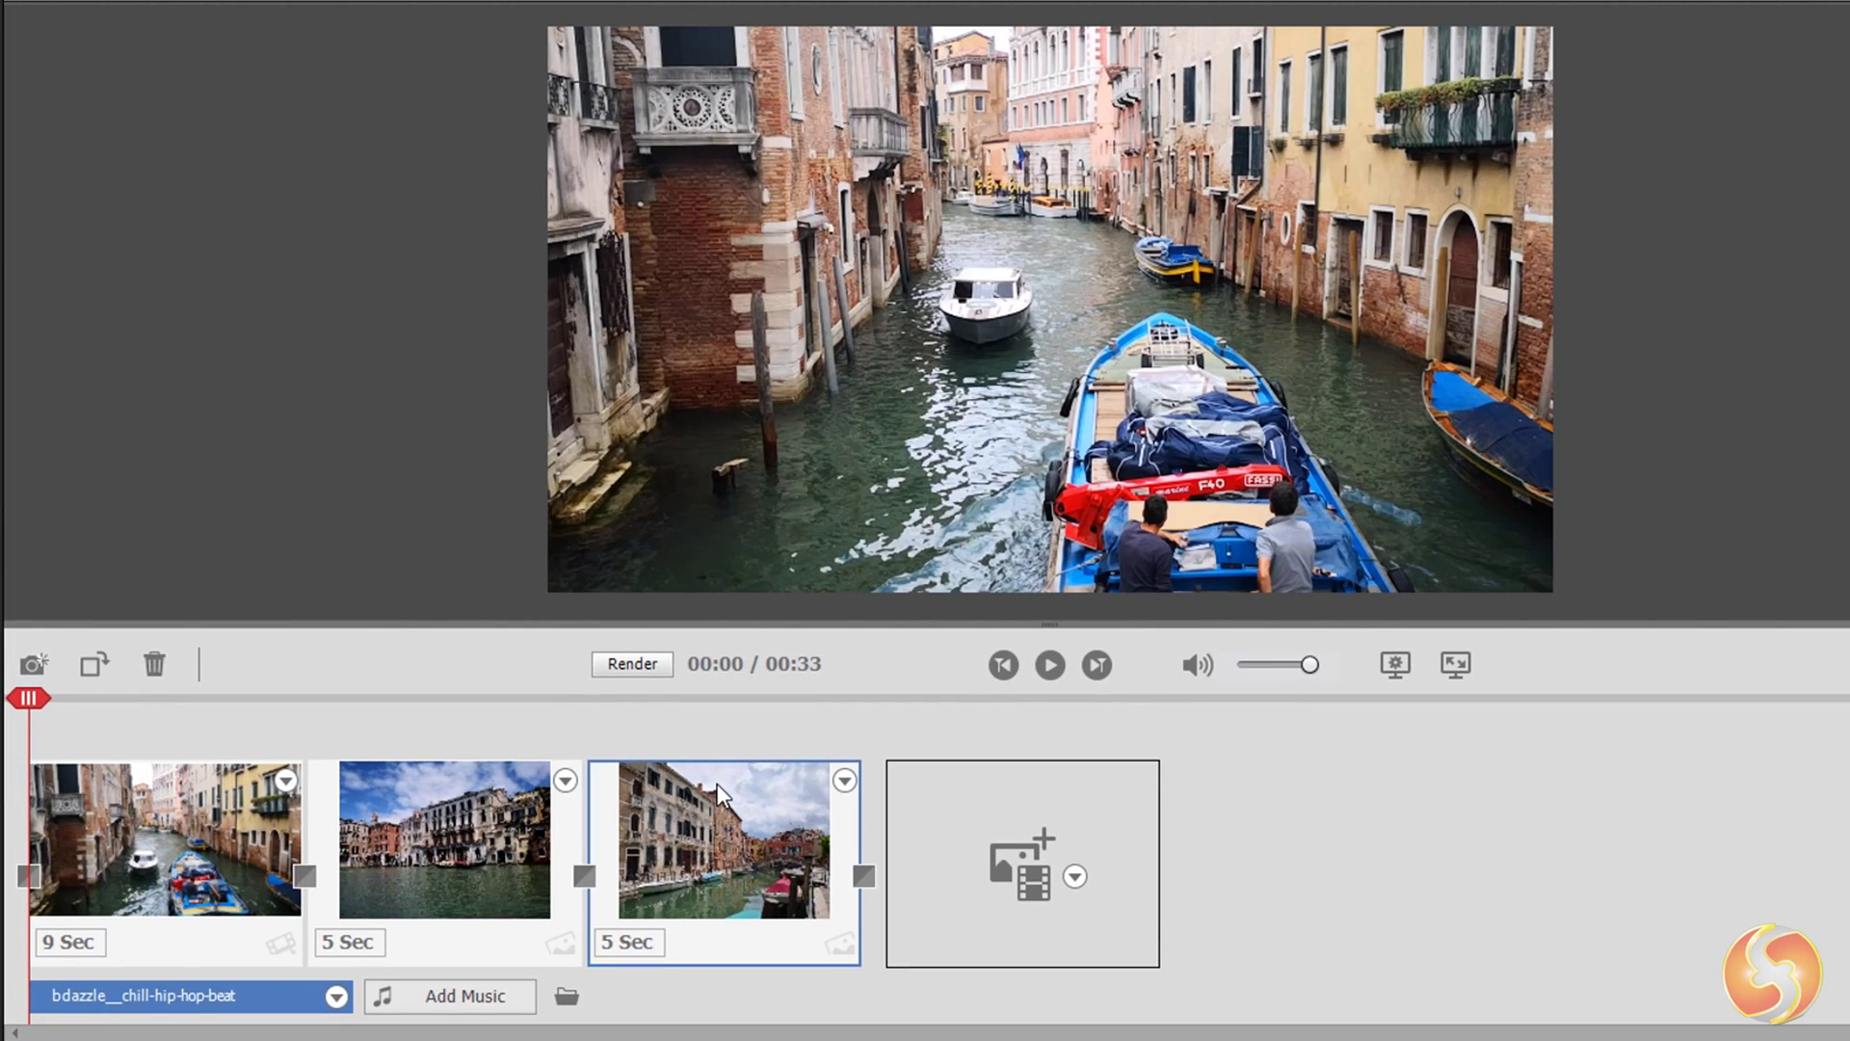
Step: Select the photo and music clips and scrub the playhead through the three Venice clips
{"action": "left_click", "coordinate": [717, 783]}
{"action": "left_click", "coordinate": [422, 909]}
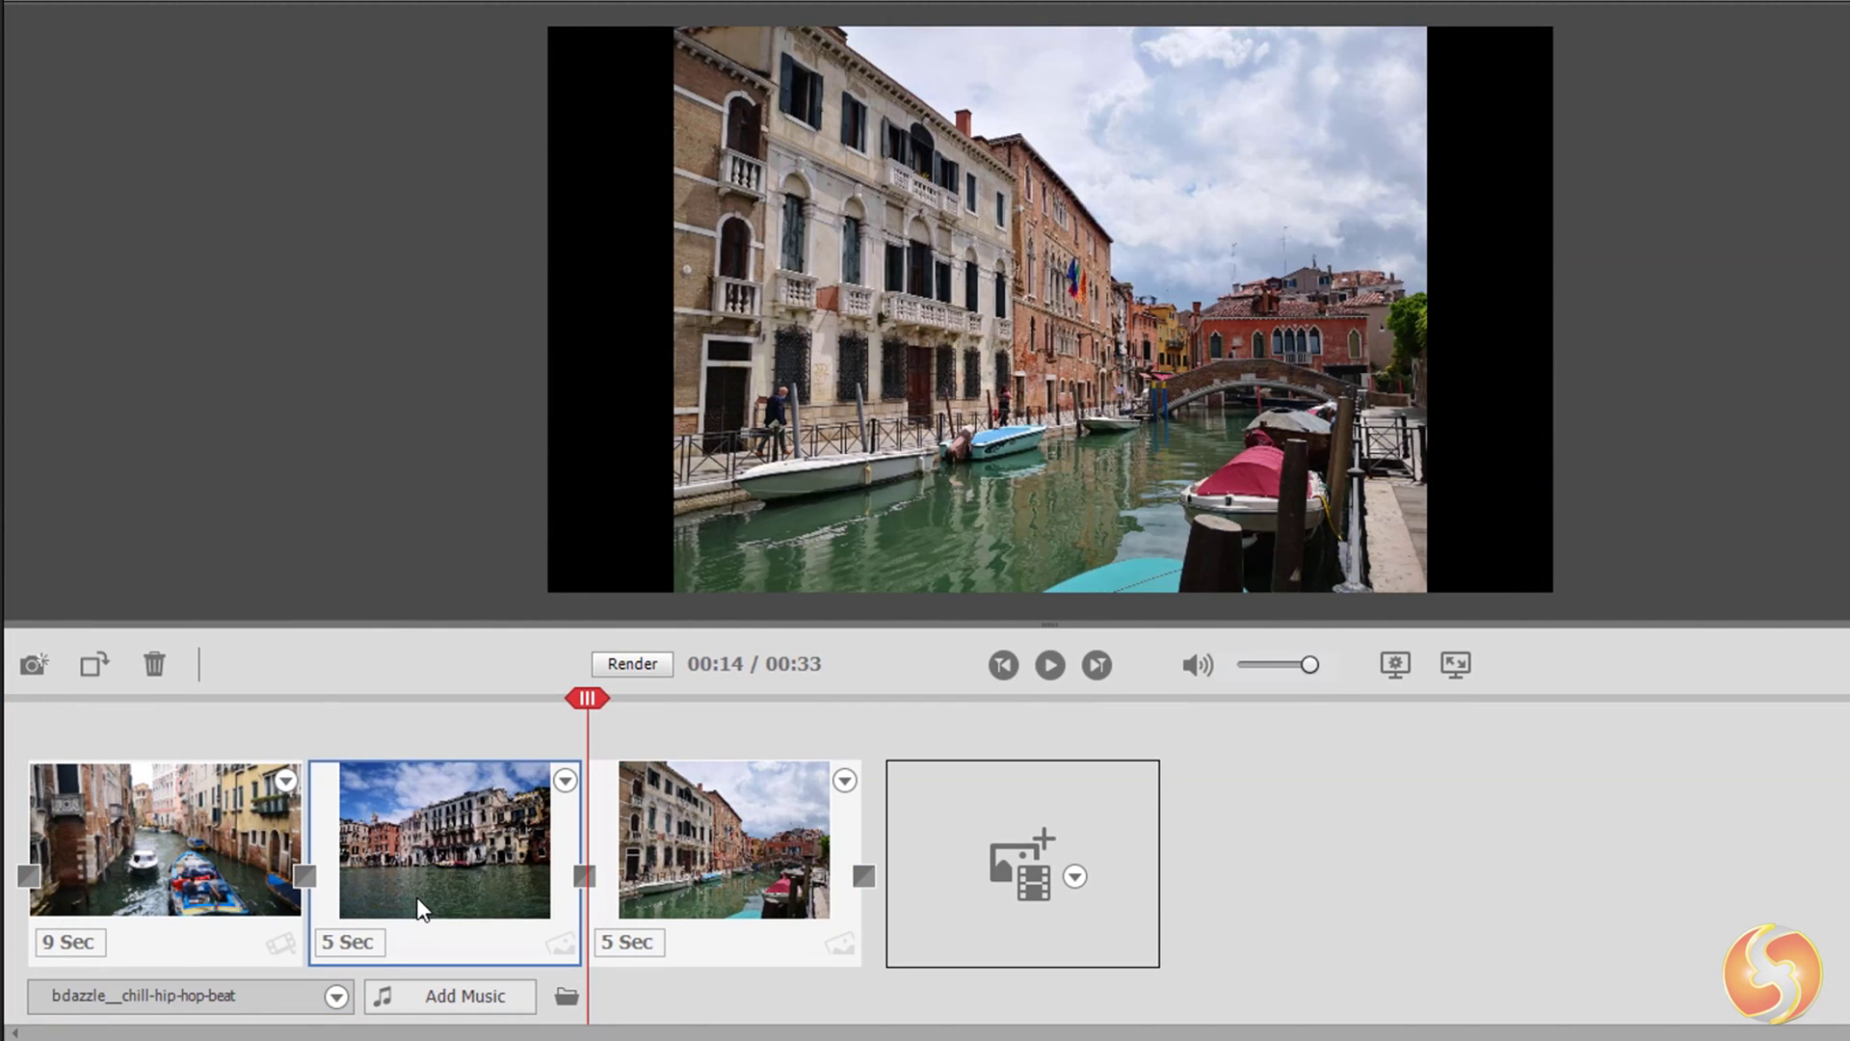
{"action": "left_click", "coordinate": [419, 906]}
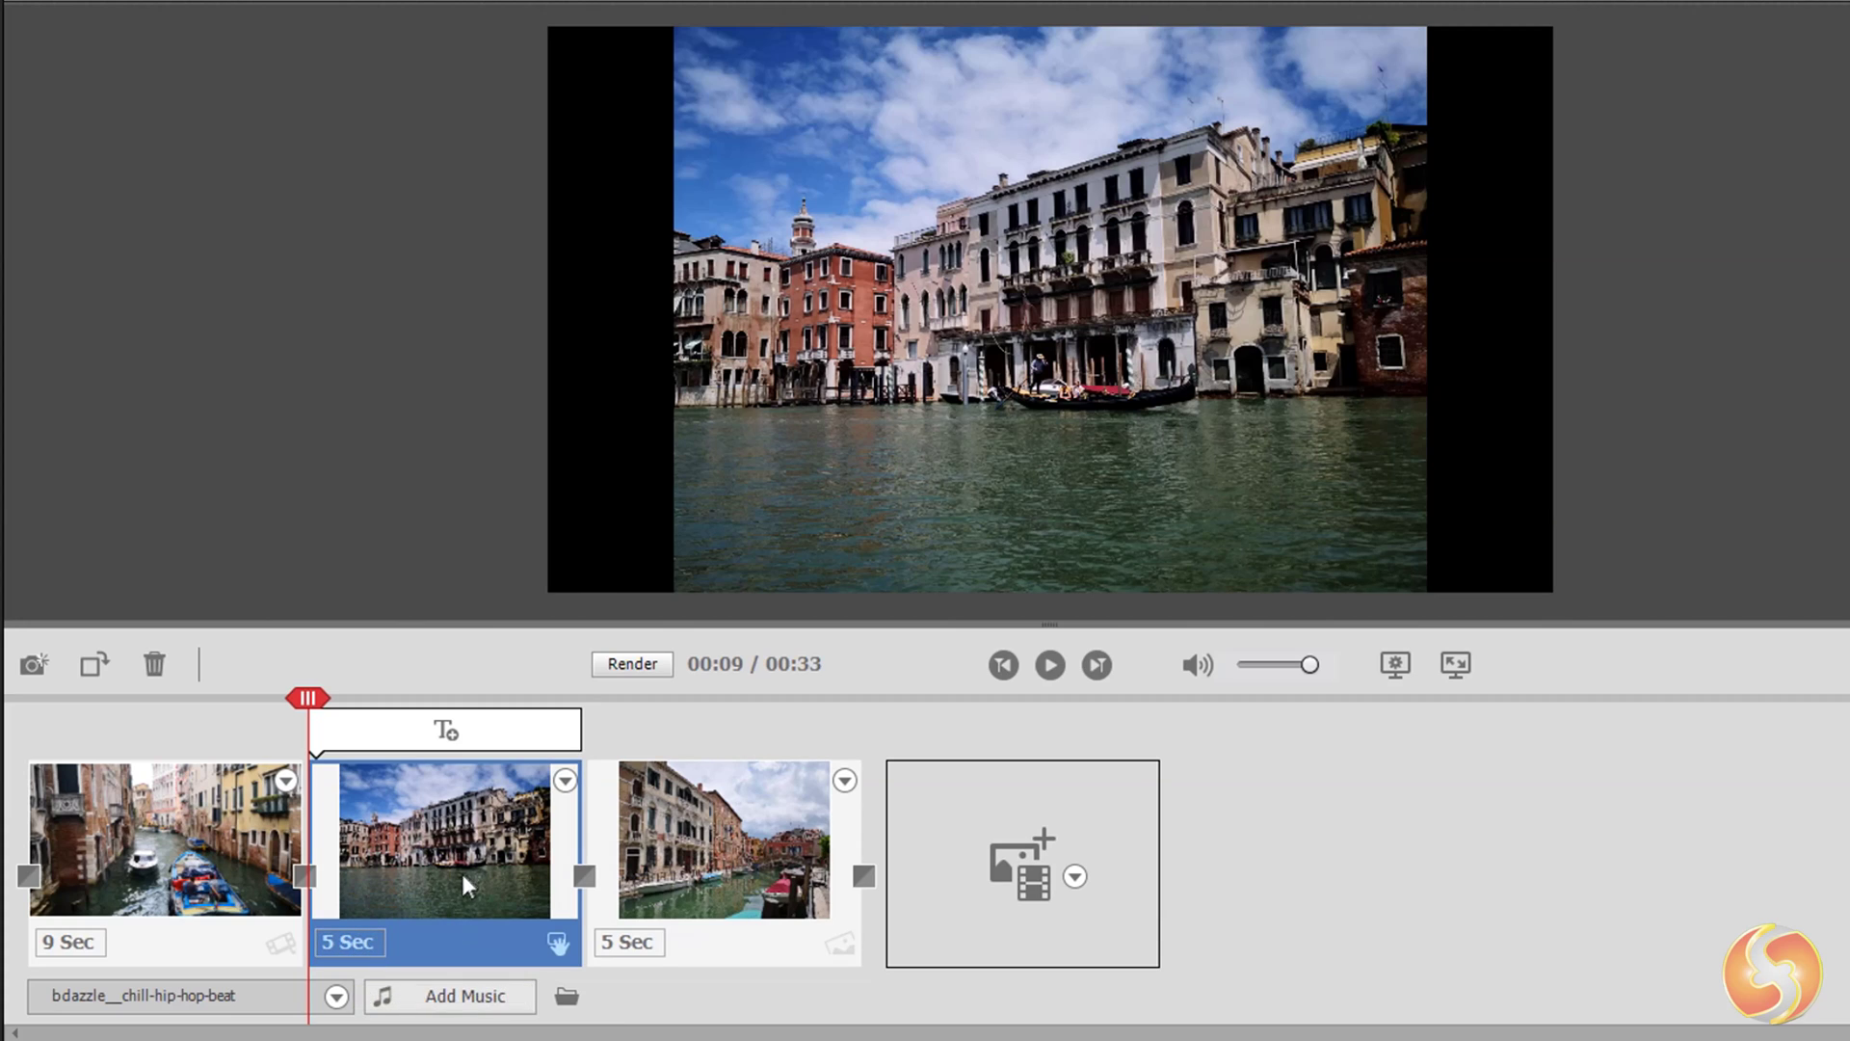
{"action": "left_click", "coordinate": [85, 998]}
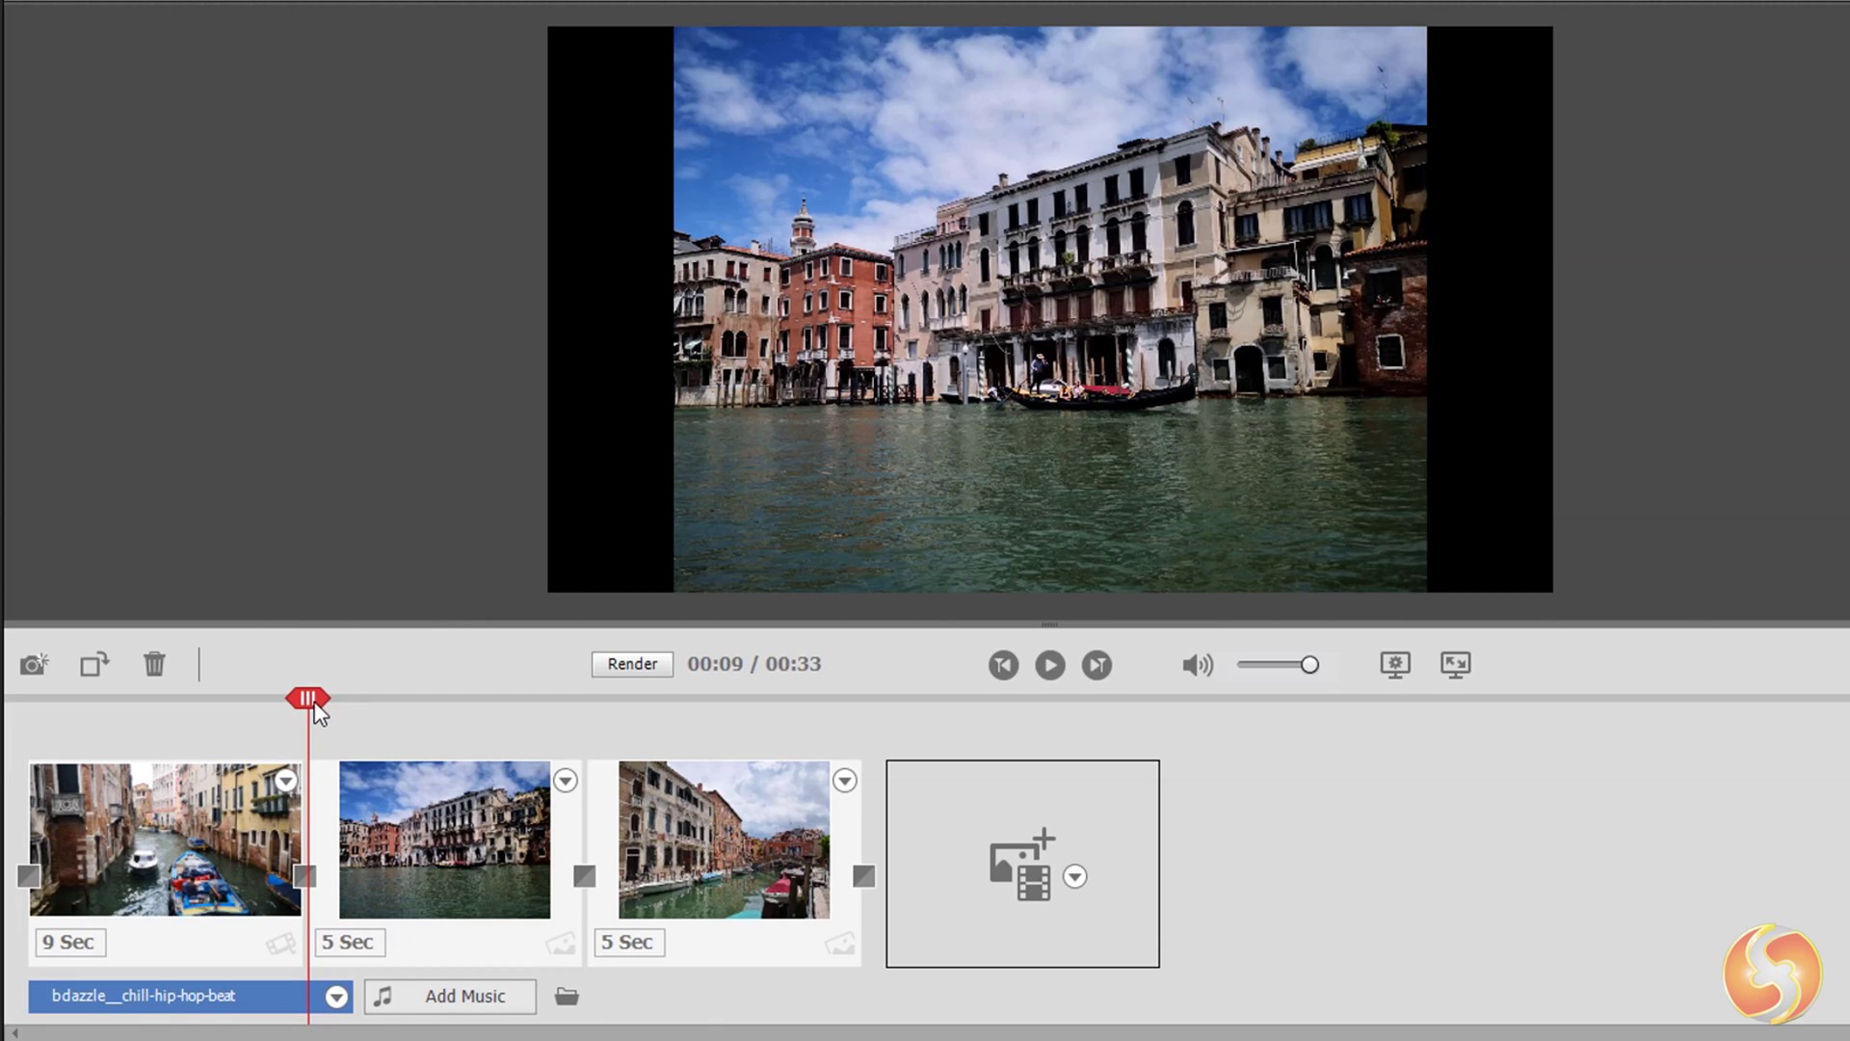
{"action": "left_click", "coordinate": [208, 697]}
{"action": "left_click", "coordinate": [409, 696]}
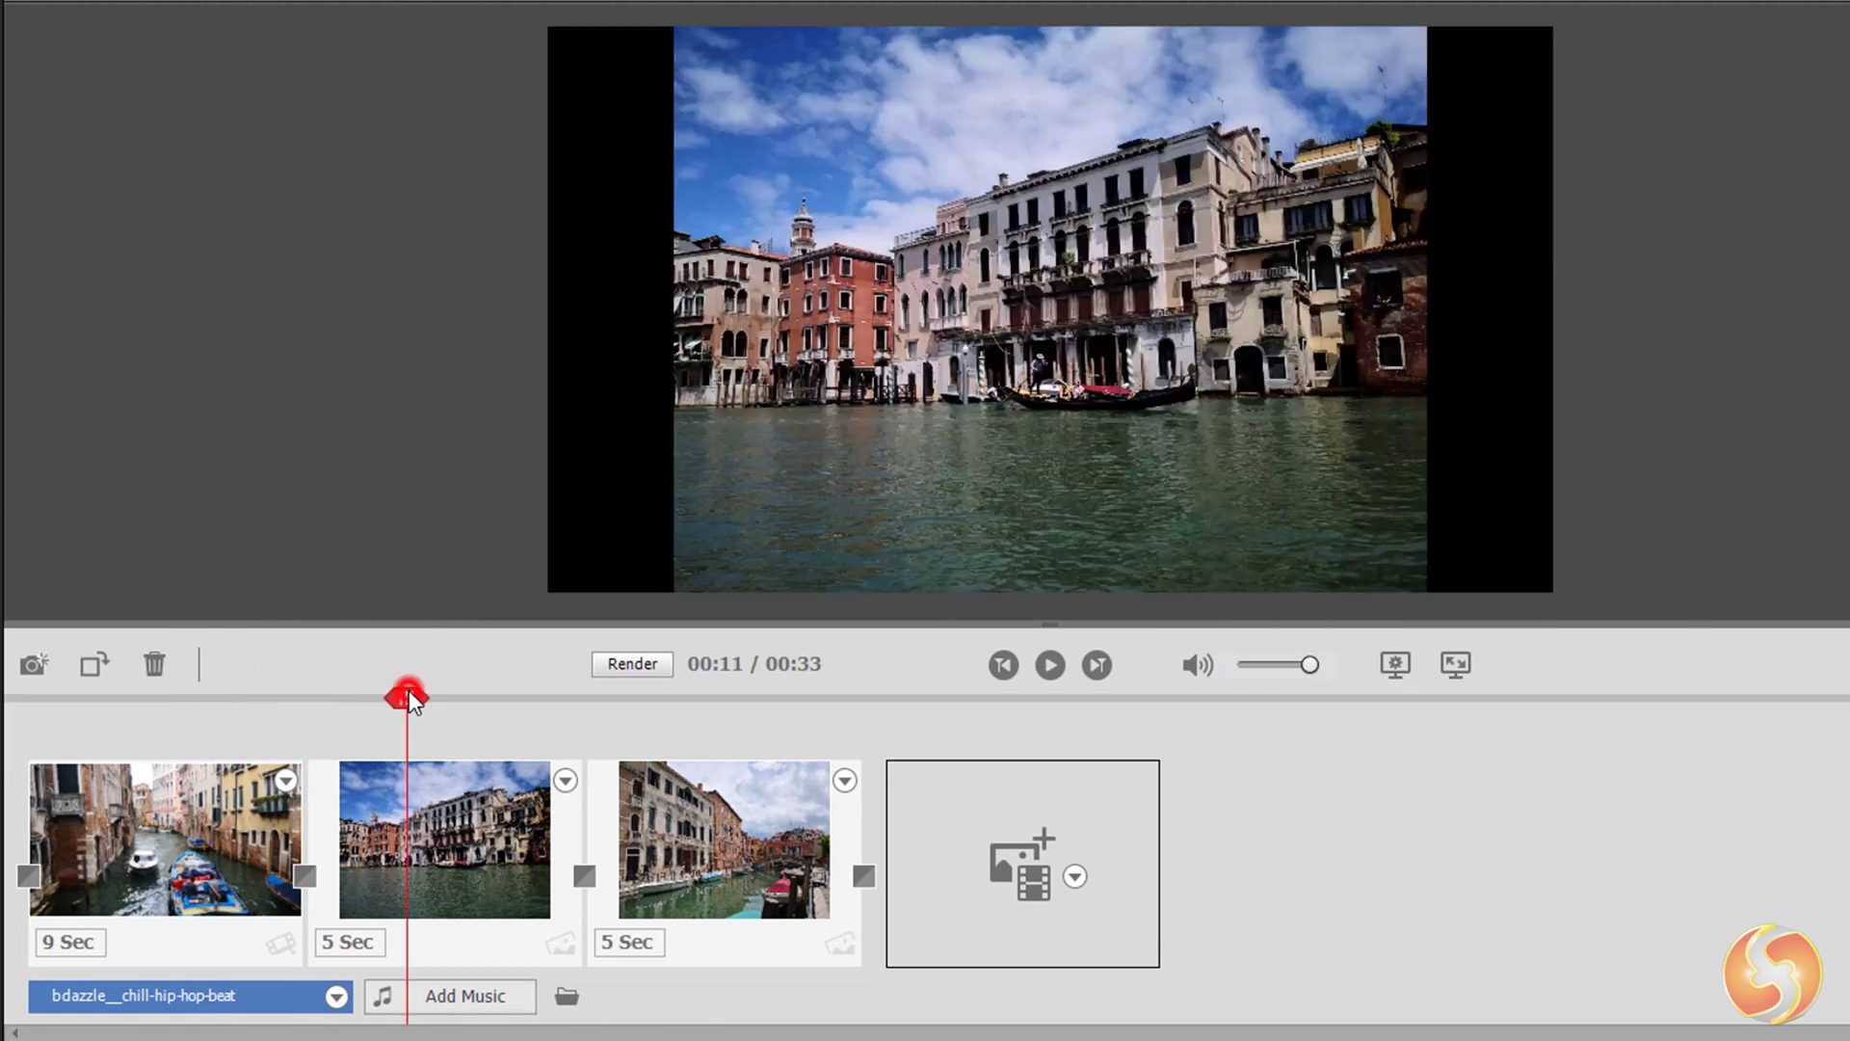
{"action": "left_click", "coordinate": [720, 702]}
{"action": "left_click_drag", "start_coordinate": [721, 701], "coordinate": [34, 713]}
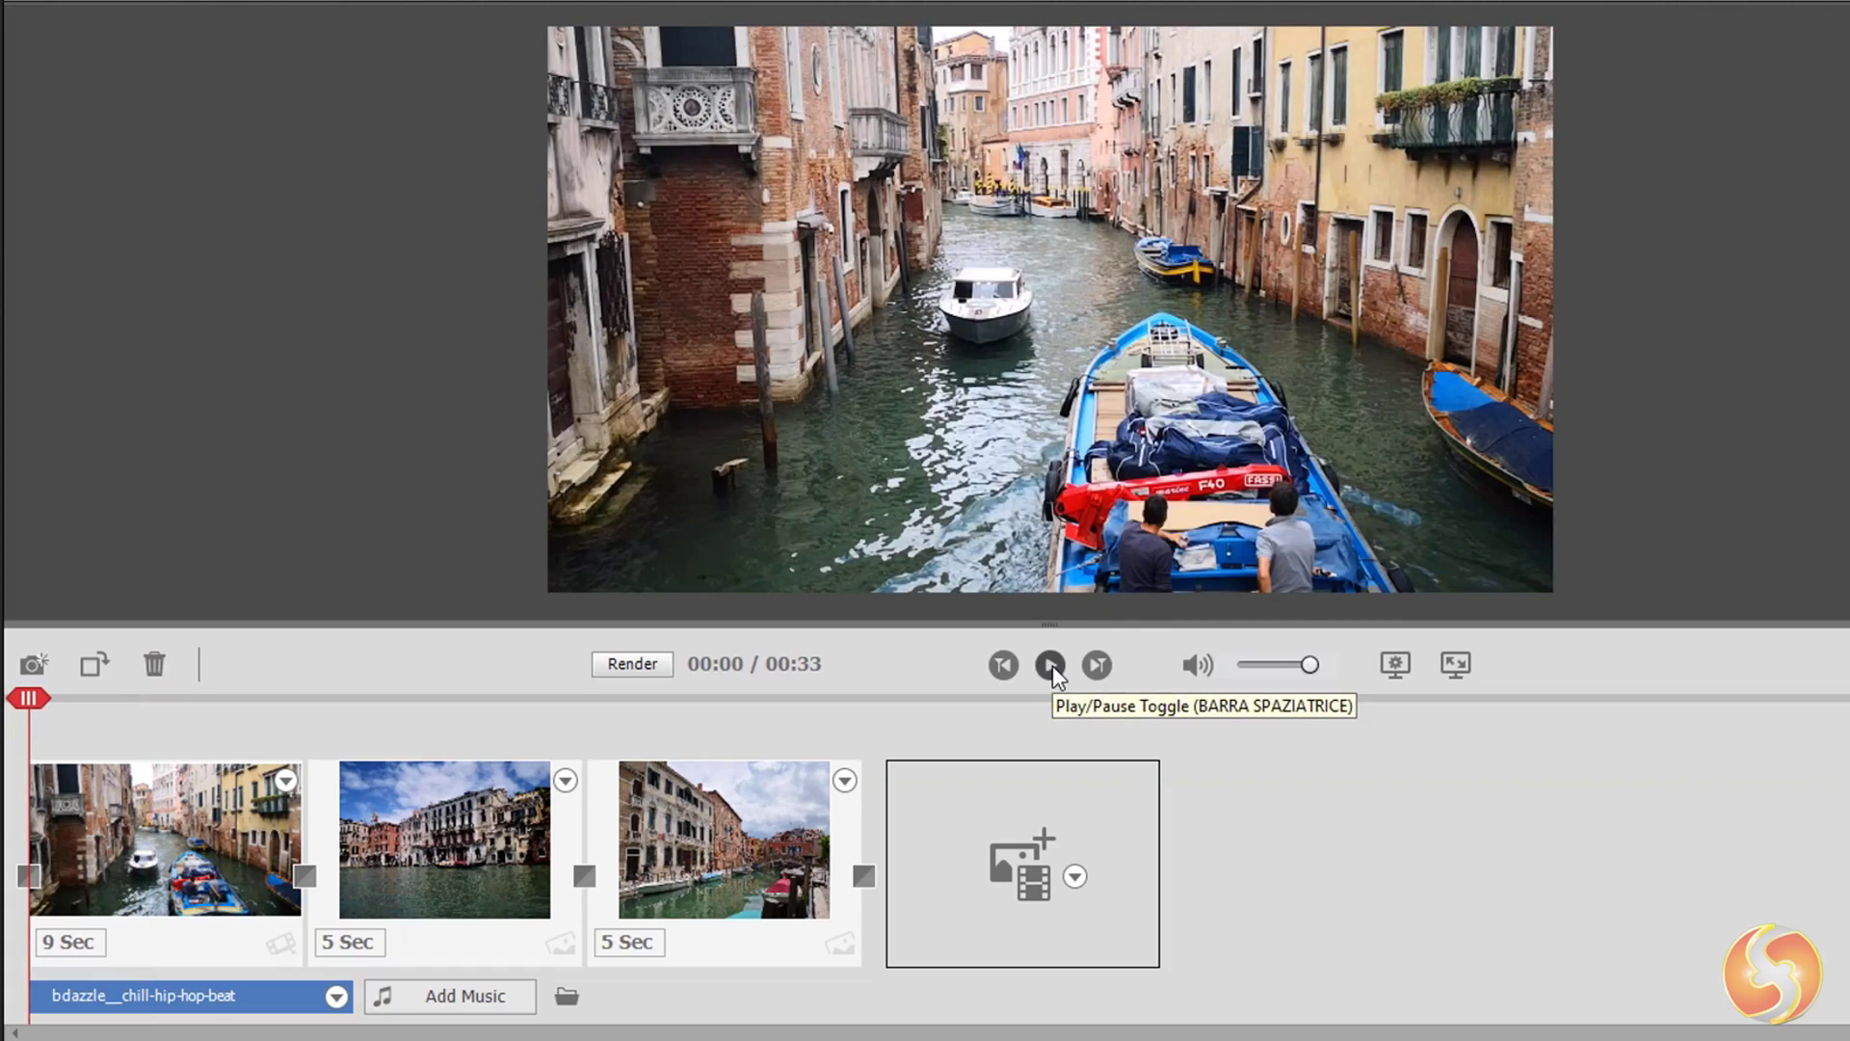
{"action": "left_click", "coordinate": [1050, 665]}
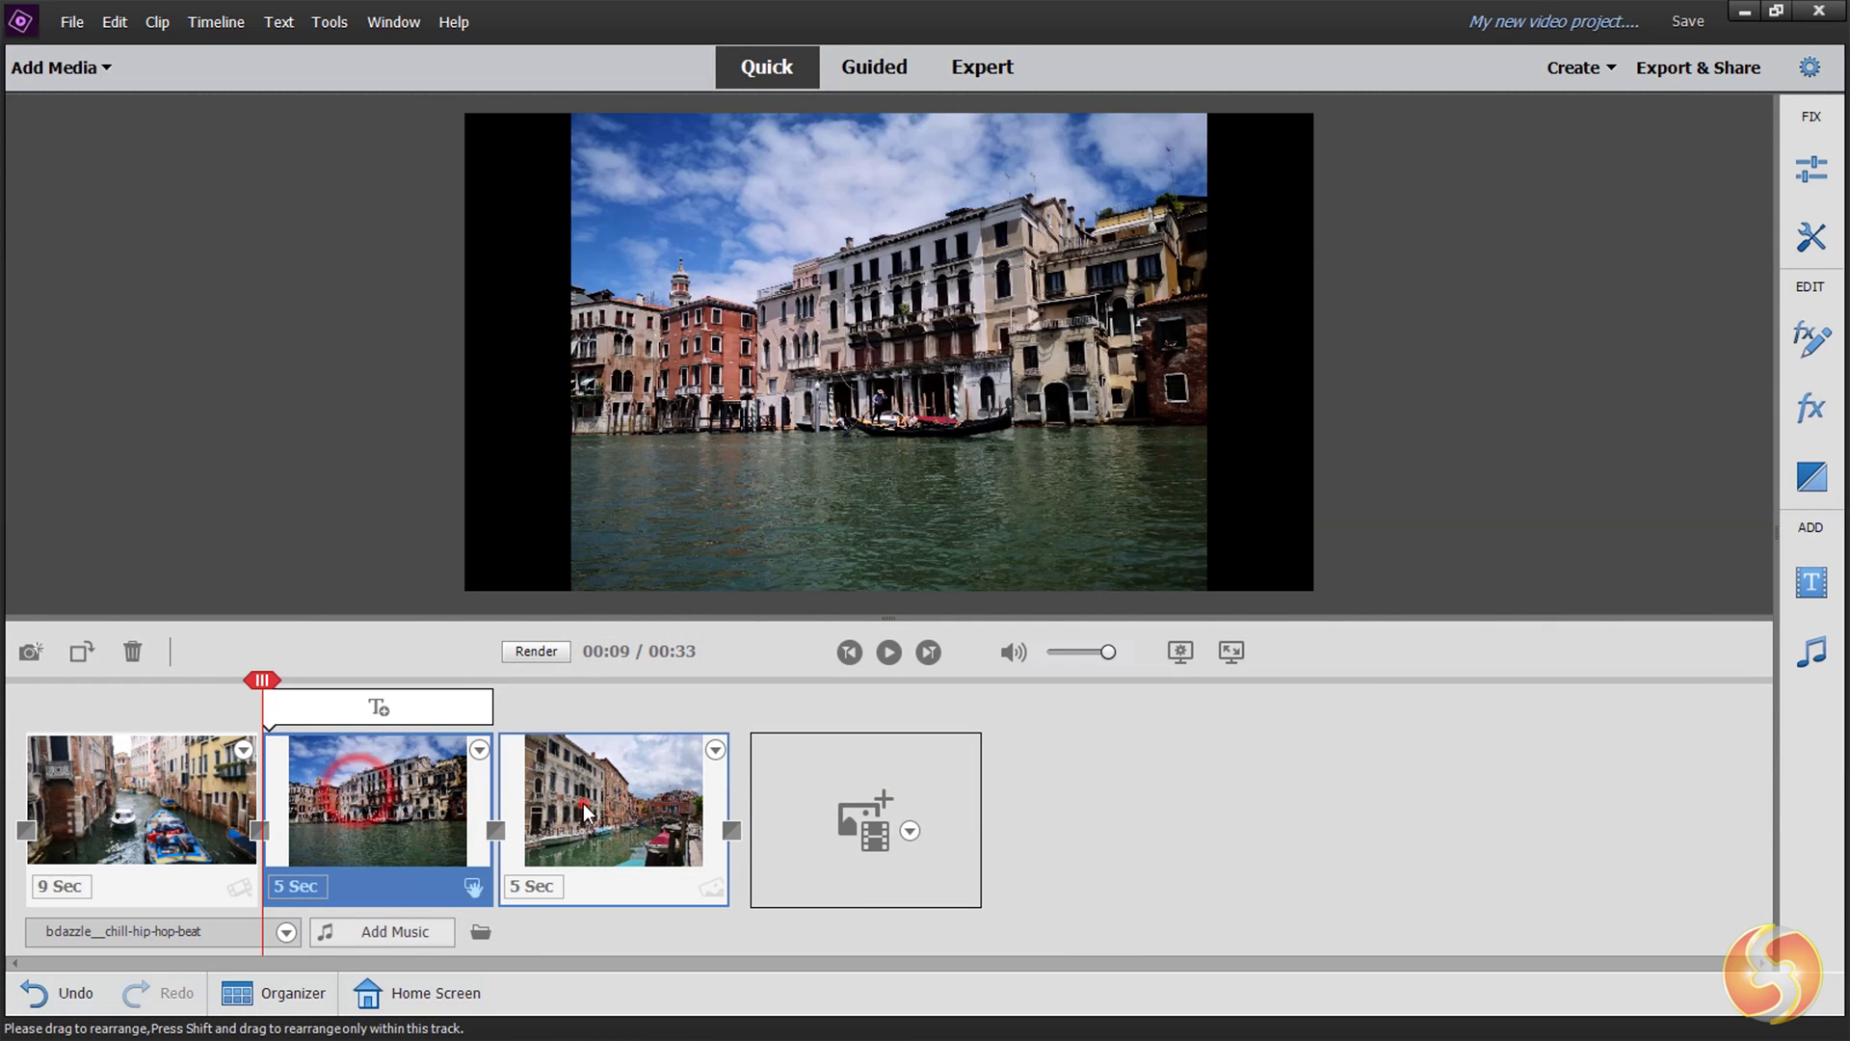
{"action": "left_click", "coordinate": [1646, 476]}
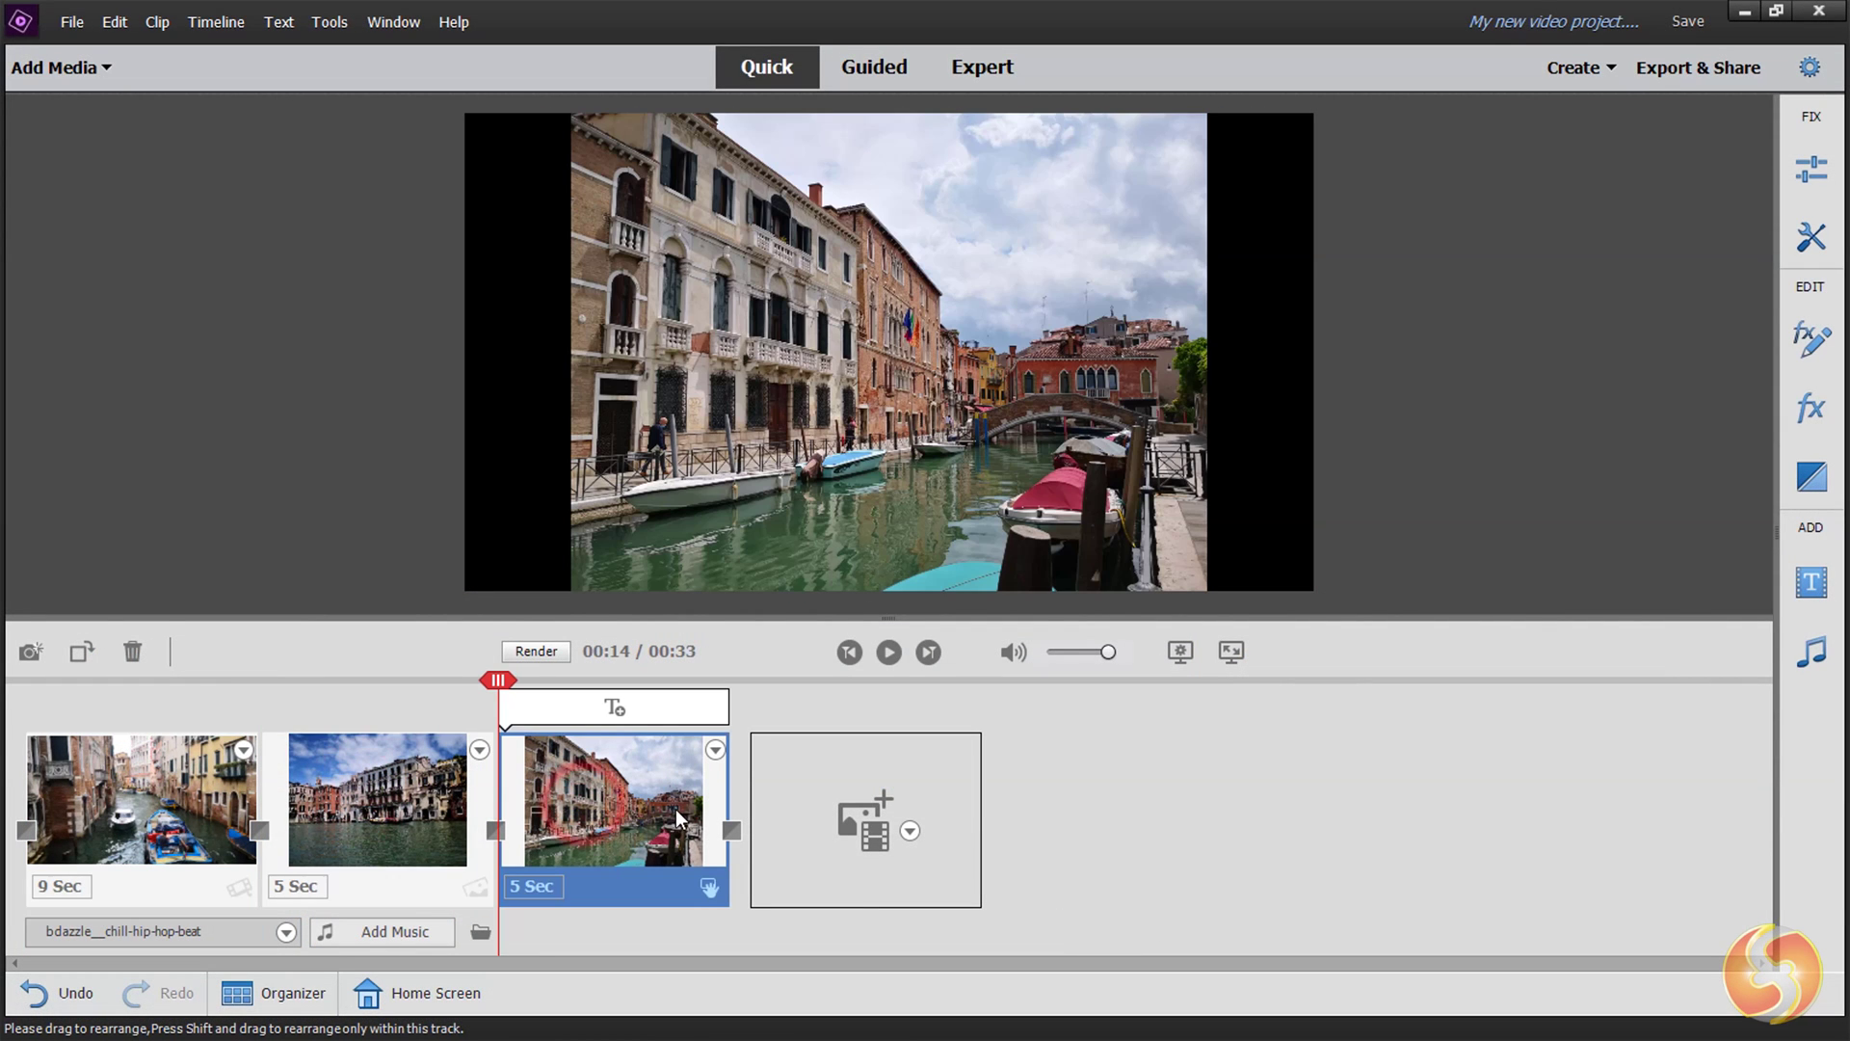
{"action": "left_click", "coordinate": [166, 782]}
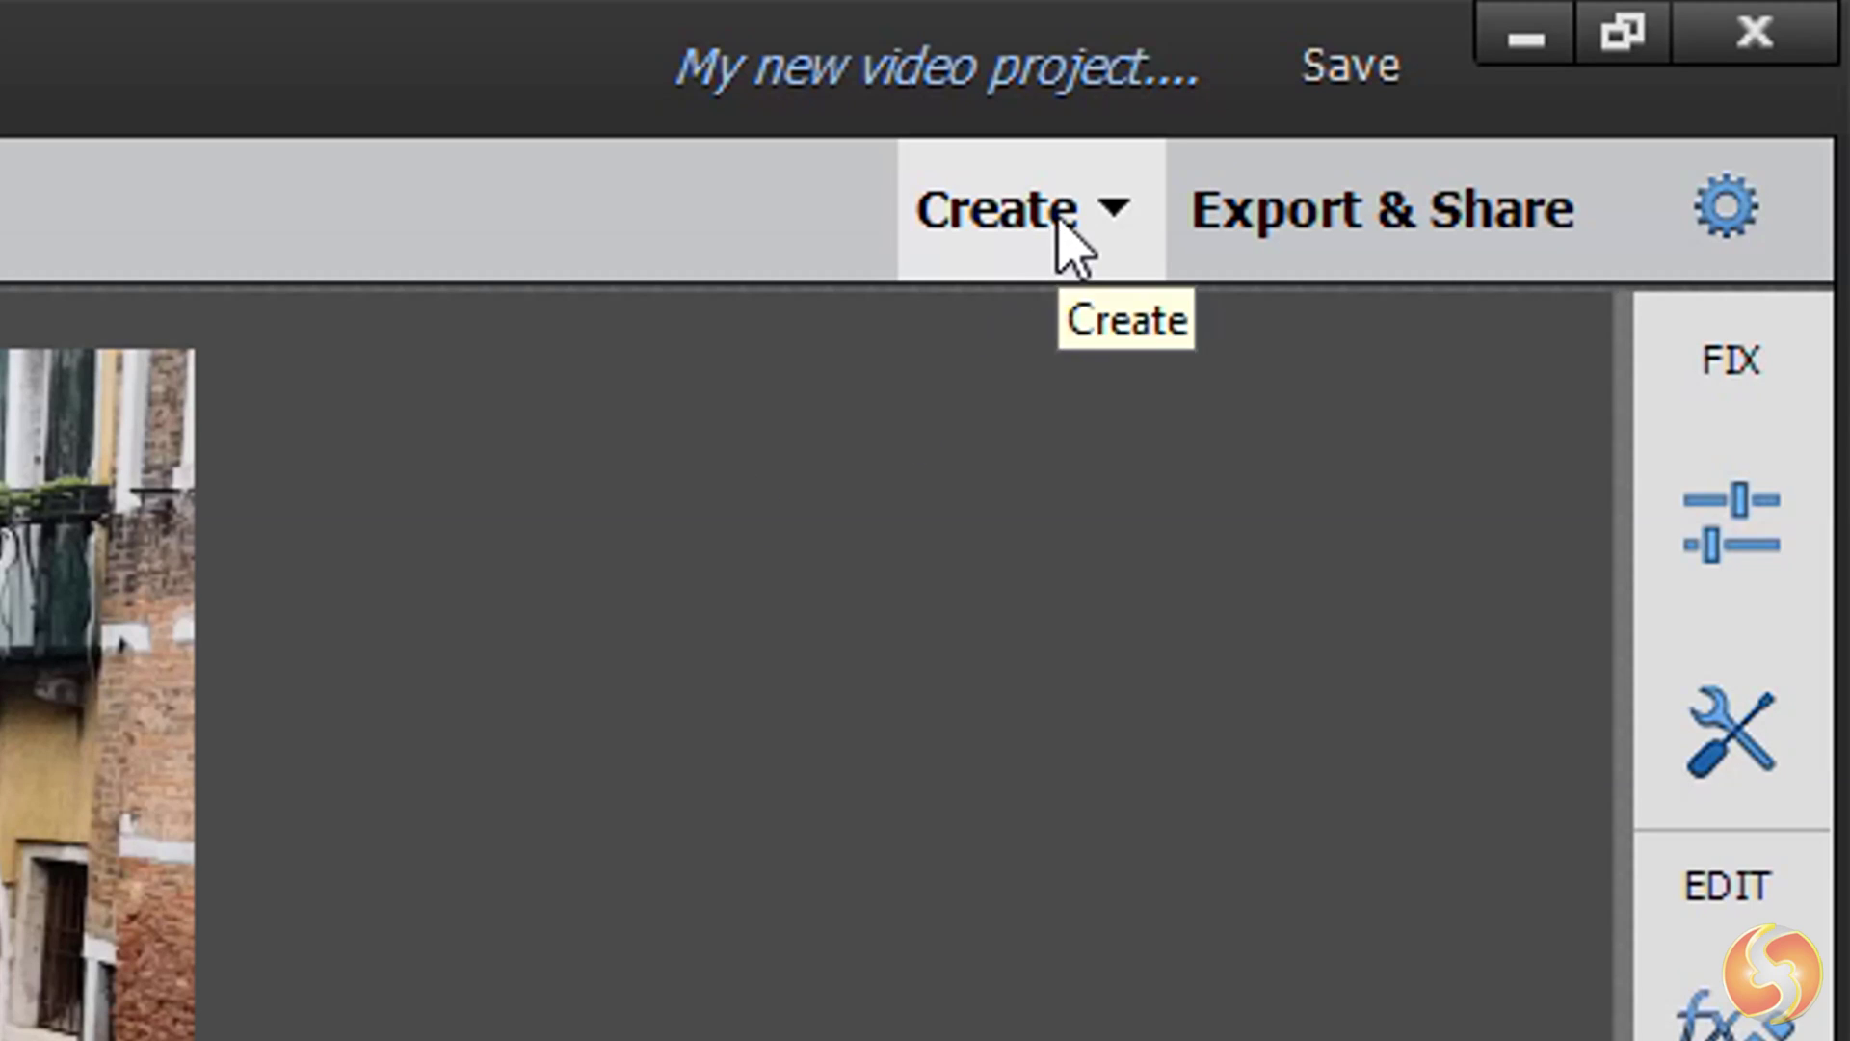
Step: Drag the palazzo photo in front of the canal boat clip and select it
{"action": "left_click", "coordinate": [1059, 218]}
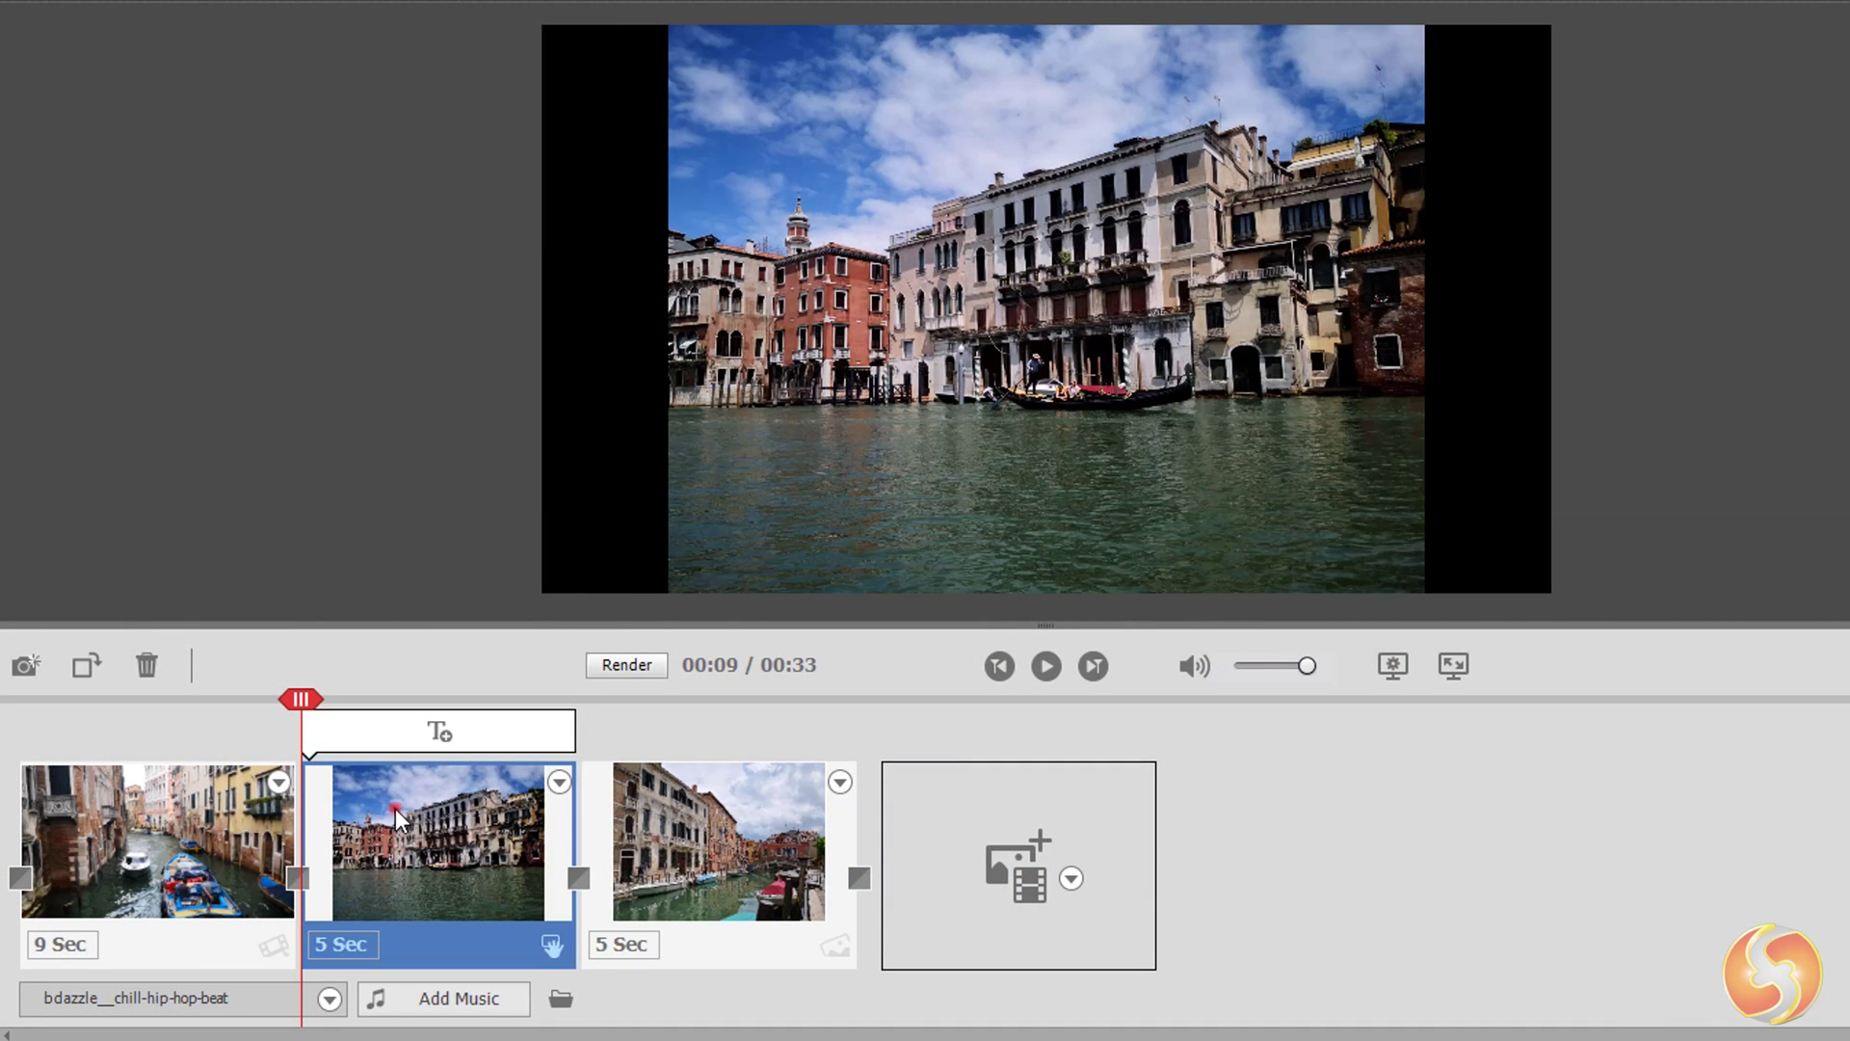
{"action": "left_click_drag", "start_coordinate": [395, 807], "coordinate": [106, 783]}
{"action": "left_click", "coordinate": [783, 835]}
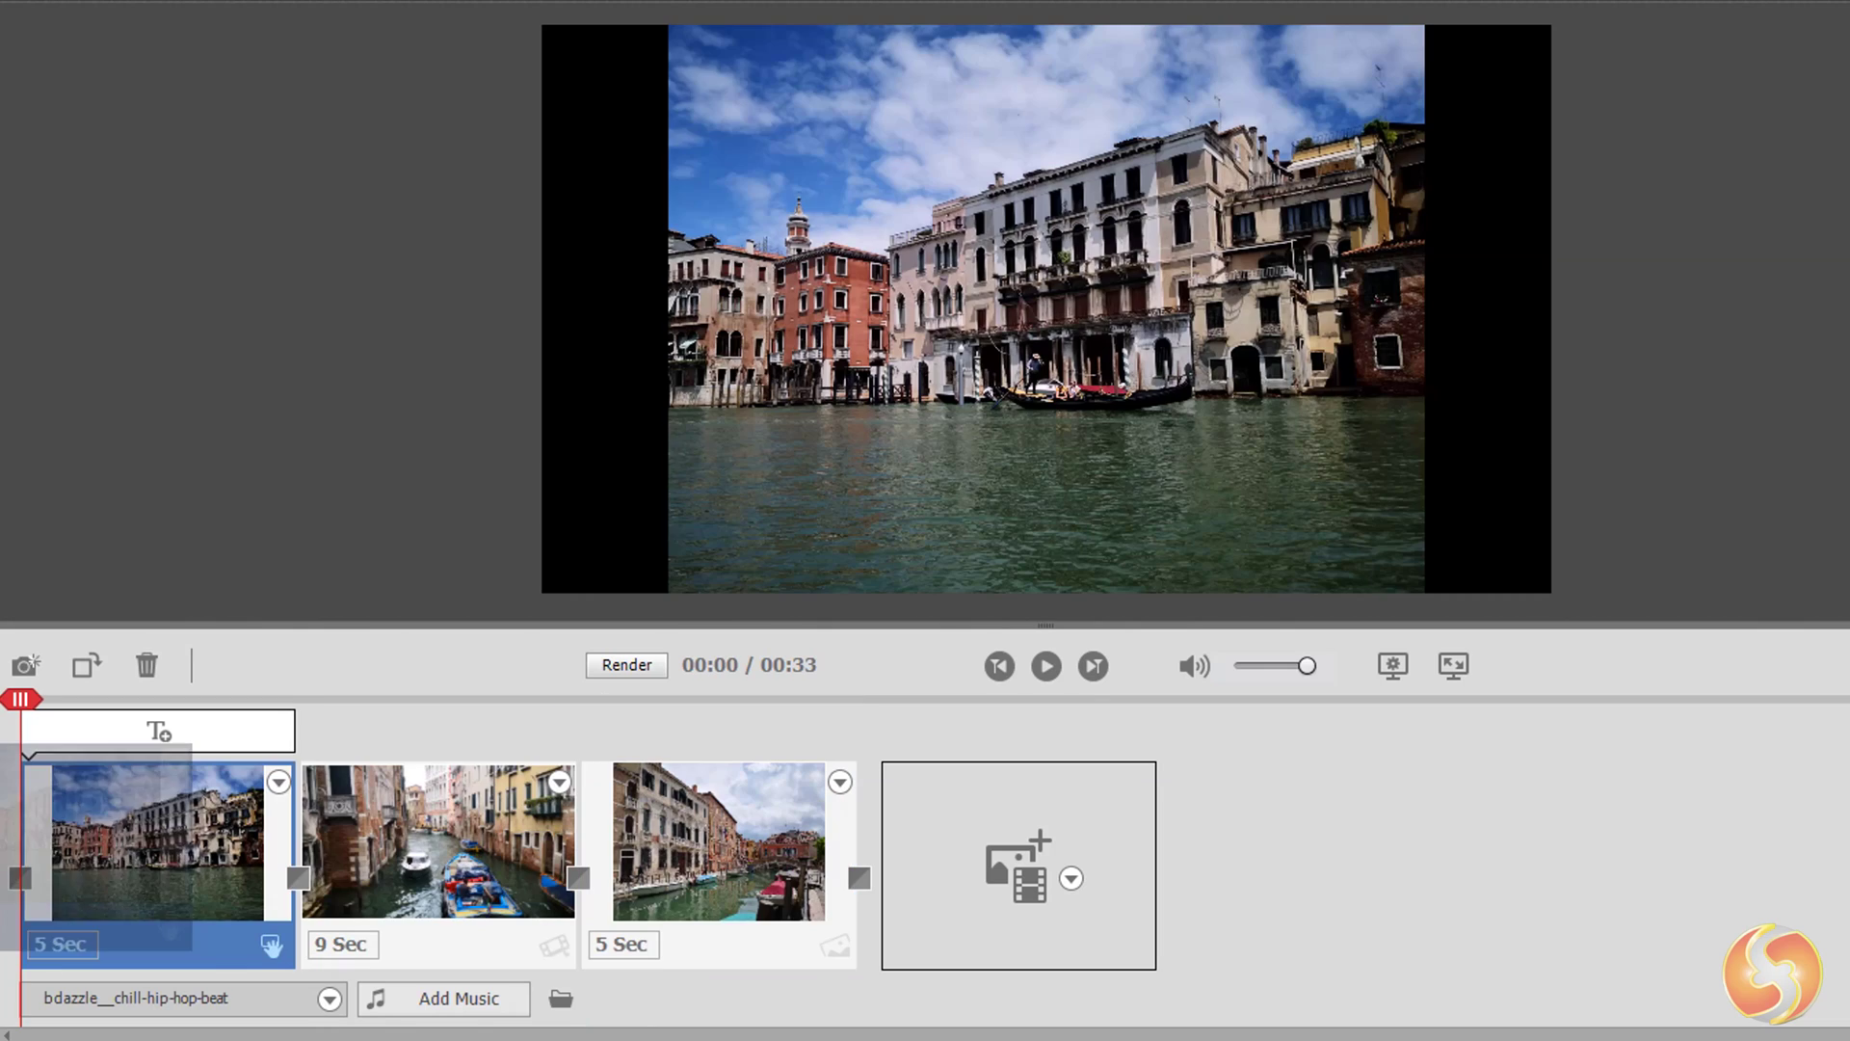
{"action": "right_click", "coordinate": [181, 834]}
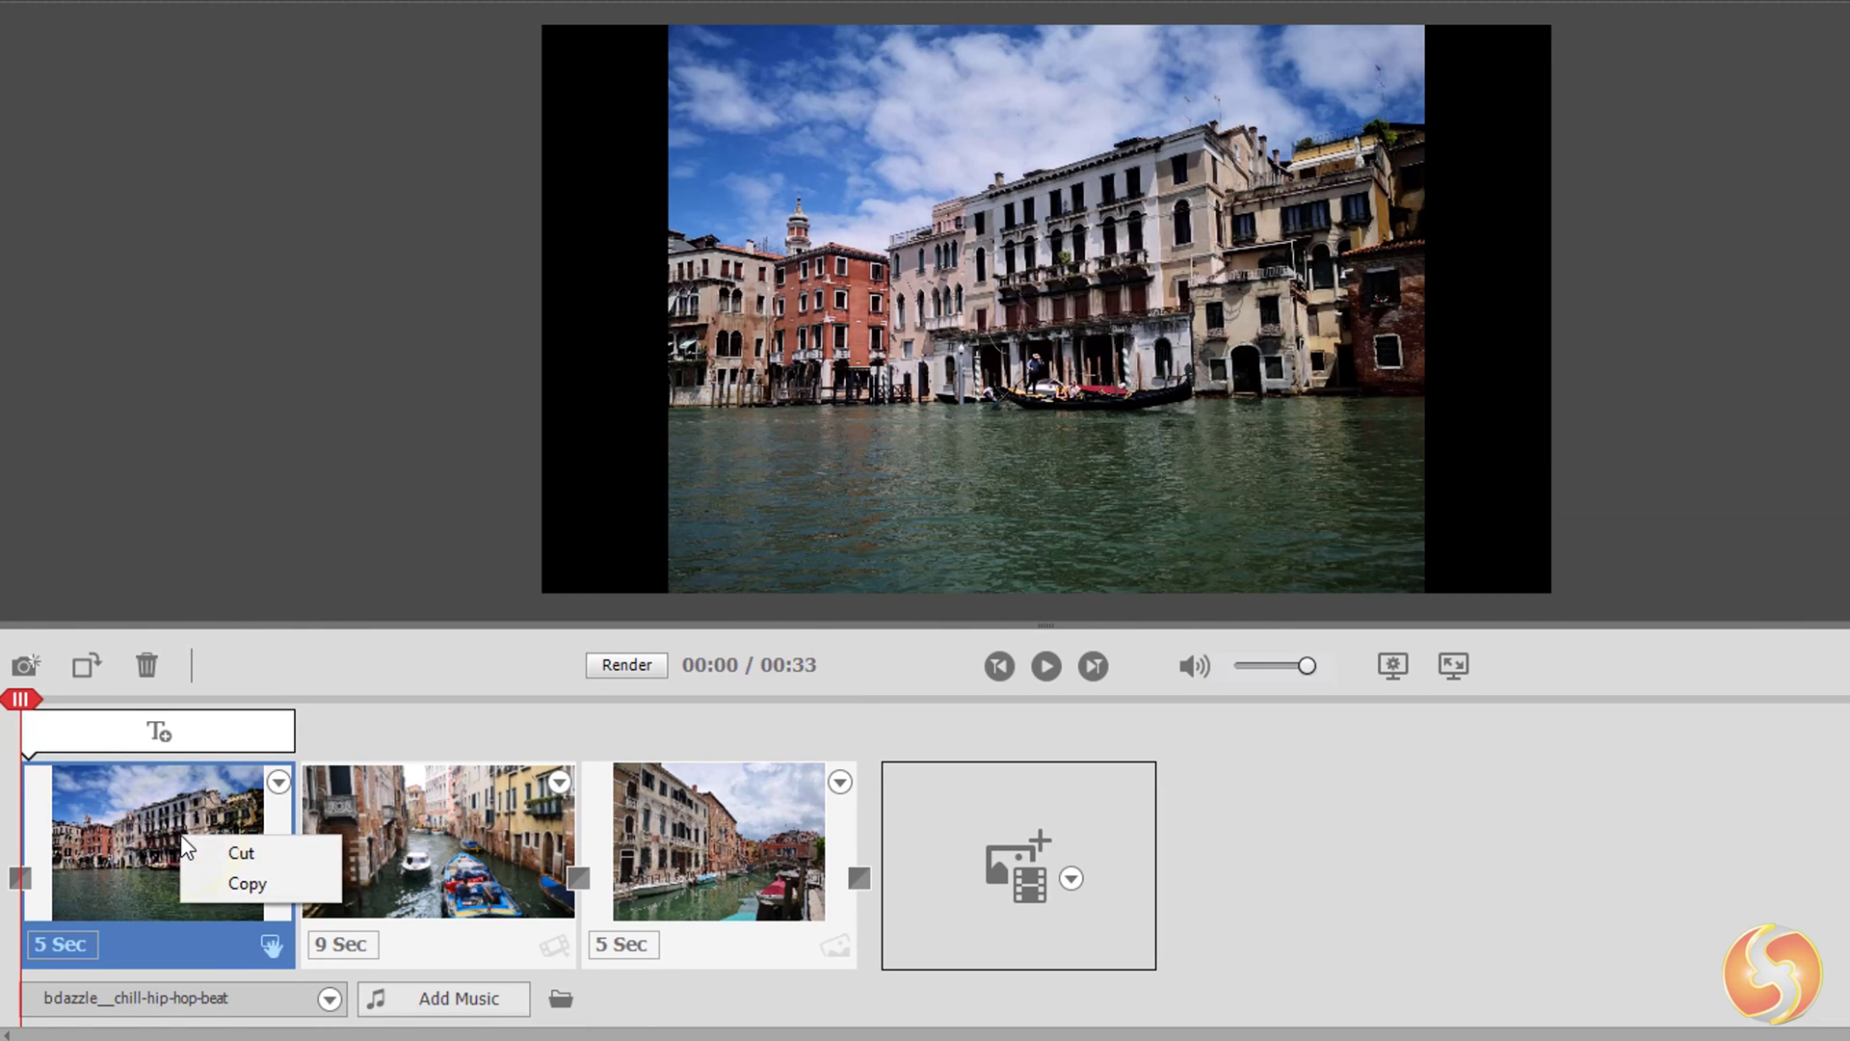
{"action": "left_click", "coordinate": [235, 883]}
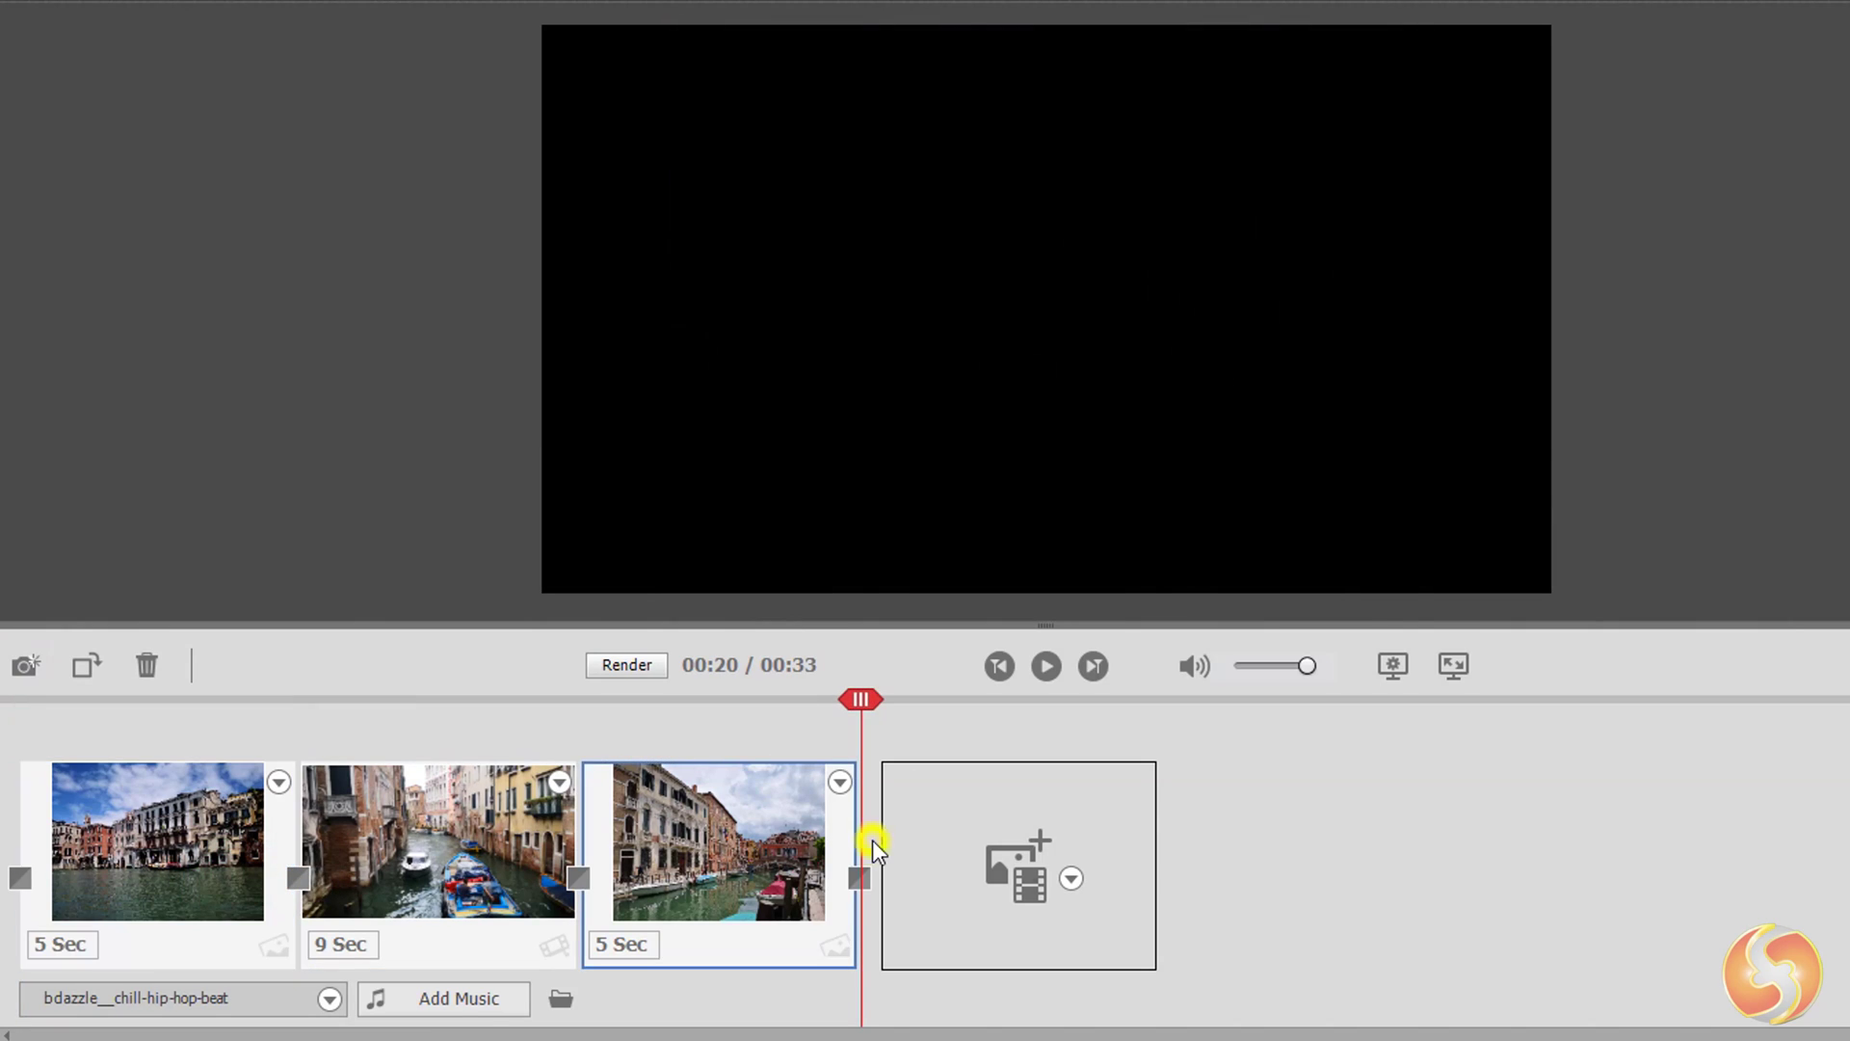
{"action": "right_click", "coordinate": [871, 840]}
{"action": "left_click", "coordinate": [922, 864]}
{"action": "key", "text": "Delete"}
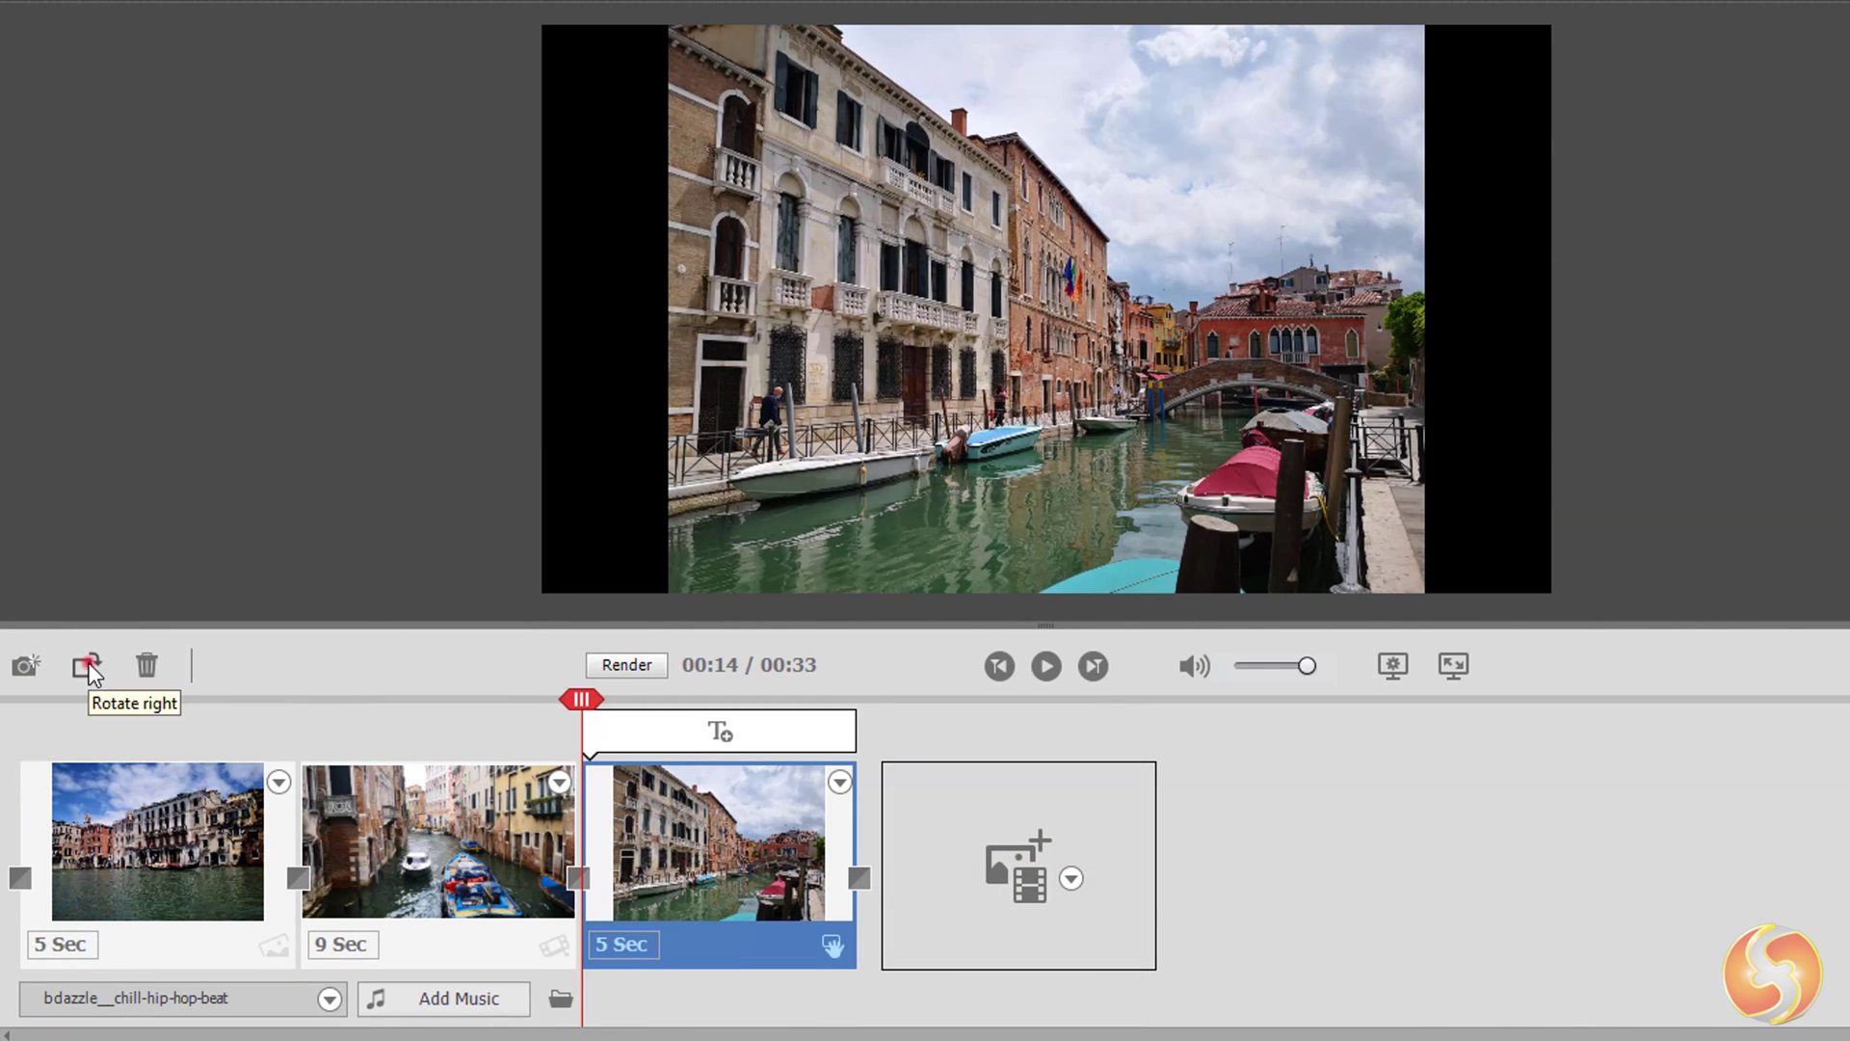
{"action": "left_click", "coordinate": [88, 666]}
{"action": "left_click", "coordinate": [88, 667]}
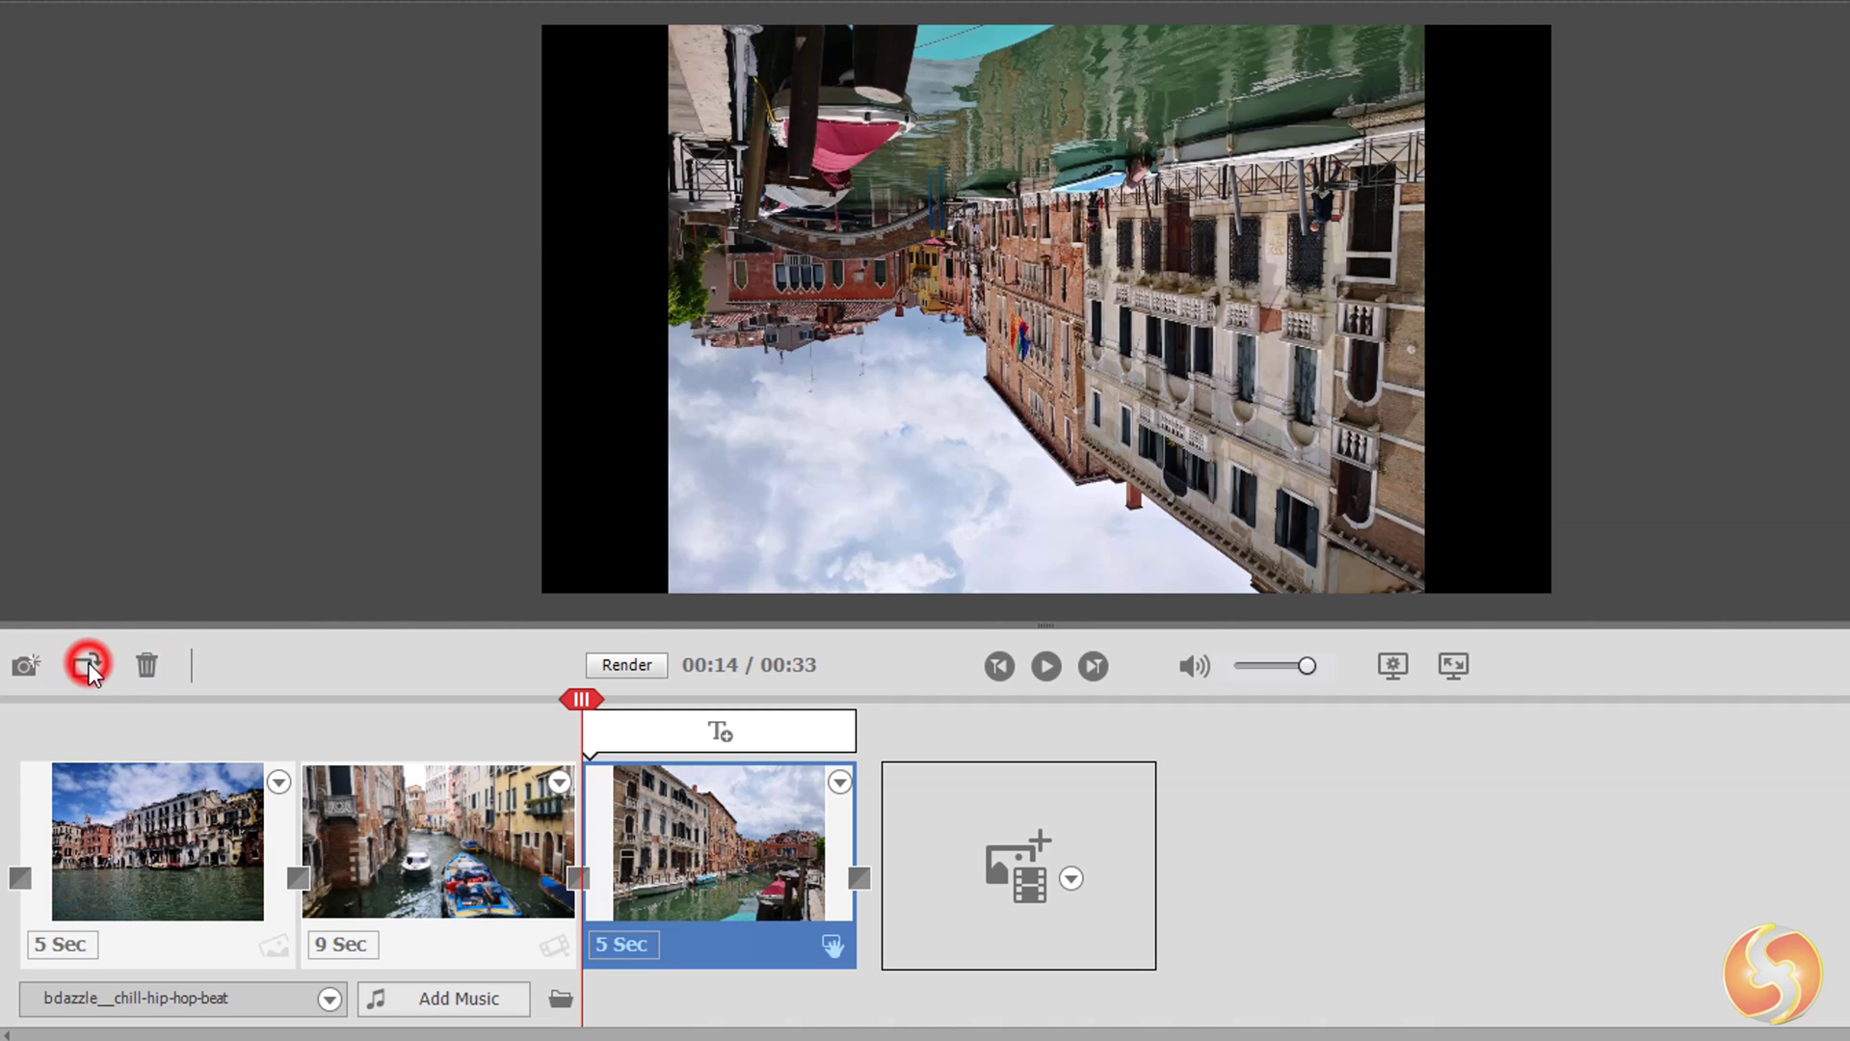
{"action": "left_click", "coordinate": [87, 667]}
{"action": "left_click", "coordinate": [87, 667]}
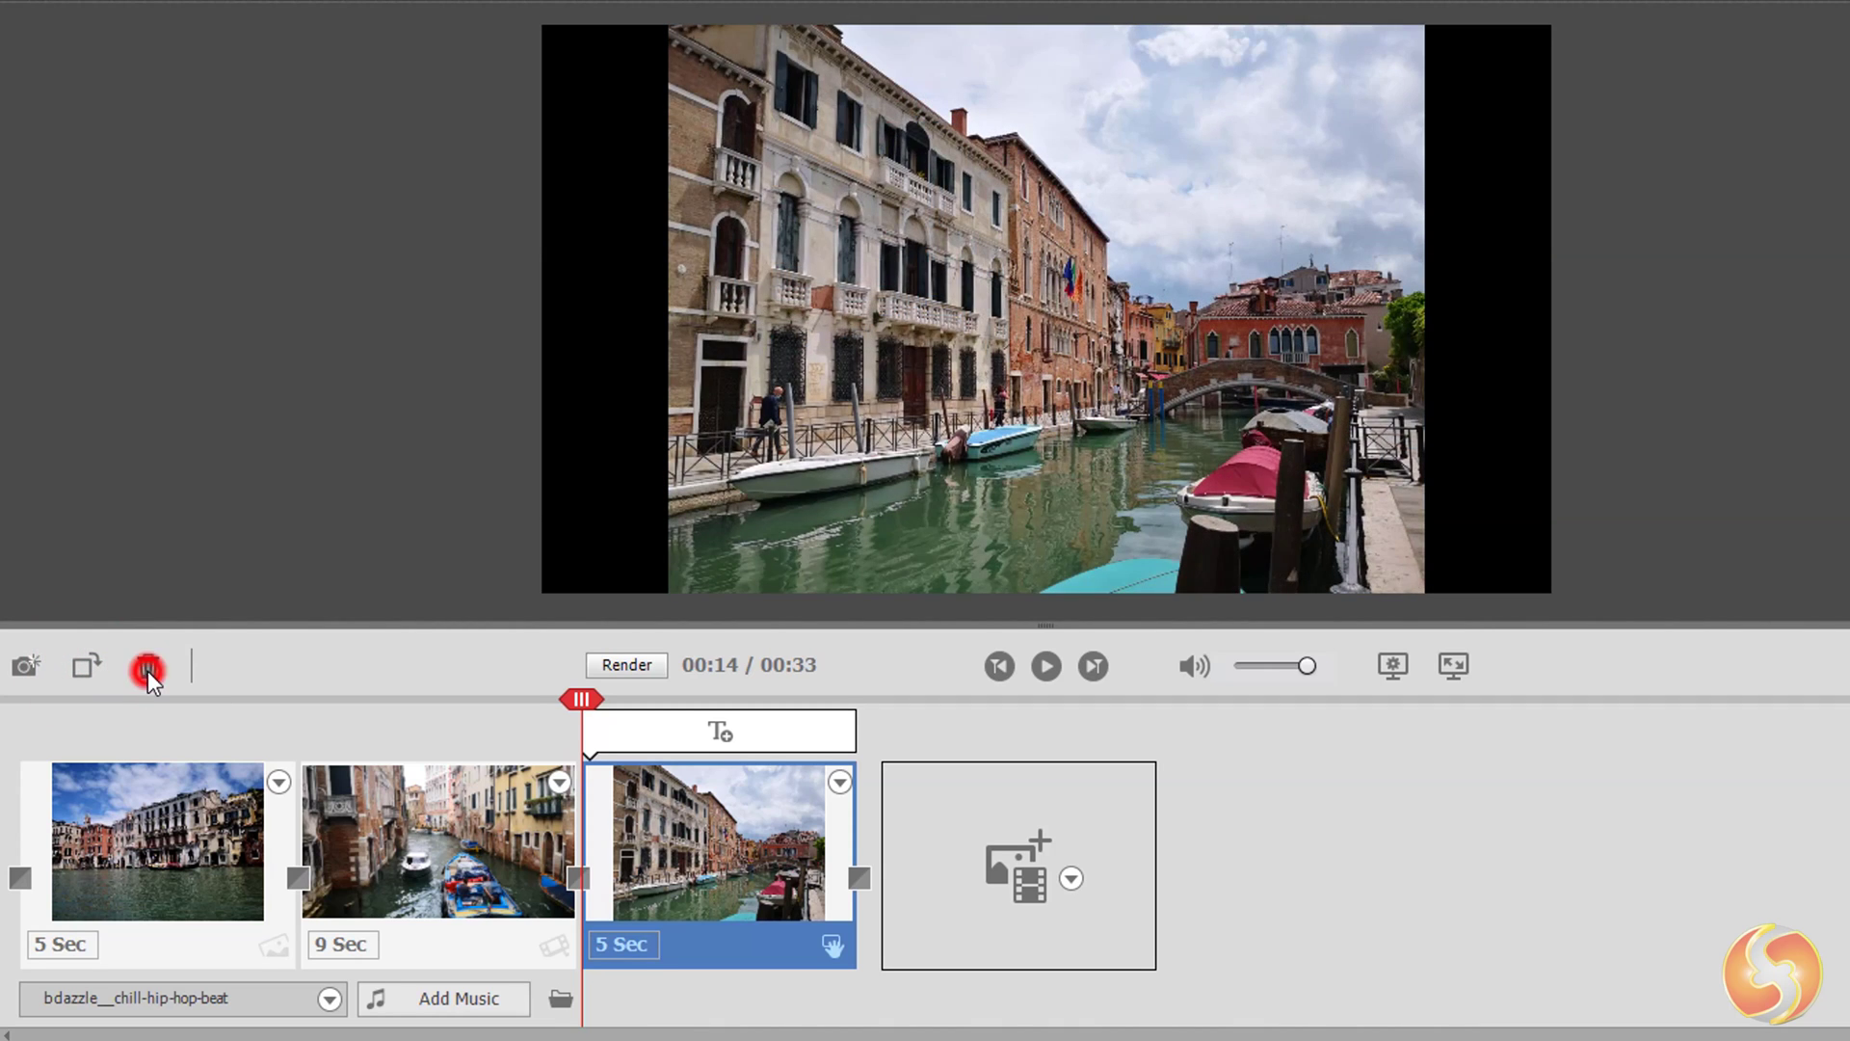
{"action": "left_click", "coordinate": [147, 671]}
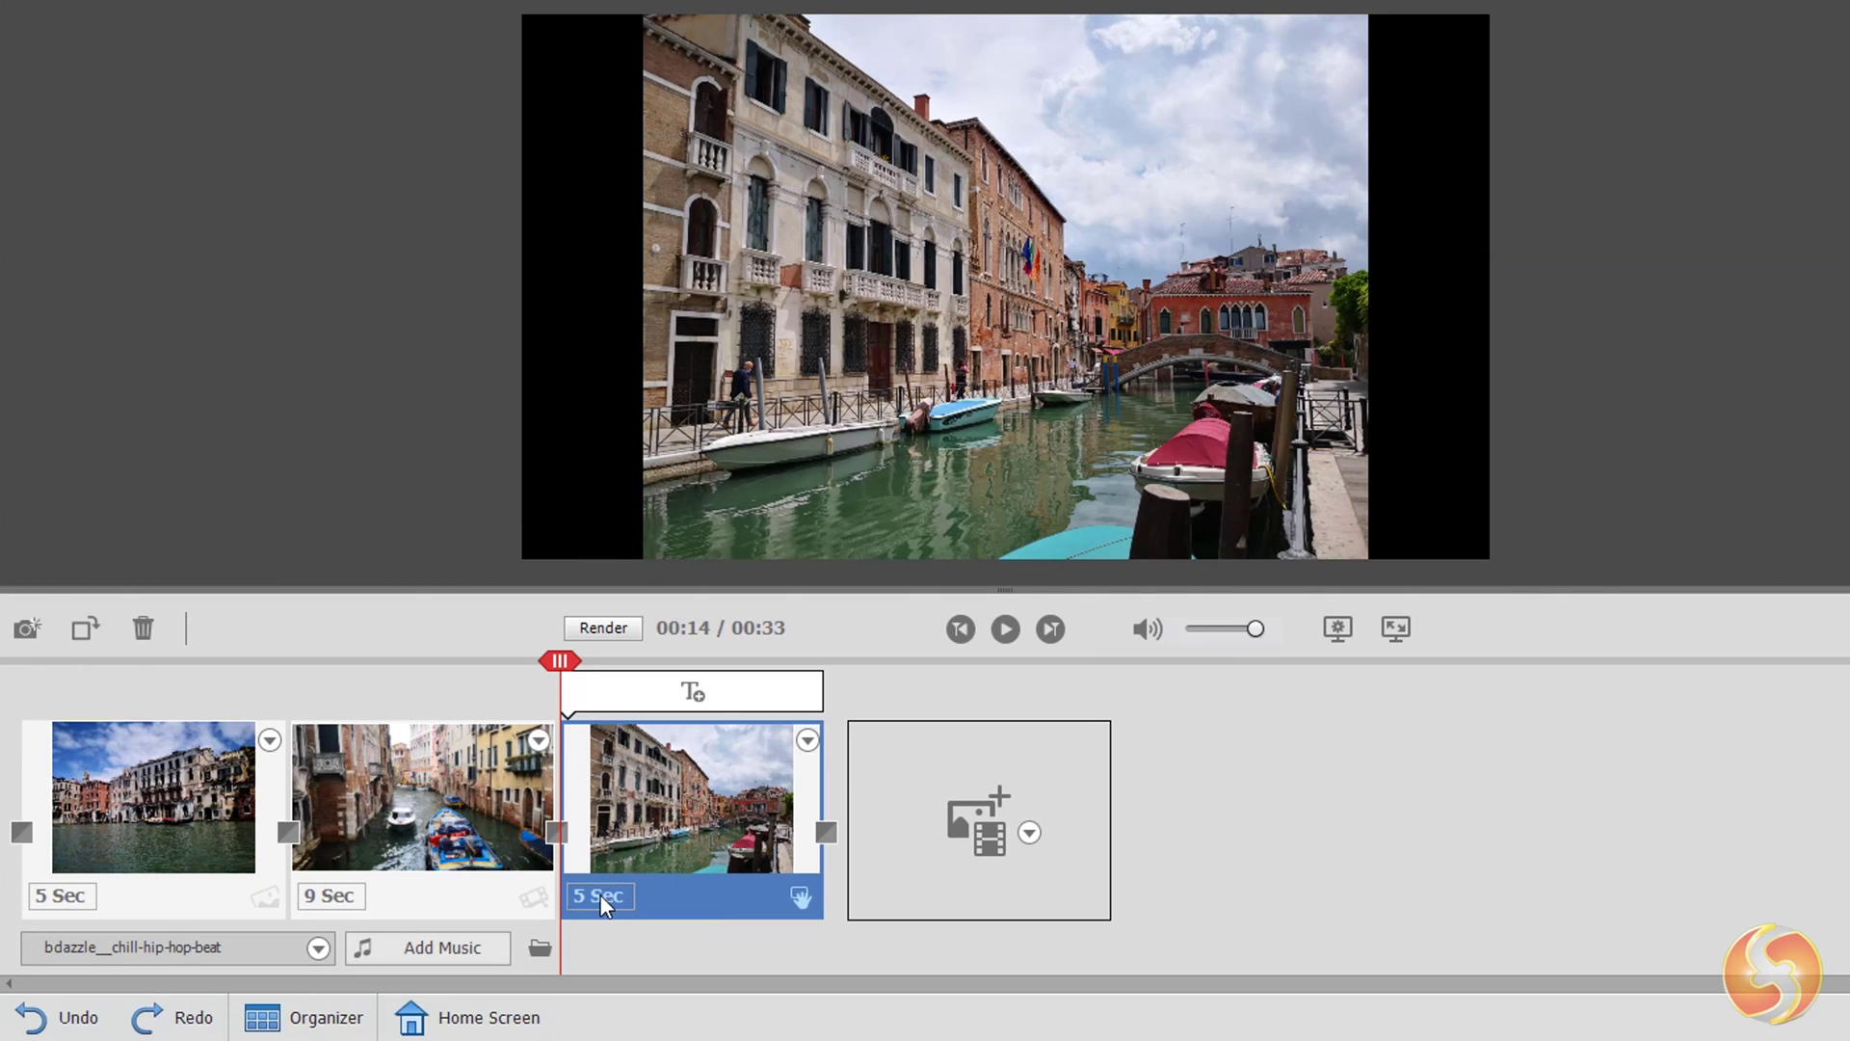
{"action": "left_click", "coordinate": [603, 906]}
{"action": "left_click", "coordinate": [604, 896]}
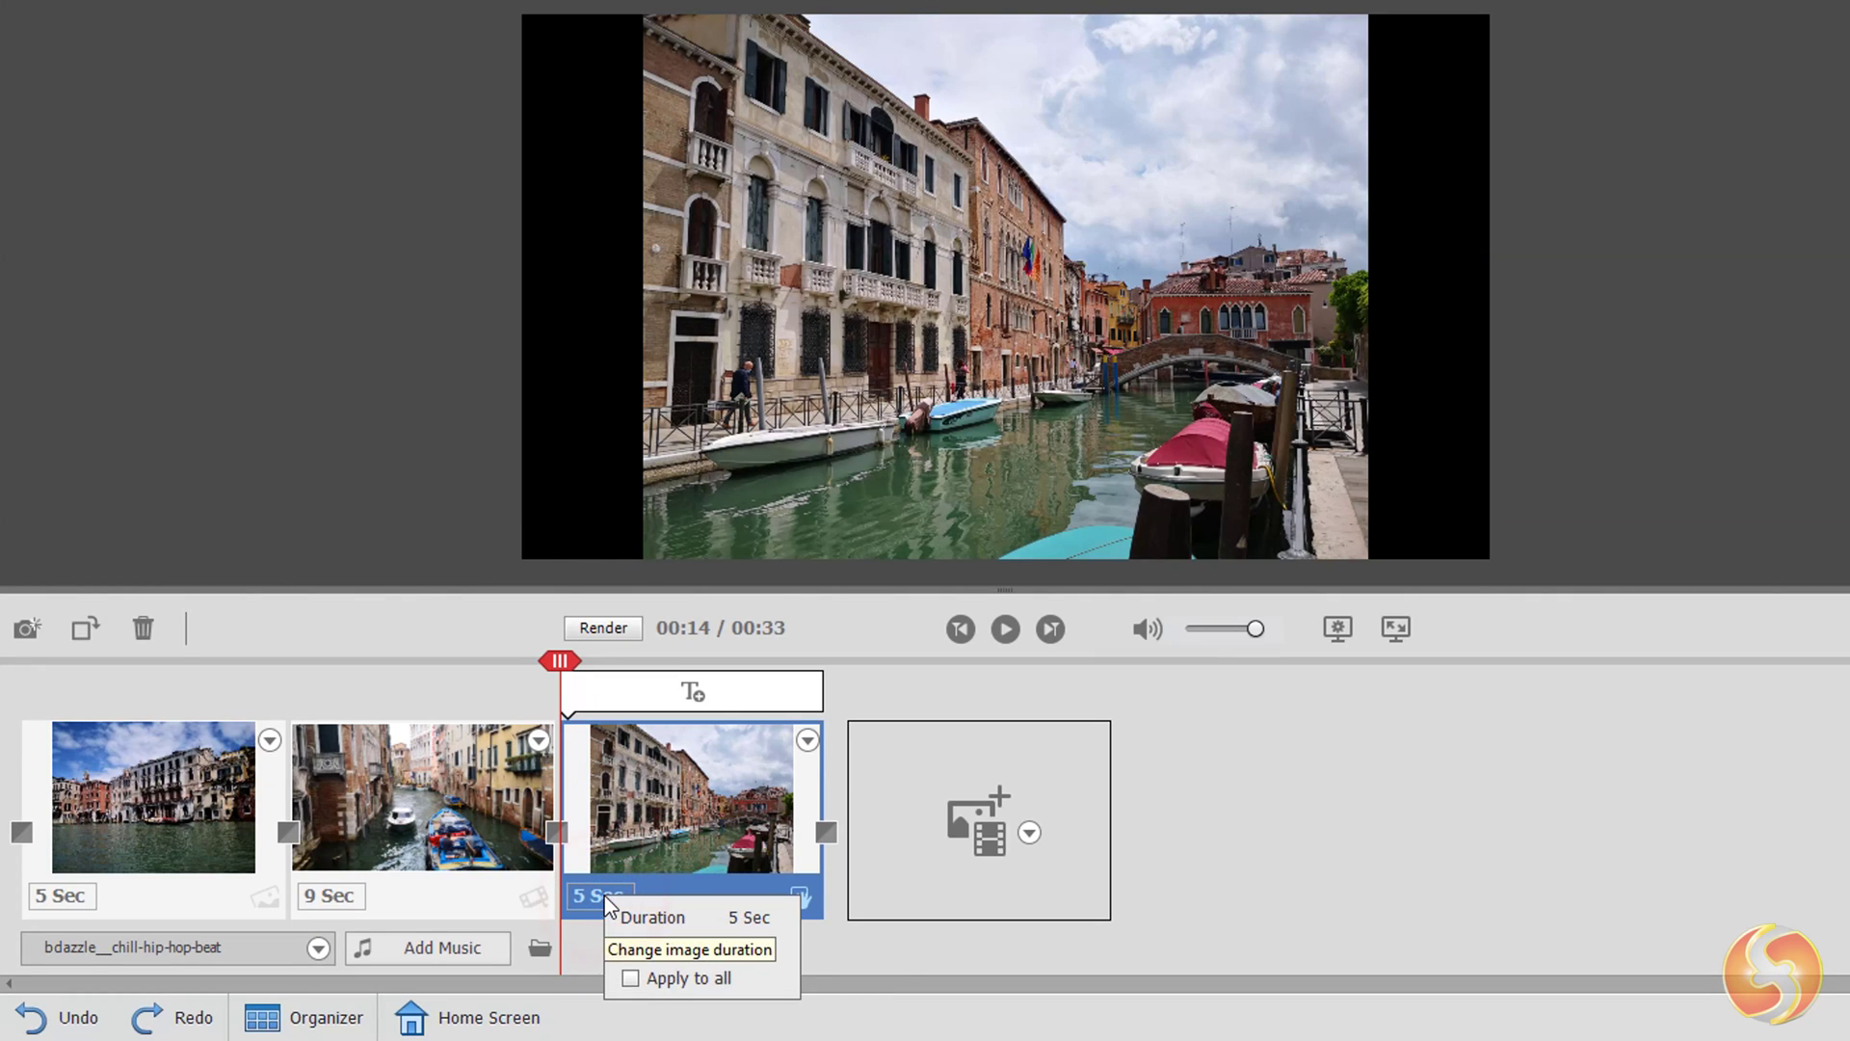
{"action": "left_click", "coordinate": [701, 949]}
{"action": "mouse_move", "coordinate": [705, 950]}
{"action": "left_mouse_down"}
{"action": "mouse_move", "coordinate": [748, 950]}
{"action": "mouse_move", "coordinate": [693, 960]}
{"action": "left_mouse_up"}
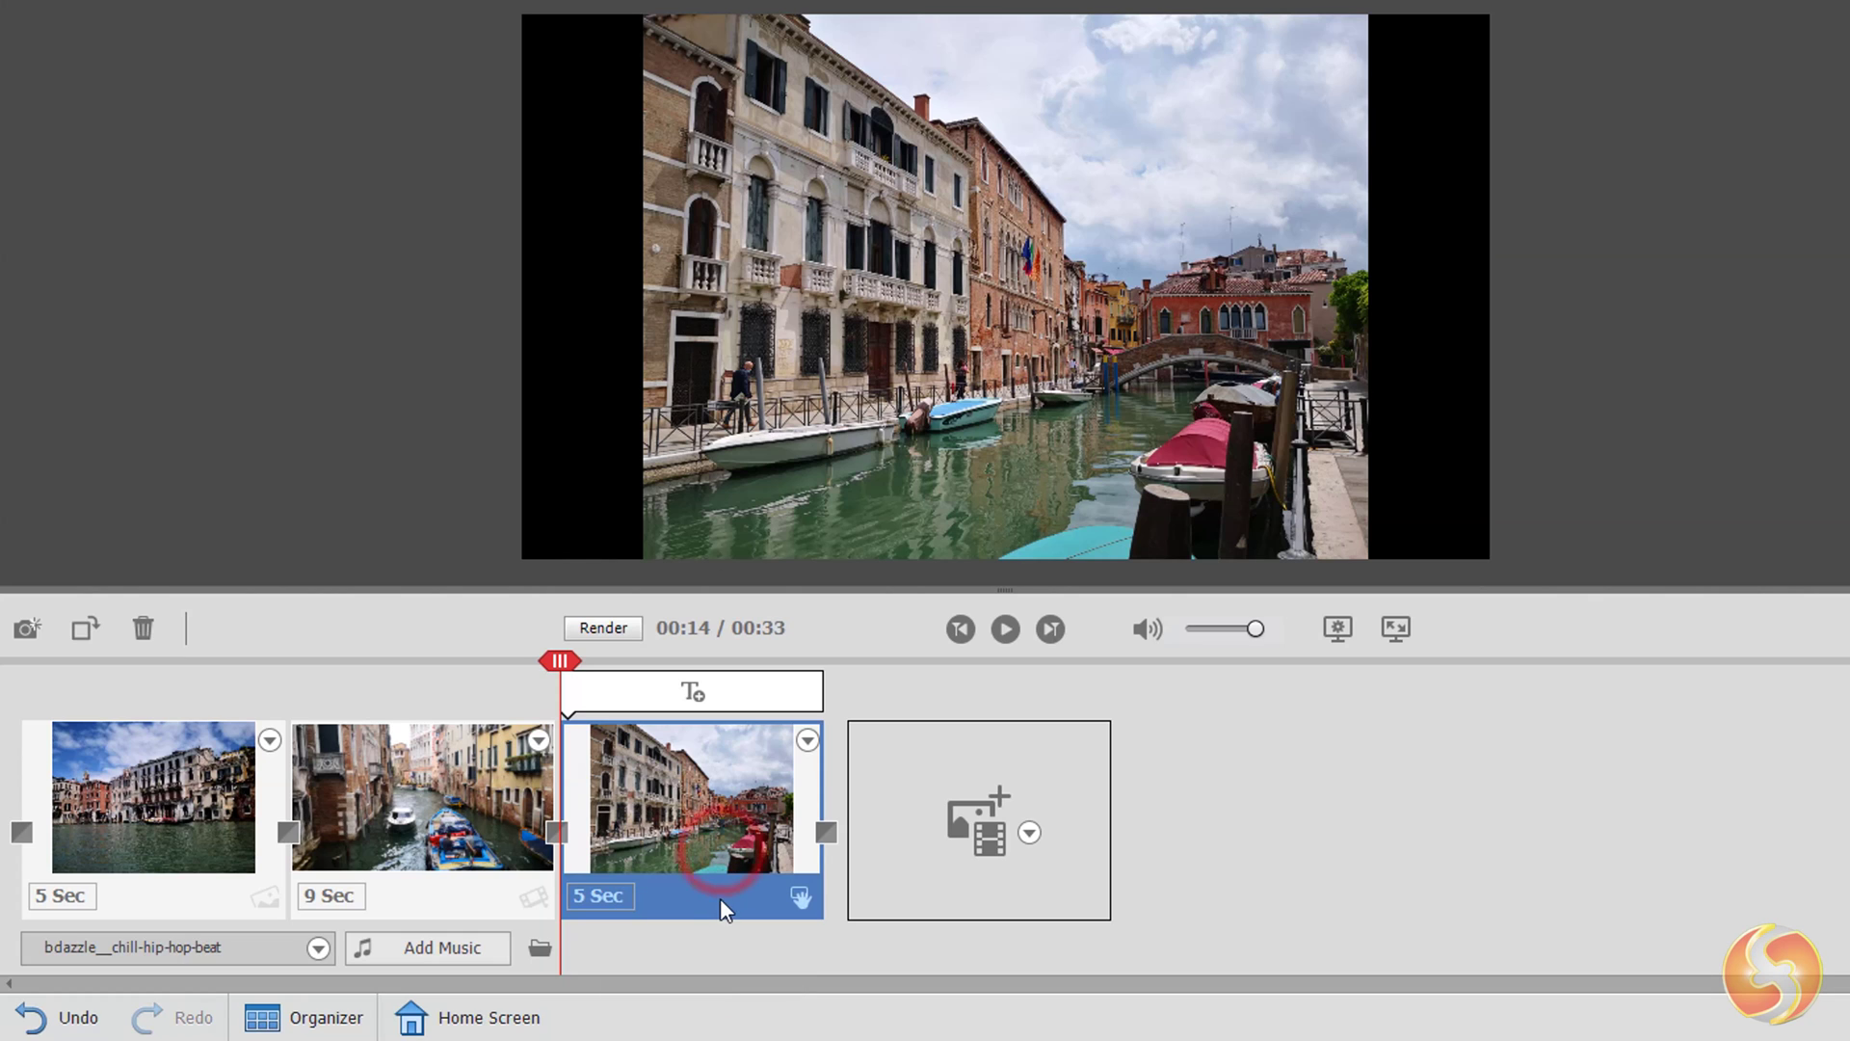
Step: Smart Trim the canal clip, keeping two scenes to cut it from 9 to 4 seconds
{"action": "left_click", "coordinate": [390, 804]}
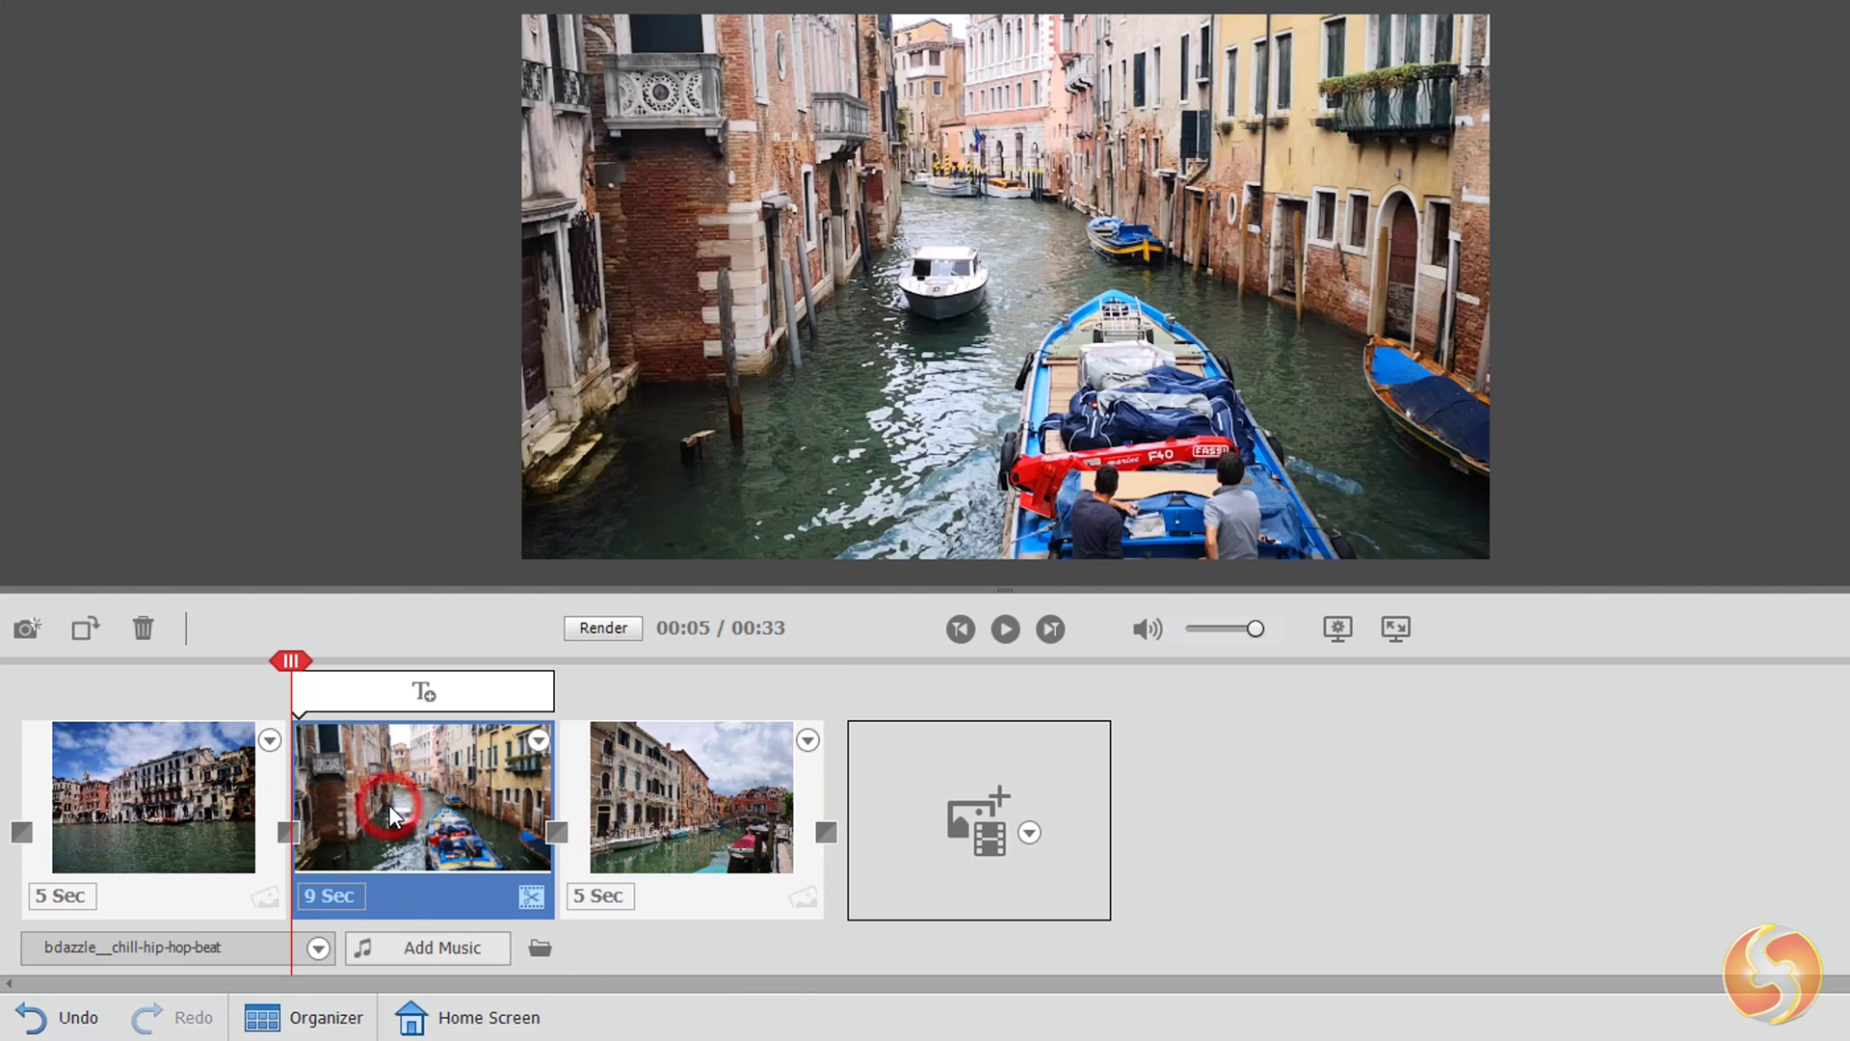
{"action": "right_click", "coordinate": [338, 894]}
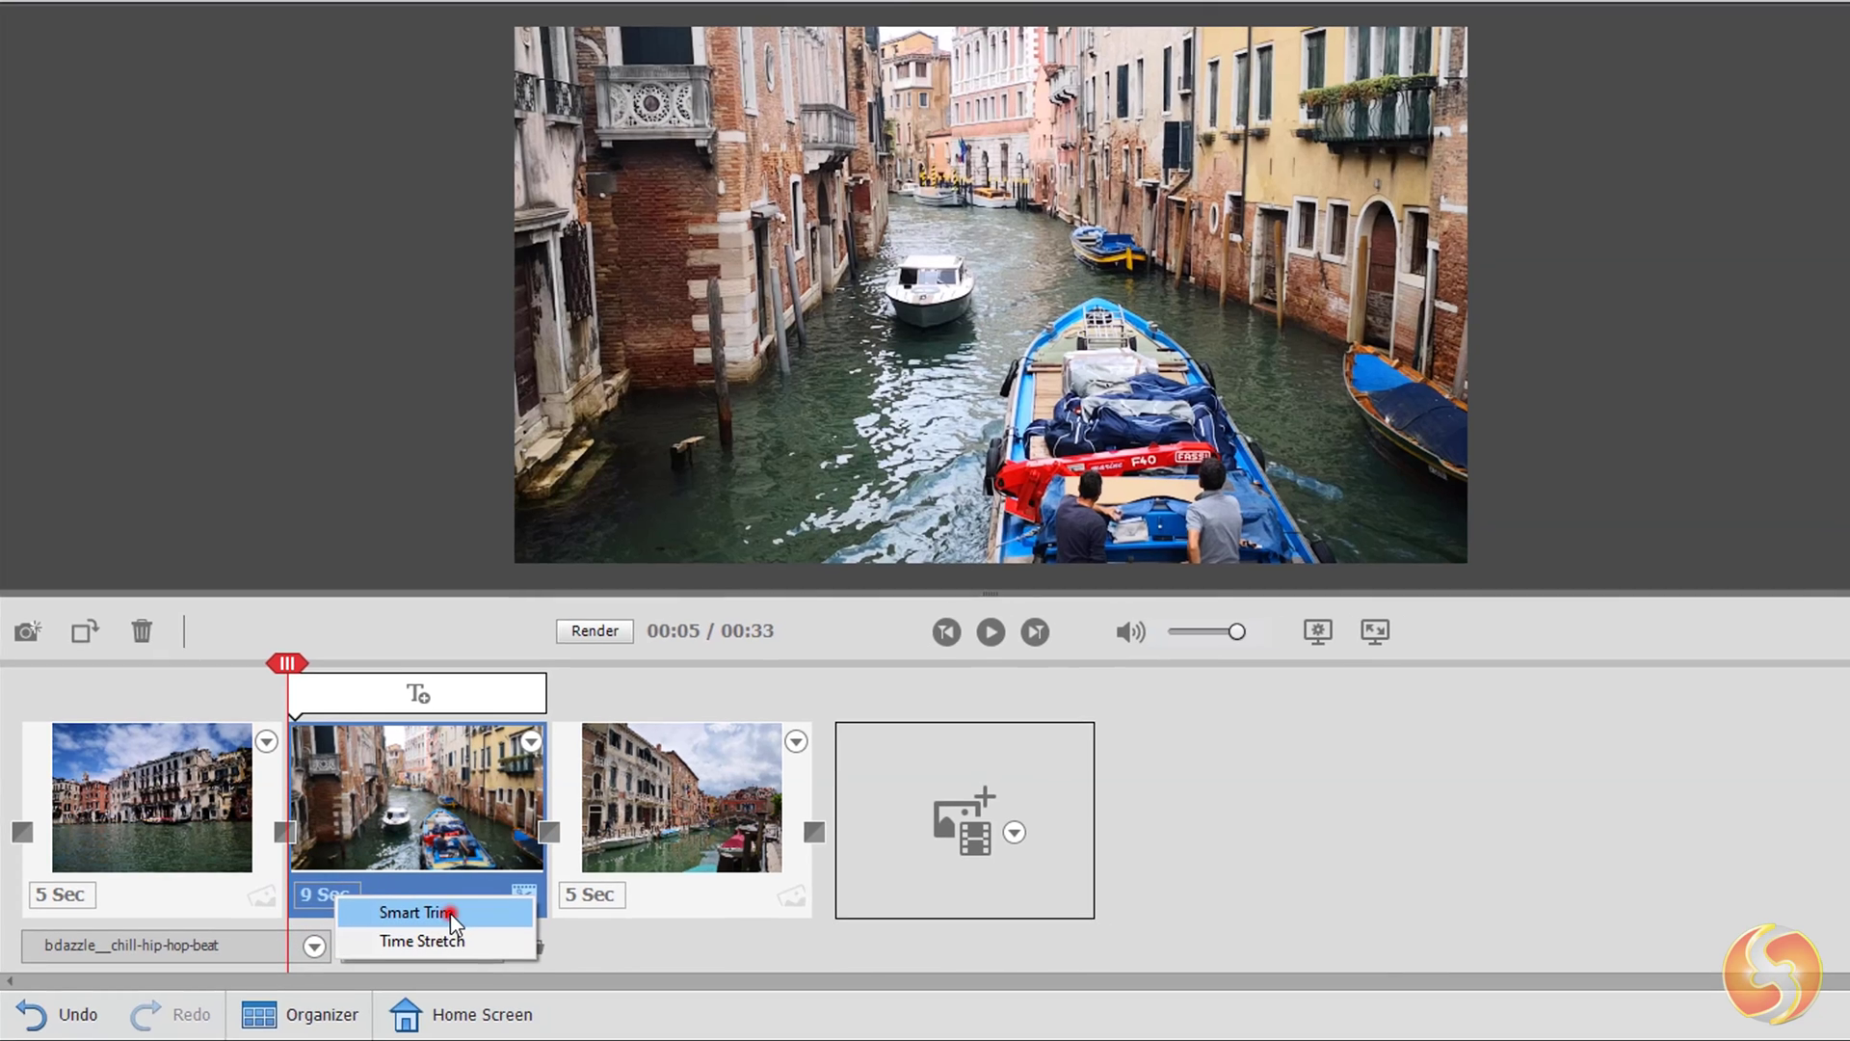
{"action": "left_click", "coordinate": [434, 914]}
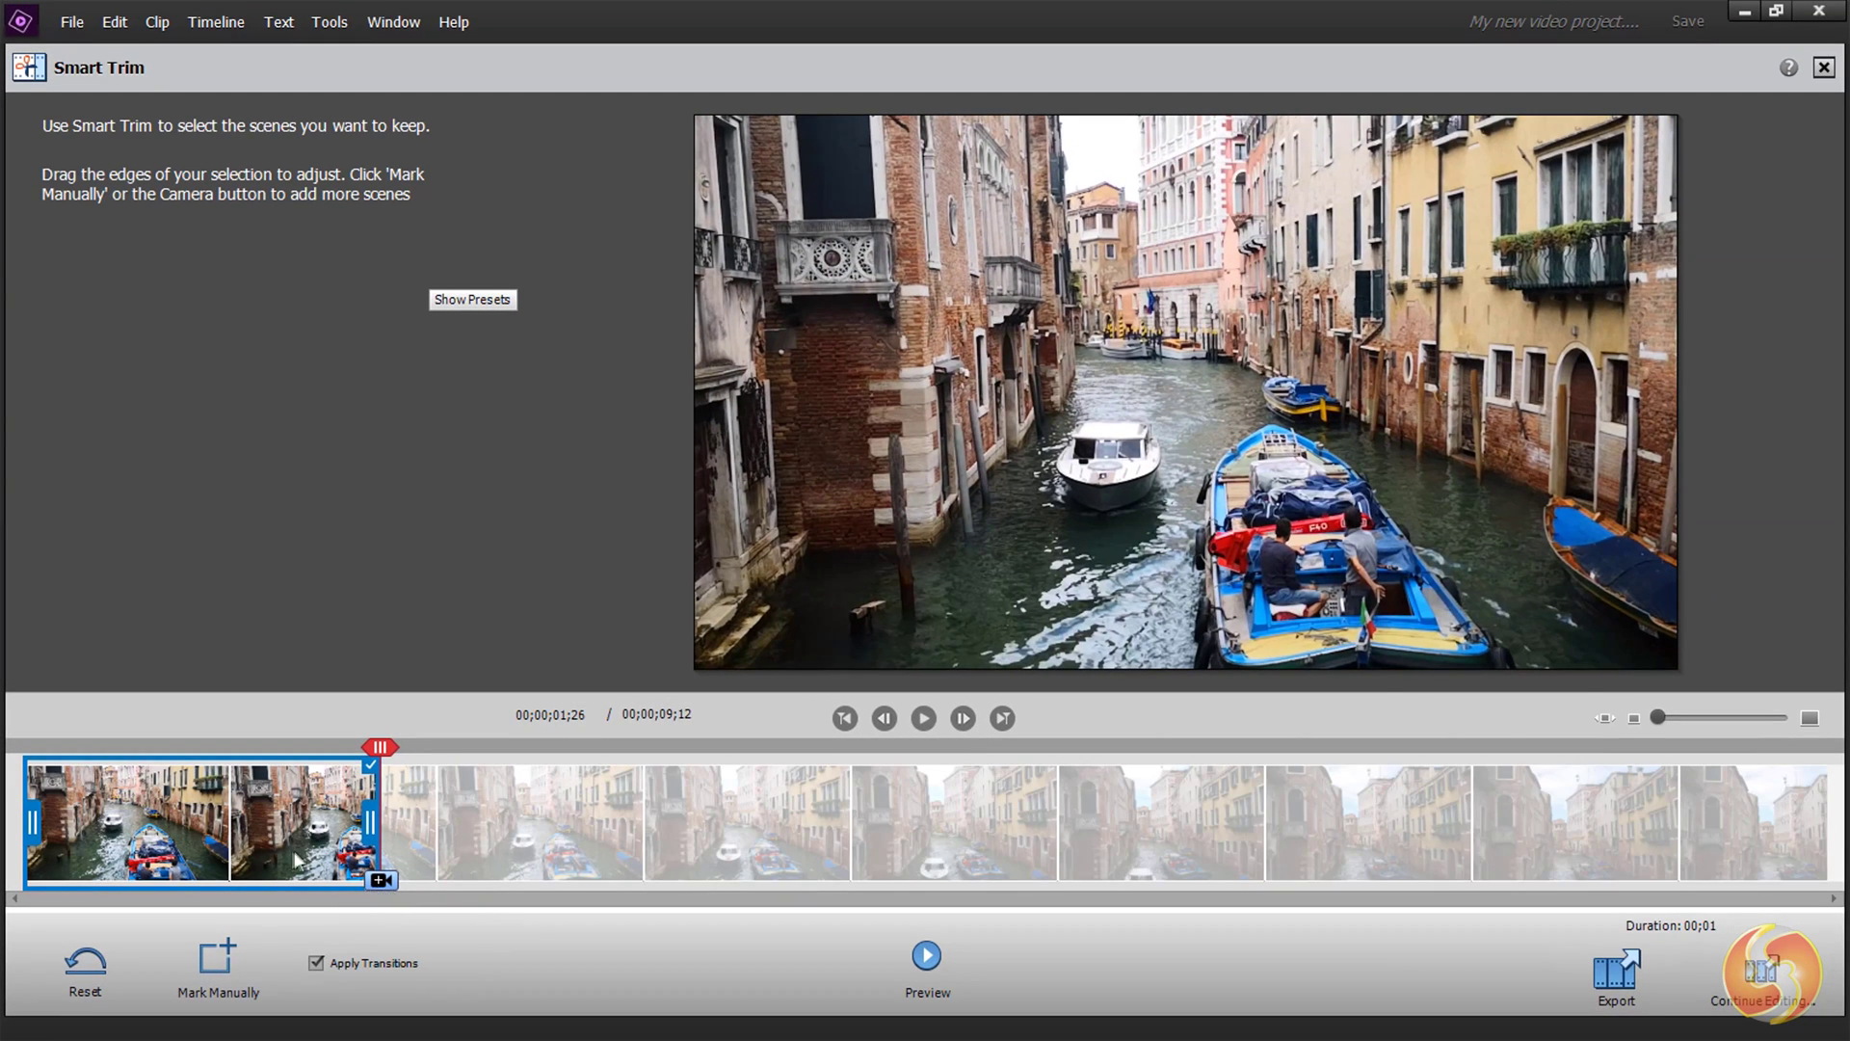
{"action": "left_click_drag", "start_coordinate": [371, 824], "coordinate": [530, 825]}
{"action": "left_click", "coordinate": [520, 880]}
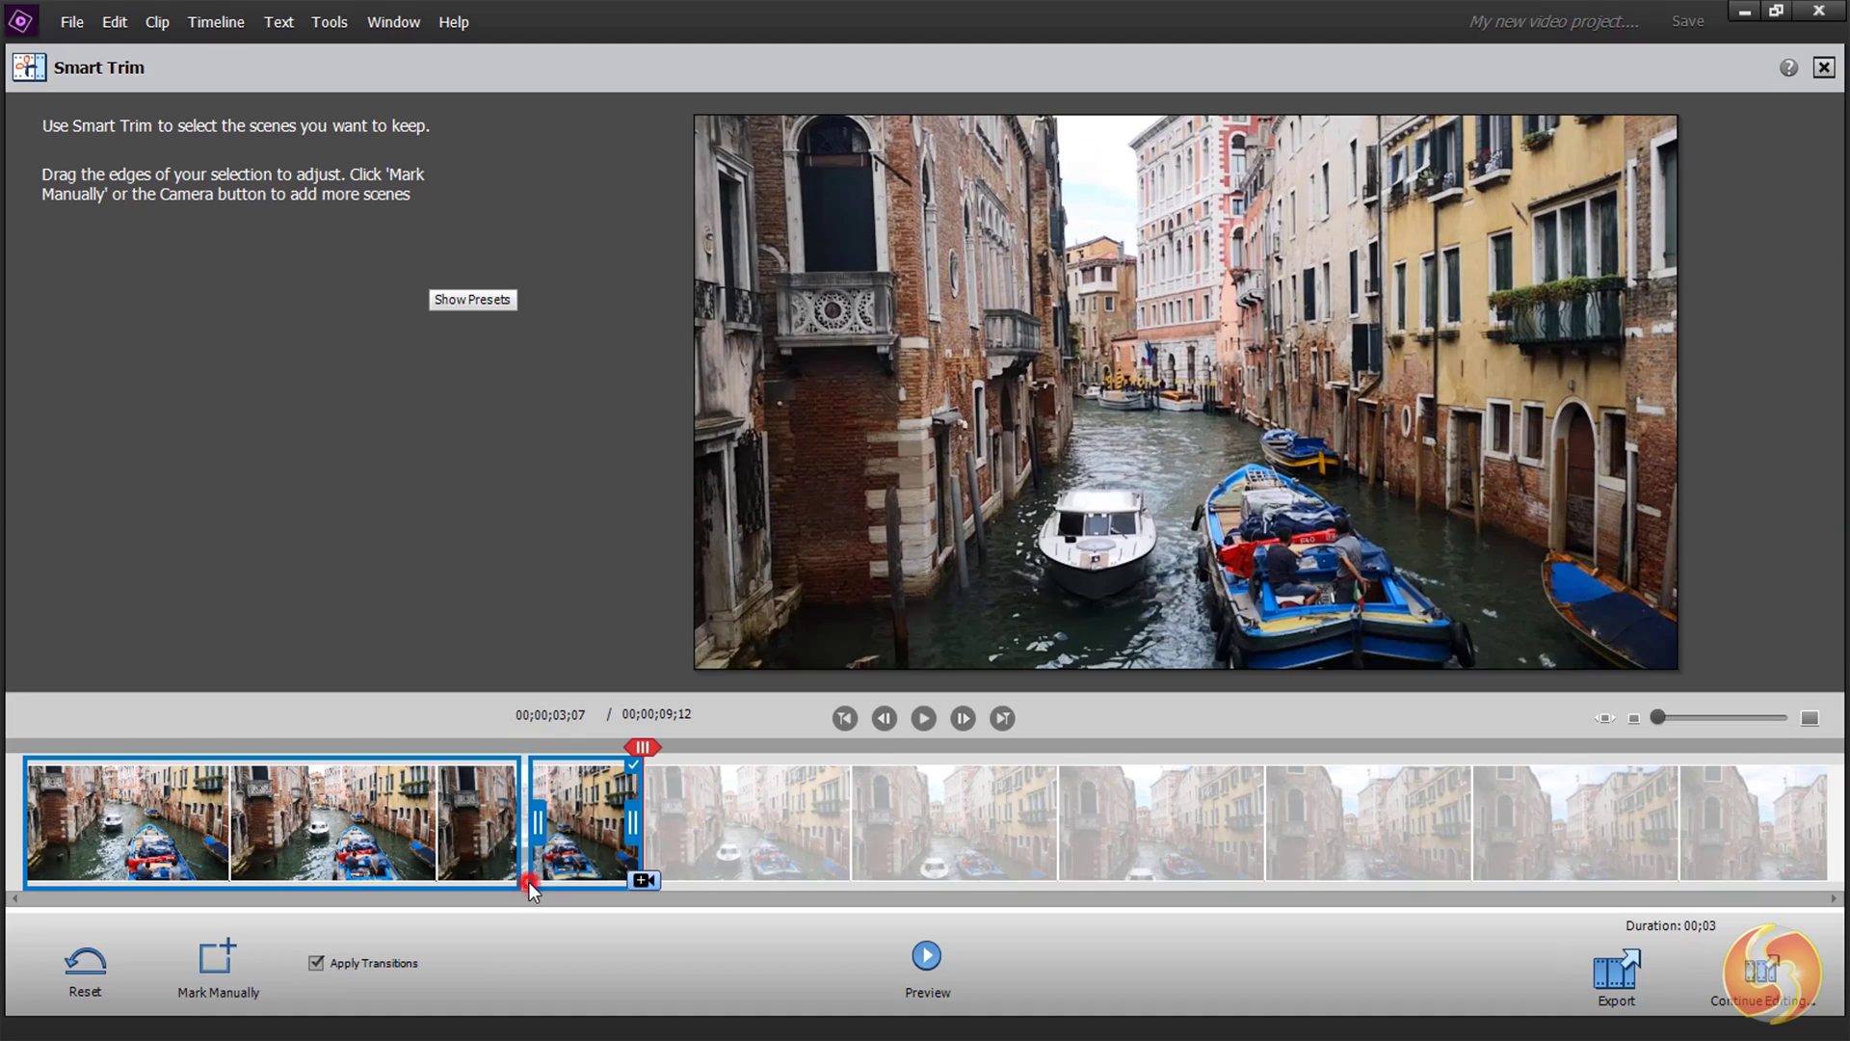
{"action": "left_click_drag", "start_coordinate": [622, 830], "coordinate": [803, 829]}
{"action": "left_click", "coordinate": [1746, 979]}
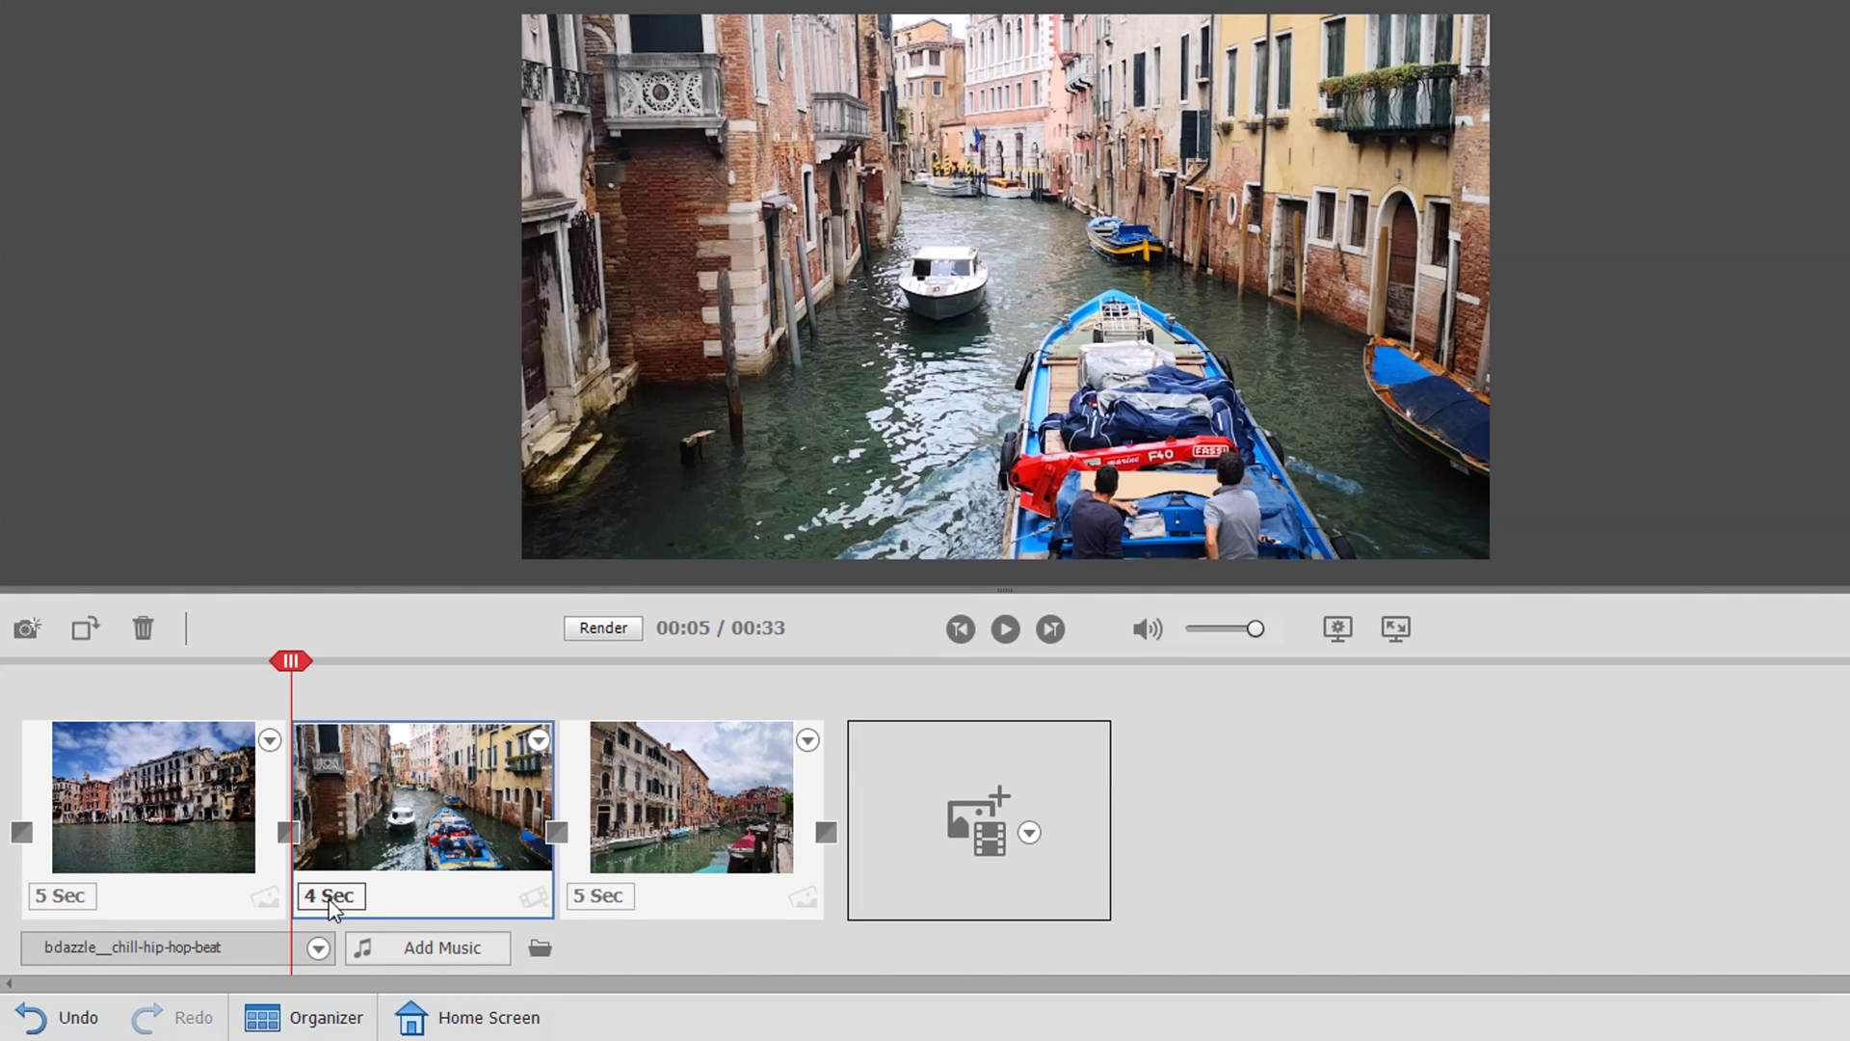
Step: Restore the canal clip to 9 seconds and test Time Stretch speeds, ending at 100%
{"action": "left_click", "coordinate": [349, 904]}
{"action": "type", "text": "9"}
{"action": "right_click", "coordinate": [355, 906]}
{"action": "left_click", "coordinate": [429, 943]}
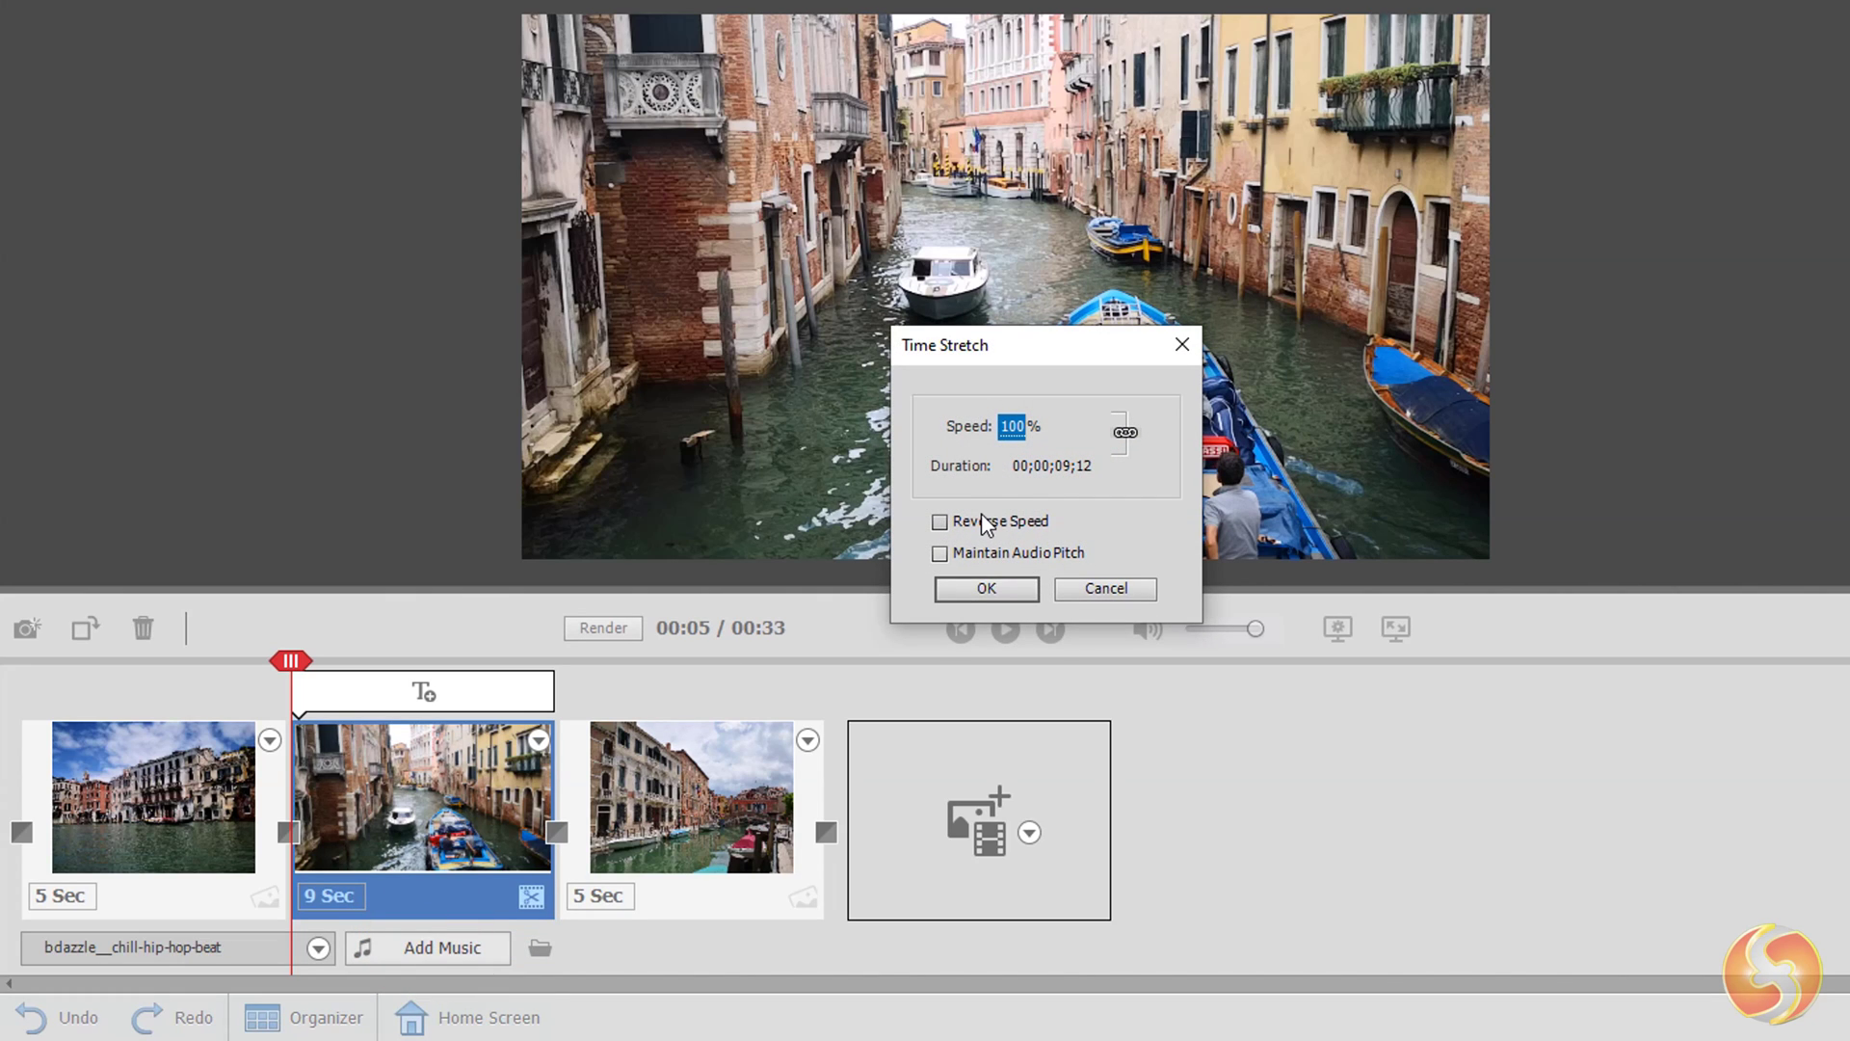
{"action": "left_click_drag", "start_coordinate": [1041, 435], "coordinate": [1031, 428]}
{"action": "left_click", "coordinate": [992, 584]}
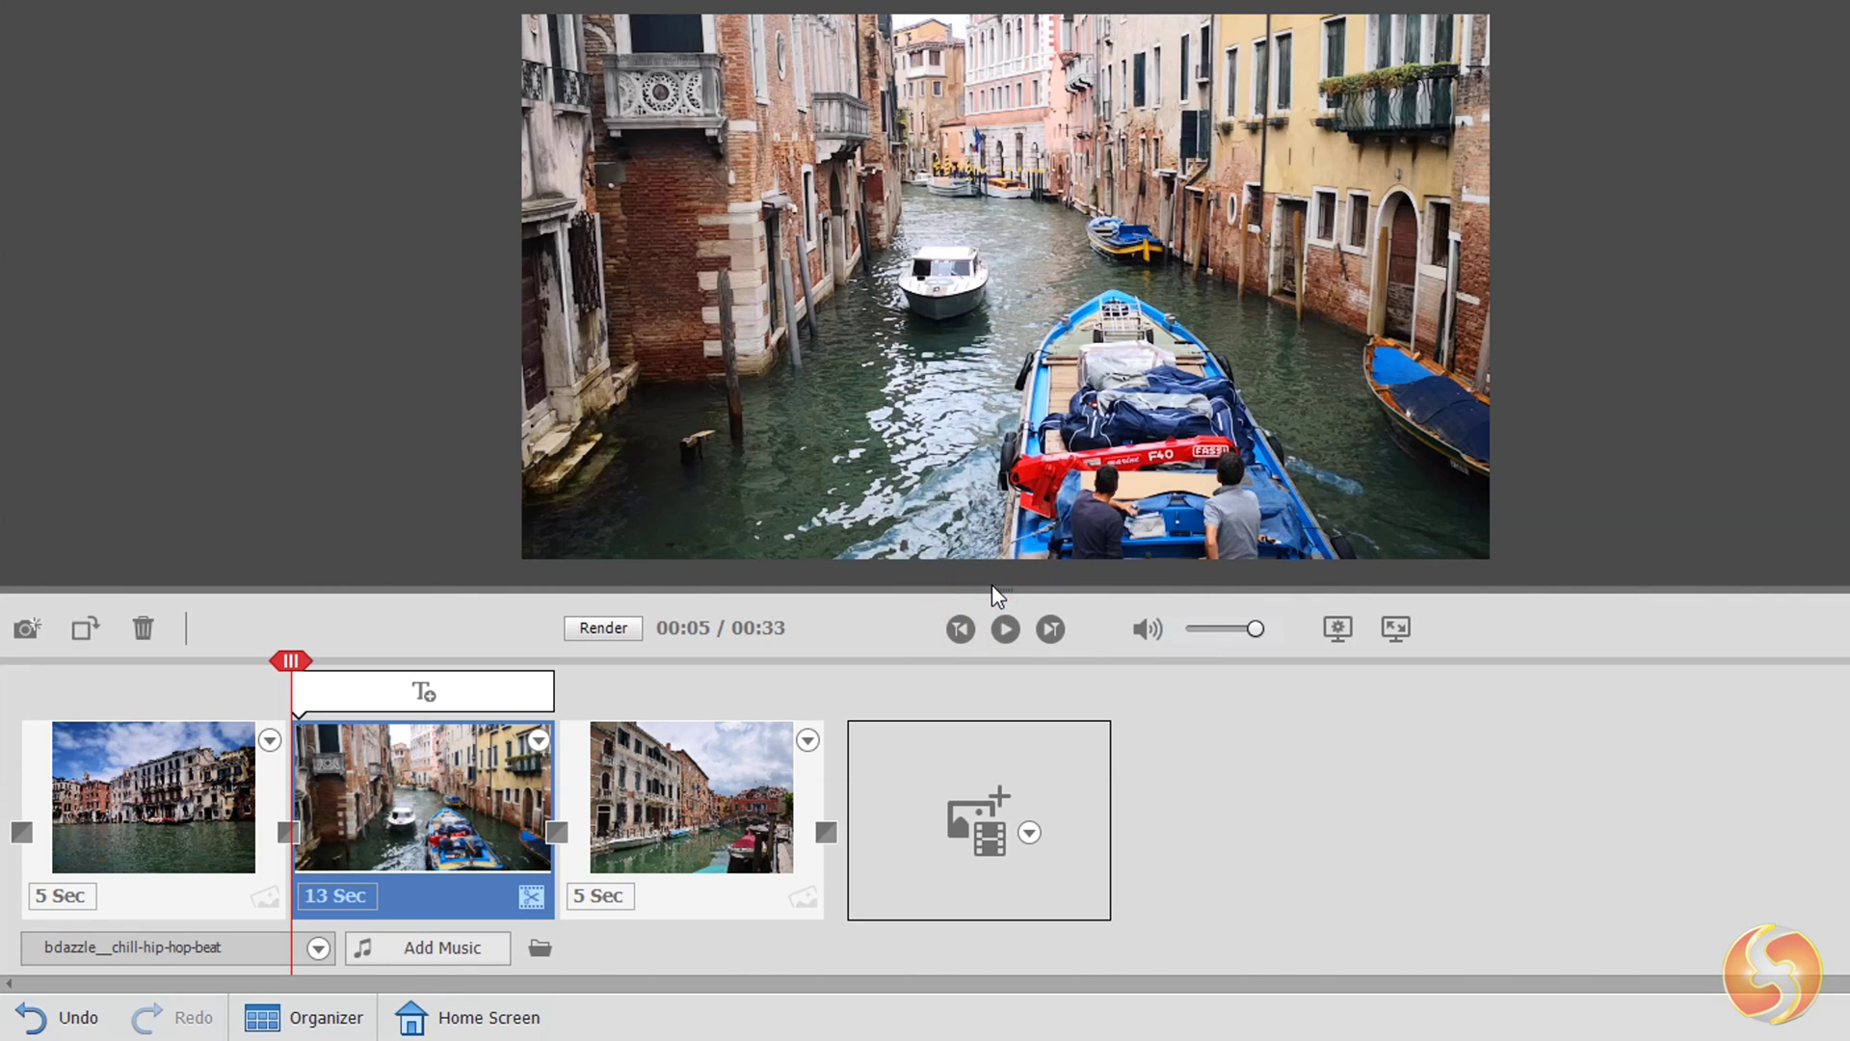
{"action": "left_click", "coordinate": [1007, 631]}
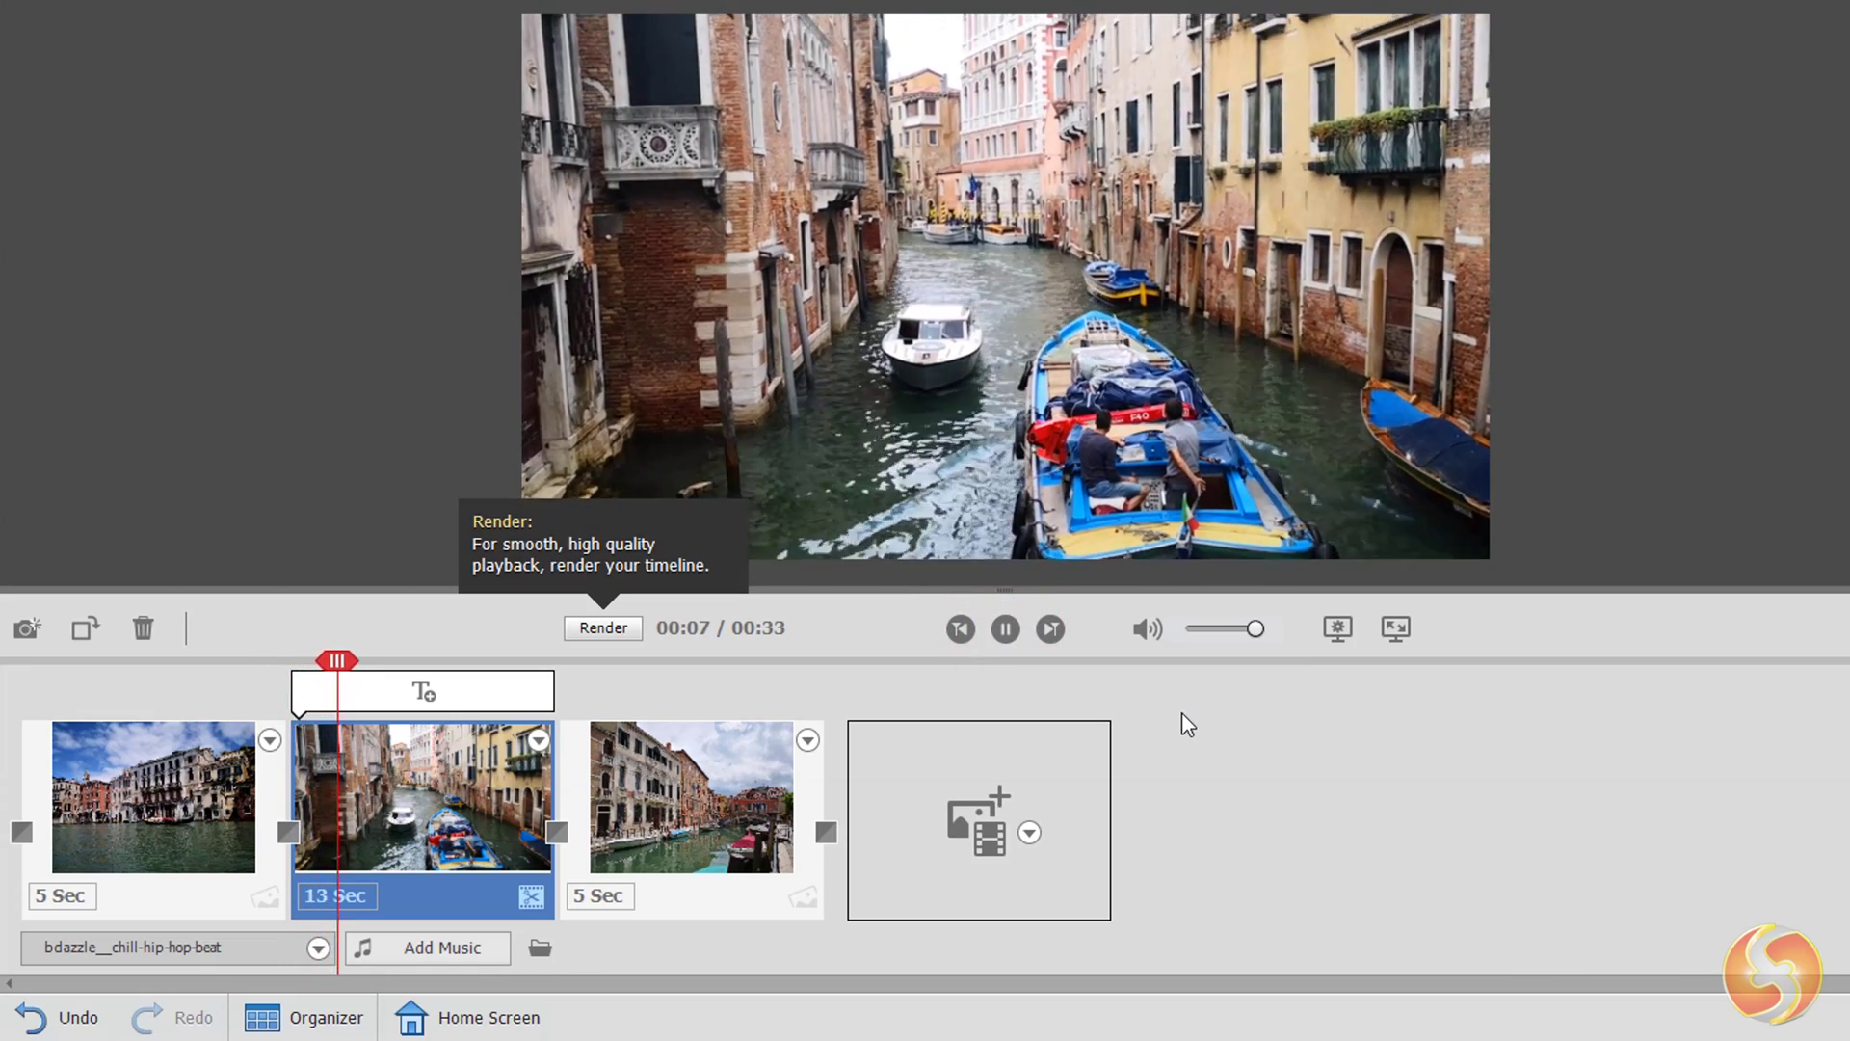
{"action": "double_click", "coordinate": [1018, 425]}
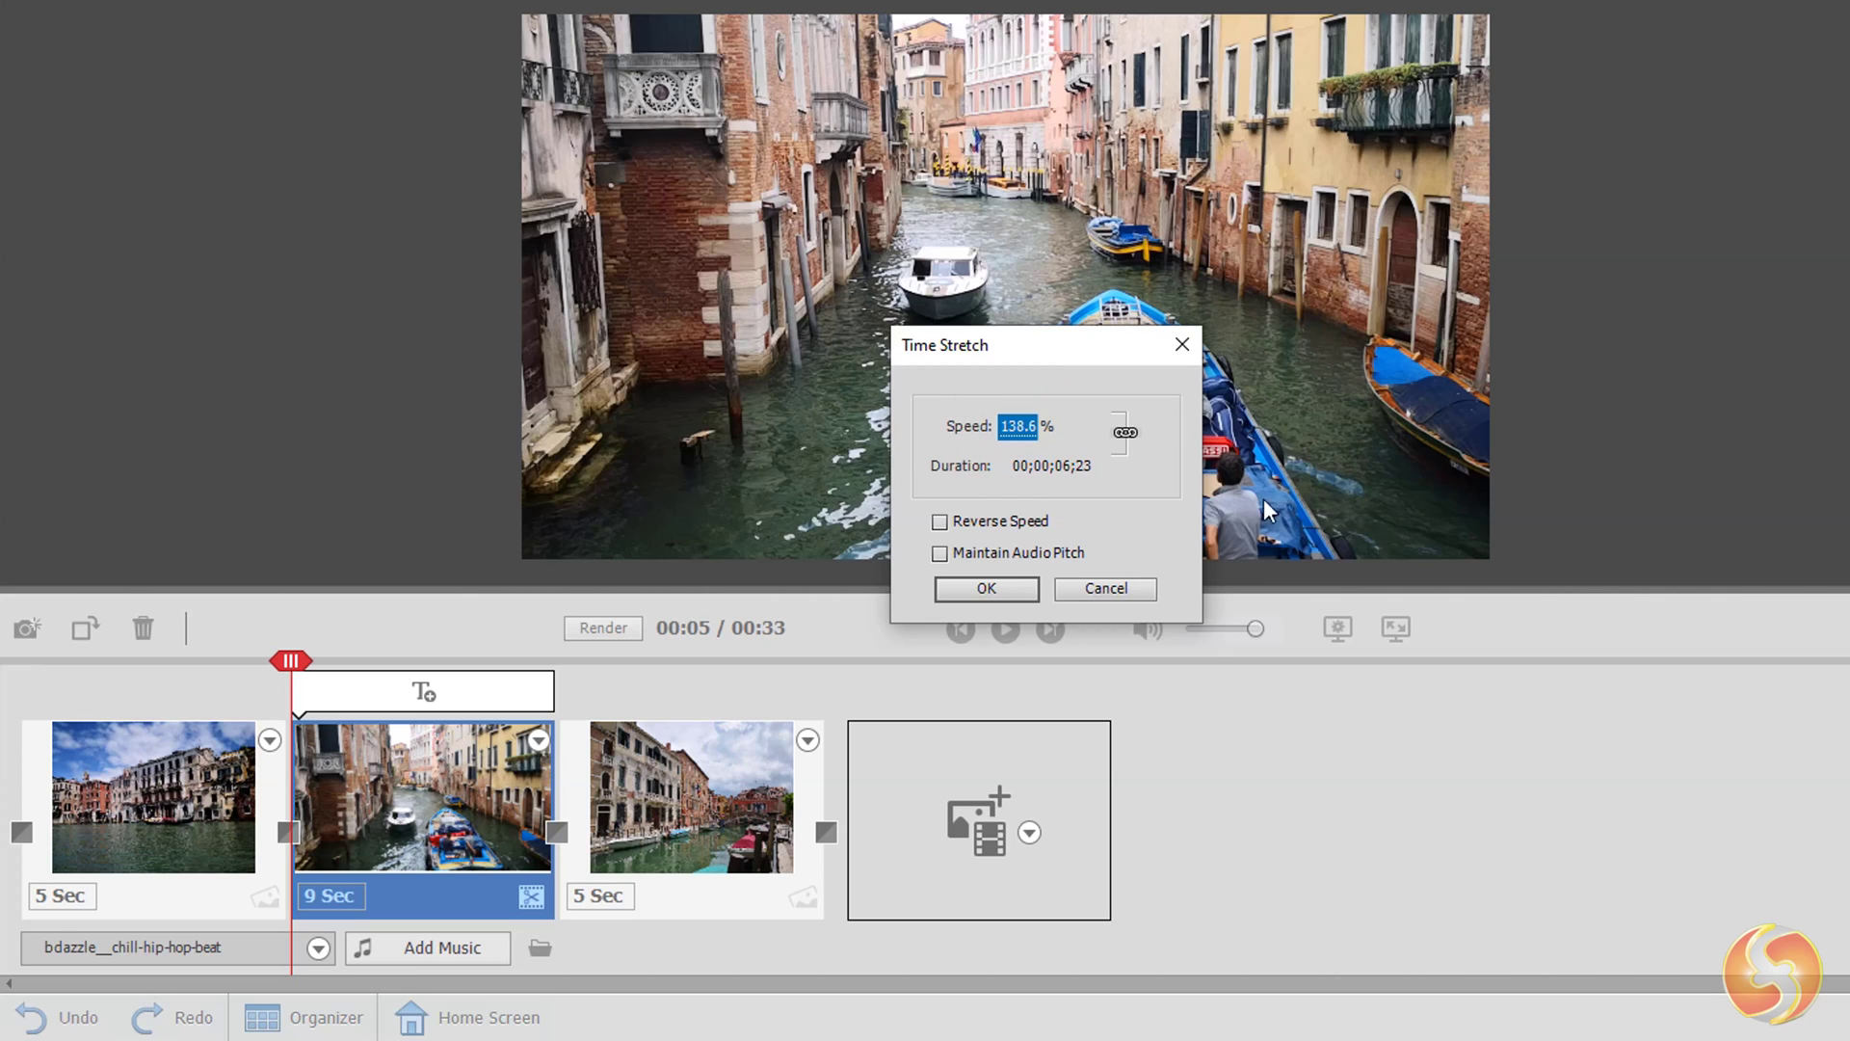
{"action": "left_click", "coordinate": [987, 588]}
{"action": "left_click", "coordinate": [1003, 631]}
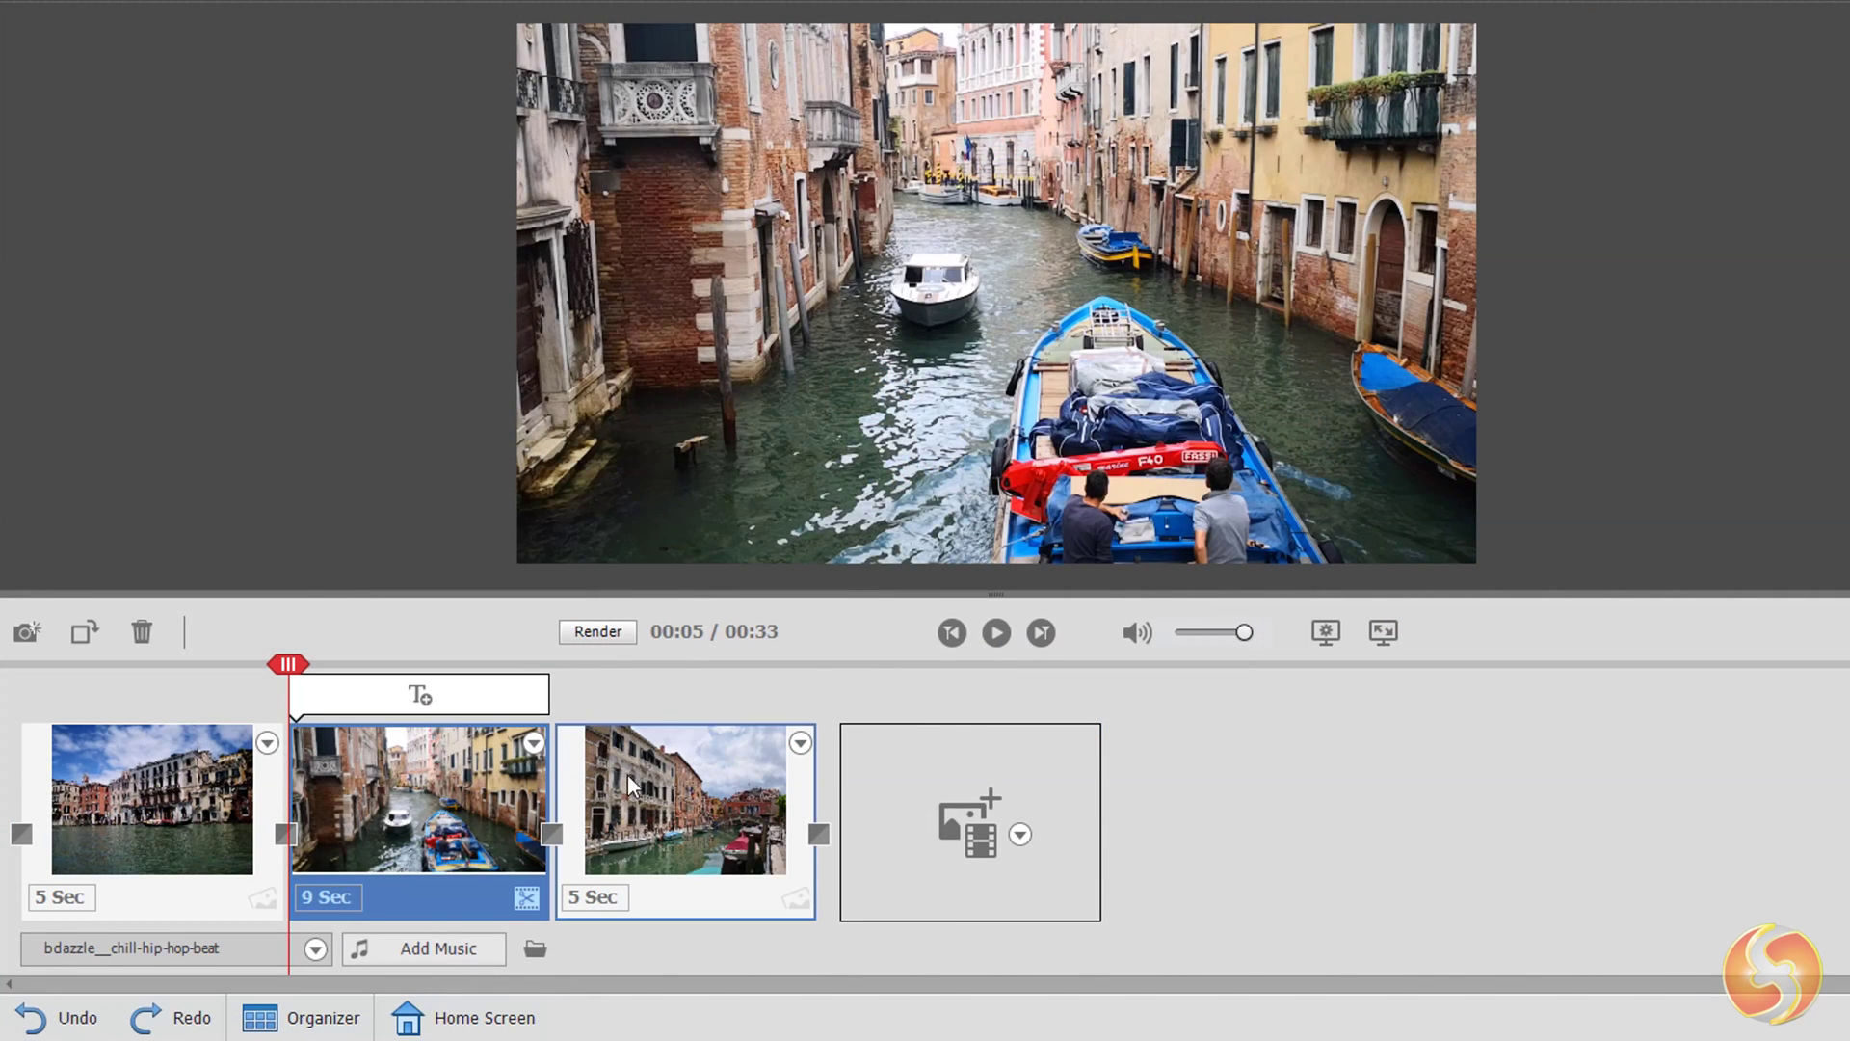
Step: Shrink, tilt, then level and reposition the bridge photo so it fills the frame
{"action": "left_click", "coordinate": [652, 773]}
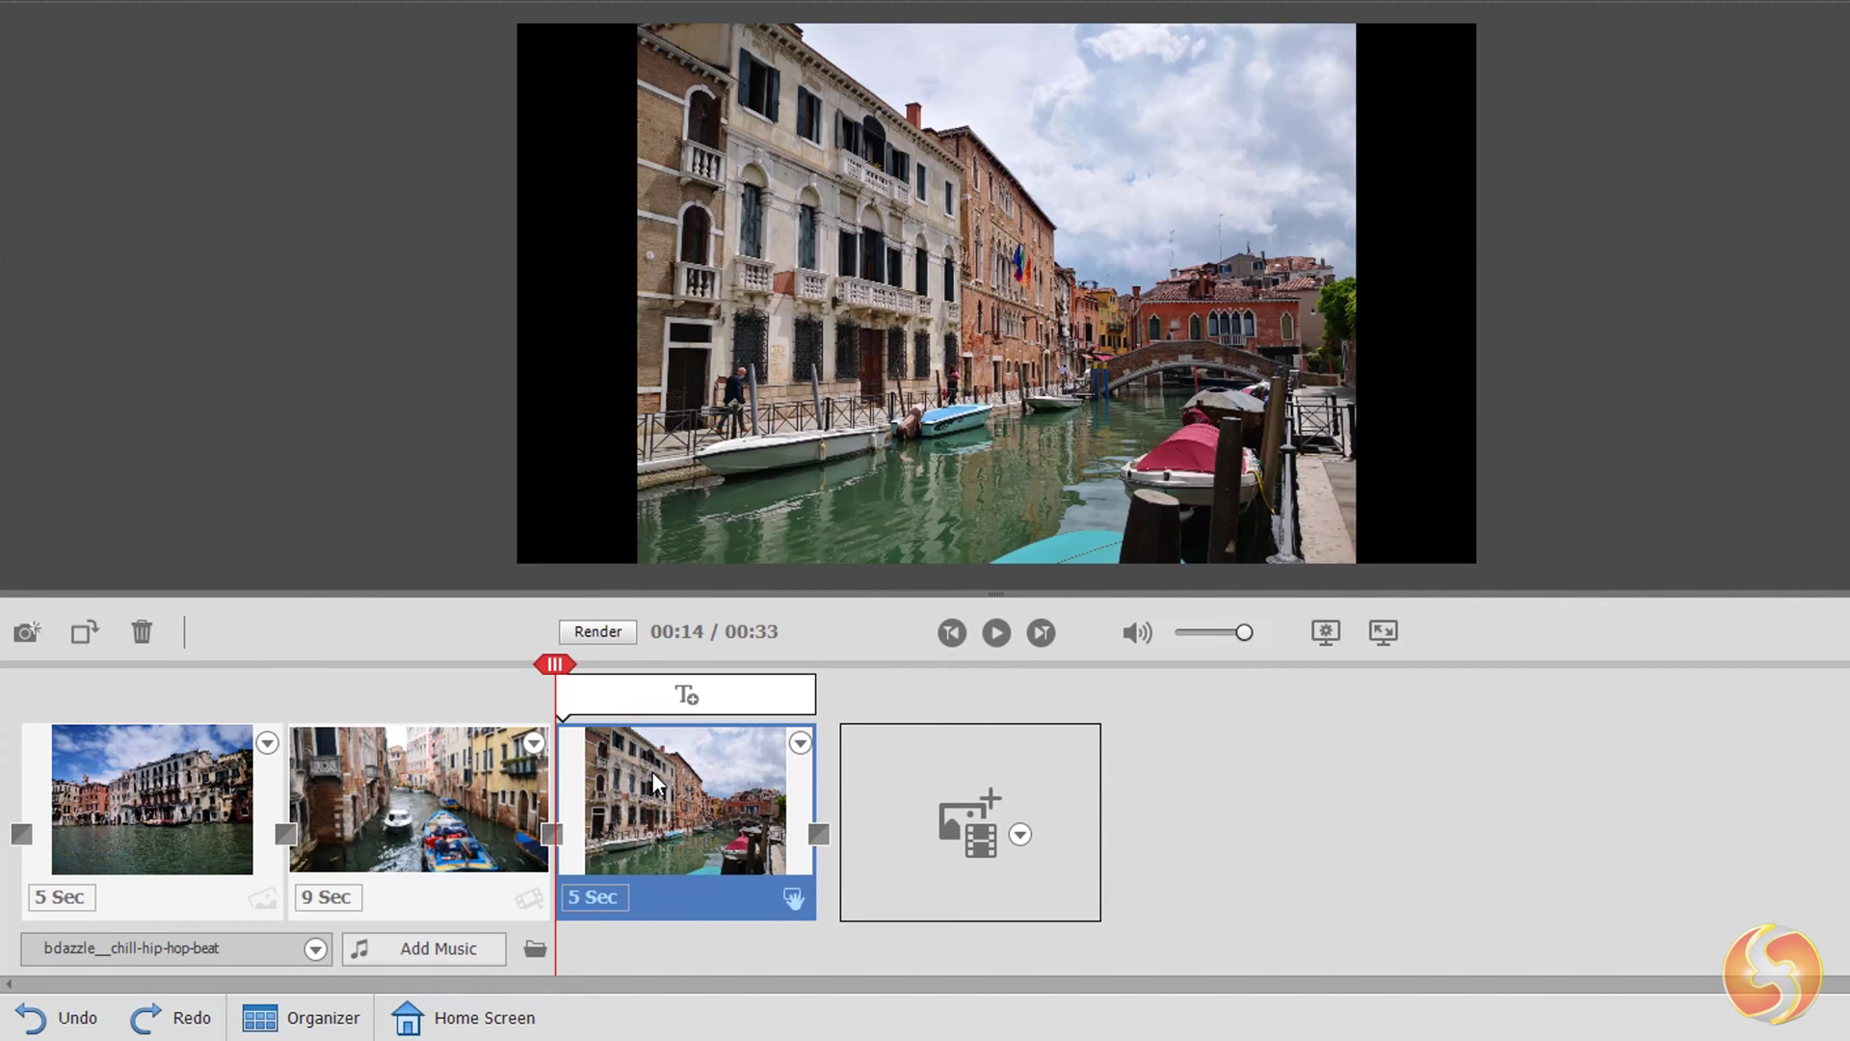
{"action": "left_click", "coordinate": [987, 352]}
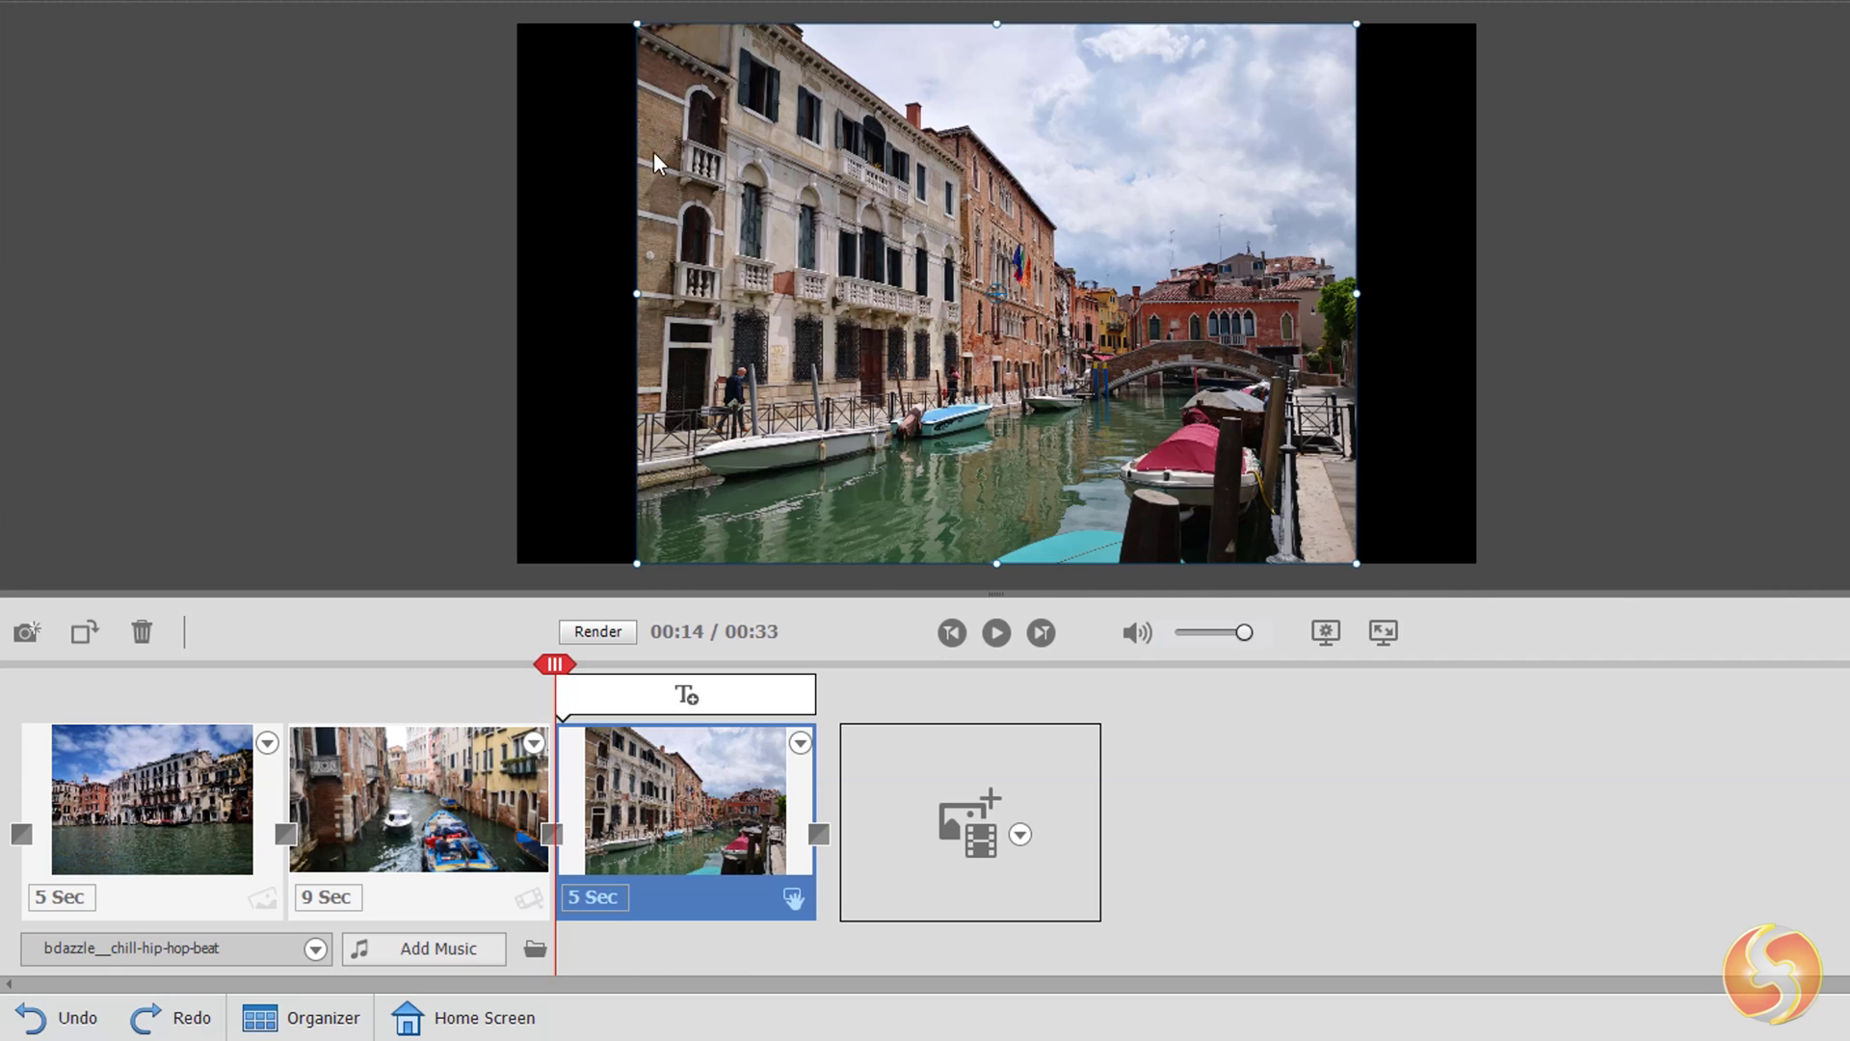
{"action": "left_click_drag", "start_coordinate": [639, 561], "coordinate": [792, 446]}
{"action": "mouse_move", "coordinate": [1217, 127]}
{"action": "left_mouse_down"}
{"action": "mouse_move", "coordinate": [1281, 215]}
{"action": "mouse_move", "coordinate": [1289, 305]}
{"action": "mouse_move", "coordinate": [1304, 227]}
{"action": "mouse_move", "coordinate": [1253, 130]}
{"action": "mouse_move", "coordinate": [1216, 113]}
{"action": "left_mouse_up"}
{"action": "left_click_drag", "start_coordinate": [1035, 237], "coordinate": [919, 287]}
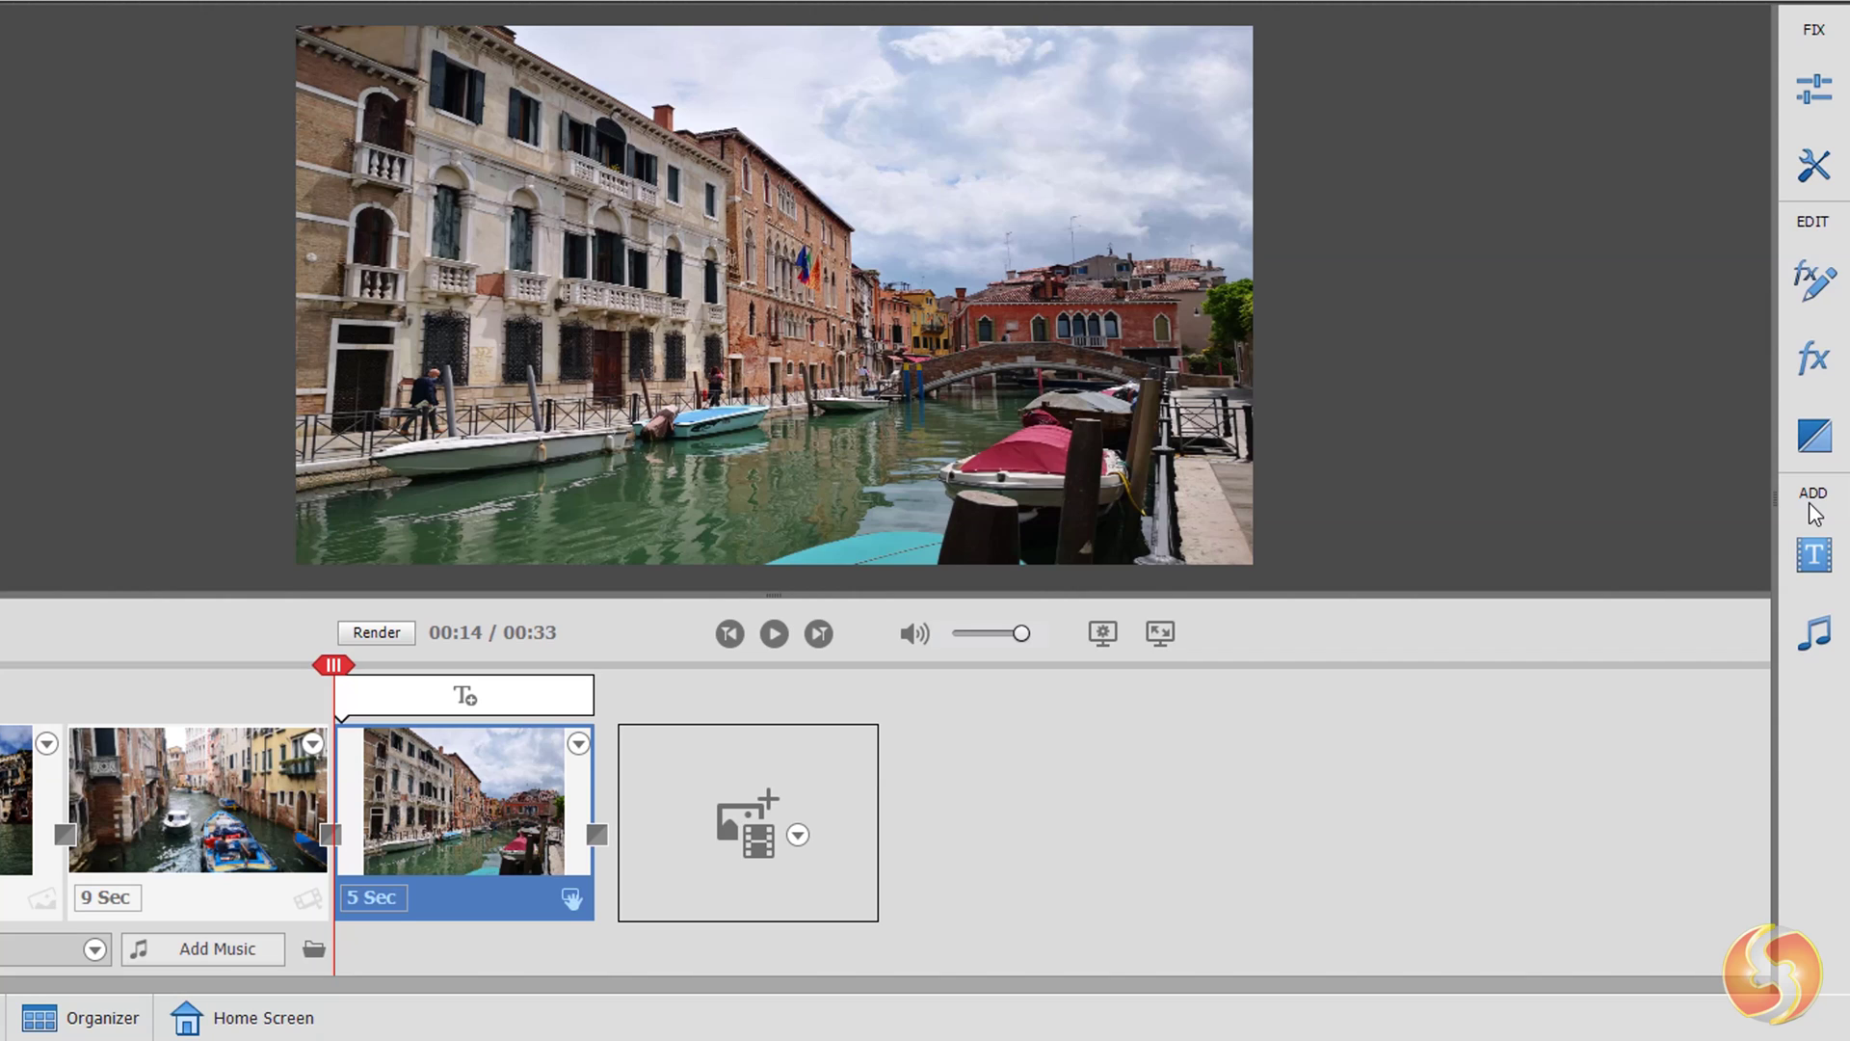
Step: Run Smart Fix on the five-second Venice clip and dismiss its no-problems-found message
{"action": "left_click", "coordinate": [1808, 95]}
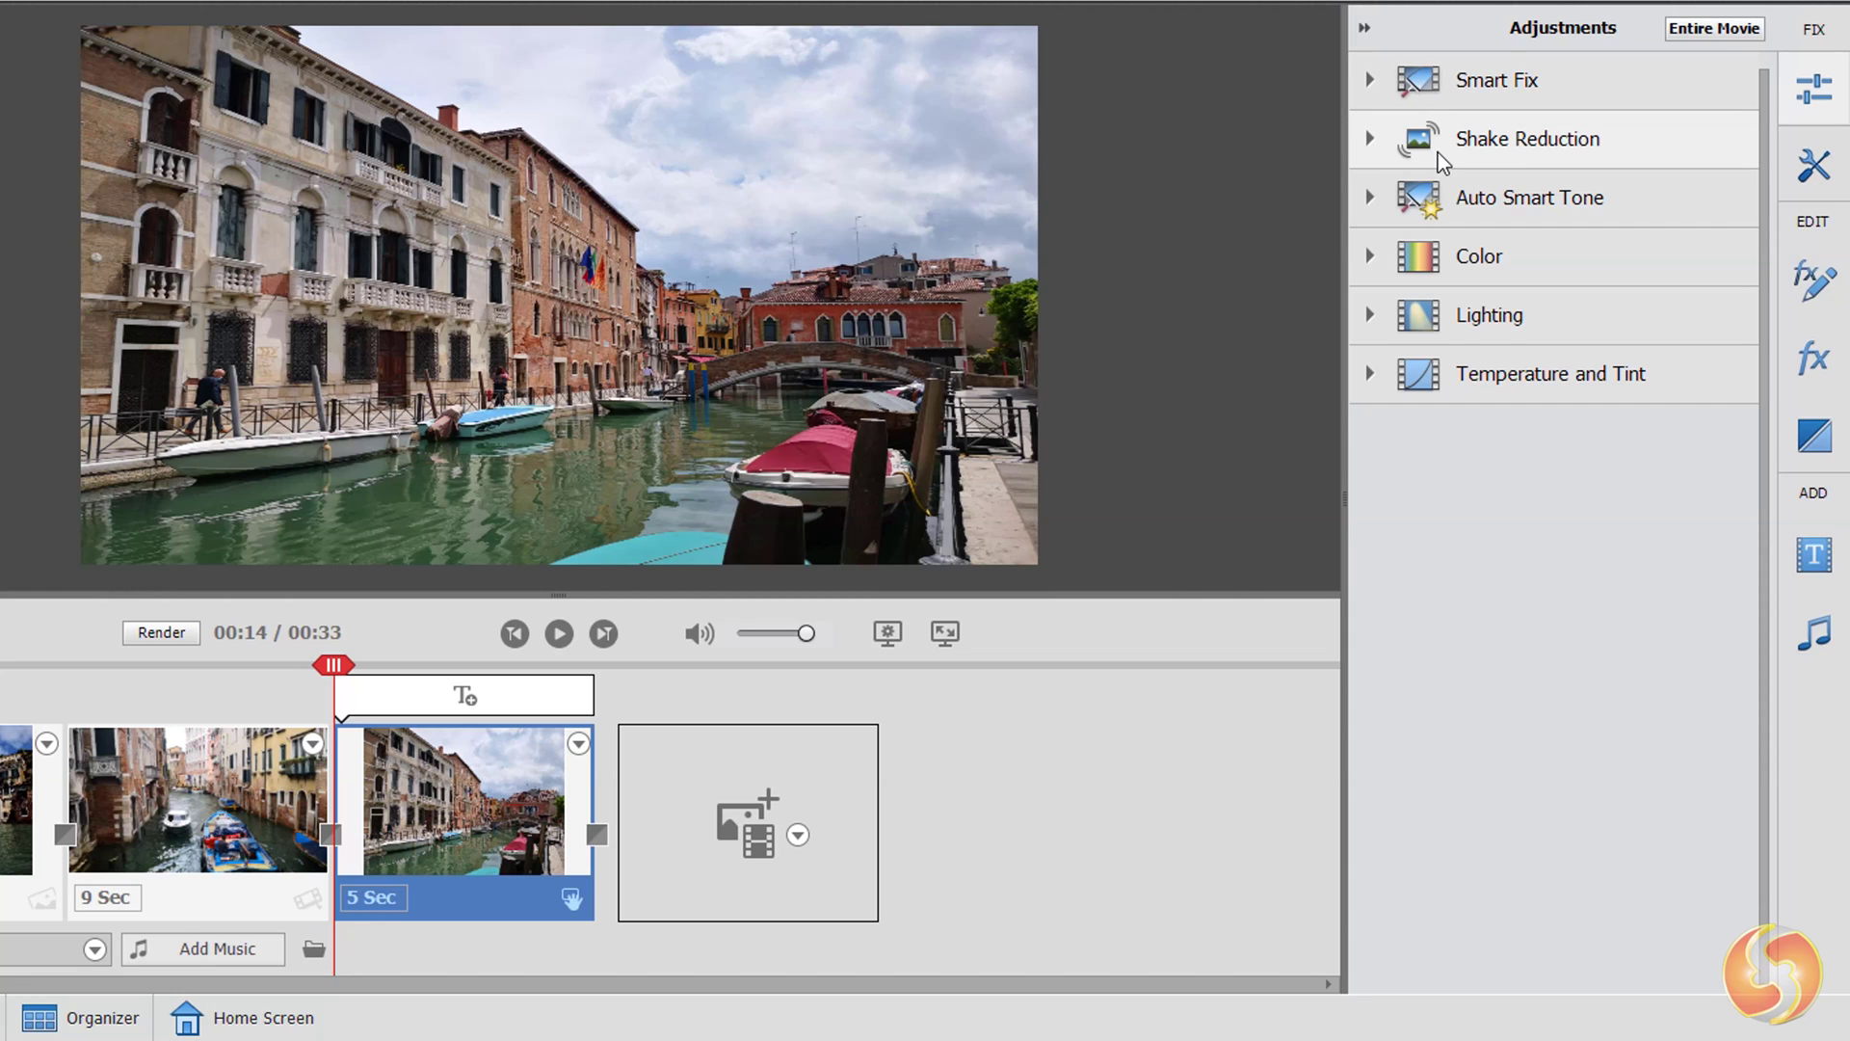
{"action": "left_click", "coordinate": [1371, 83]}
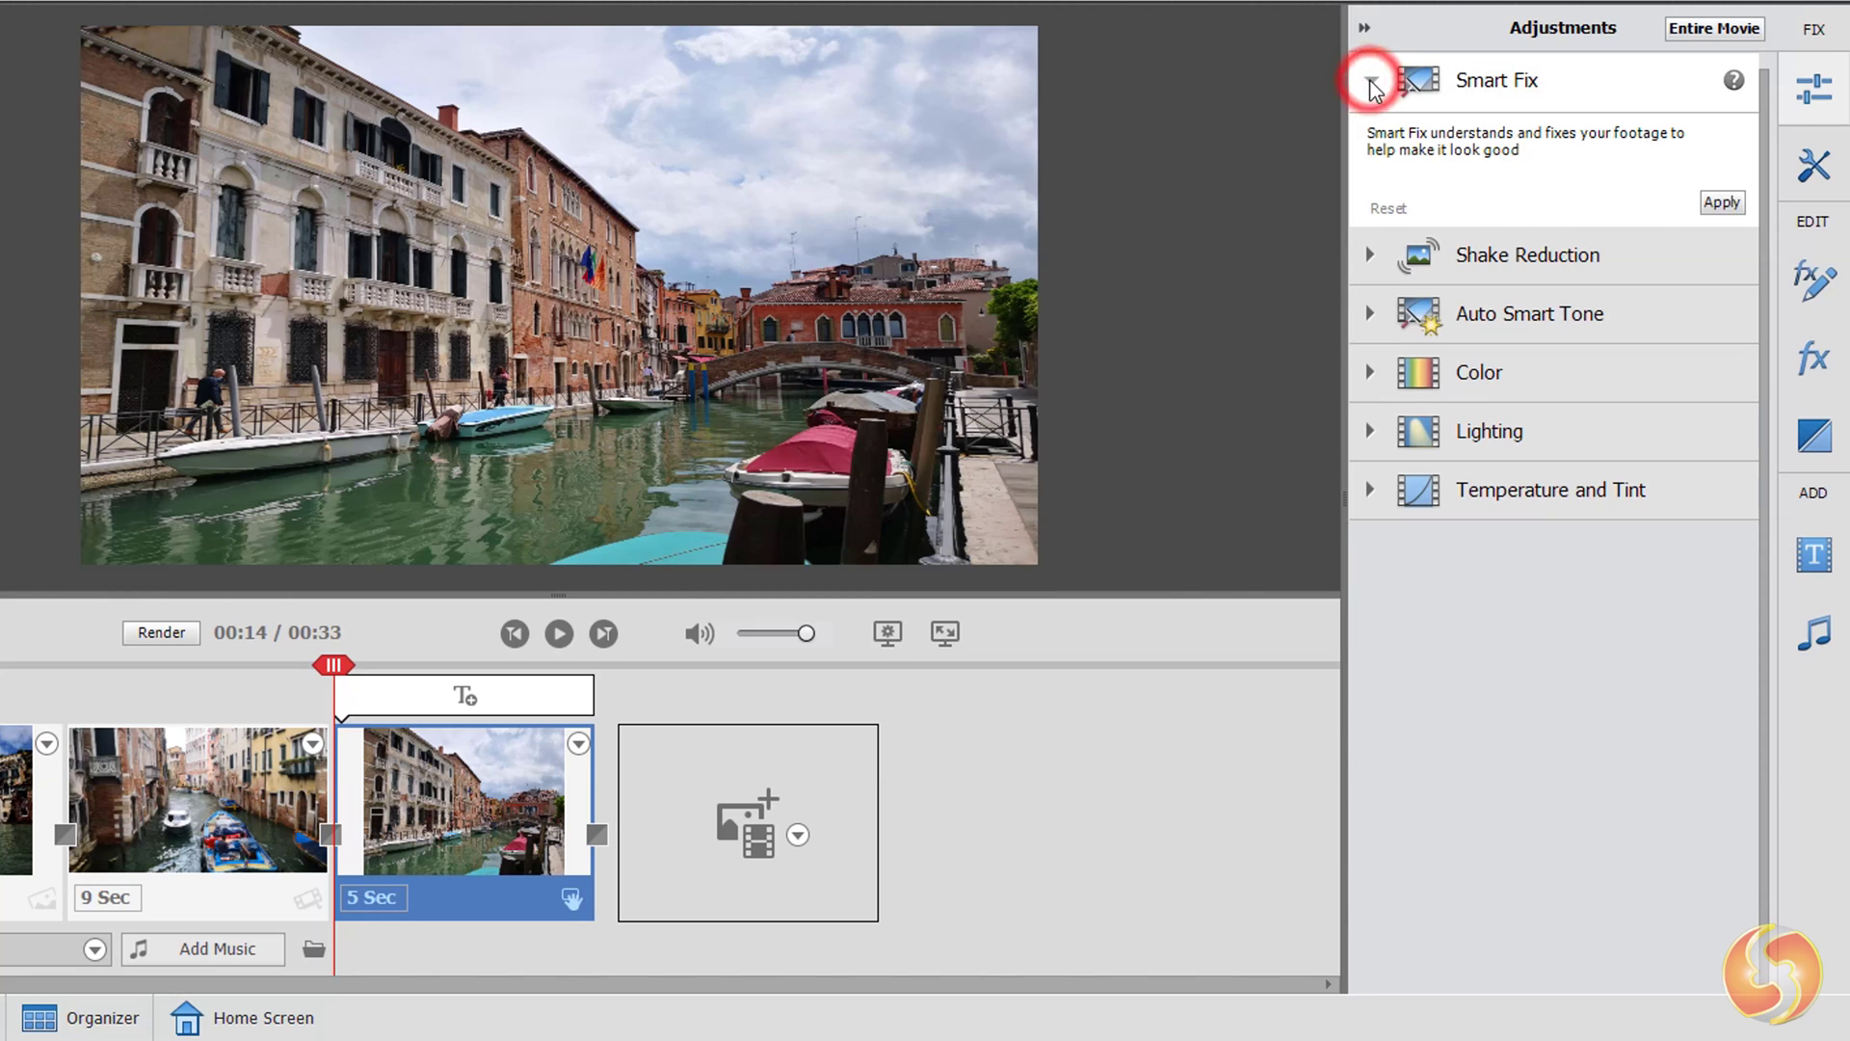
{"action": "left_click", "coordinate": [1739, 205]}
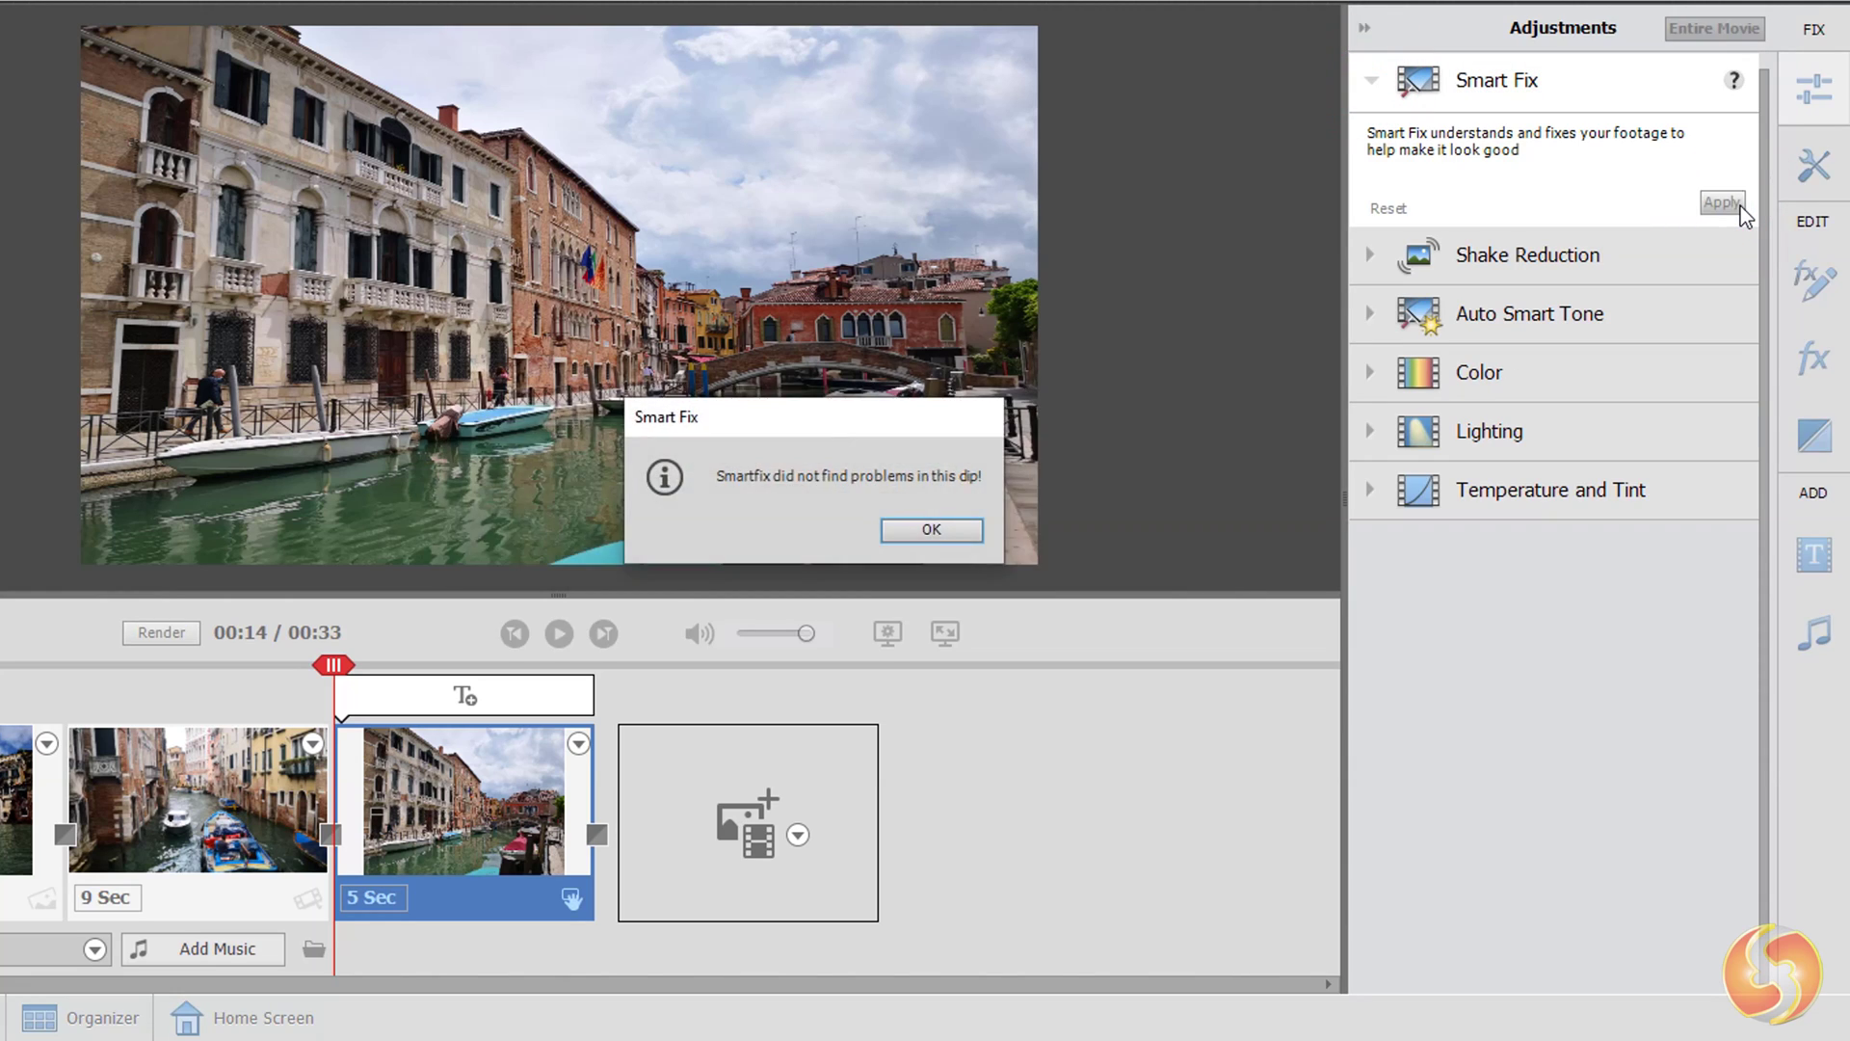
{"action": "key", "text": "Return"}
{"action": "left_click", "coordinate": [1370, 80]}
Step: Apply Auto Smart Tone to the clip and collapse its options
{"action": "left_click", "coordinate": [1371, 139]}
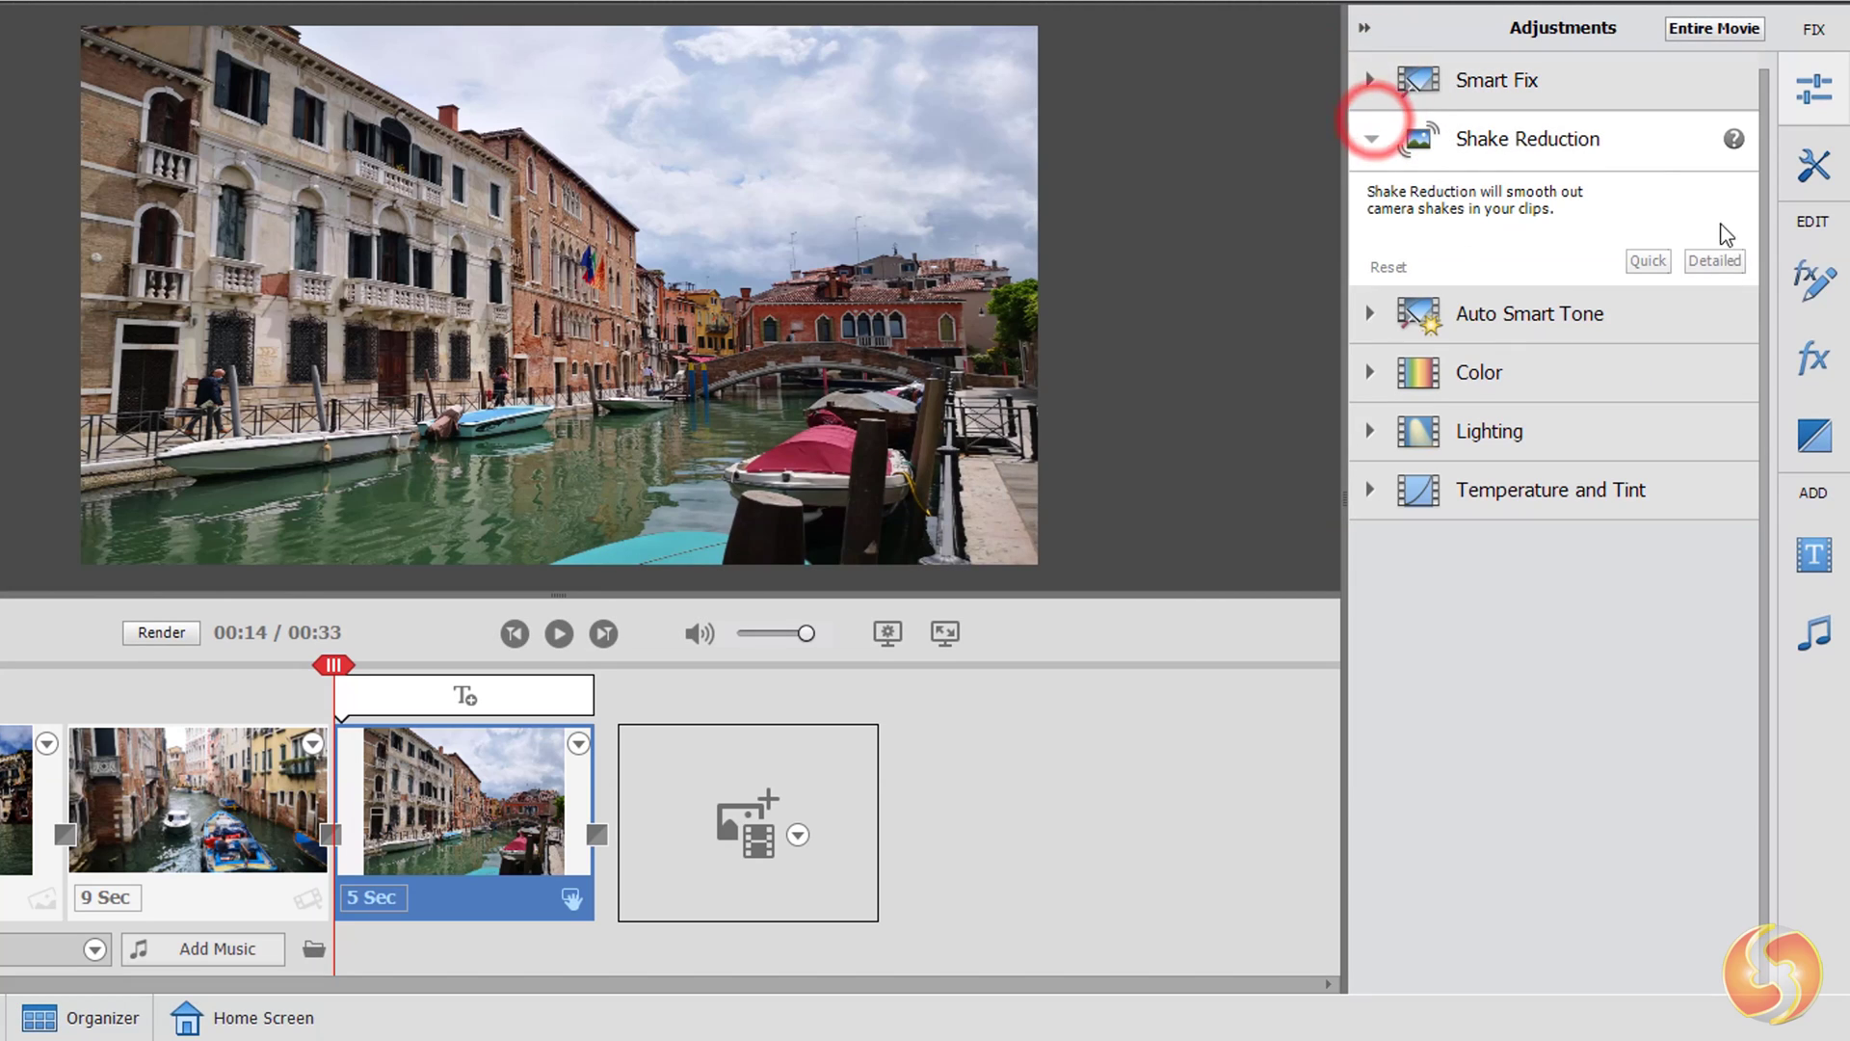
{"action": "left_click", "coordinate": [1370, 138]}
{"action": "left_click", "coordinate": [1371, 196]}
{"action": "left_click", "coordinate": [1651, 322]}
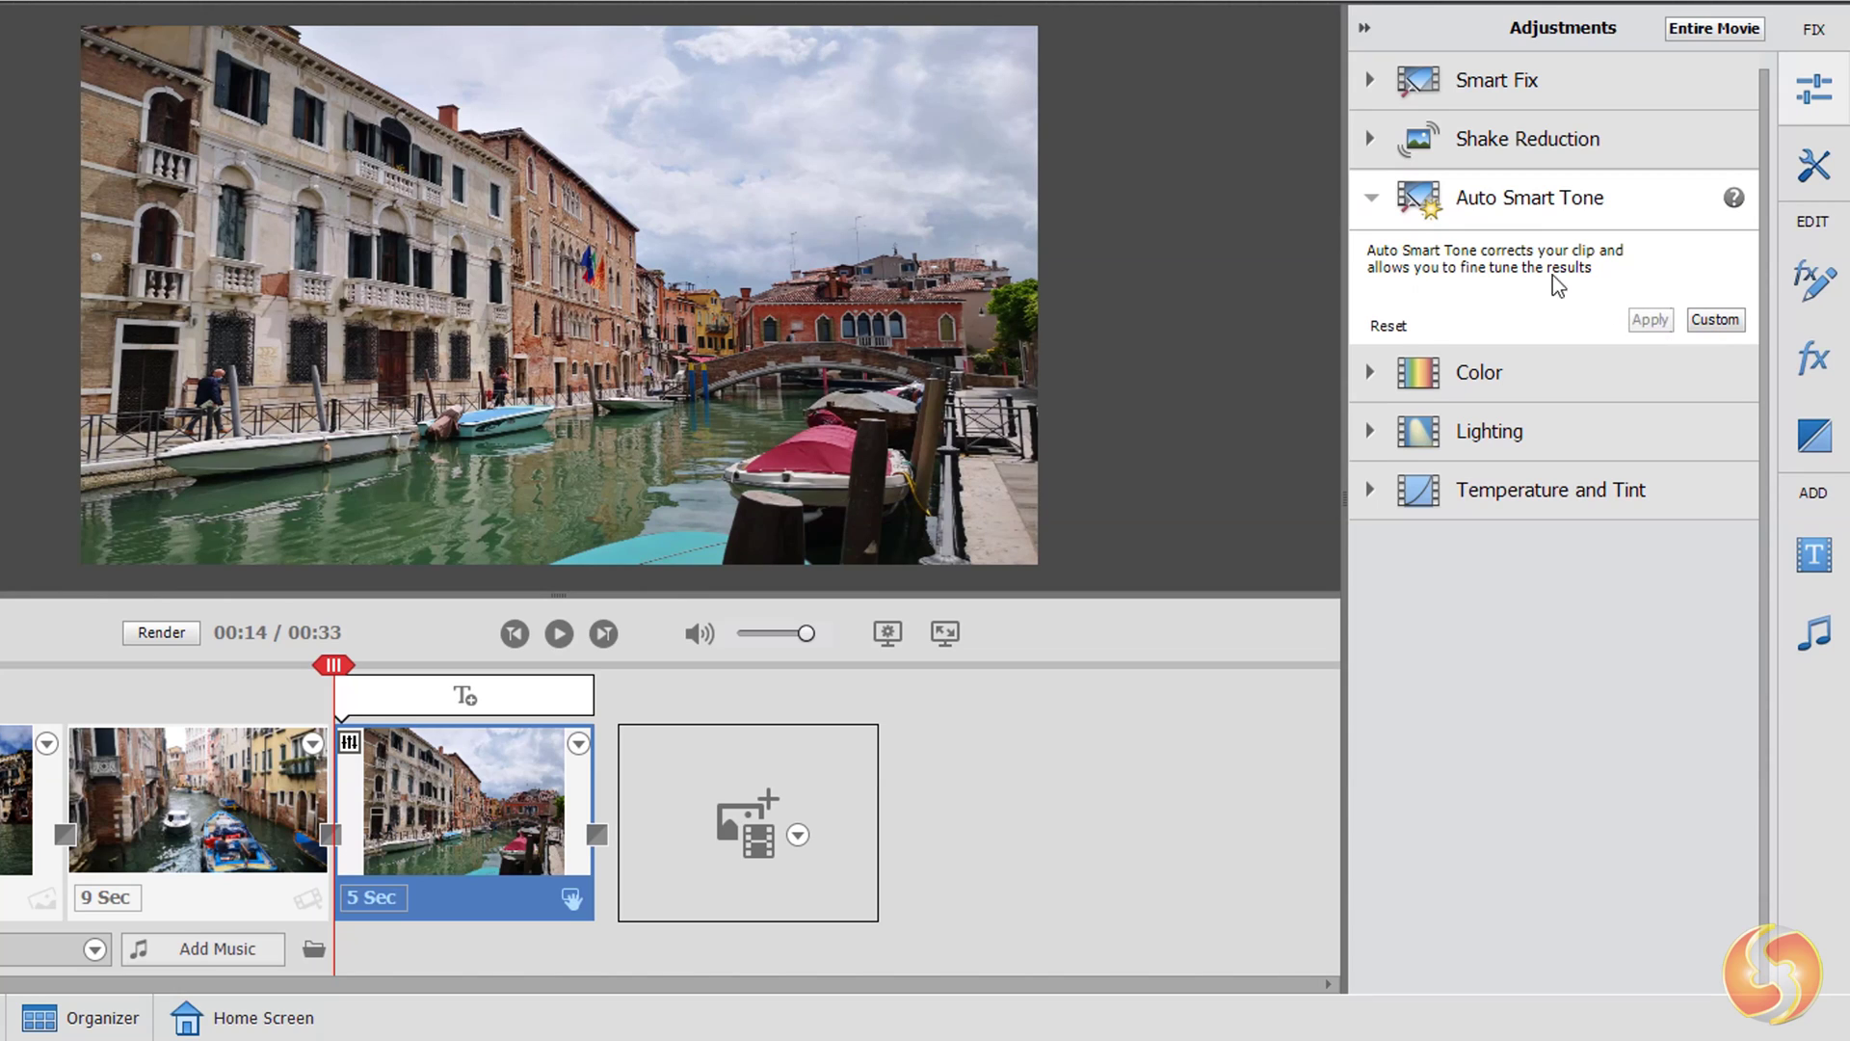
{"action": "left_click", "coordinate": [1371, 198]}
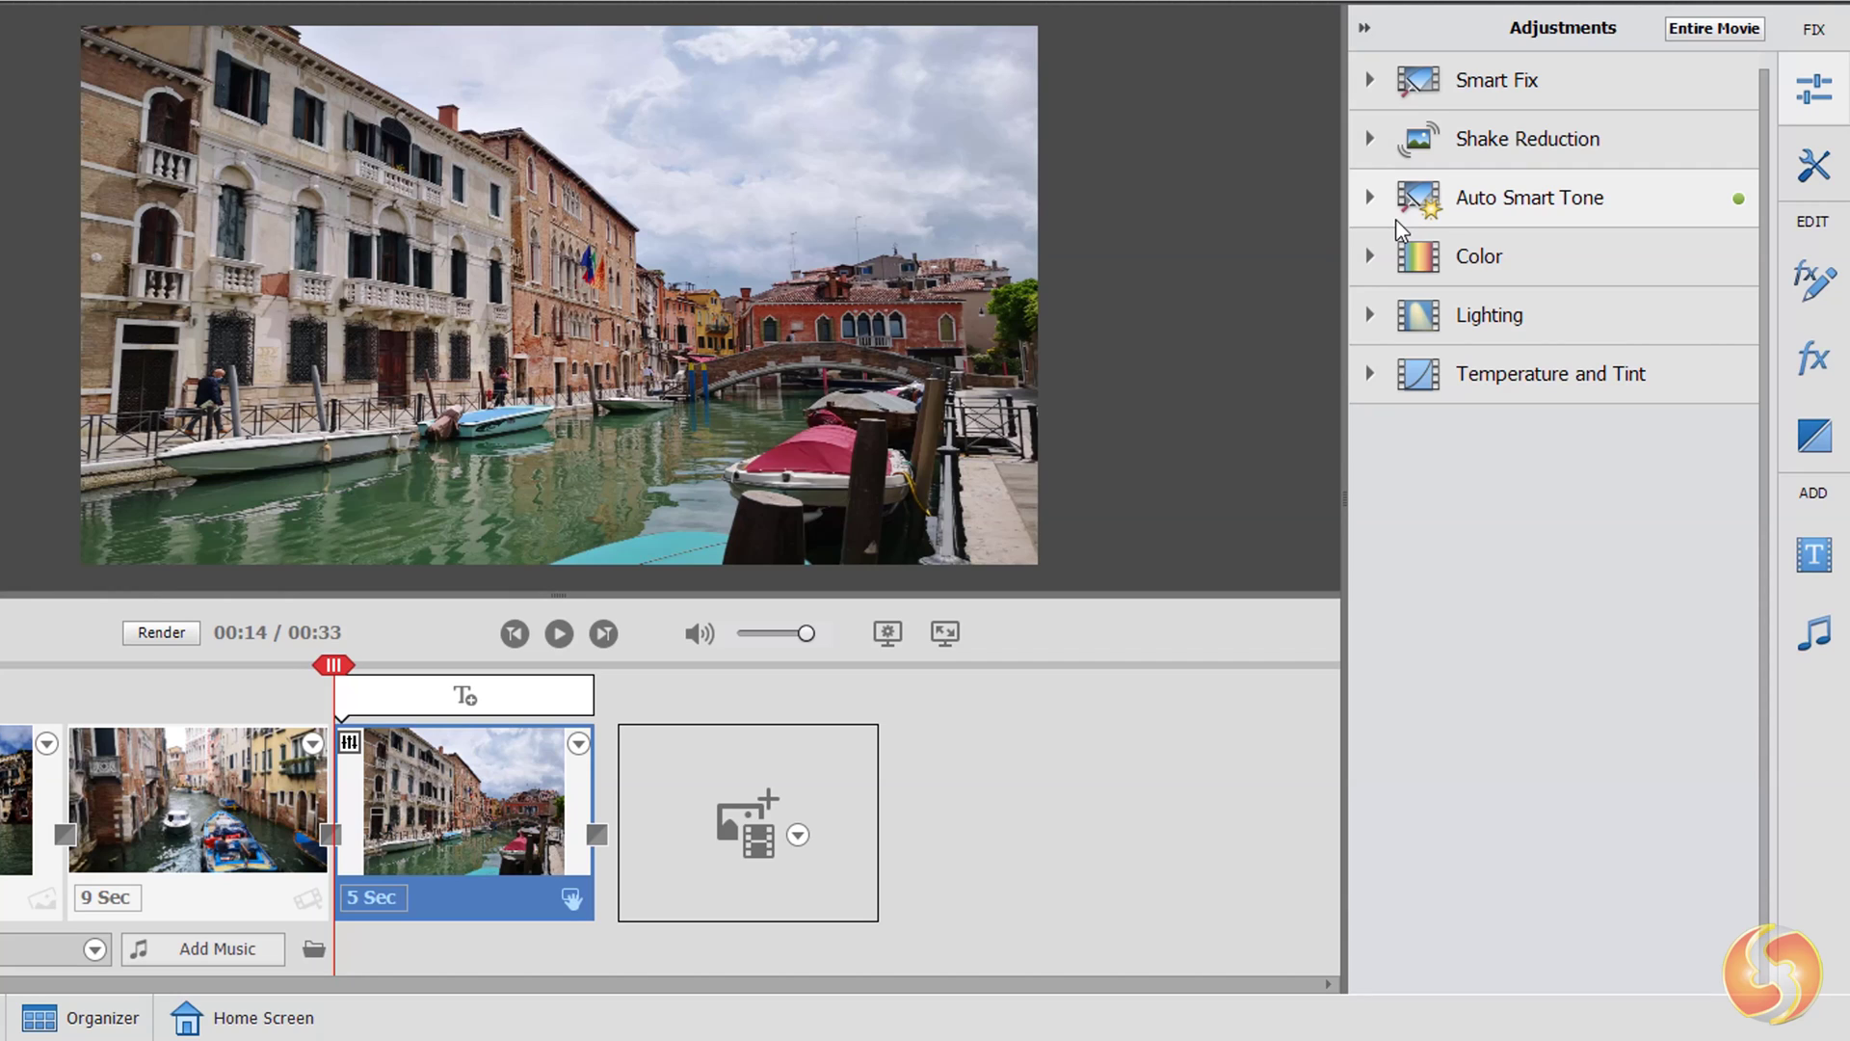
Step: Try Color hue, lightness and saturation presets, keeping the middle lightness preset and full saturation
{"action": "left_click", "coordinate": [1370, 252]}
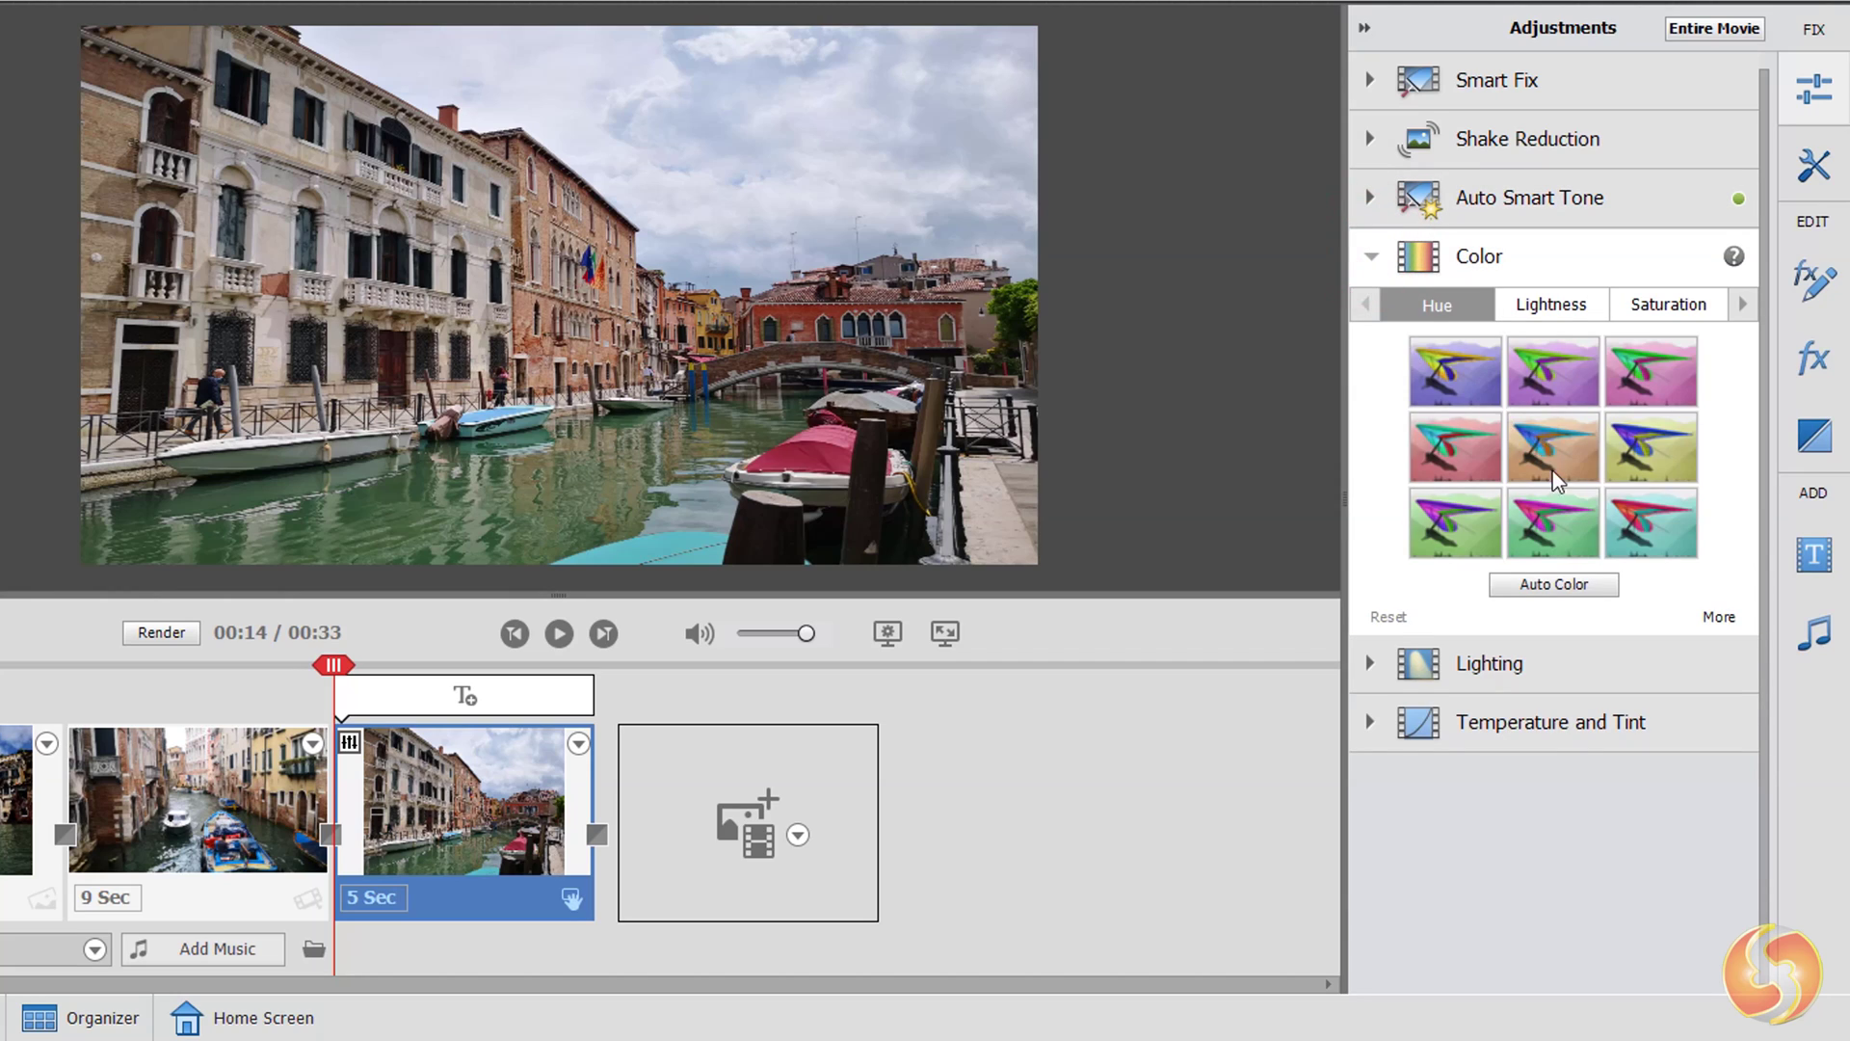
{"action": "left_click", "coordinate": [1553, 447]}
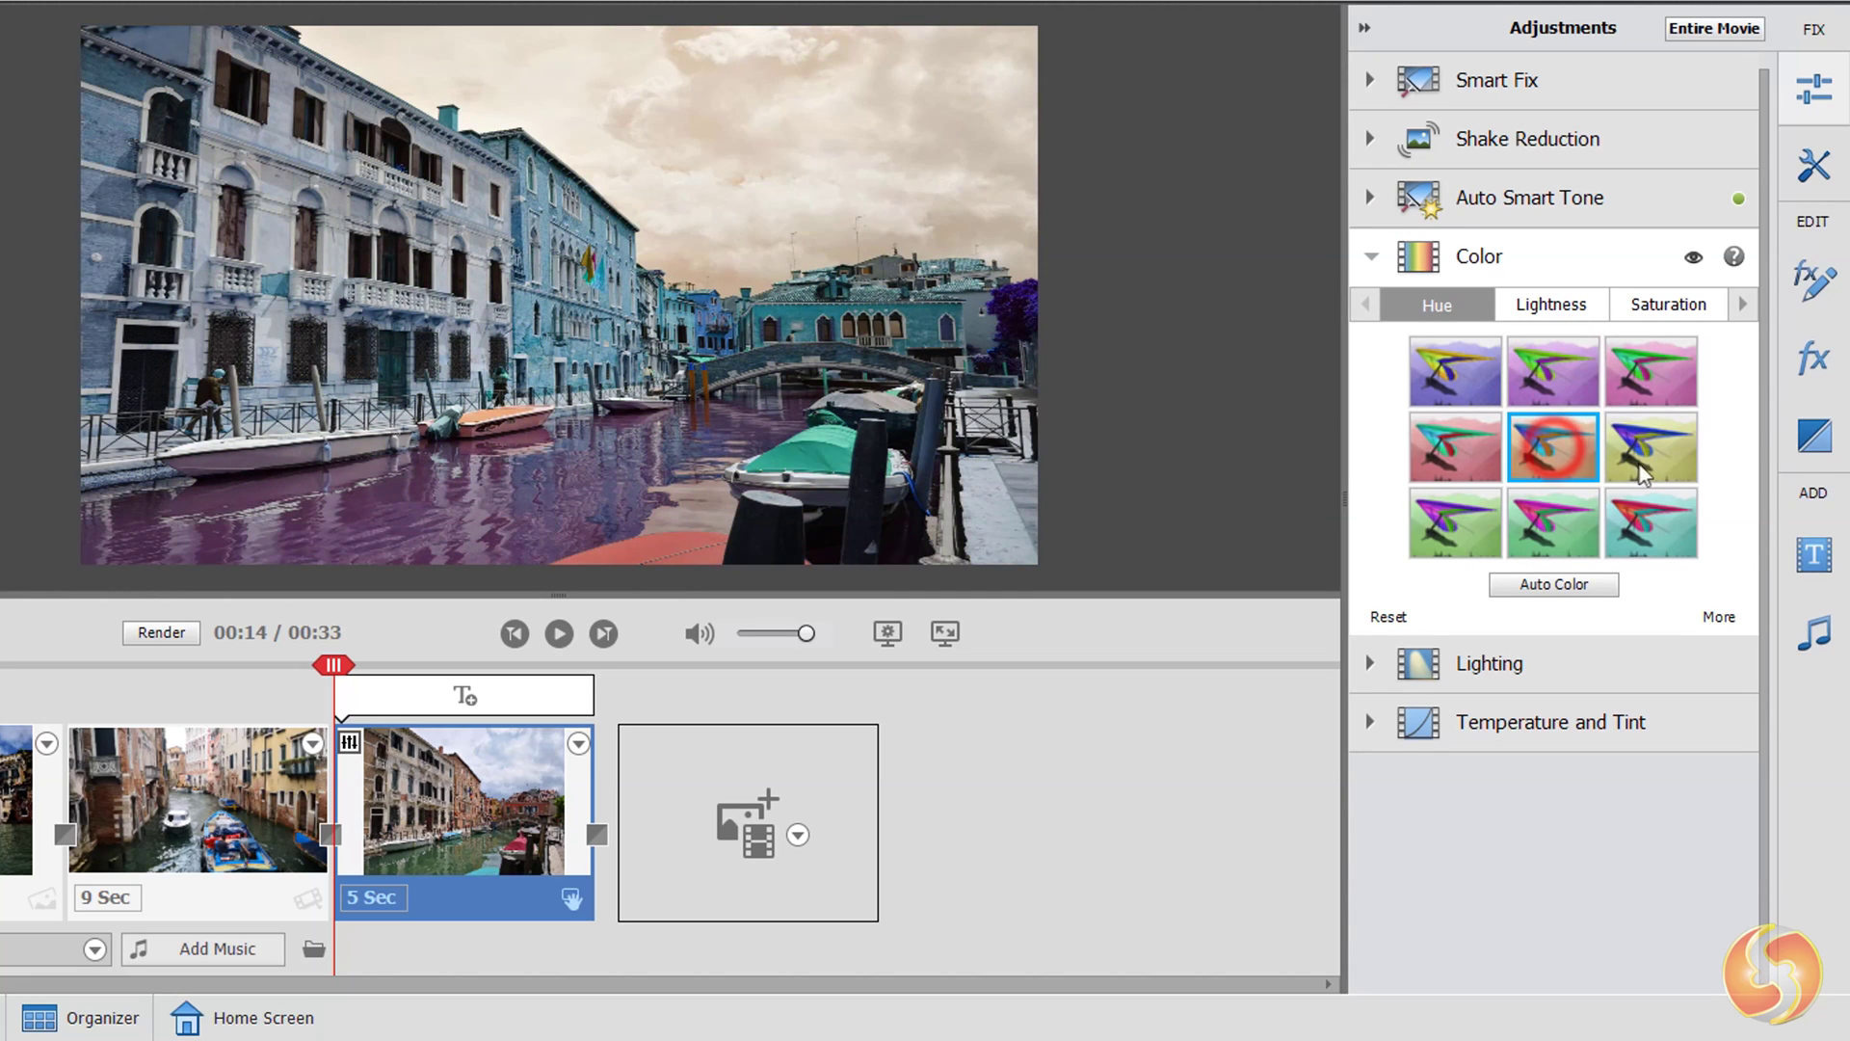
{"action": "left_click", "coordinate": [1552, 305]}
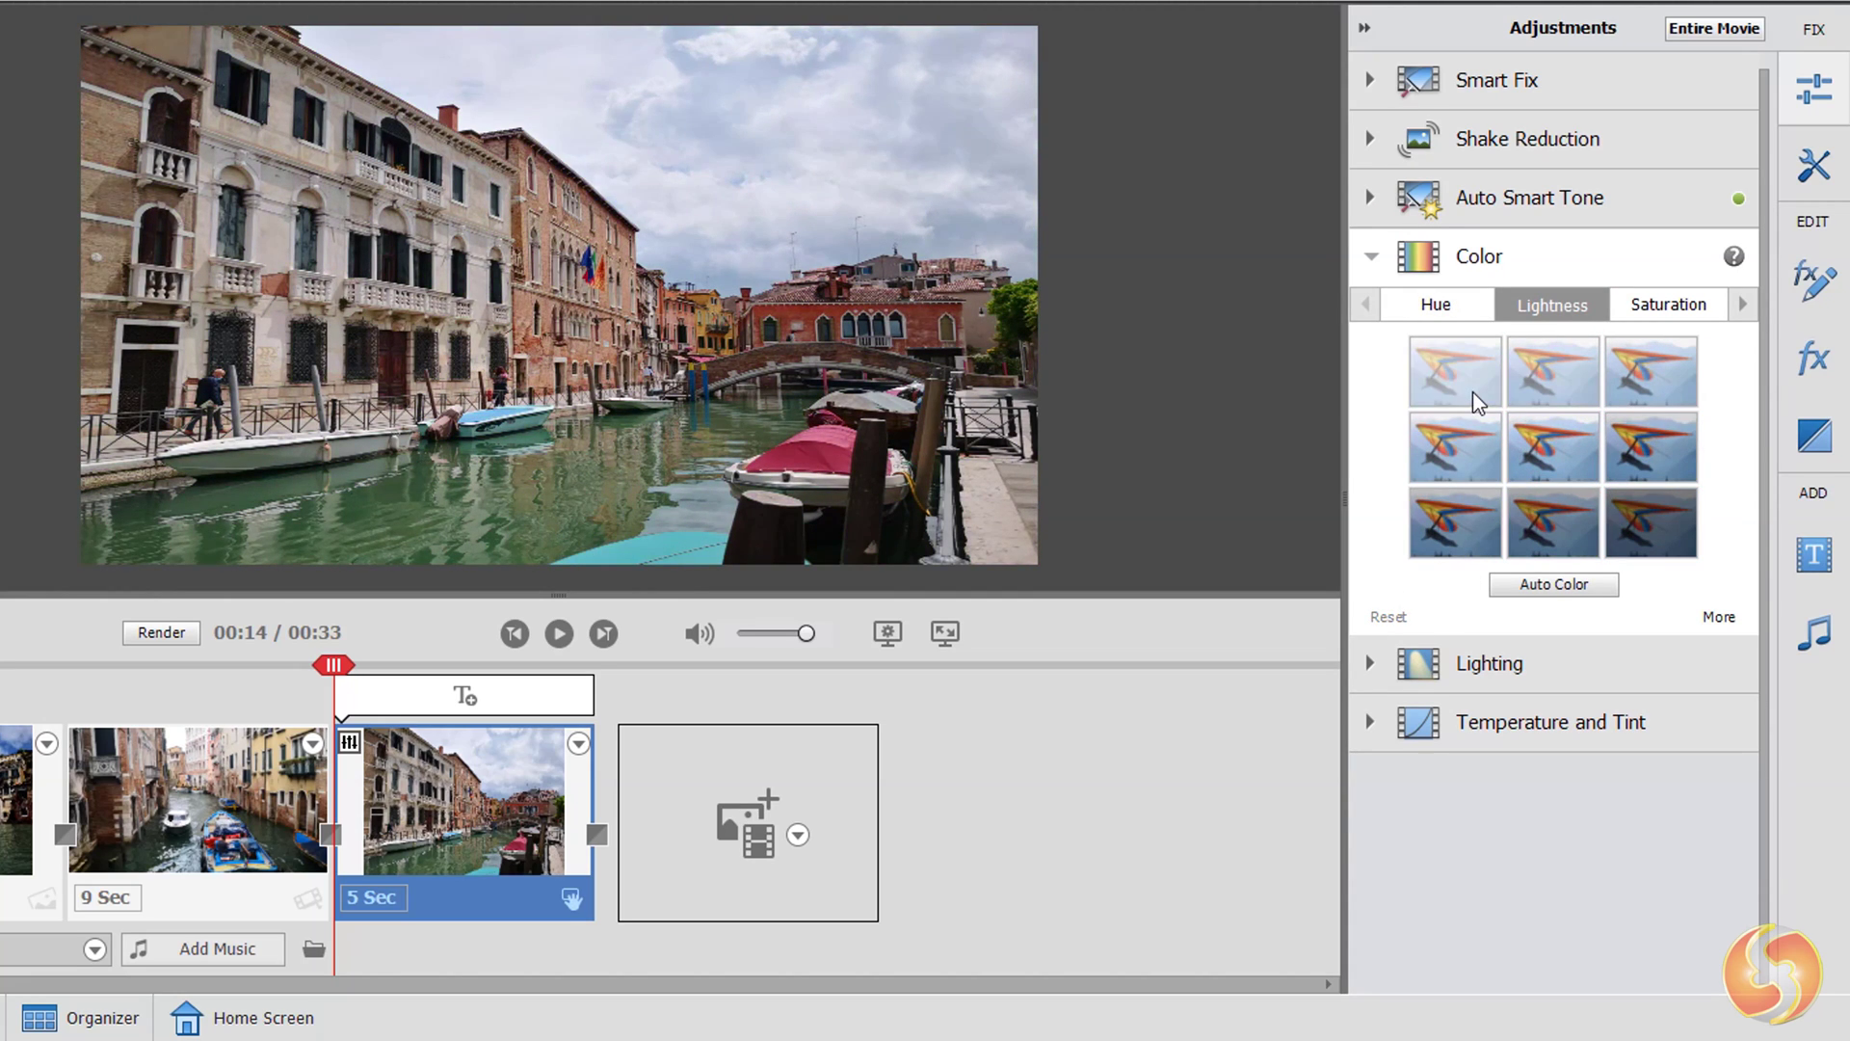
{"action": "left_click", "coordinate": [1473, 391]}
{"action": "left_click", "coordinate": [1573, 374]}
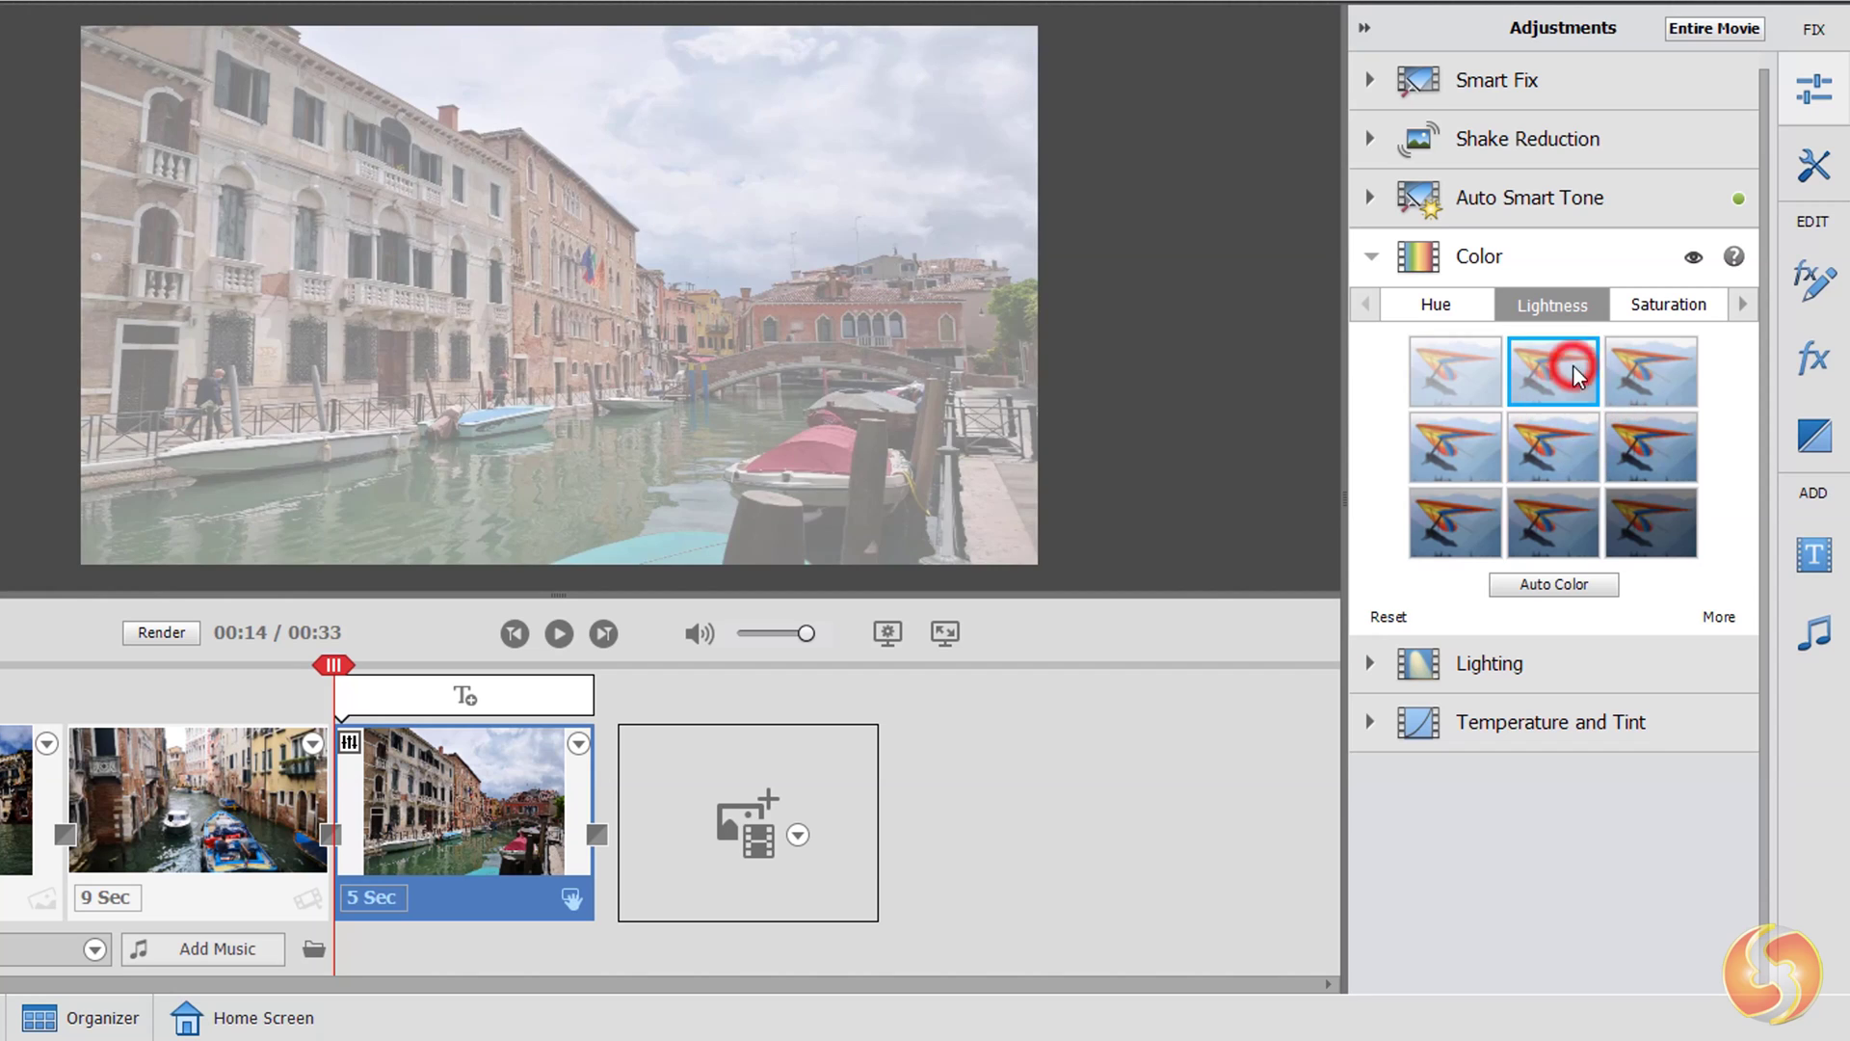
{"action": "left_click", "coordinate": [1571, 447]}
{"action": "left_click", "coordinate": [1669, 305]}
{"action": "left_click", "coordinate": [1468, 388]}
{"action": "left_click", "coordinate": [1547, 455]}
{"action": "left_click", "coordinate": [1635, 514]}
{"action": "left_click", "coordinate": [1650, 372]}
{"action": "left_click", "coordinate": [1371, 256]}
Step: Apply medium brightness, contrast and exposure presets from the Lighting adjustments
{"action": "left_click", "coordinate": [1372, 315]}
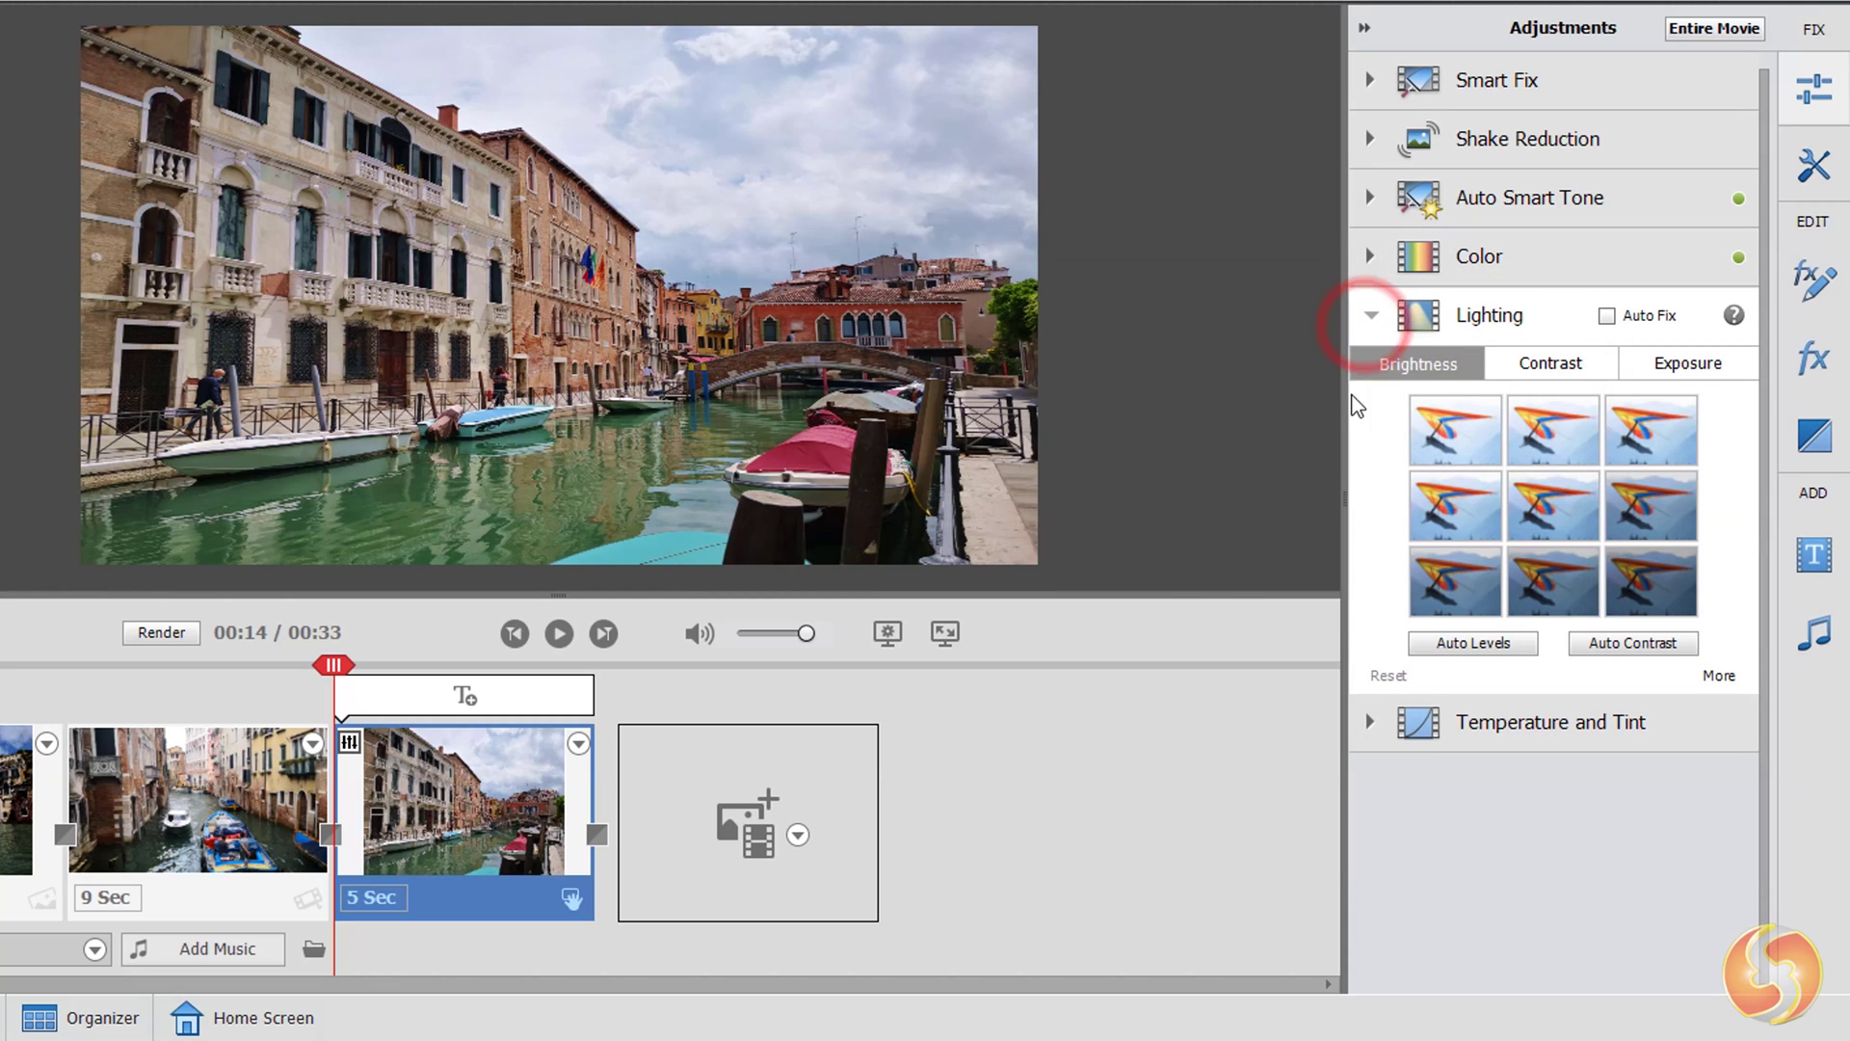
{"action": "left_click", "coordinate": [1547, 512]}
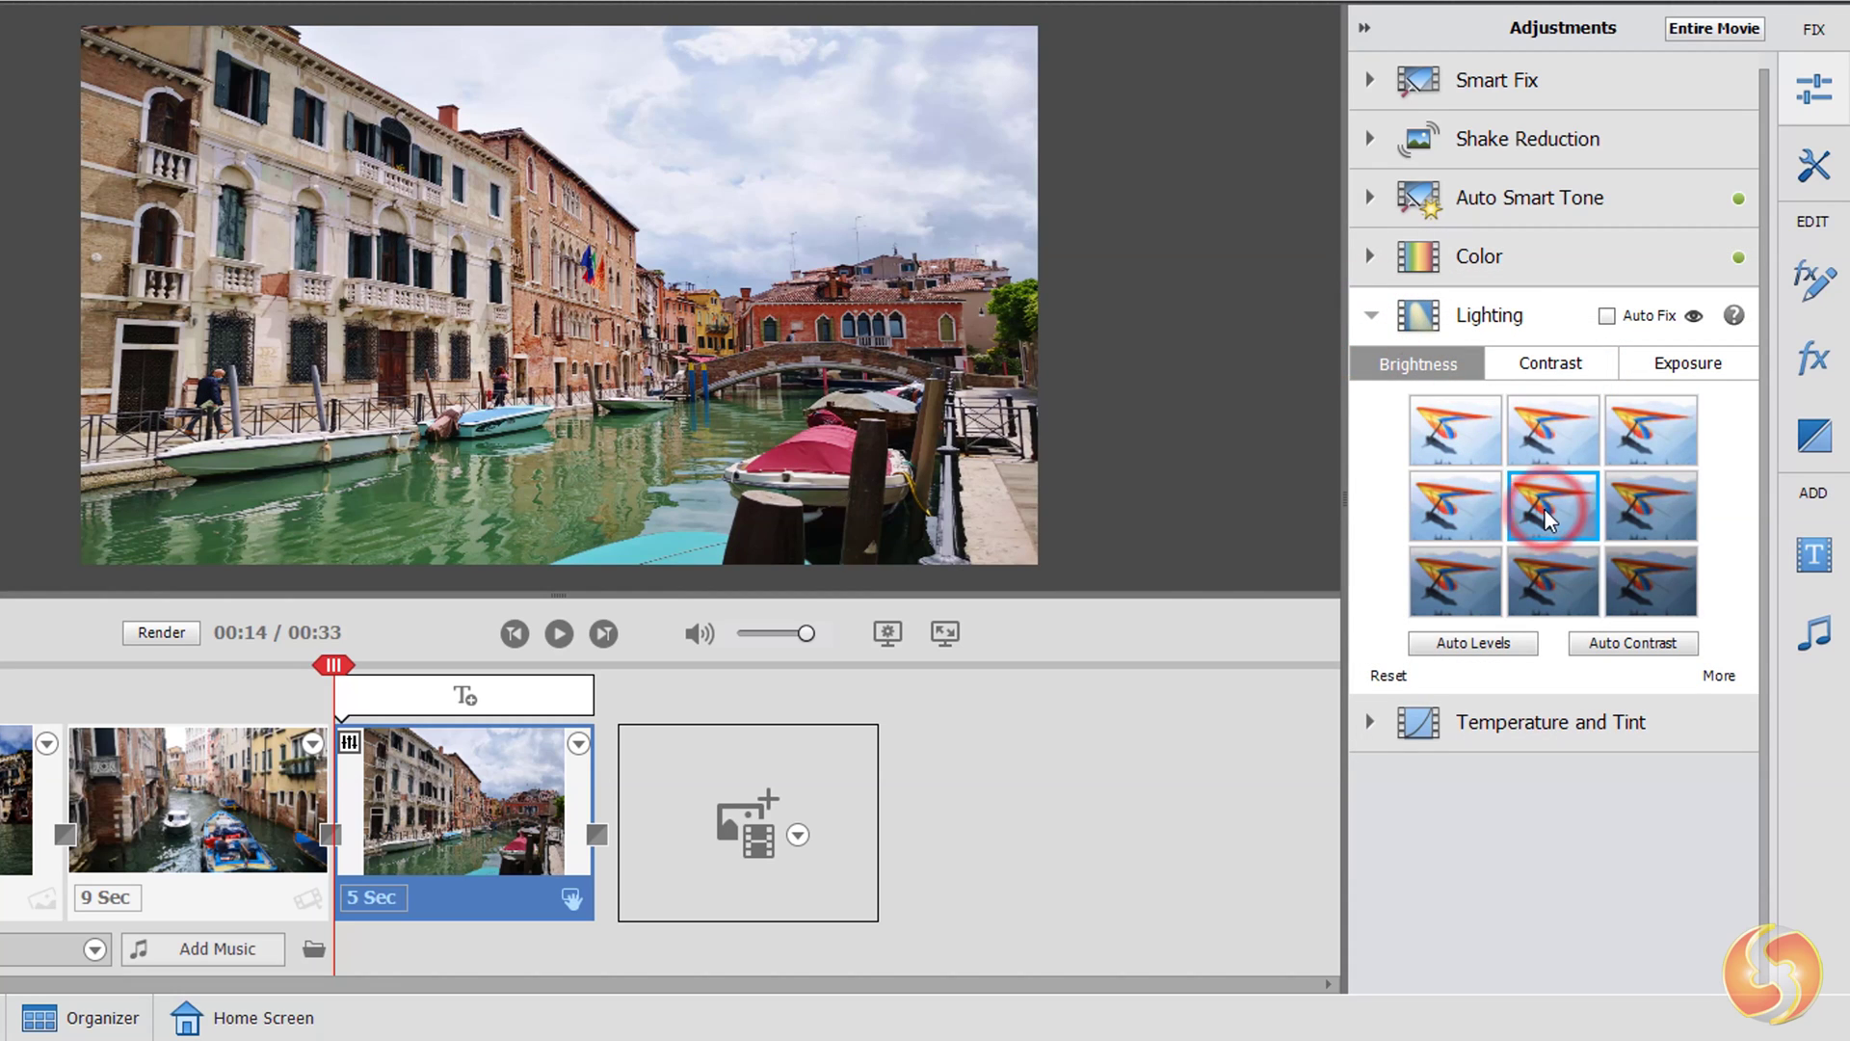
{"action": "left_click", "coordinate": [1571, 364]}
{"action": "left_click", "coordinate": [1456, 430]}
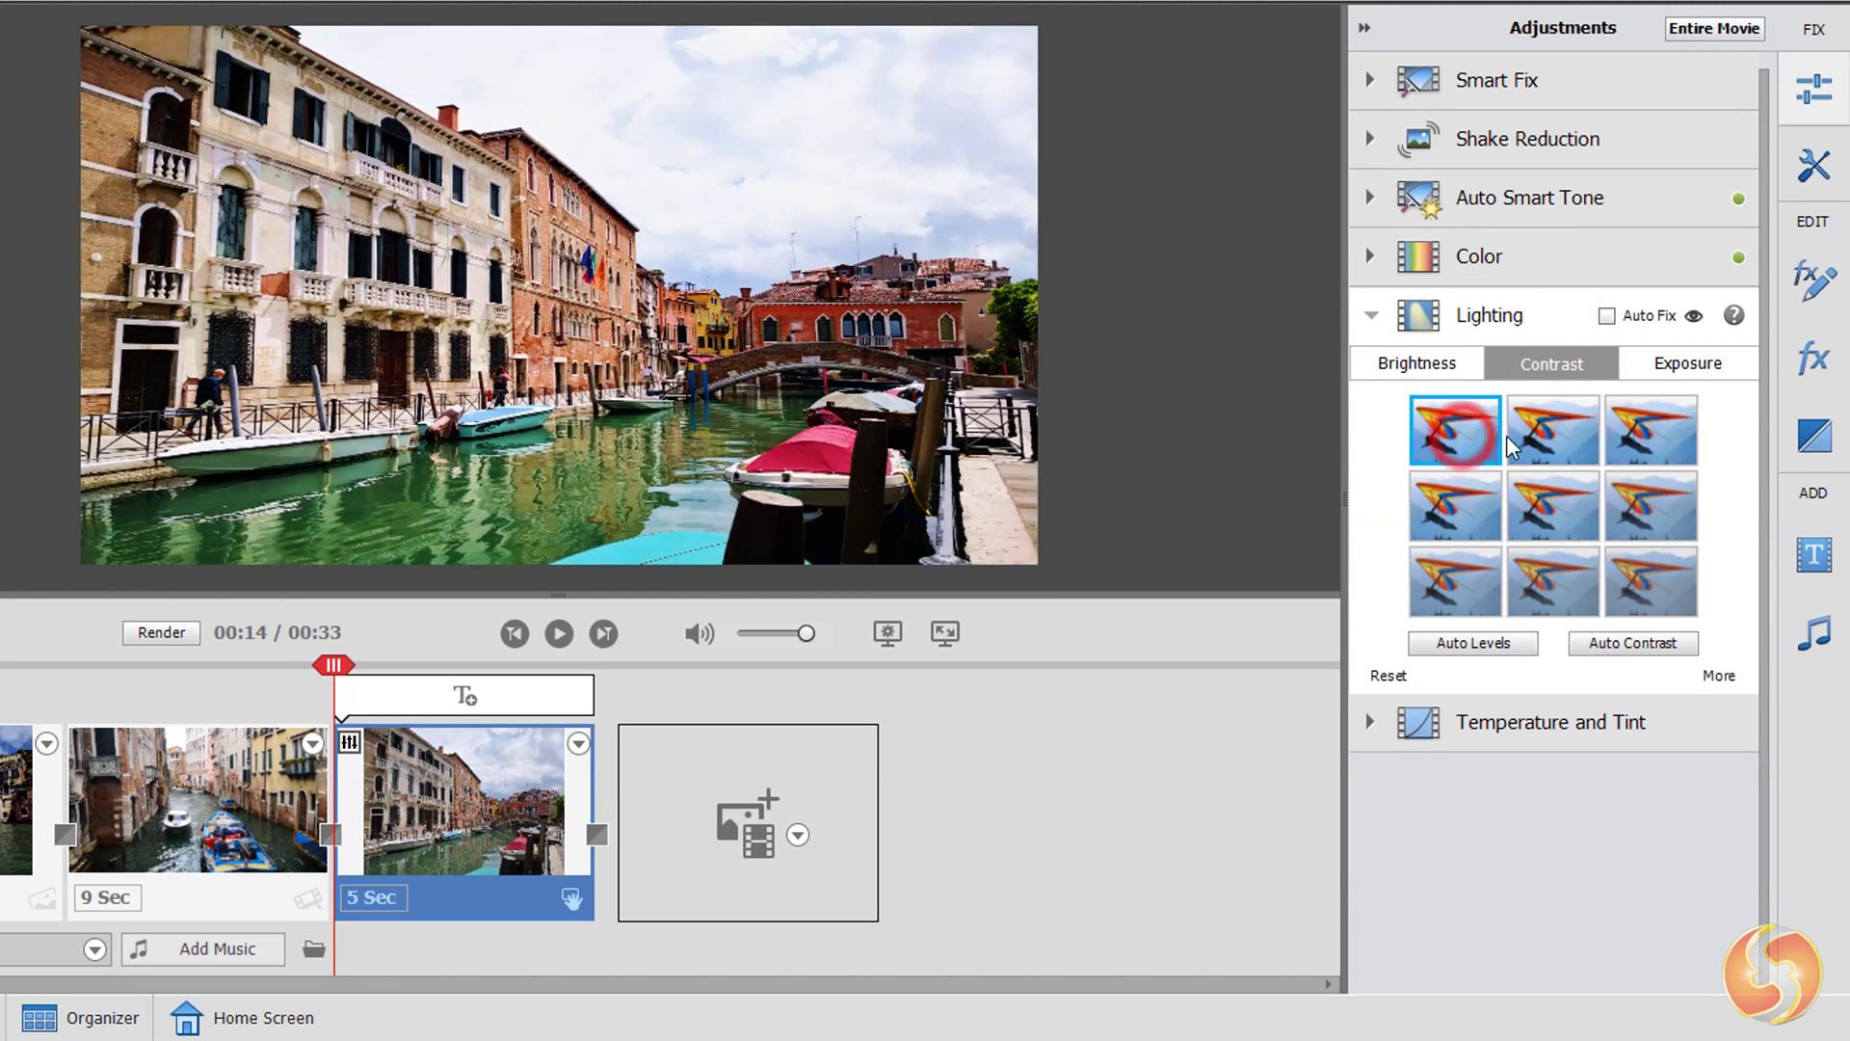
{"action": "left_click", "coordinate": [1547, 434]}
{"action": "left_click", "coordinate": [1553, 505]}
{"action": "left_click", "coordinate": [1681, 363]}
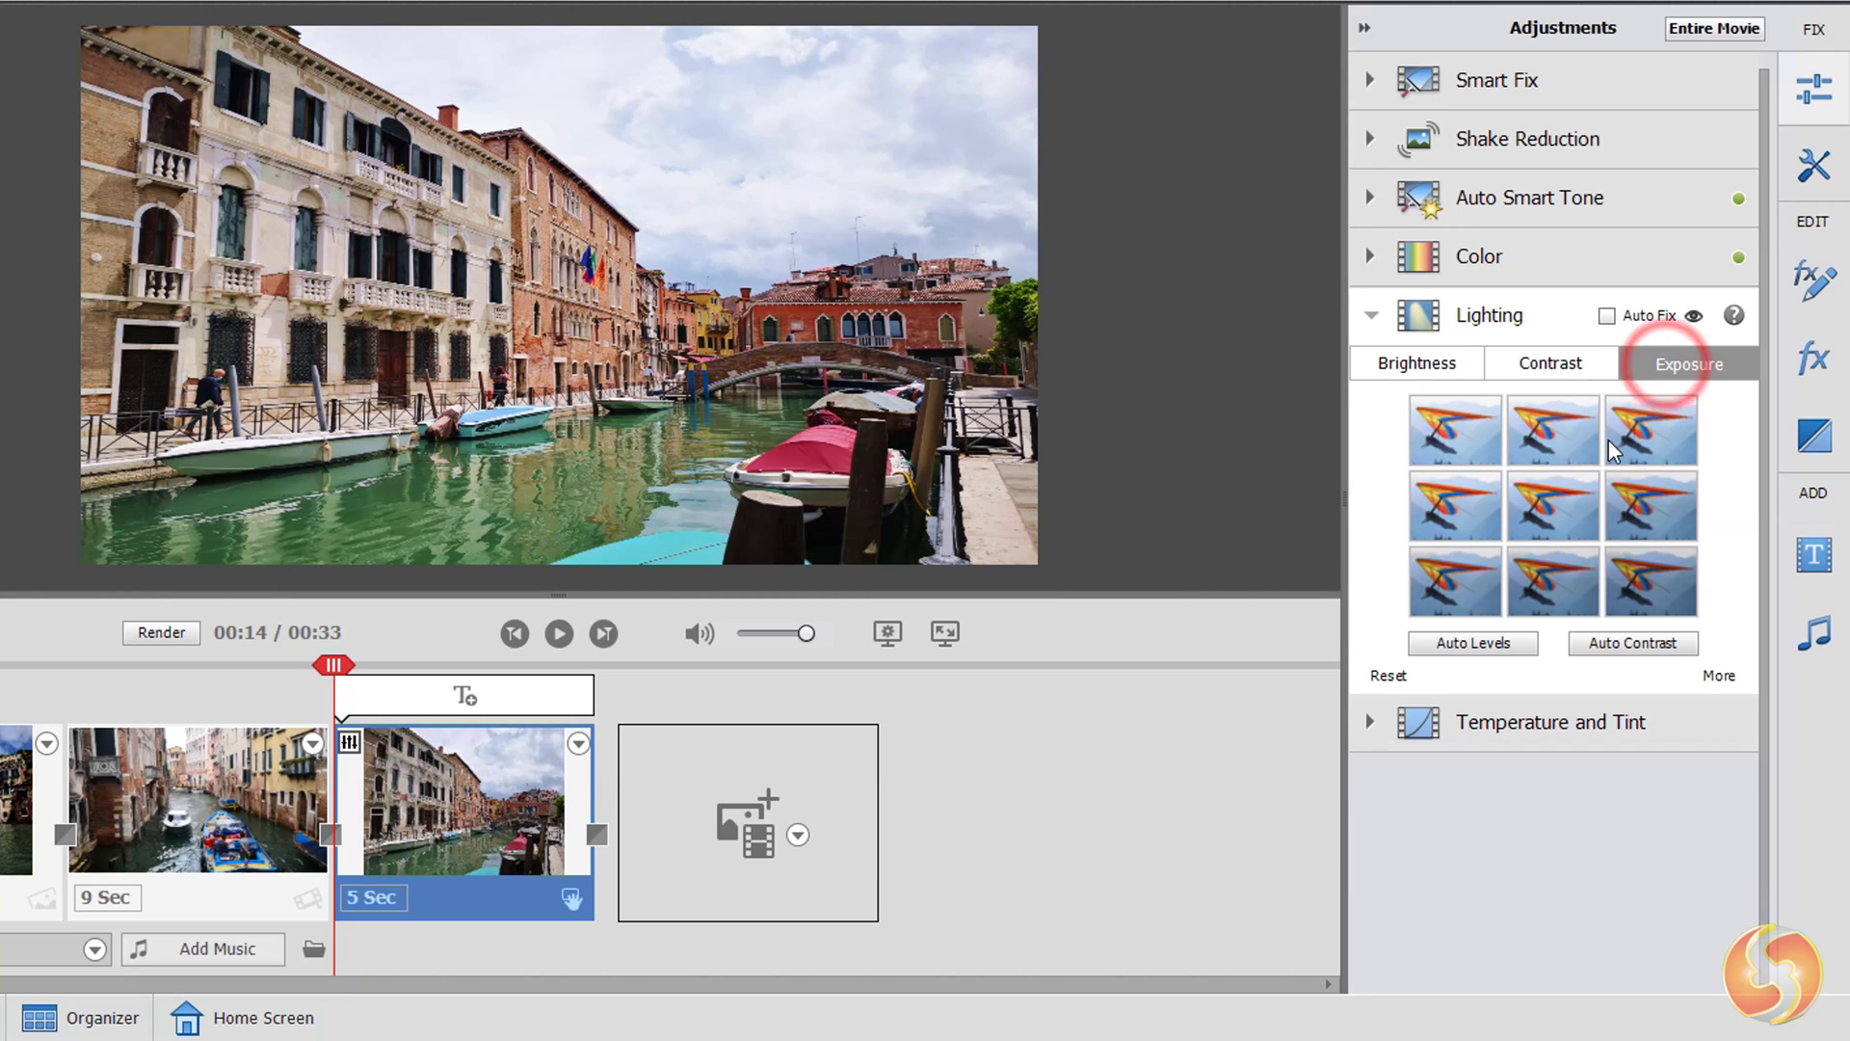
{"action": "left_click", "coordinate": [1533, 426]}
{"action": "left_click", "coordinate": [1449, 431]}
{"action": "left_click", "coordinate": [1527, 506]}
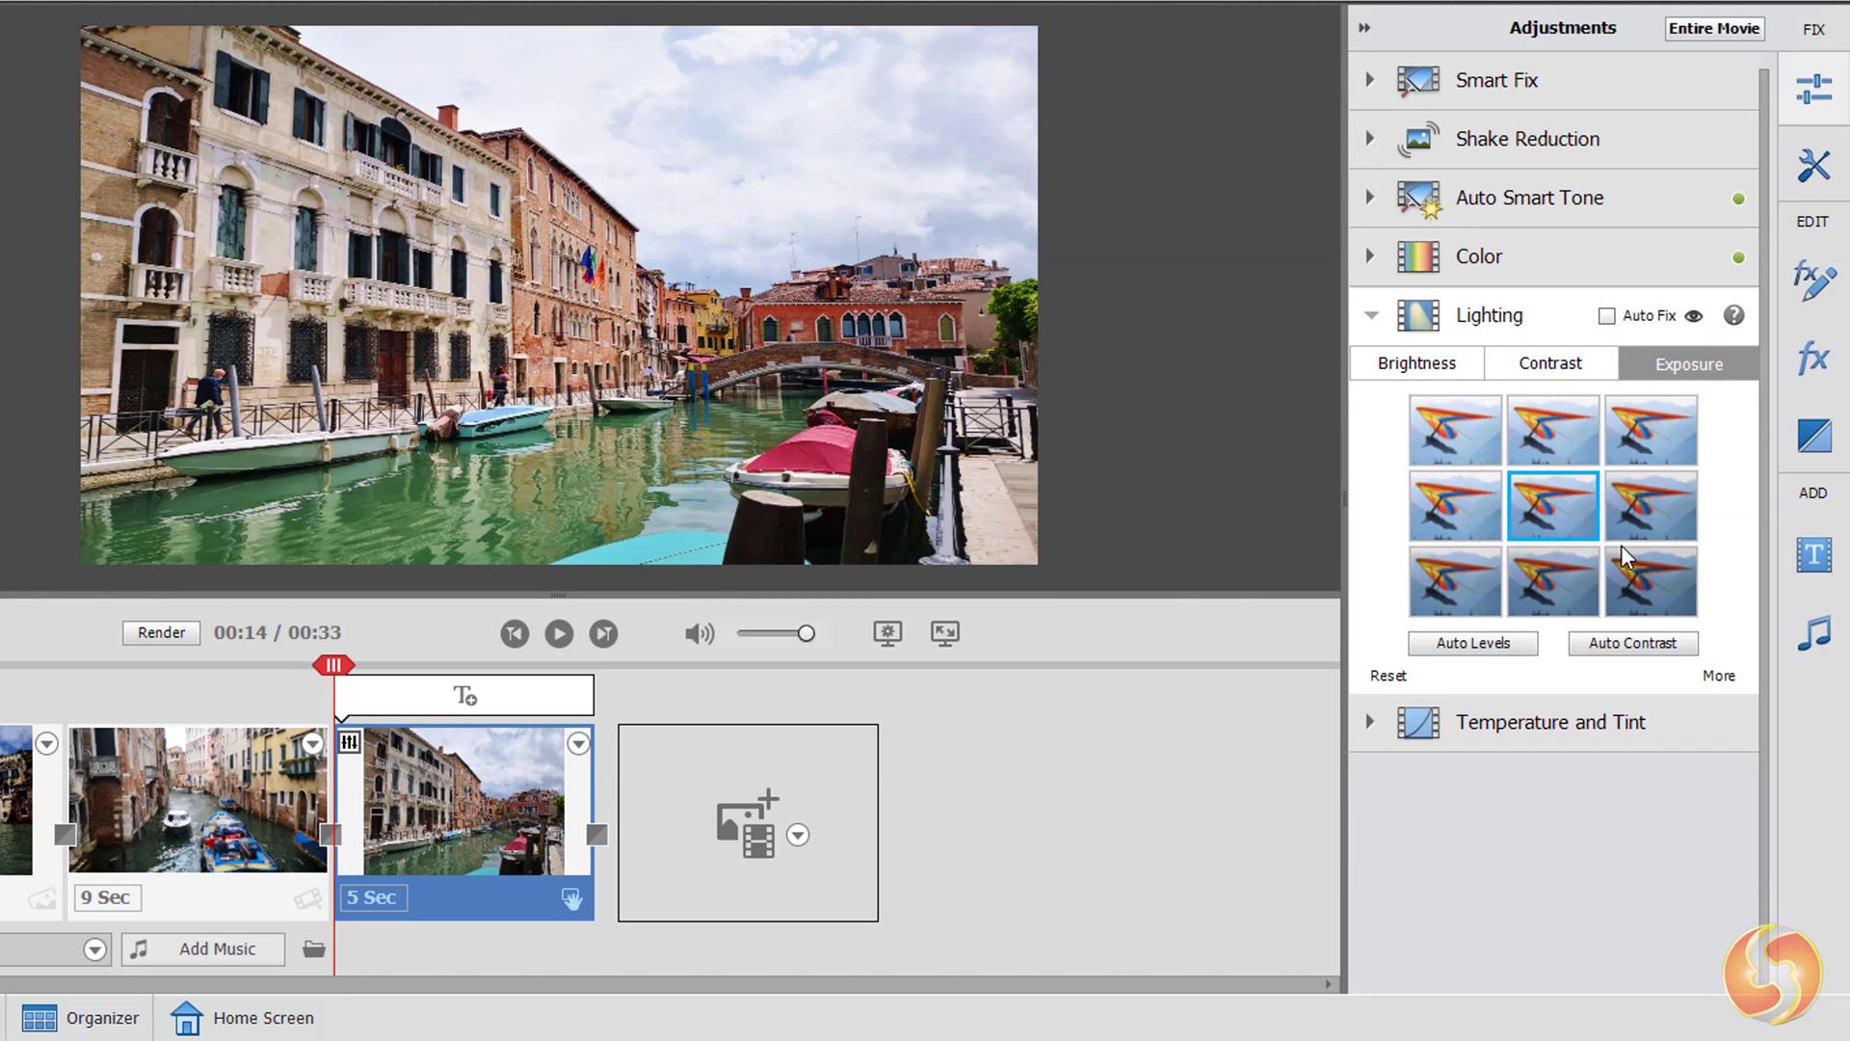
{"action": "left_click", "coordinate": [1370, 315]}
Step: Experiment with temperature and tint presets, then set the colour temperature to 23
{"action": "left_click", "coordinate": [1371, 374]}
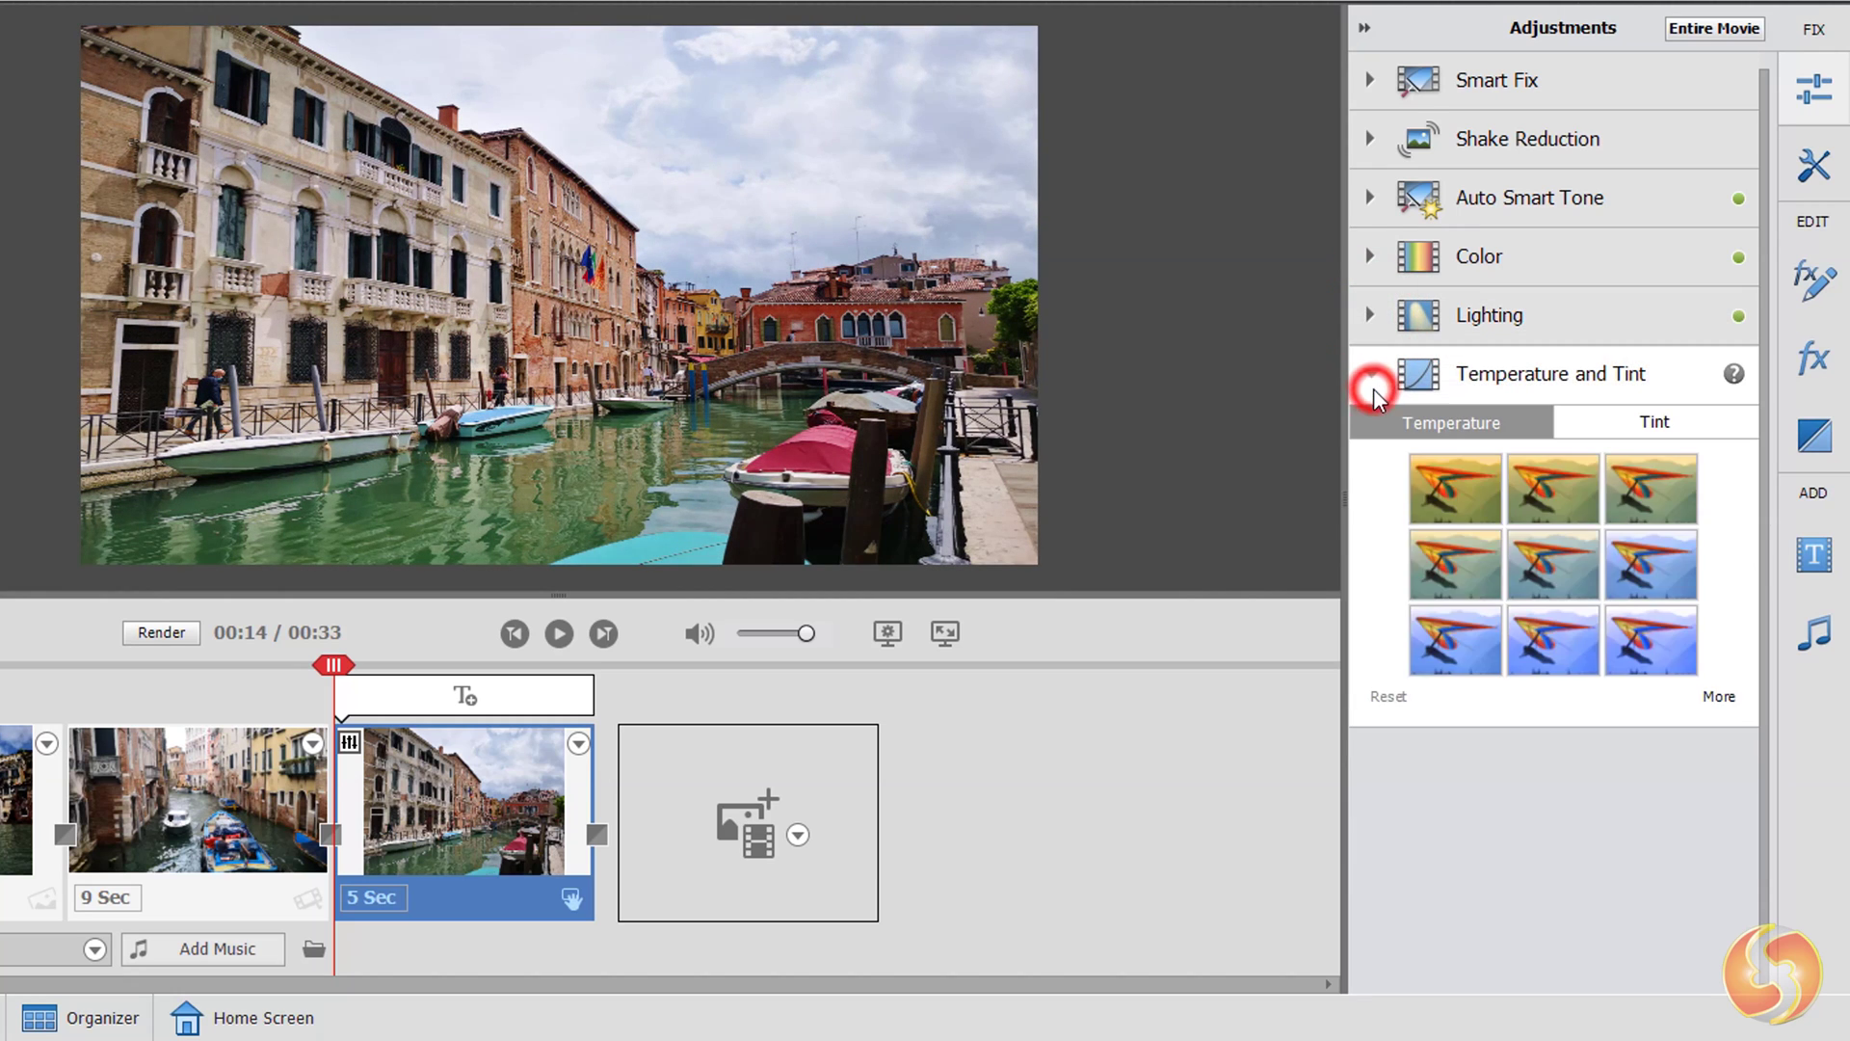
{"action": "left_click", "coordinate": [1453, 503]}
{"action": "left_click", "coordinate": [1660, 631]}
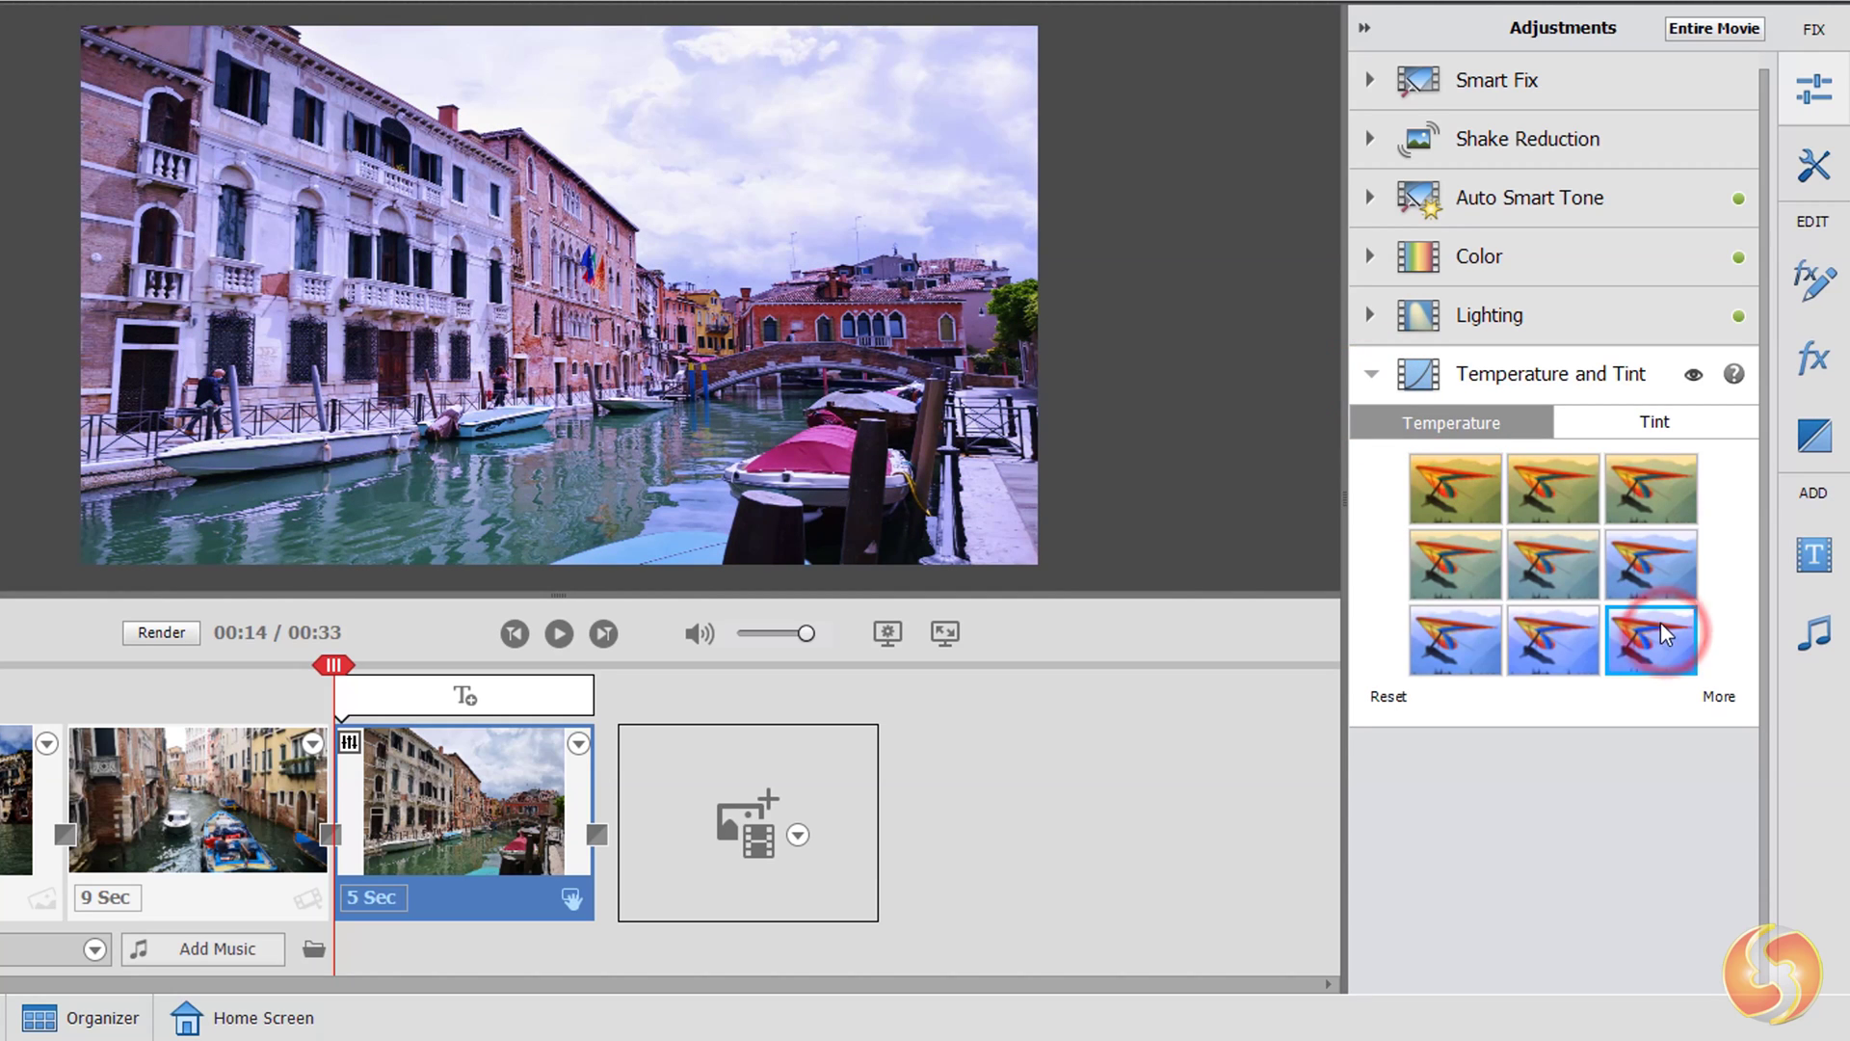
{"action": "left_click", "coordinate": [1654, 421]}
{"action": "left_click", "coordinate": [1453, 487]}
{"action": "left_click", "coordinate": [1644, 625]}
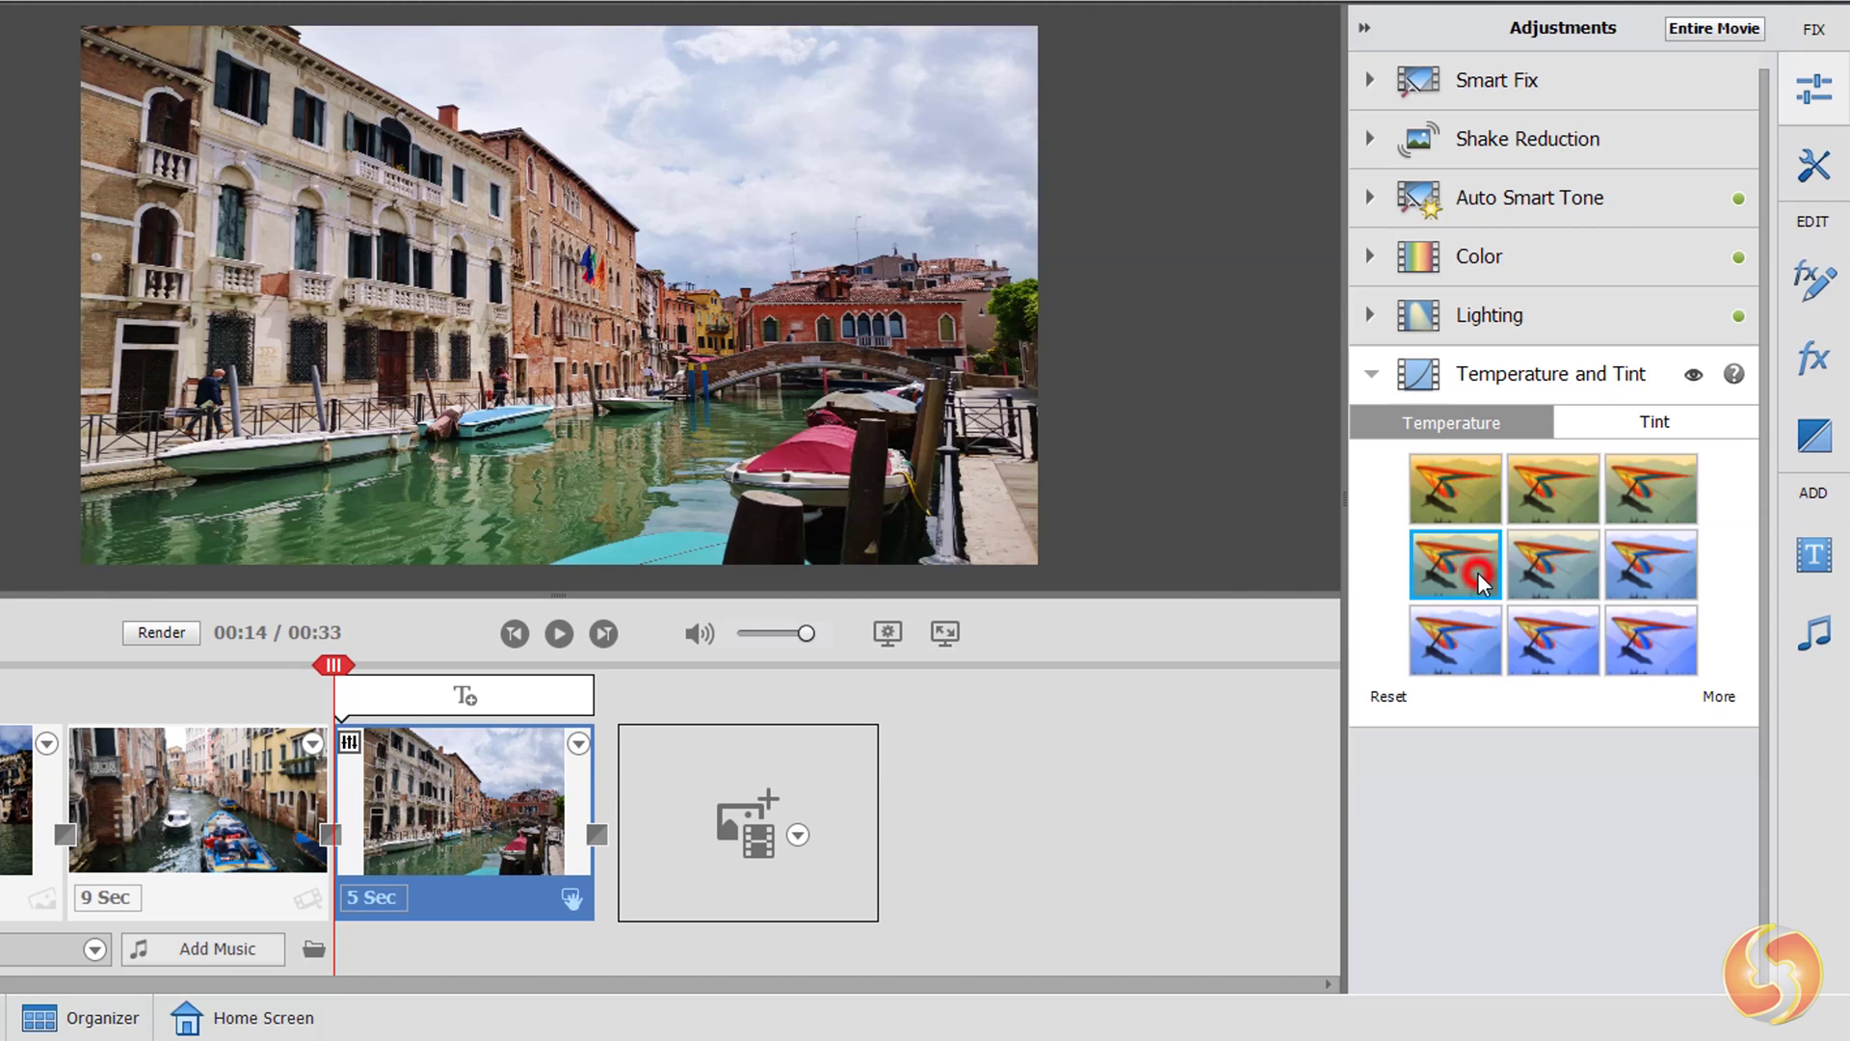
{"action": "left_click", "coordinate": [1465, 573]}
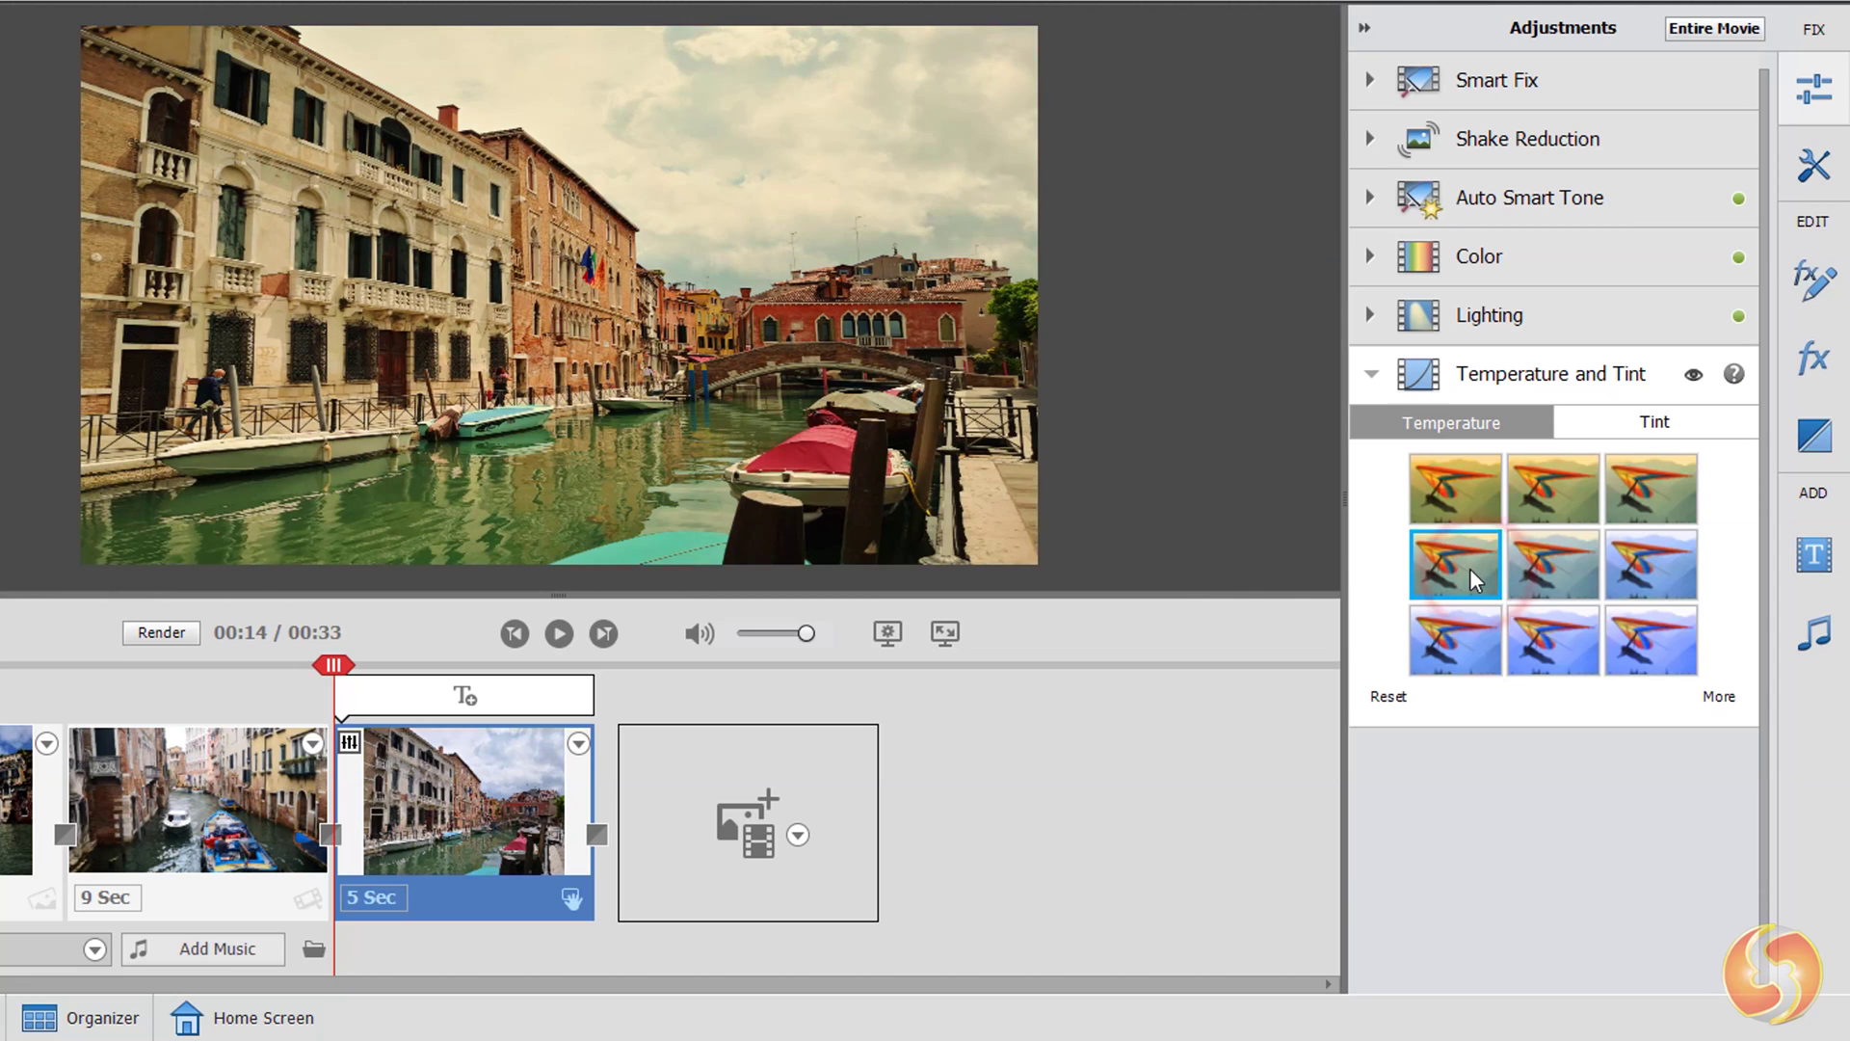
{"action": "left_click", "coordinate": [1659, 576]}
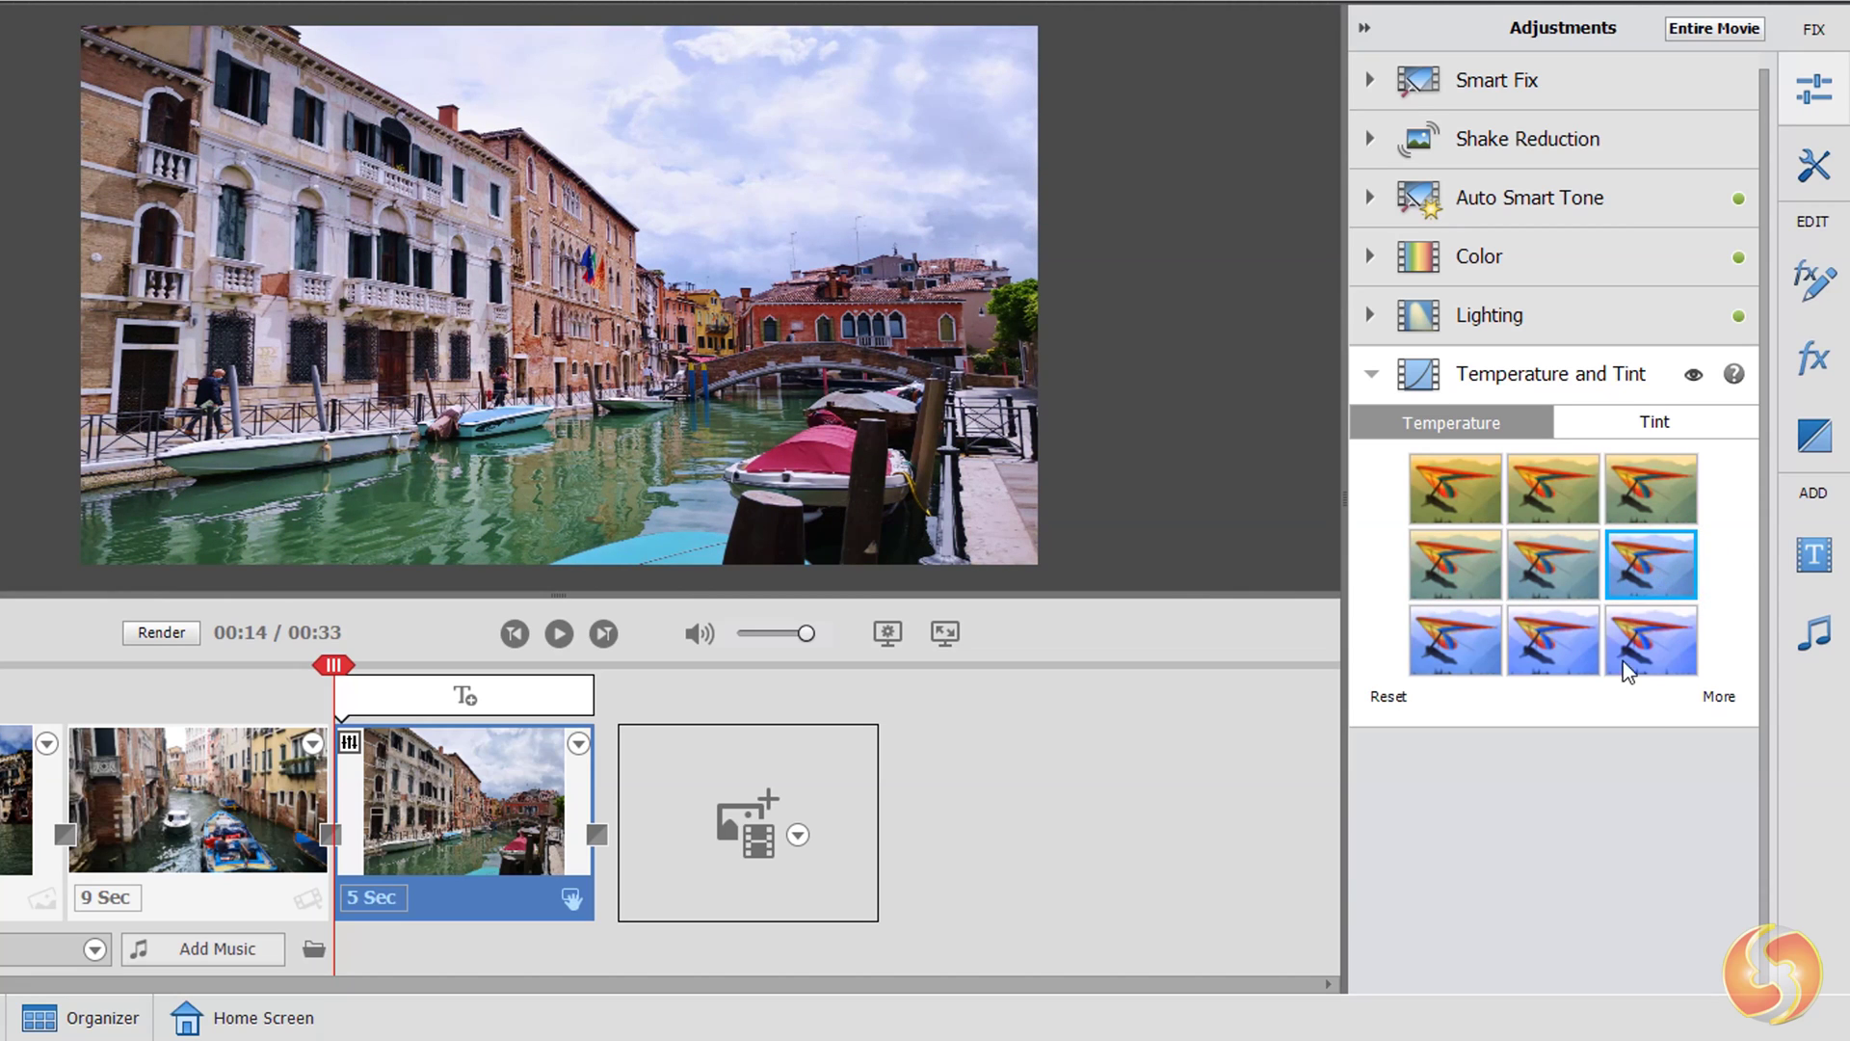
{"action": "left_click", "coordinate": [1719, 697]}
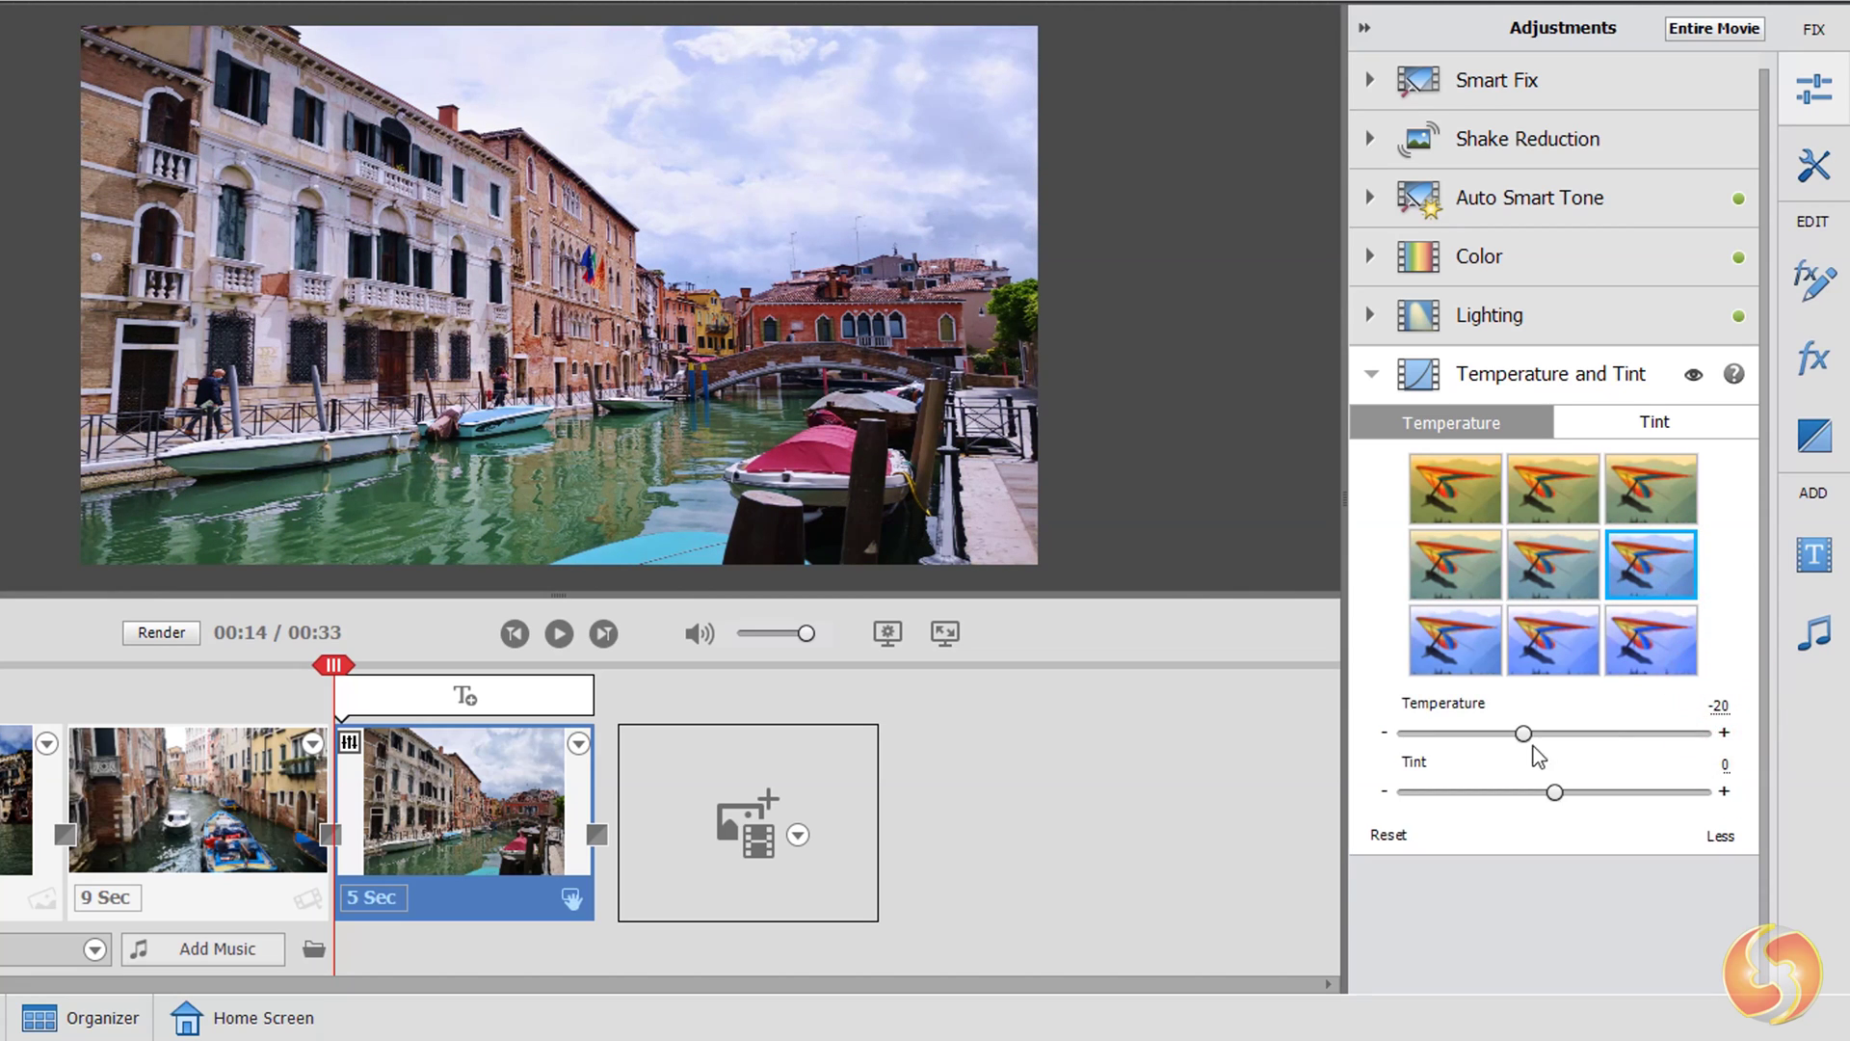
{"action": "left_click_drag", "start_coordinate": [1525, 738], "coordinate": [1609, 792]}
{"action": "left_click", "coordinate": [1372, 373]}
Step: Toggle the lighting adjustment off and on to compare the clip before and after
{"action": "left_click", "coordinate": [1372, 315]}
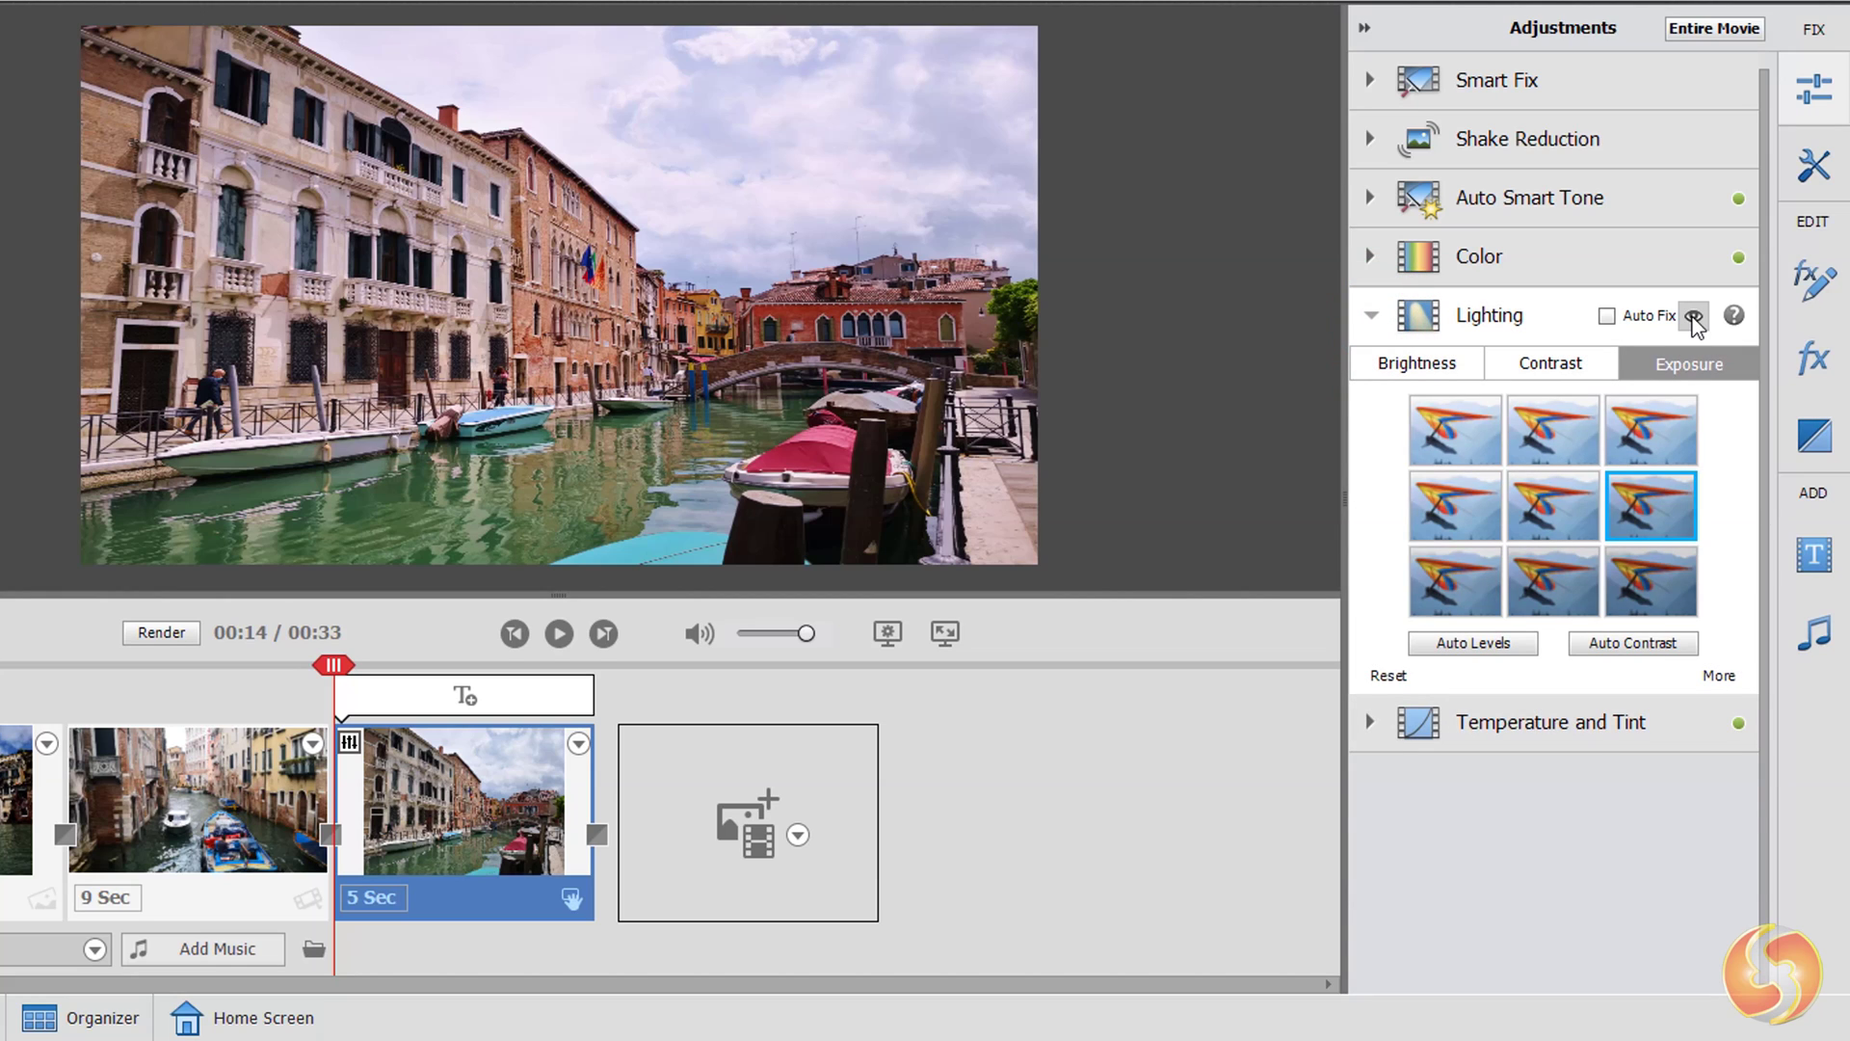
{"action": "left_click", "coordinate": [1693, 318]}
{"action": "left_click", "coordinate": [1694, 318]}
{"action": "left_click", "coordinate": [1693, 318]}
Step: Target the Entire Movie and choose the fully desaturated Saturation preset, then scrub back to check earlier clips
{"action": "left_click", "coordinate": [1370, 257]}
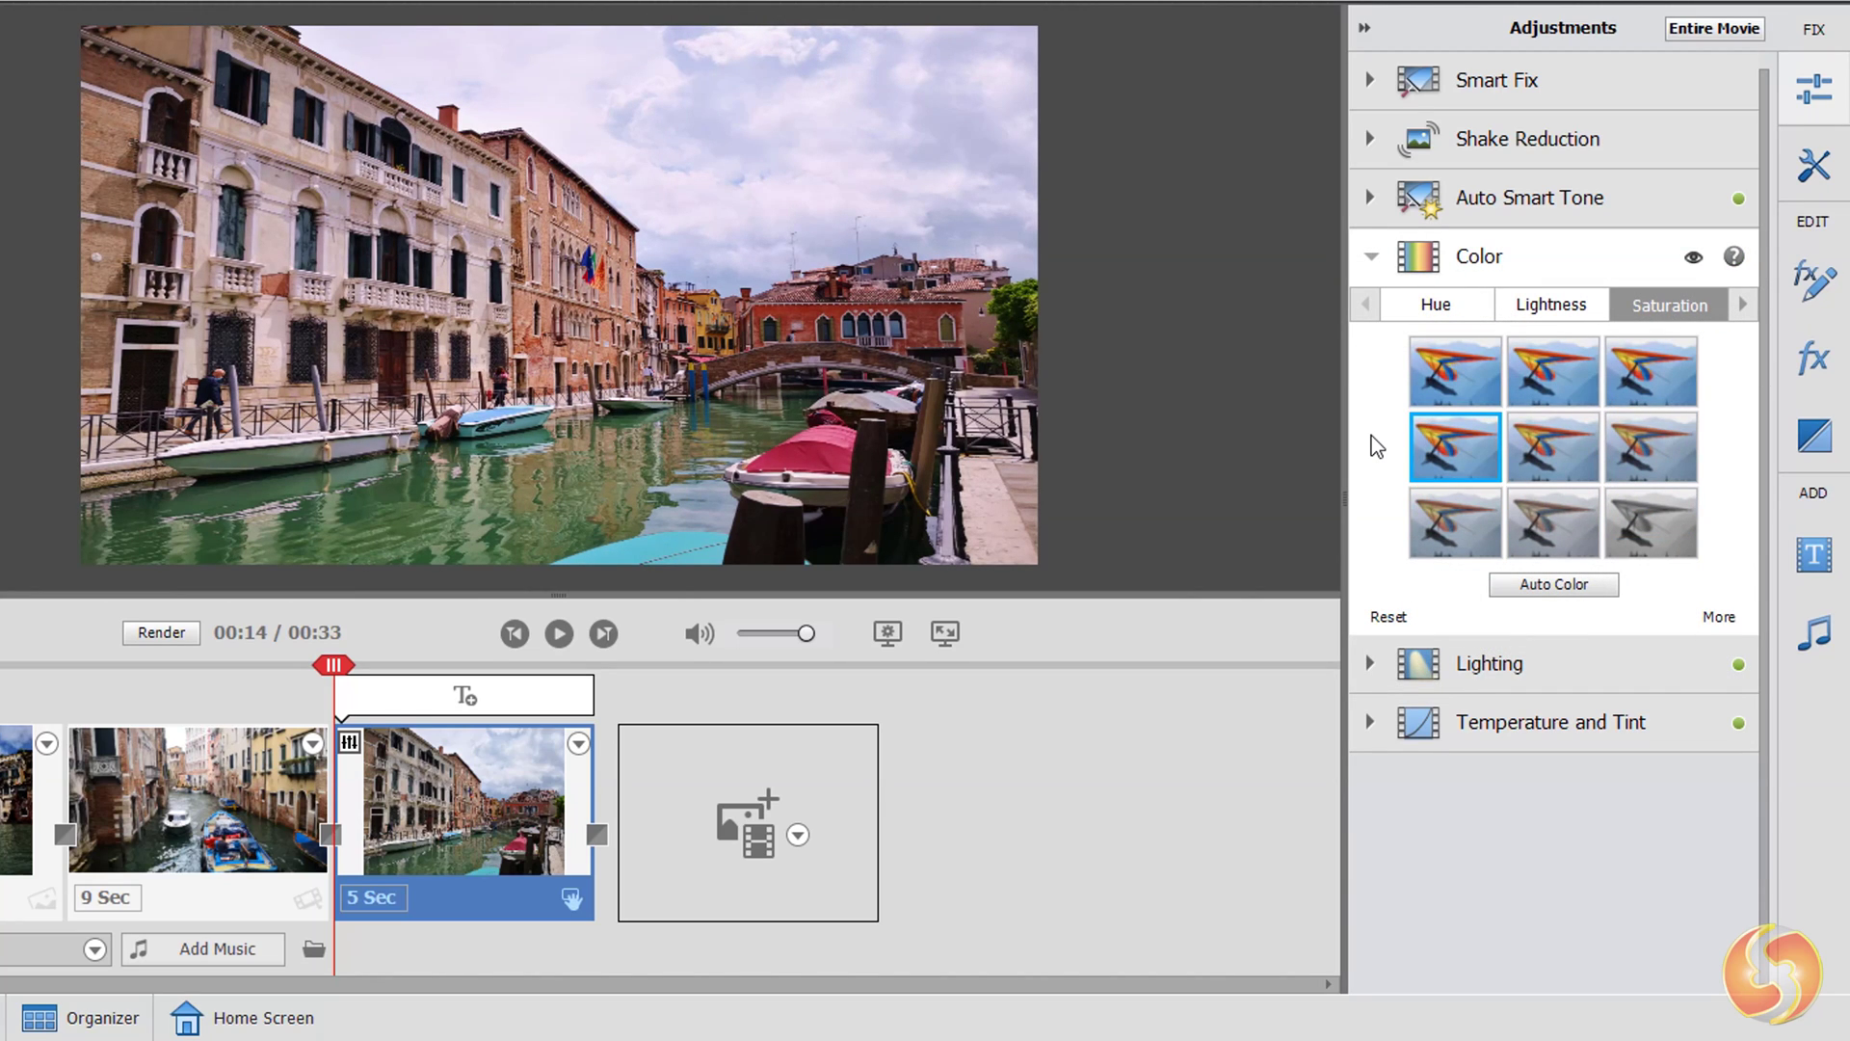
{"action": "left_click", "coordinate": [1716, 29]}
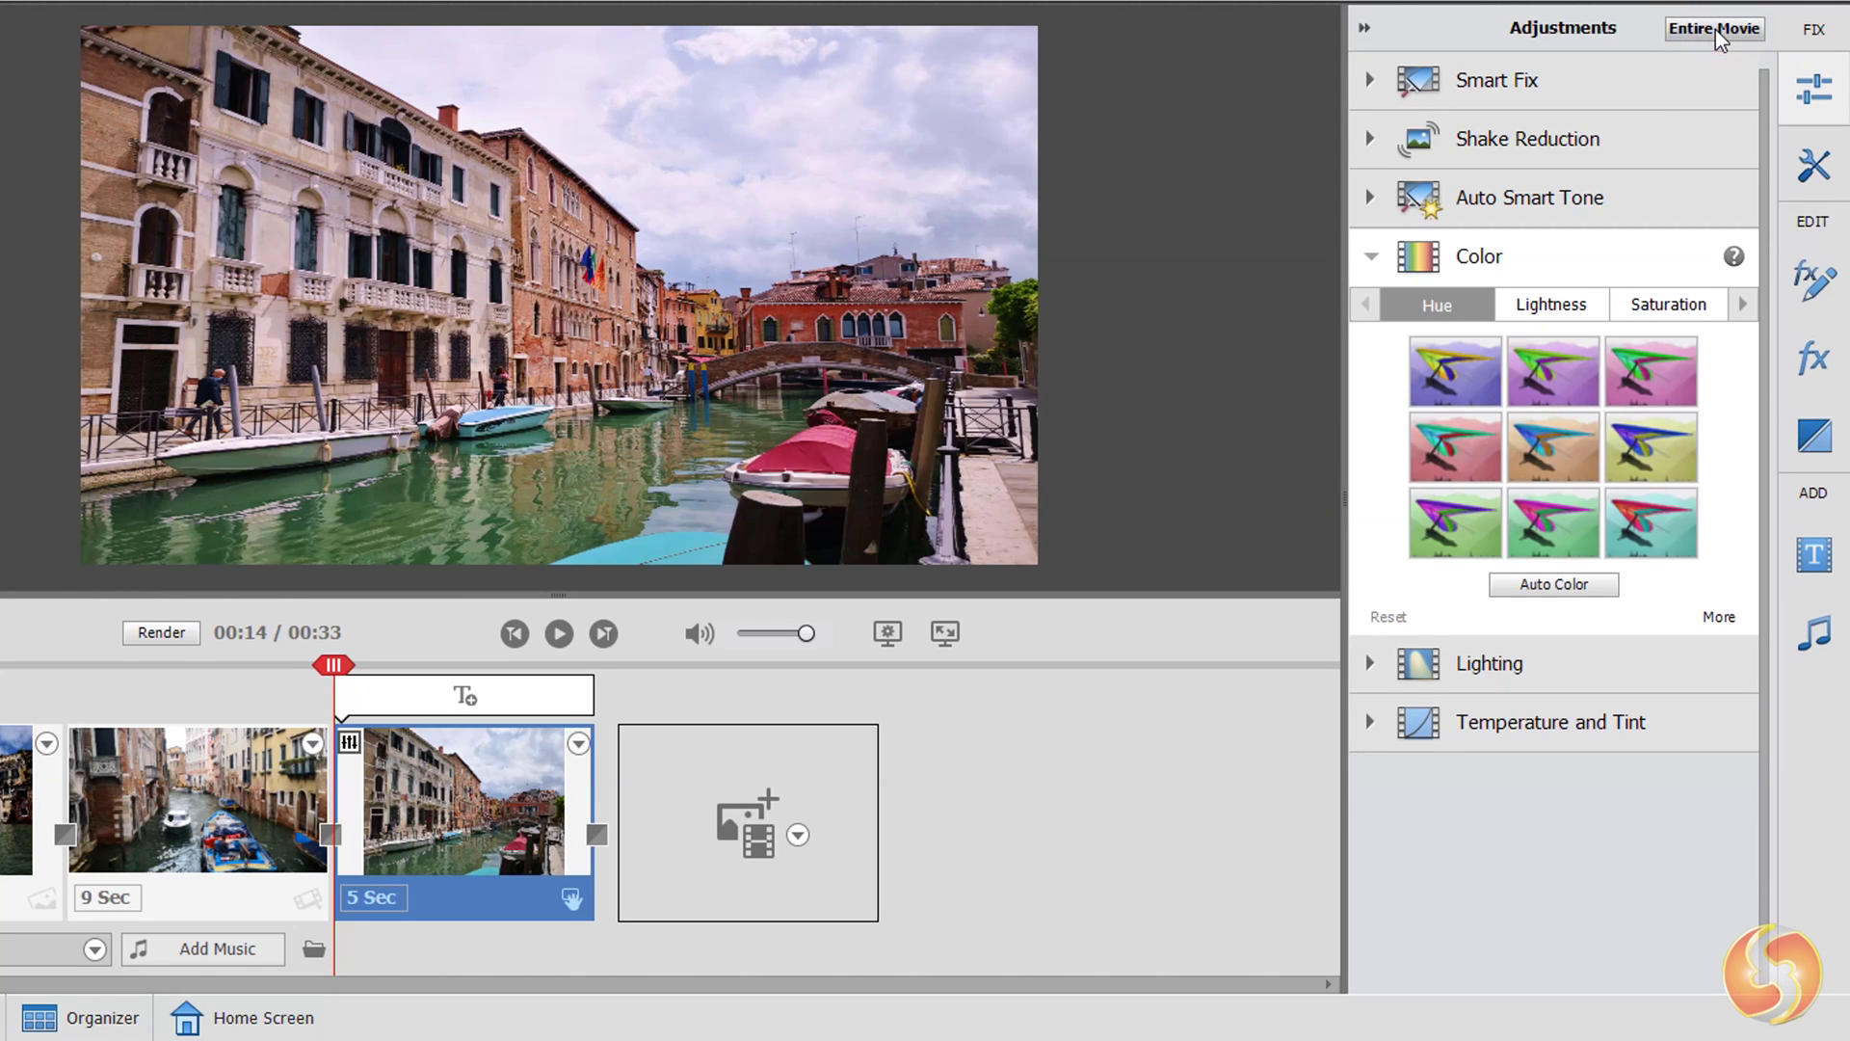
{"action": "left_click", "coordinate": [1673, 310]}
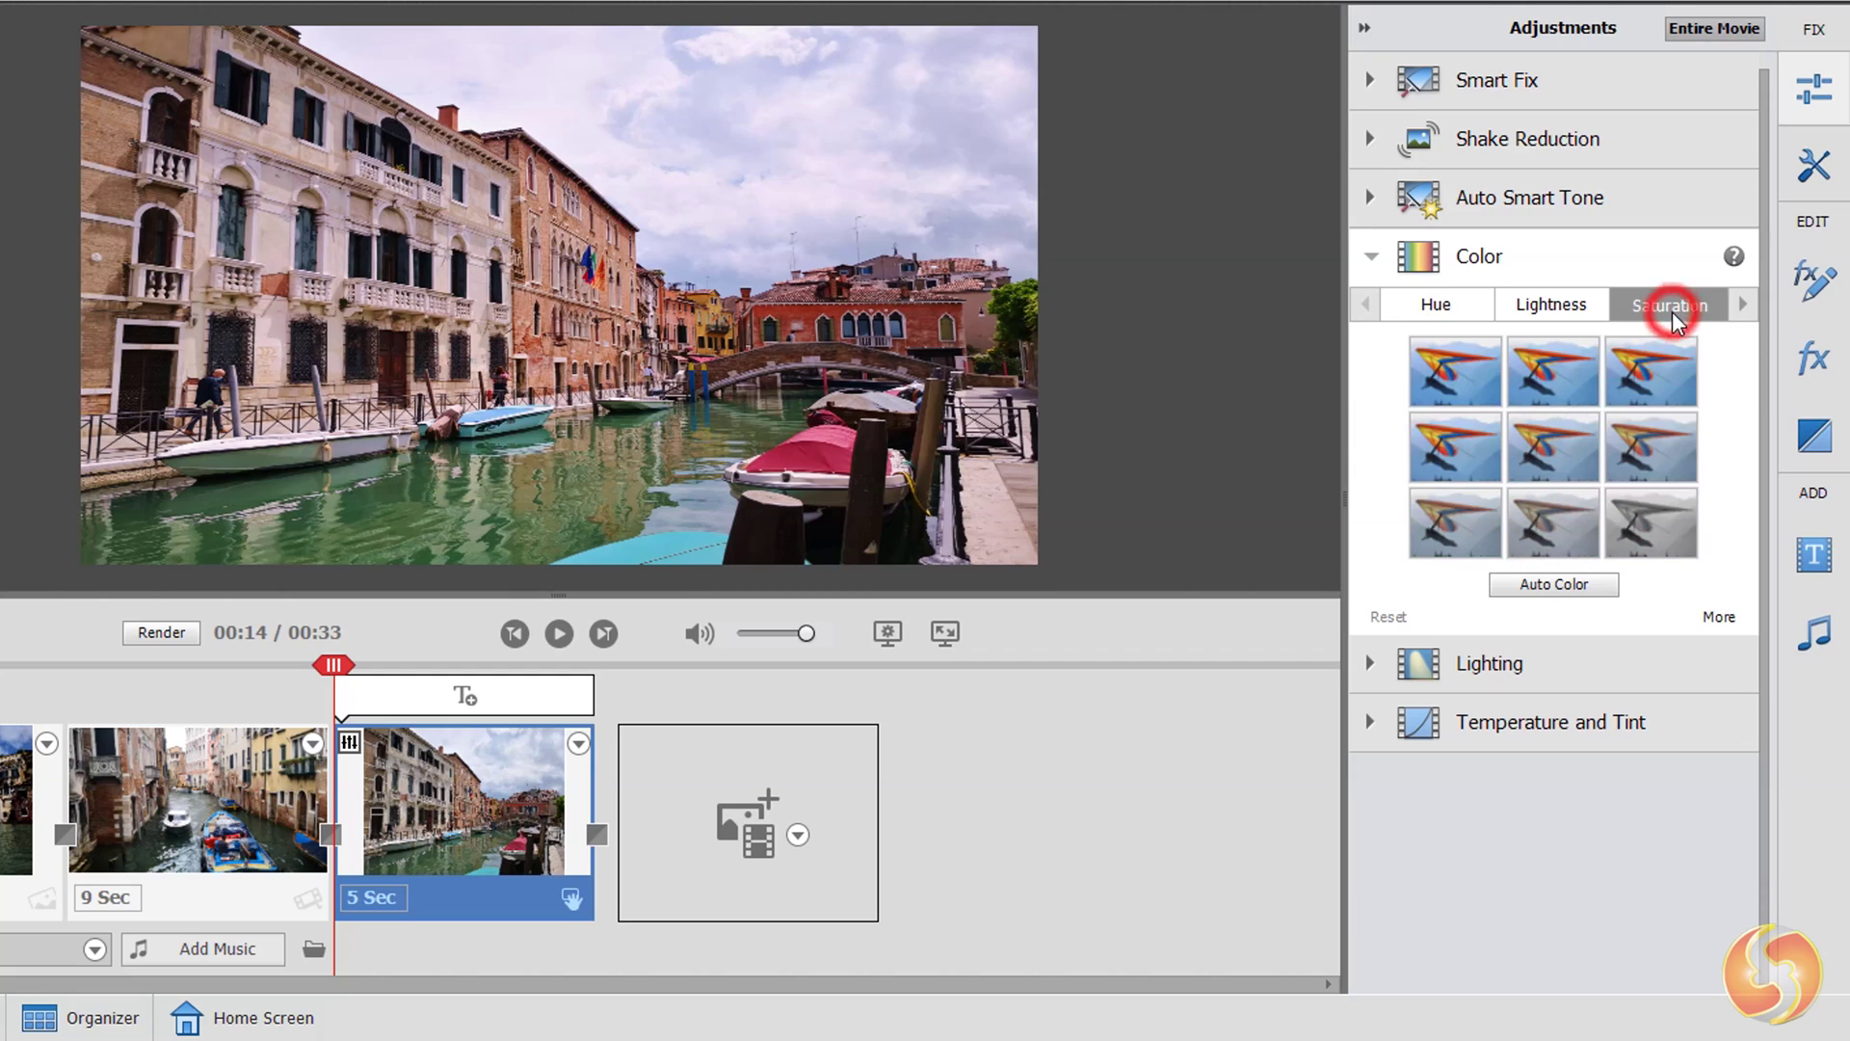
{"action": "left_click", "coordinate": [1646, 536]}
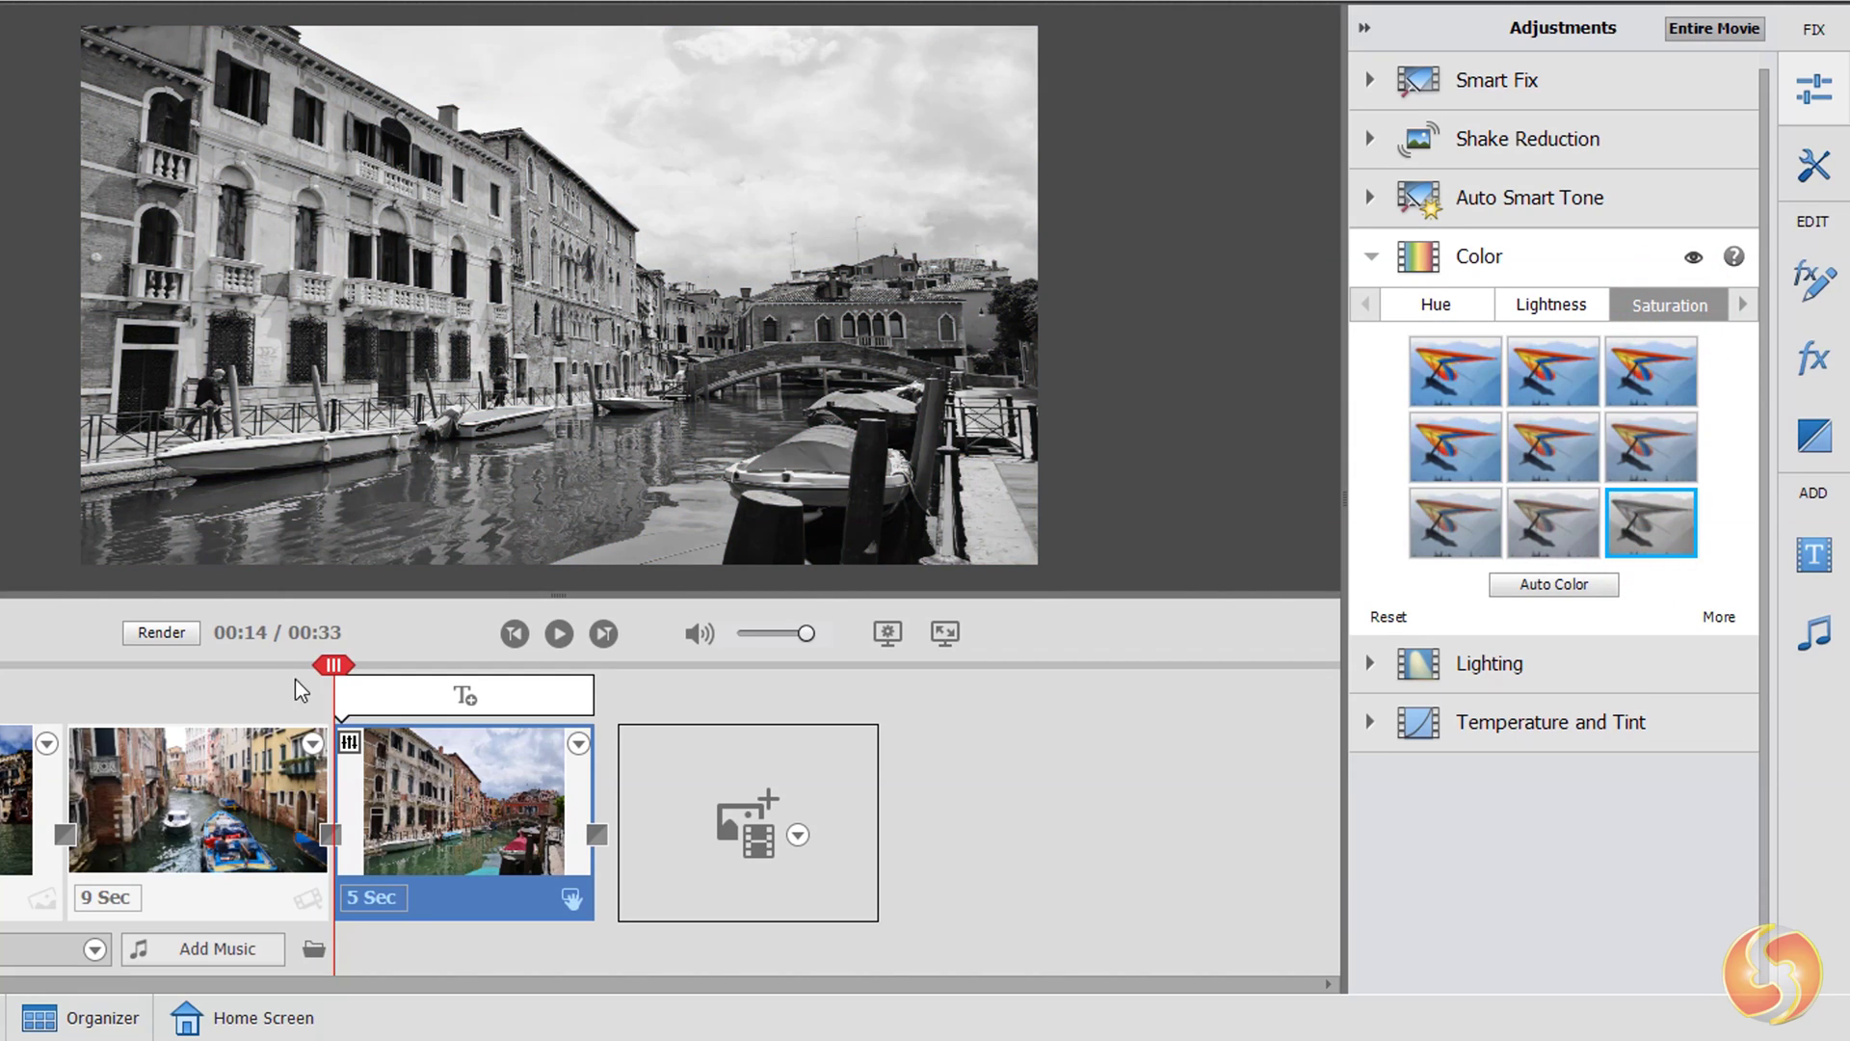
{"action": "left_click_drag", "start_coordinate": [333, 671], "coordinate": [148, 665]}
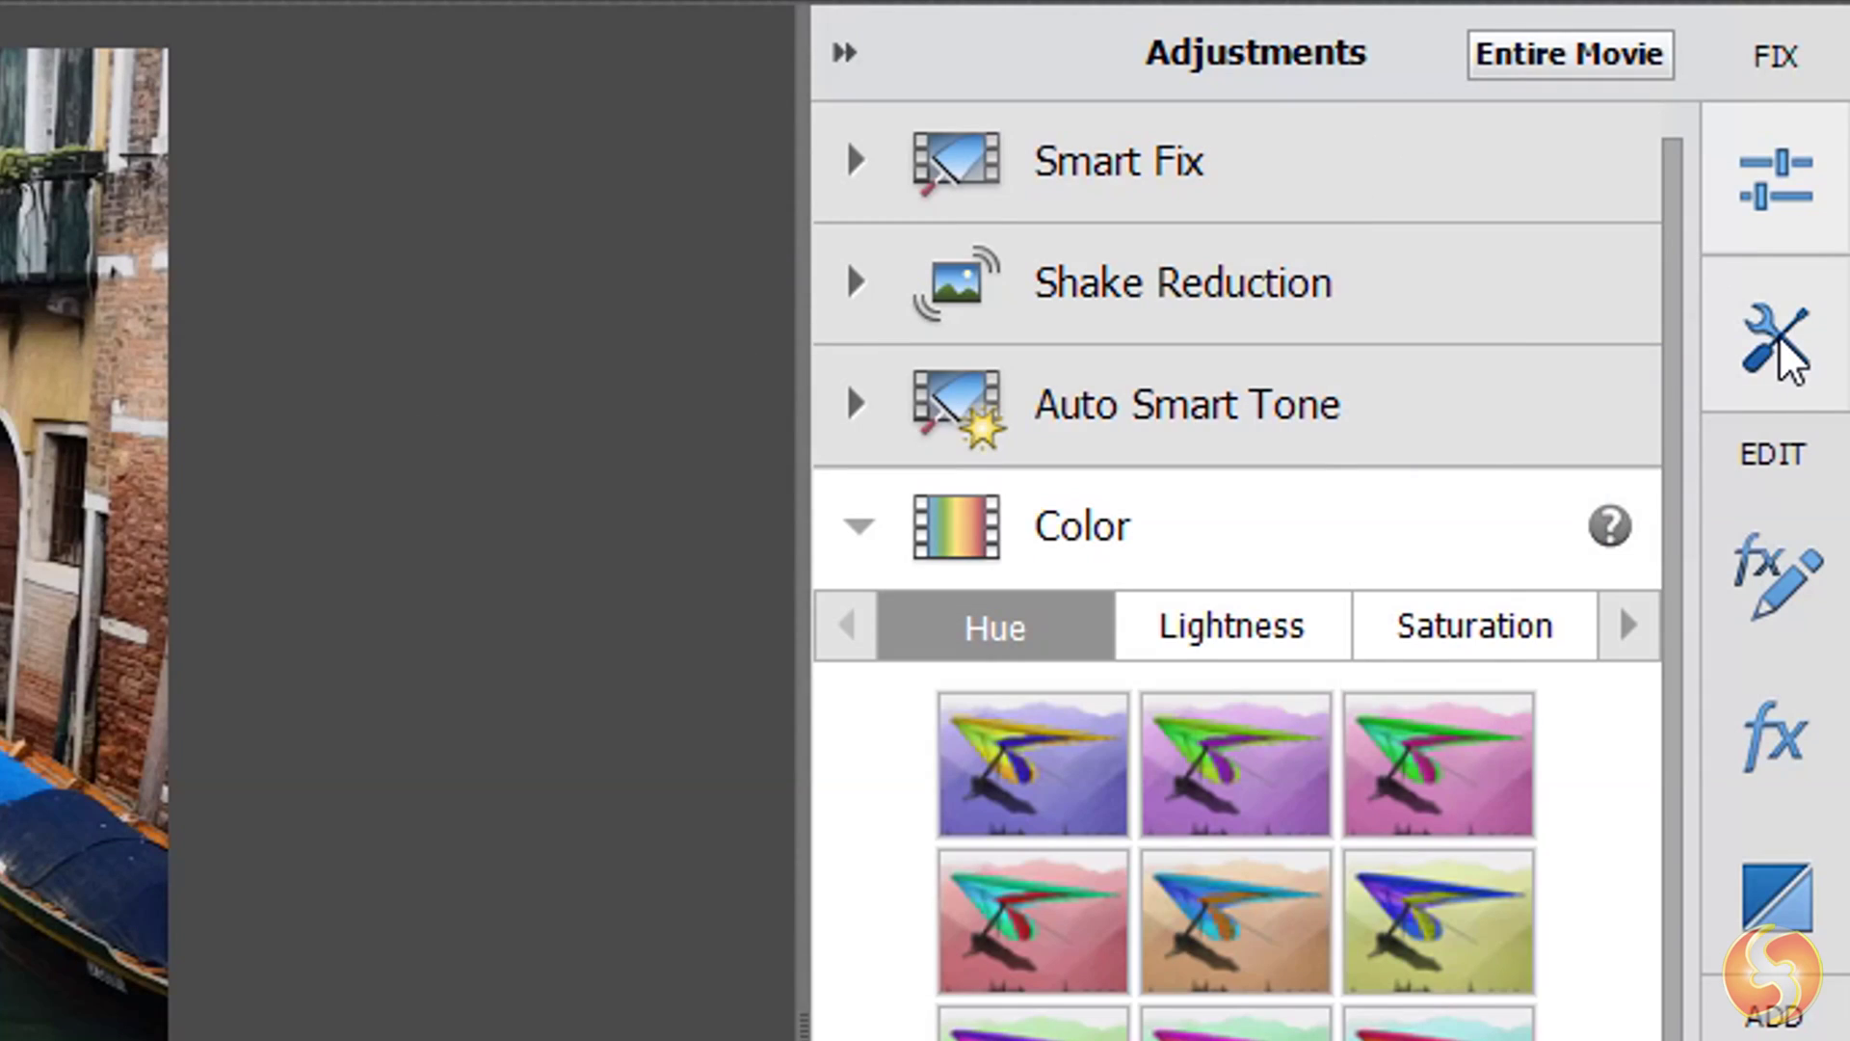
Step: Show the Tools list, then the Applied Effects panel with Motion and Opacity for the 9-second clip
{"action": "left_click", "coordinate": [1779, 340]}
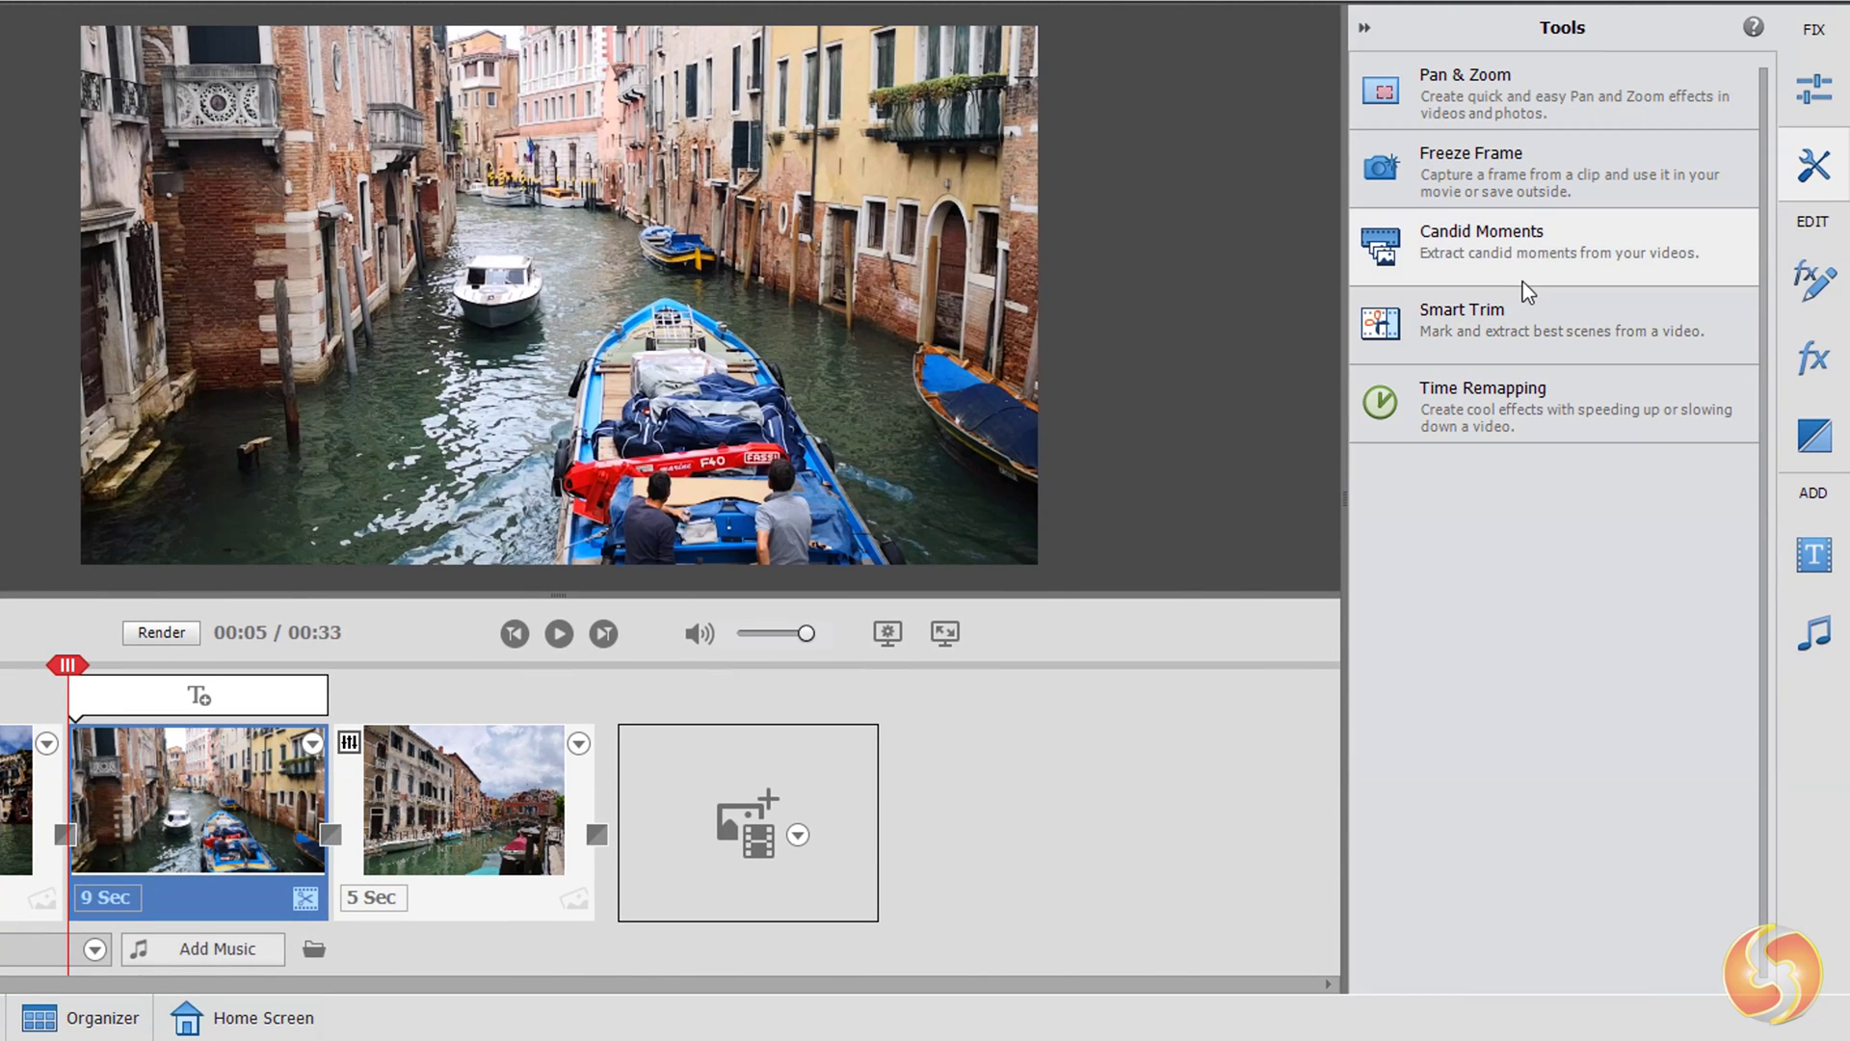
{"action": "left_click", "coordinate": [1831, 289]}
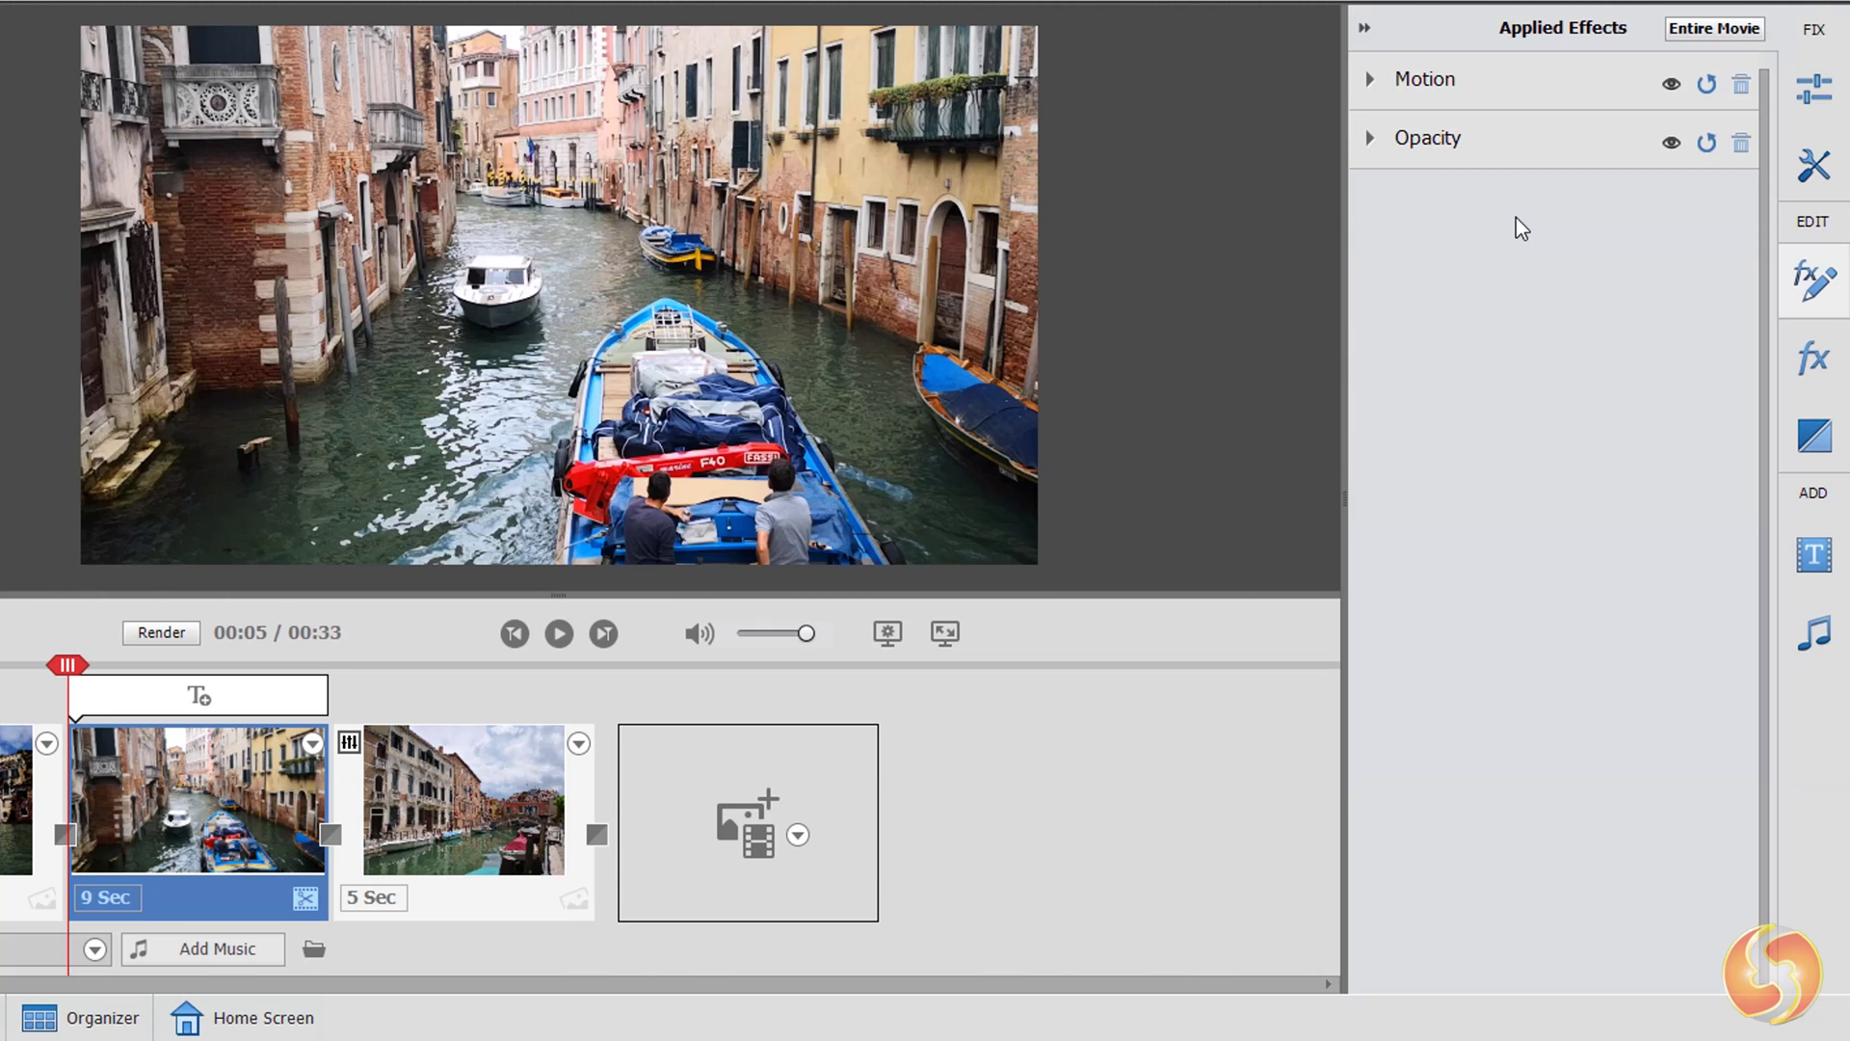
Step: Adjust the clip's Motion, scaling it to about 123%, then to 97% with a slight tilt
{"action": "left_click", "coordinate": [1370, 78]}
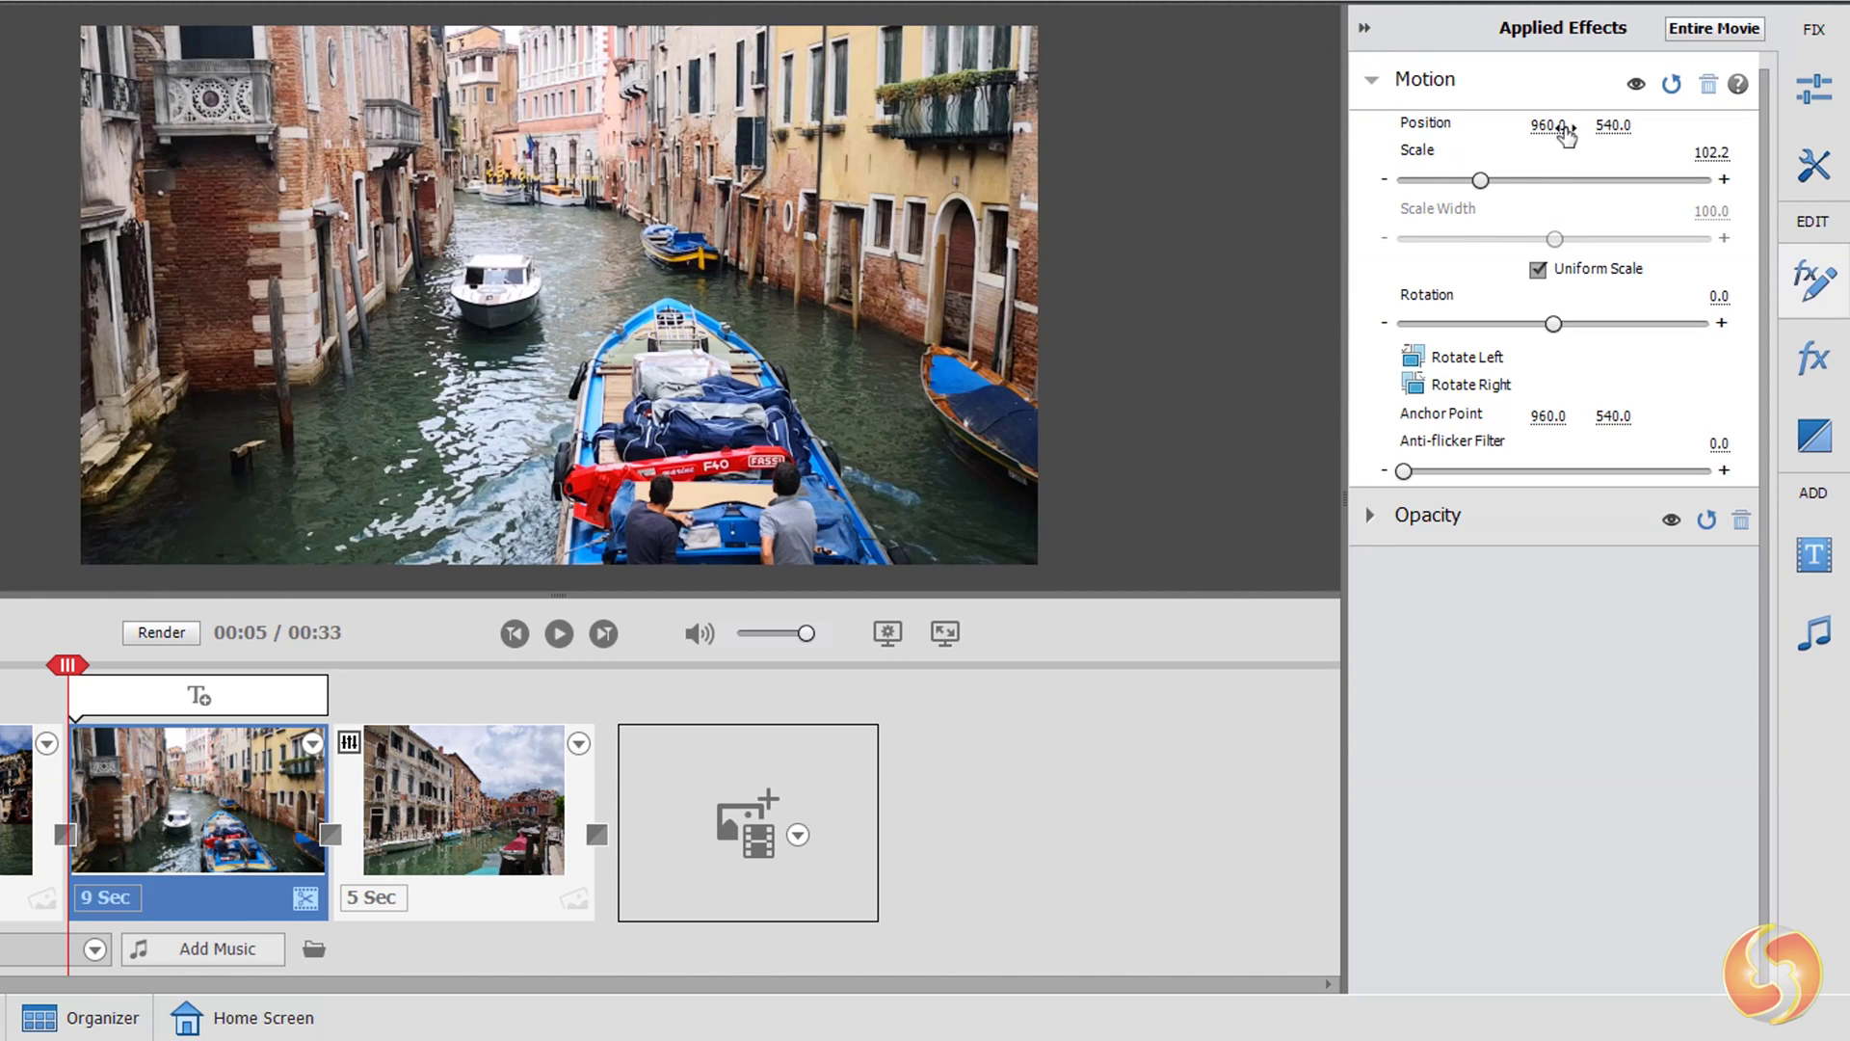
{"action": "left_click", "coordinate": [1549, 127]}
{"action": "mouse_move", "coordinate": [1480, 180]}
{"action": "left_mouse_down"}
{"action": "mouse_move", "coordinate": [1495, 181]}
{"action": "mouse_move", "coordinate": [1476, 180]}
{"action": "left_mouse_up"}
{"action": "left_click_drag", "start_coordinate": [1553, 324], "coordinate": [1555, 325]}
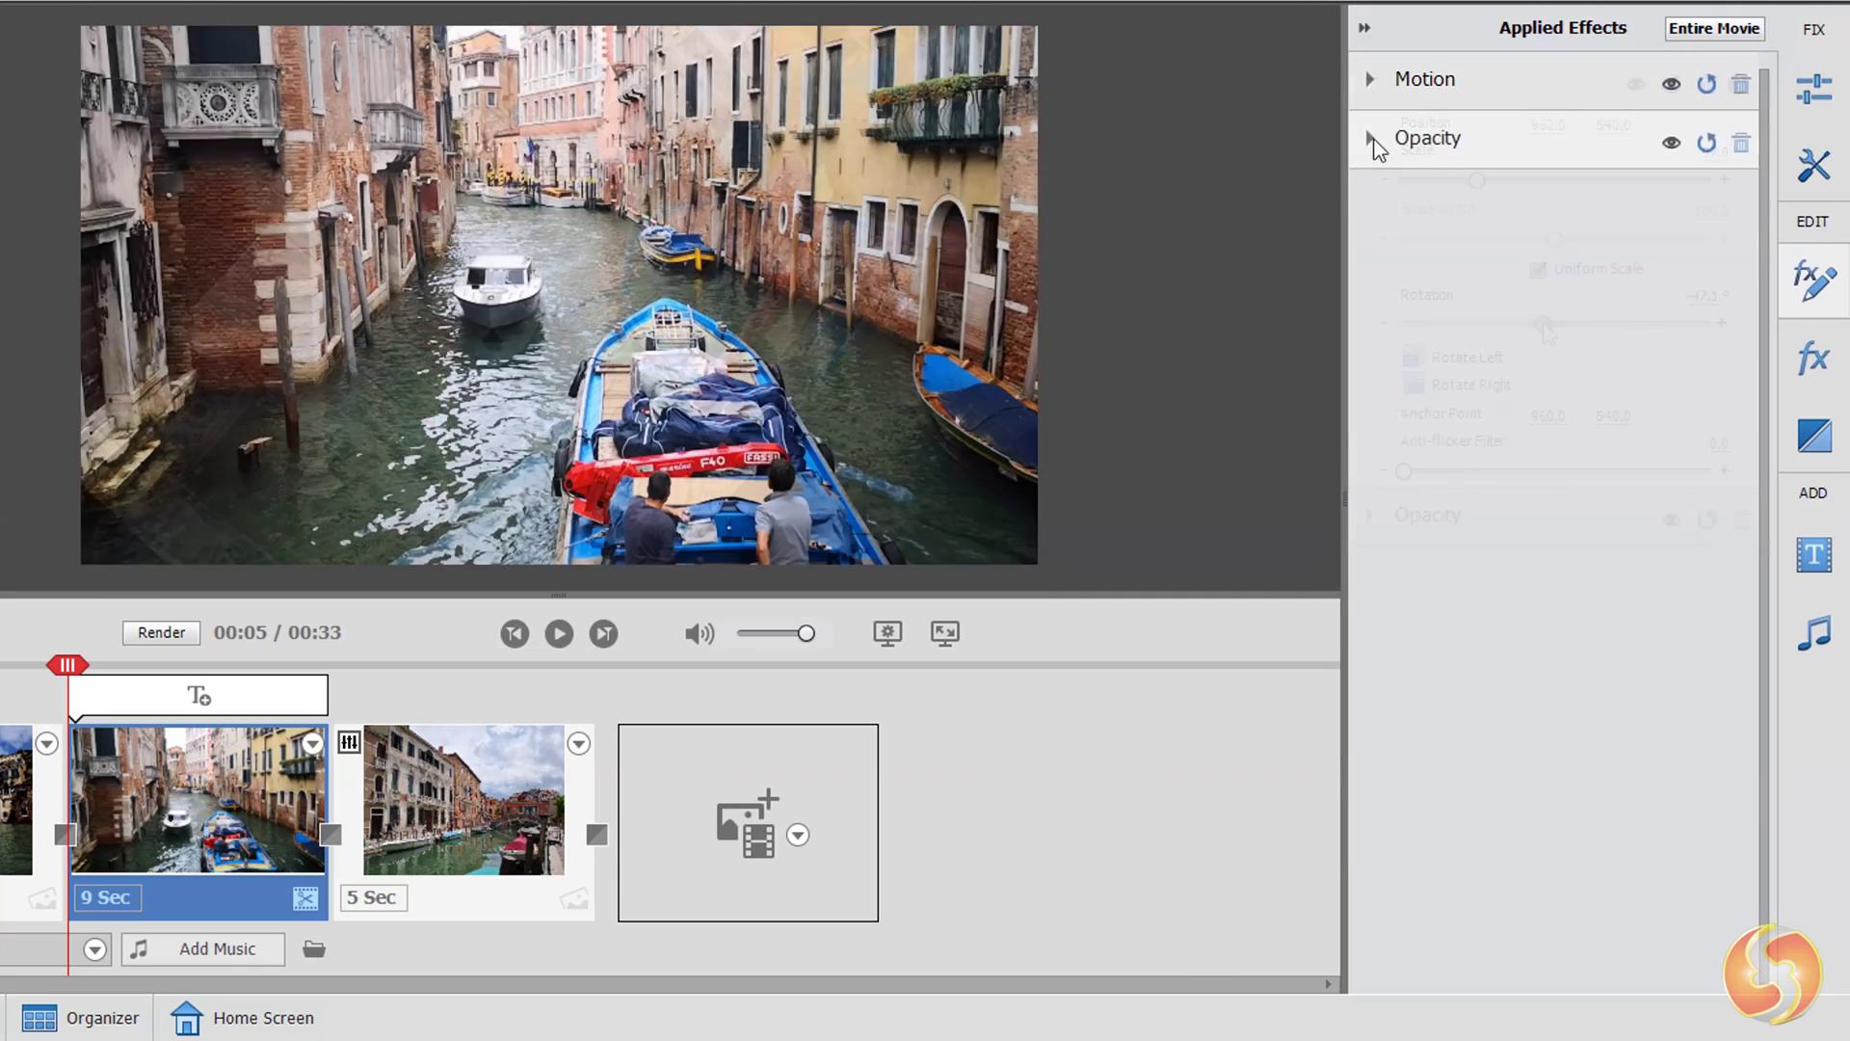
Step: Lower the clip's opacity to 84.4%, apply Fade In, and stop the preview playback
{"action": "left_click", "coordinate": [1373, 139]}
{"action": "mouse_move", "coordinate": [1708, 210]}
{"action": "left_mouse_down"}
{"action": "mouse_move", "coordinate": [1495, 210]}
{"action": "mouse_move", "coordinate": [1707, 211]}
{"action": "left_mouse_up"}
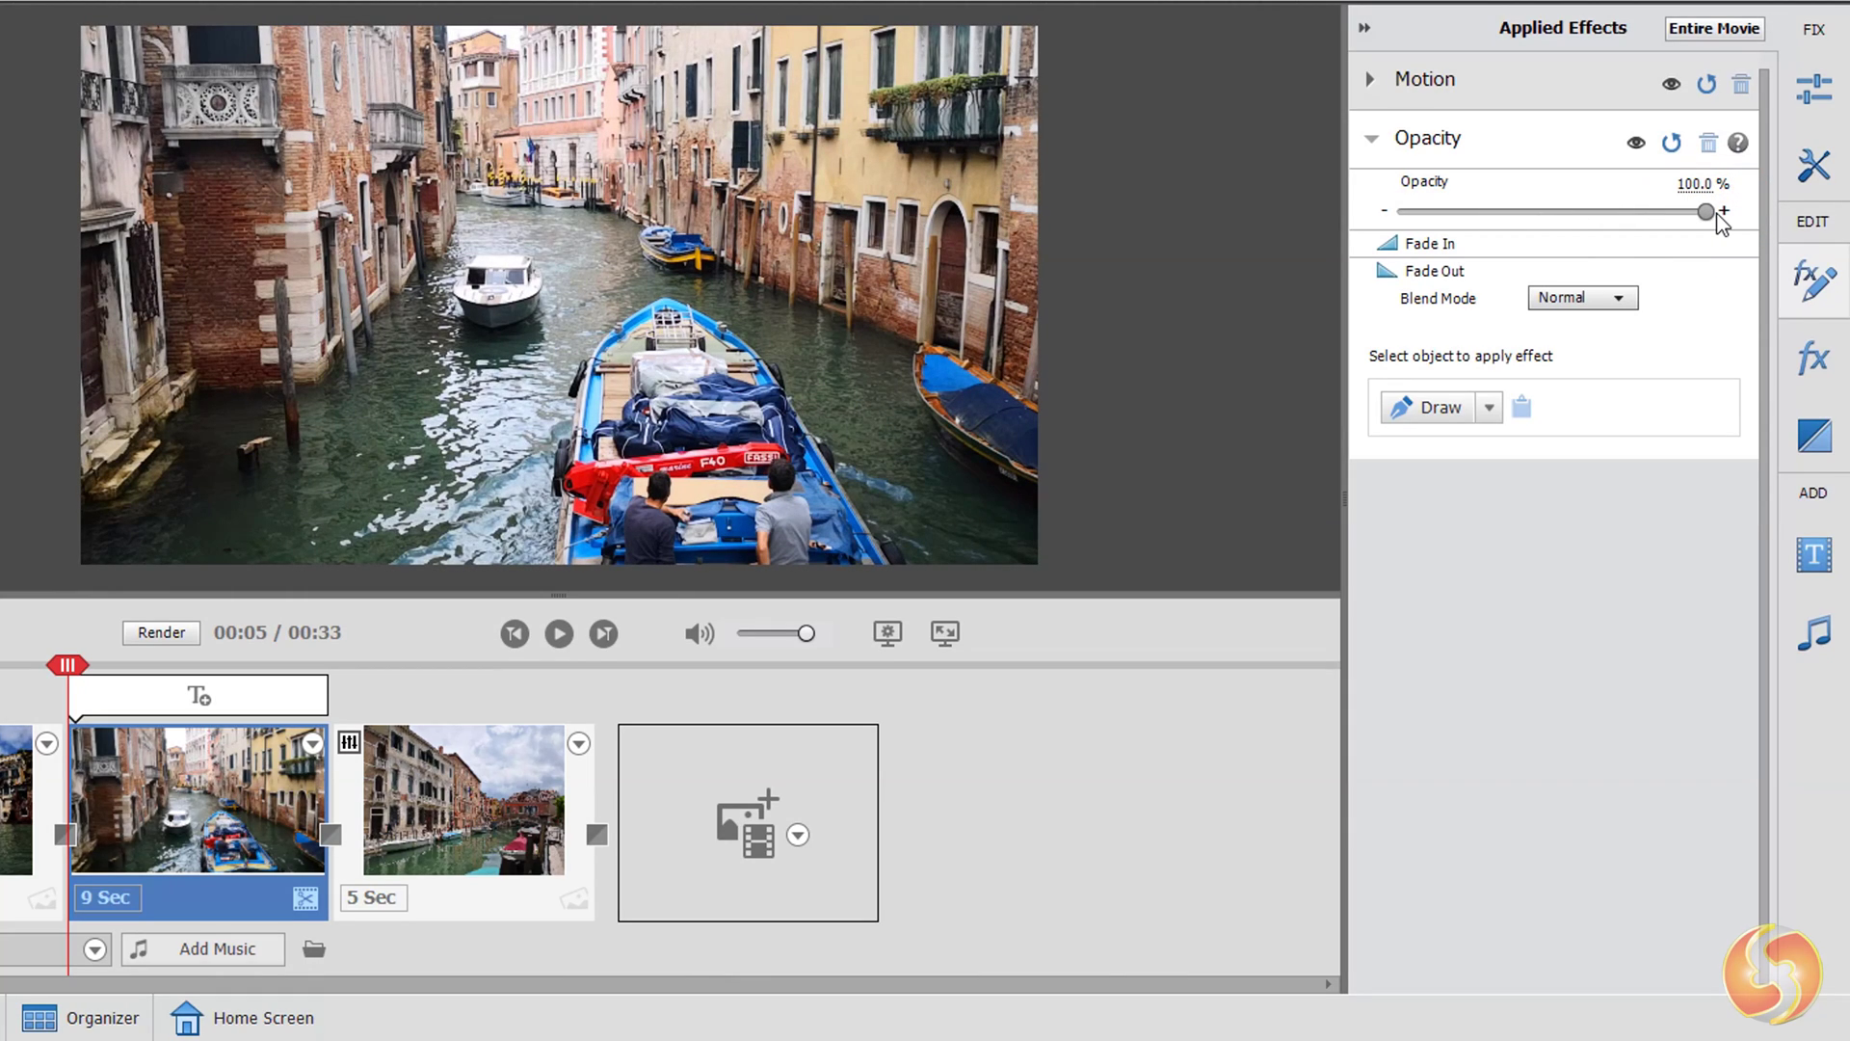
{"action": "left_click", "coordinate": [1389, 246]}
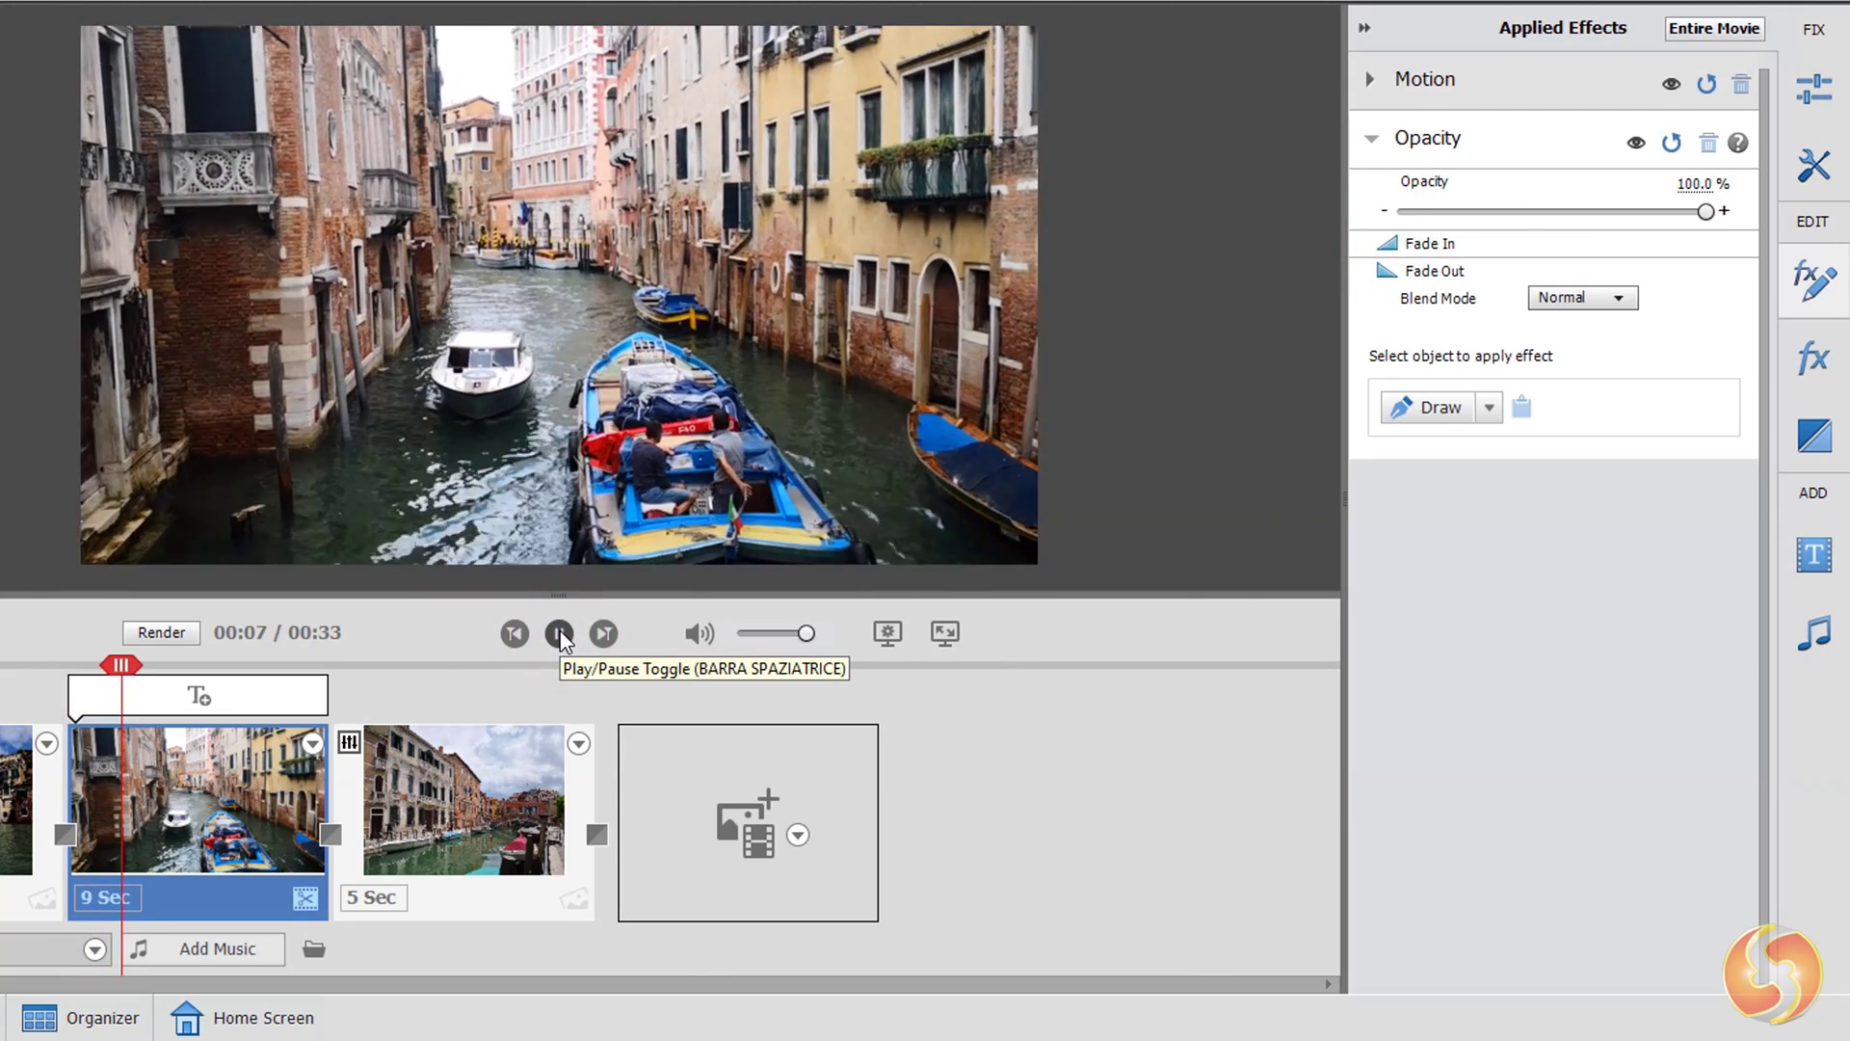
{"action": "left_click", "coordinate": [1815, 282]}
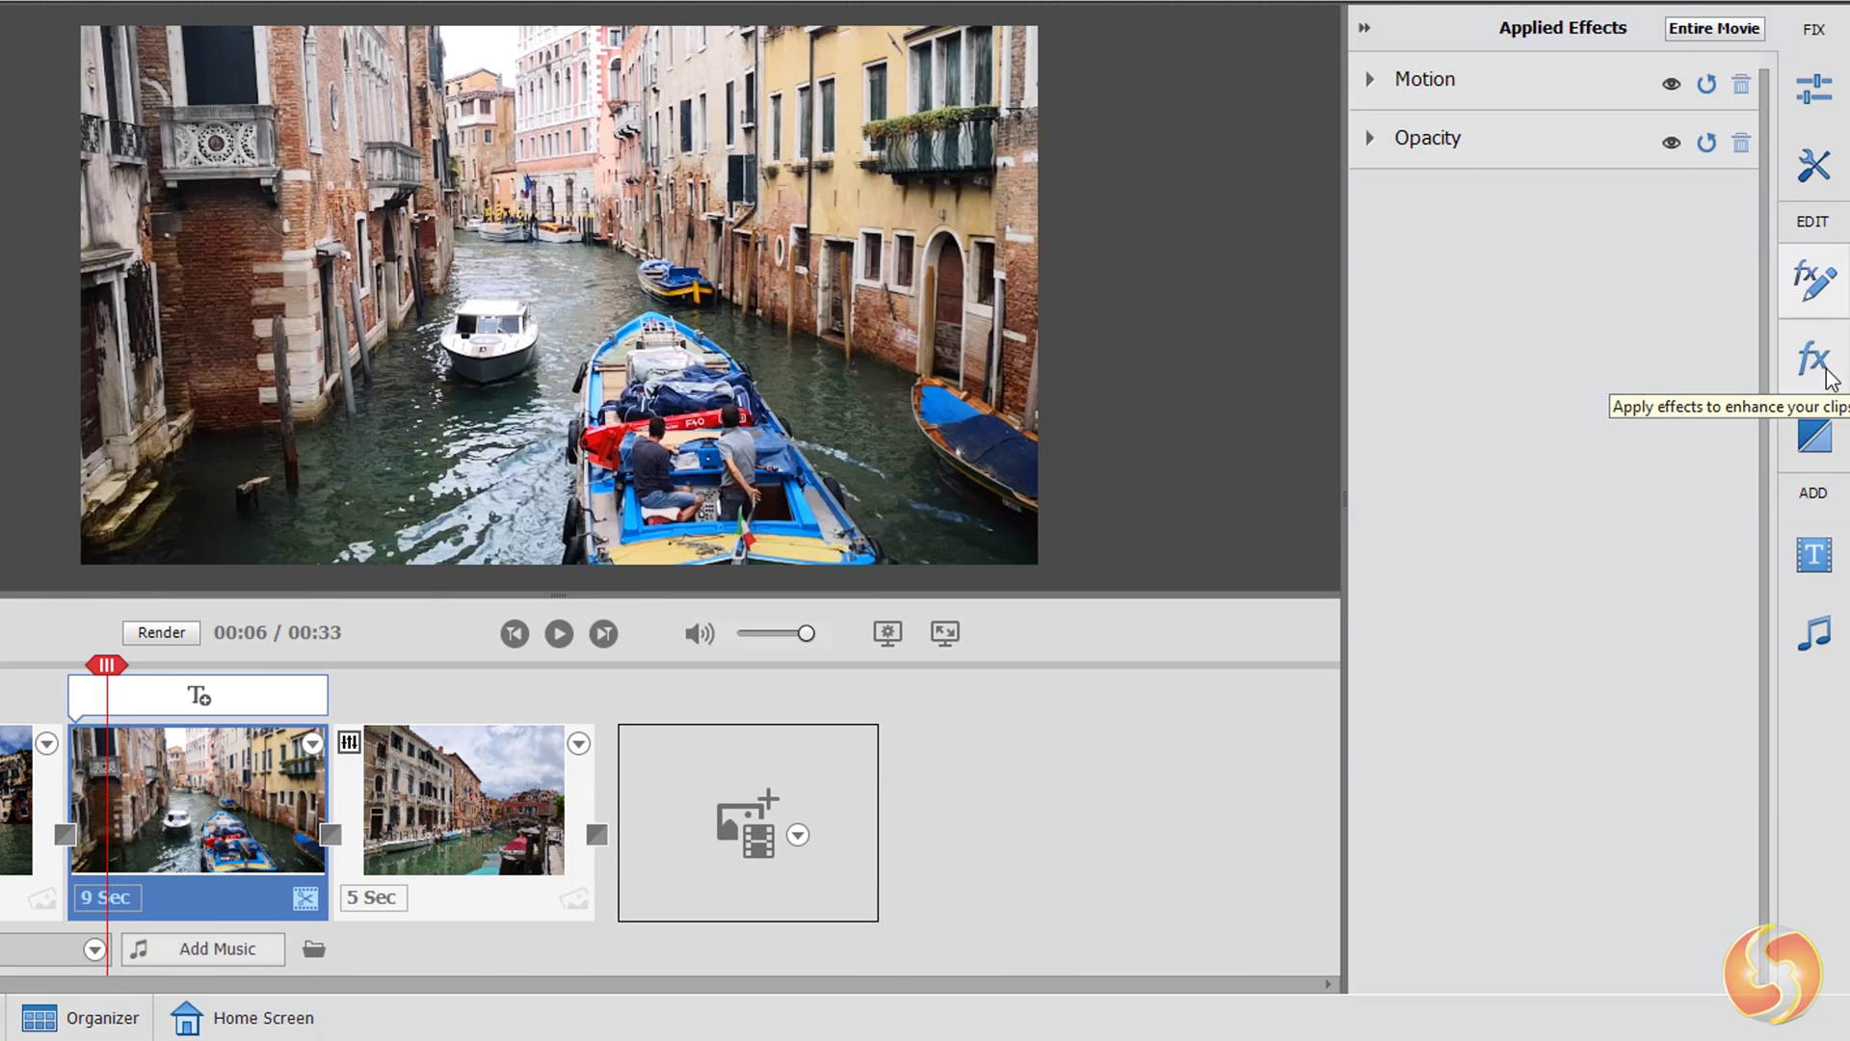
Step: Drag Gaussian Blur from the effects library onto the 9-second canal clip
{"action": "left_click", "coordinate": [1829, 378]}
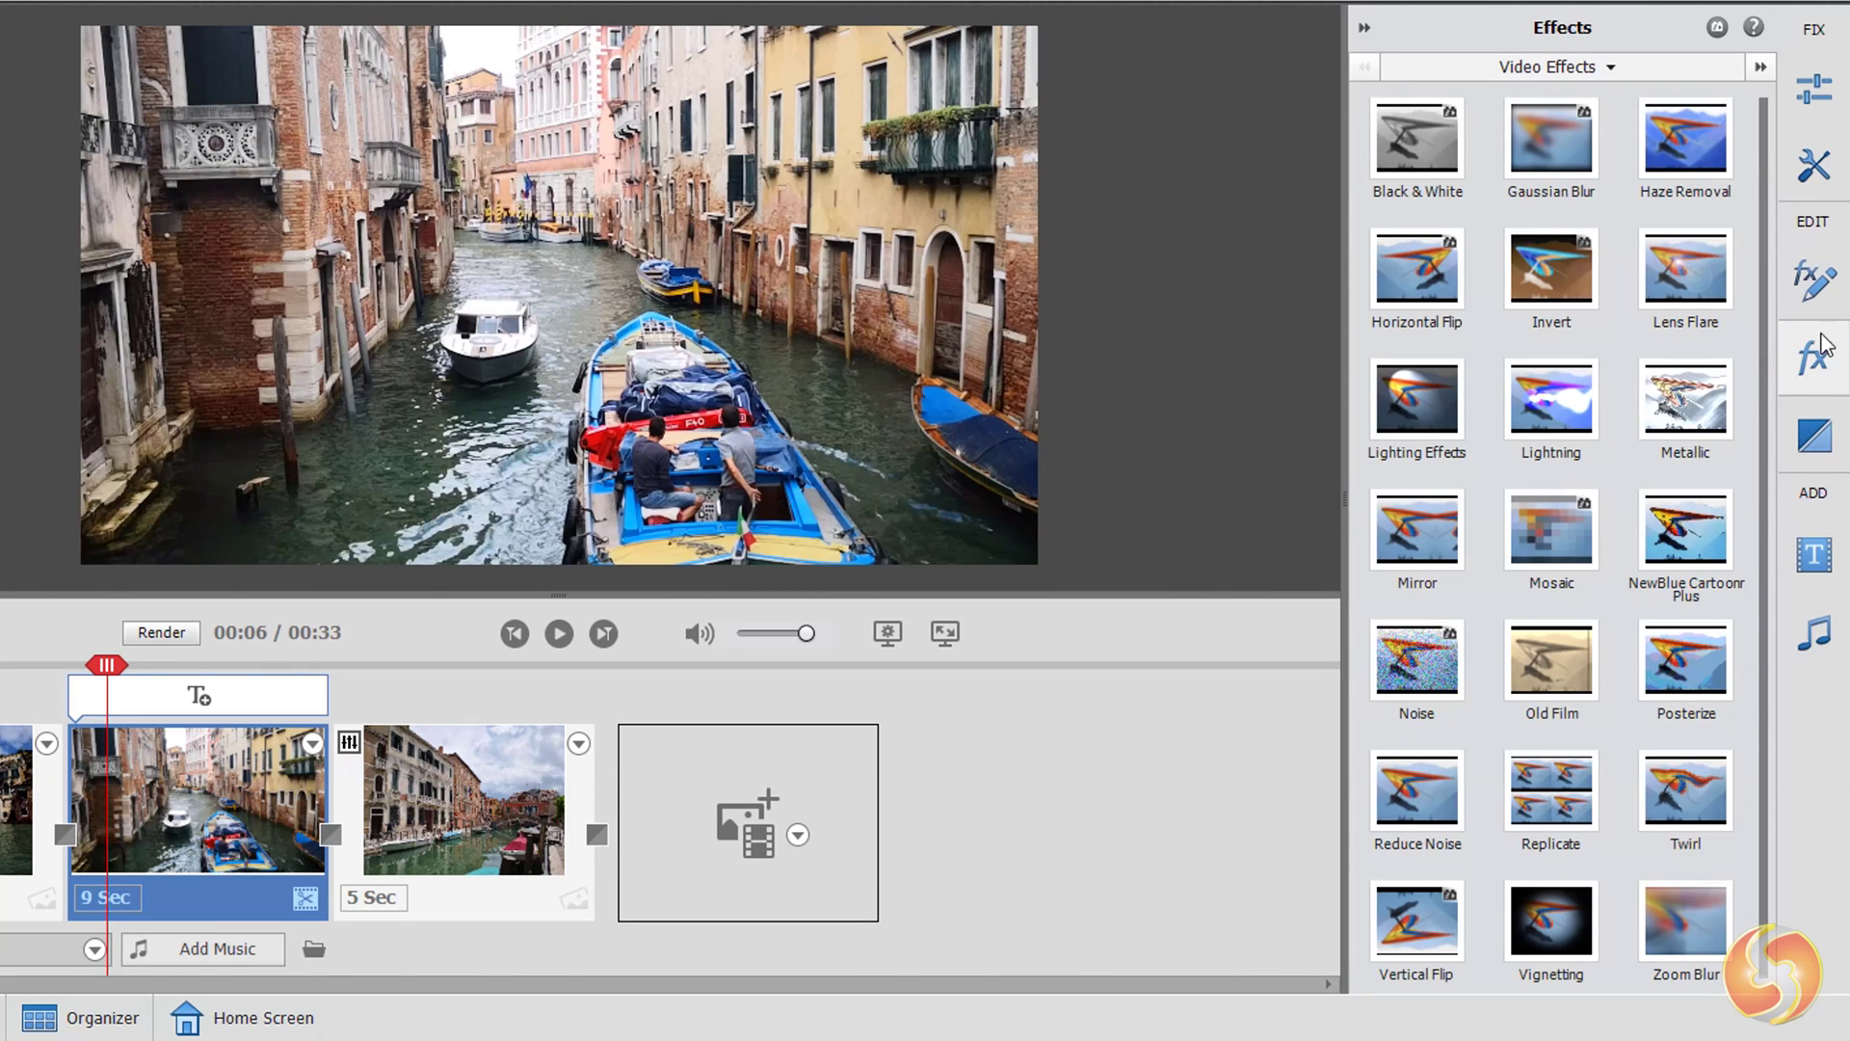
{"action": "left_click", "coordinate": [1593, 64]}
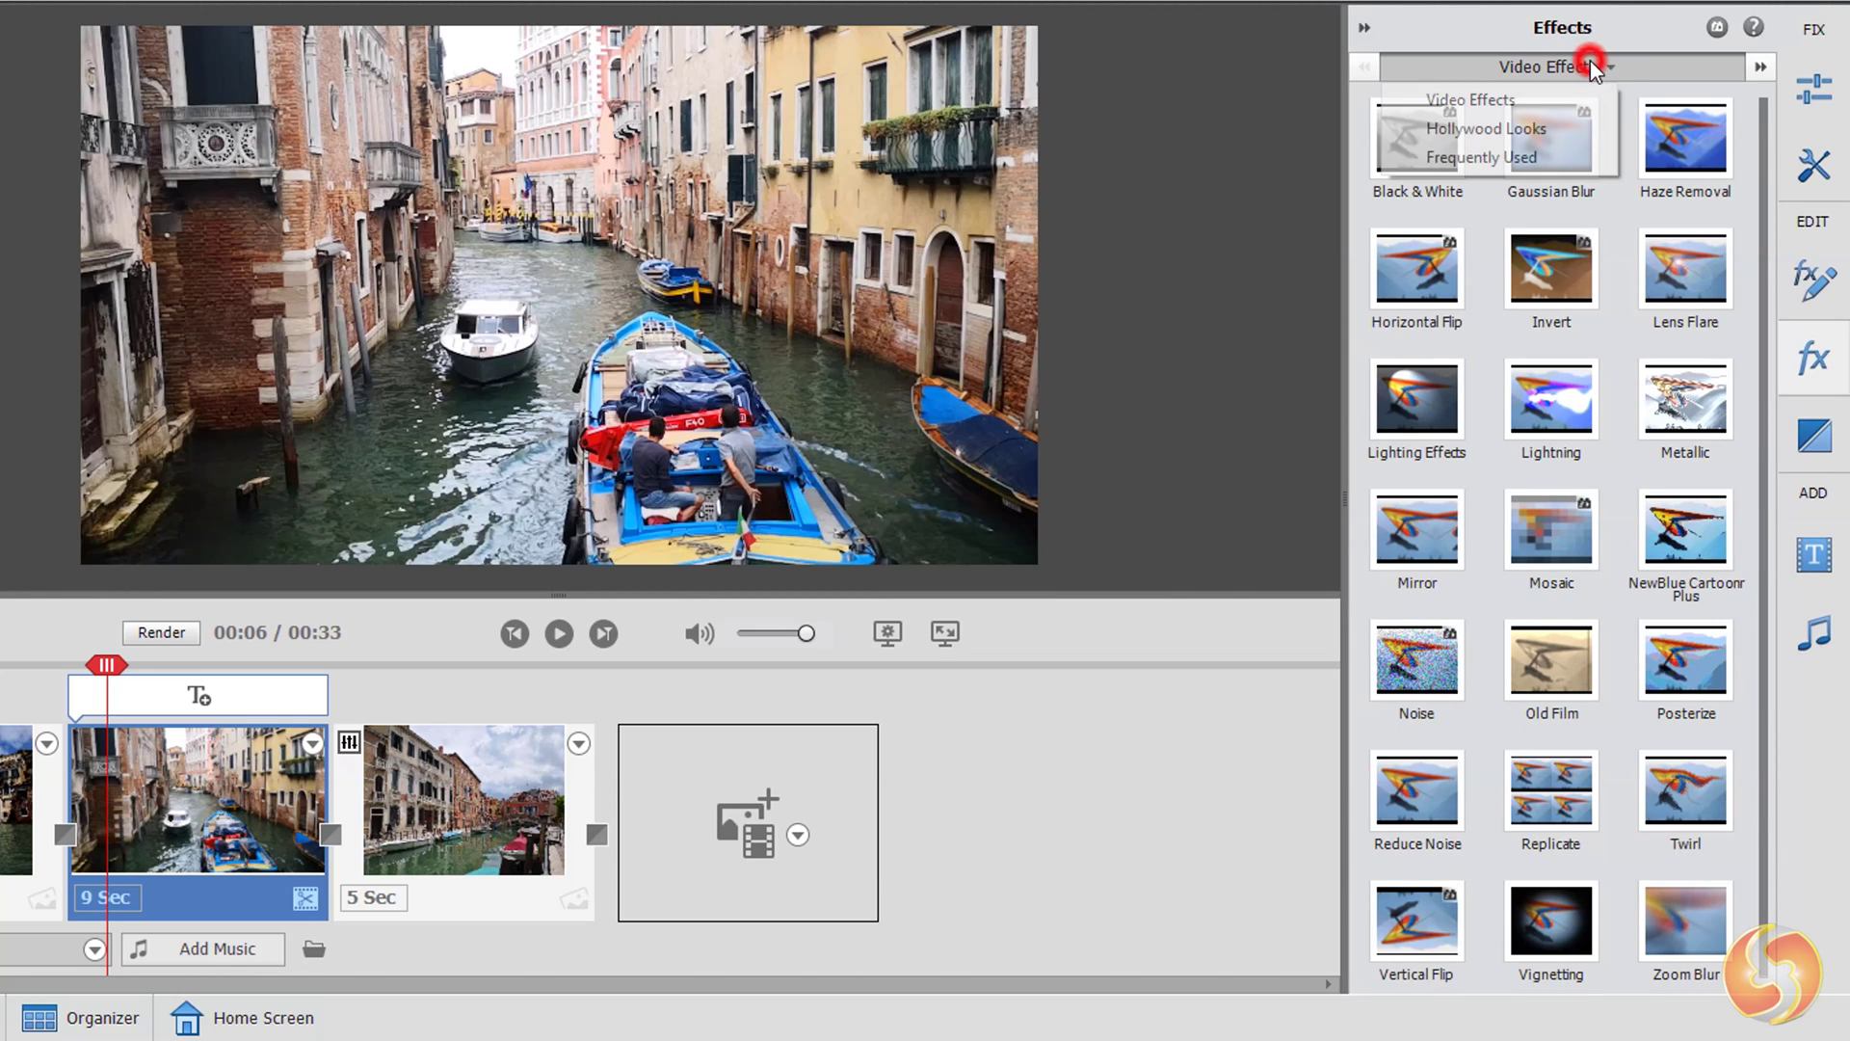
{"action": "left_click", "coordinate": [1527, 128]}
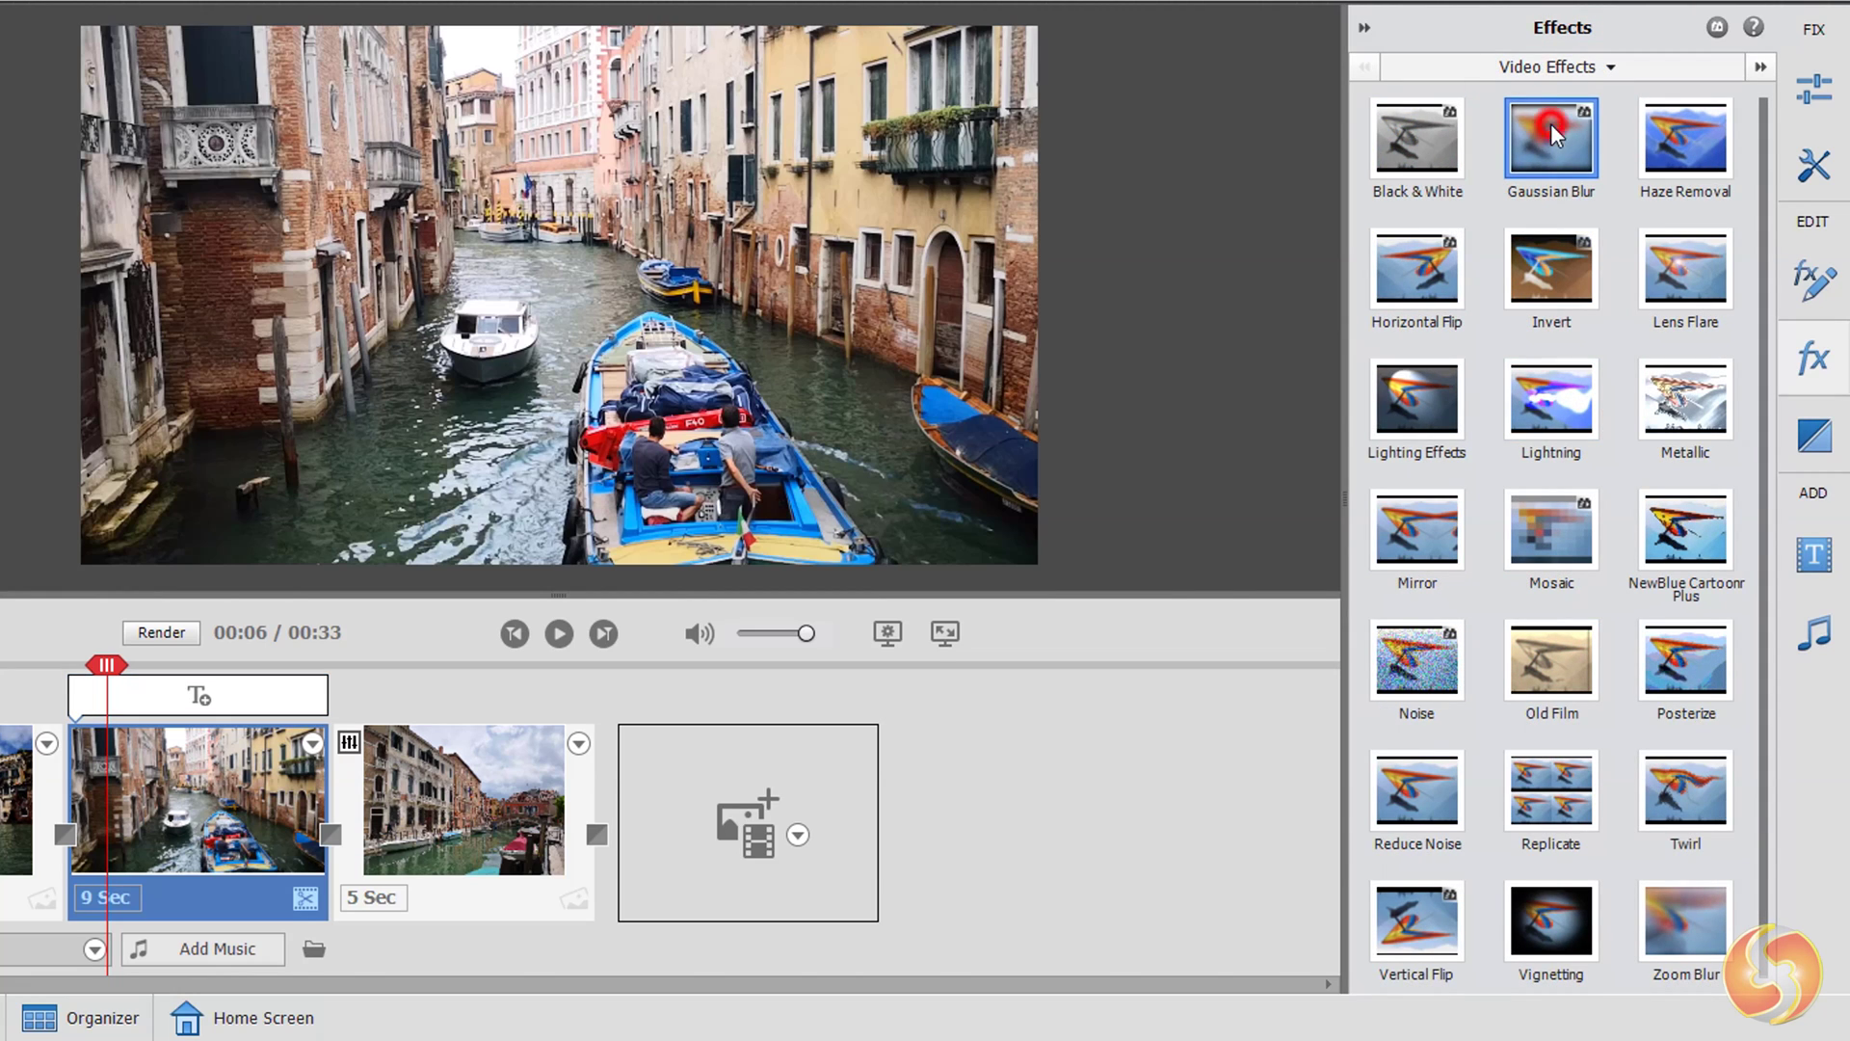
{"action": "left_click_drag", "start_coordinate": [1550, 138], "coordinate": [192, 809]}
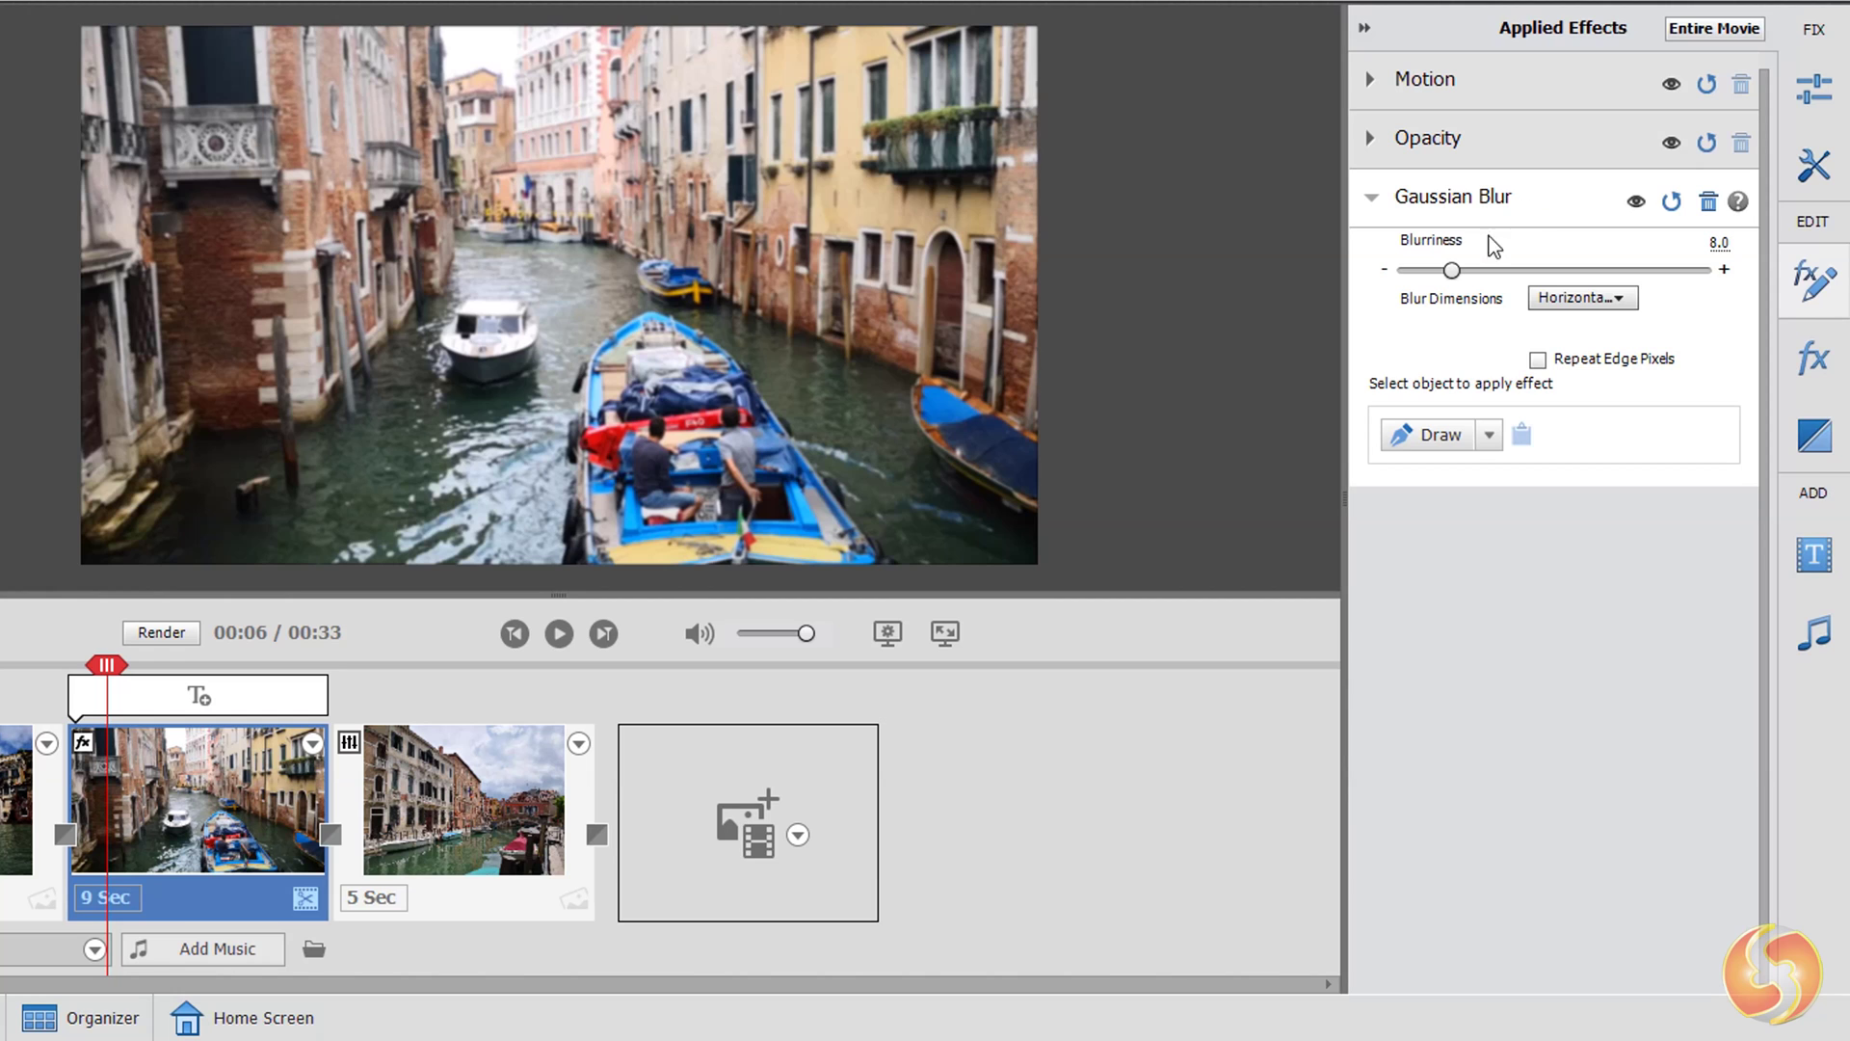
Step: Raise blurriness to 27.7, compare with the blur hidden, reset and undo, then delete the blur
{"action": "left_click_drag", "start_coordinate": [1453, 272], "coordinate": [1570, 272]}
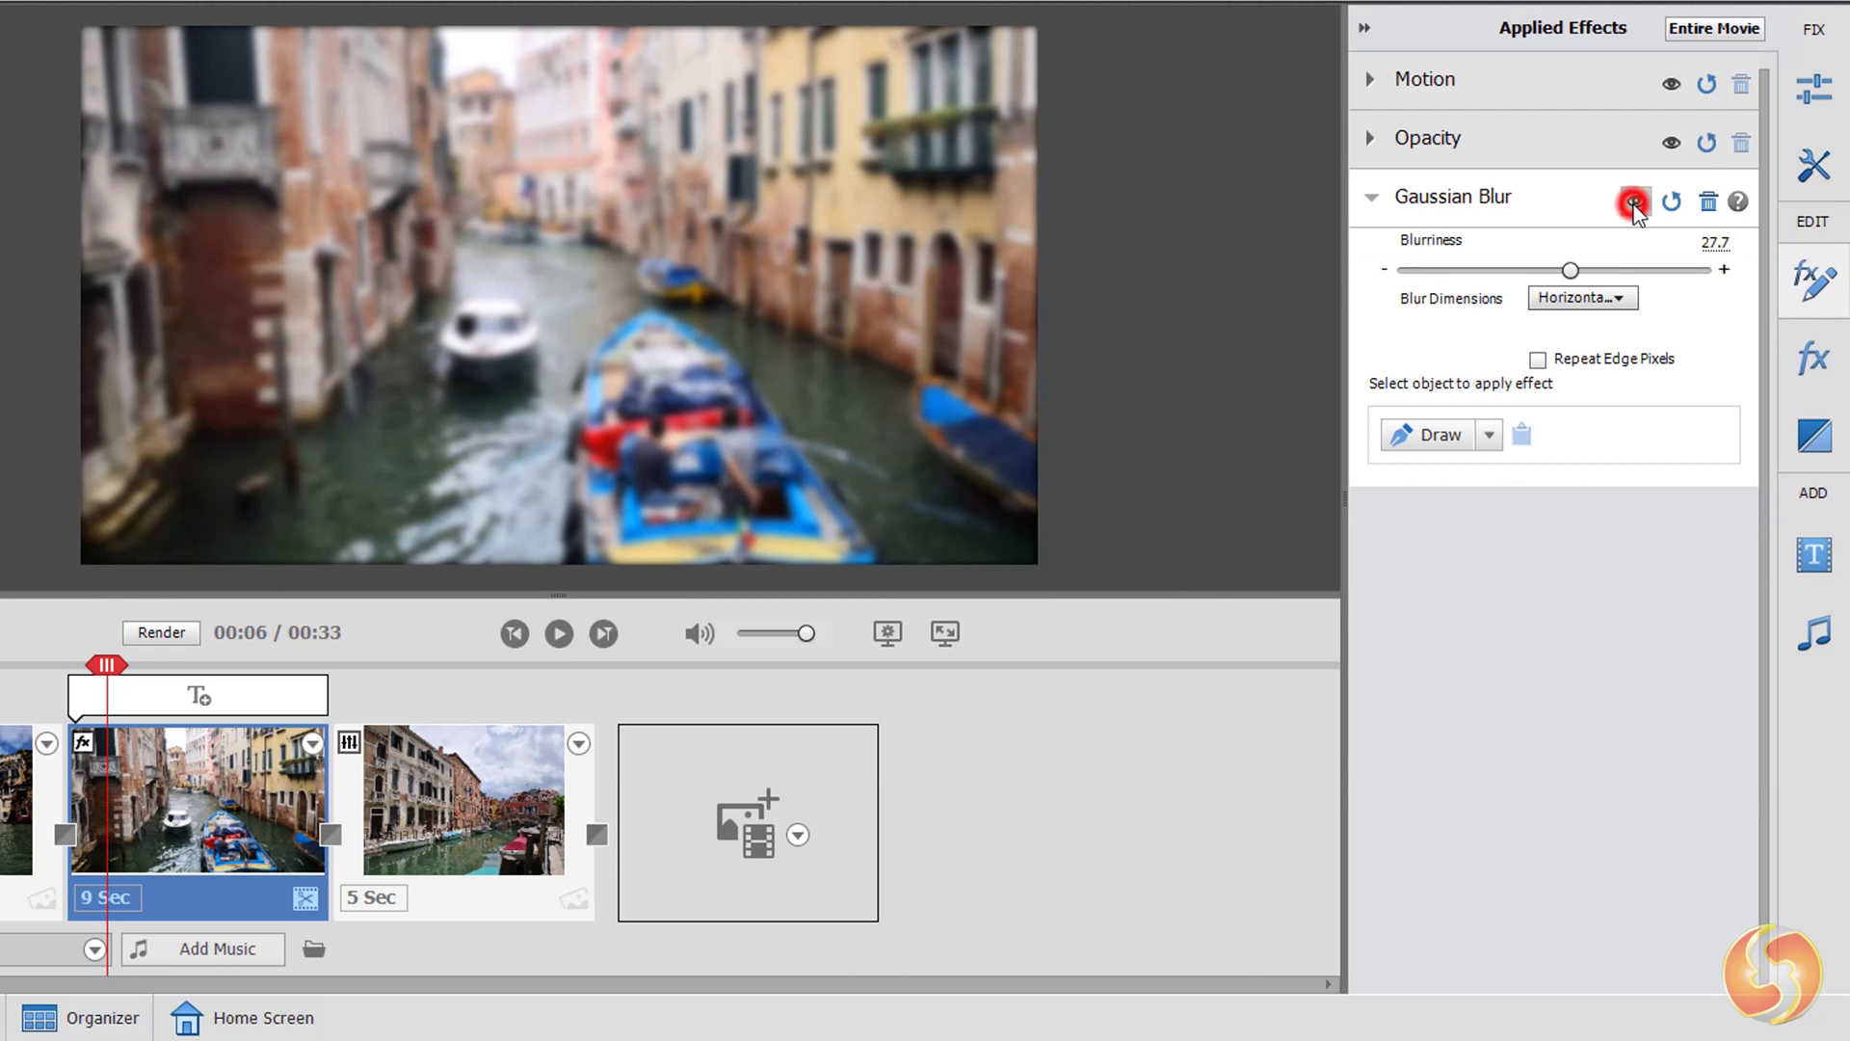
{"action": "left_click", "coordinate": [1636, 202]}
{"action": "left_click", "coordinate": [1635, 202]}
{"action": "left_click", "coordinate": [1674, 206]}
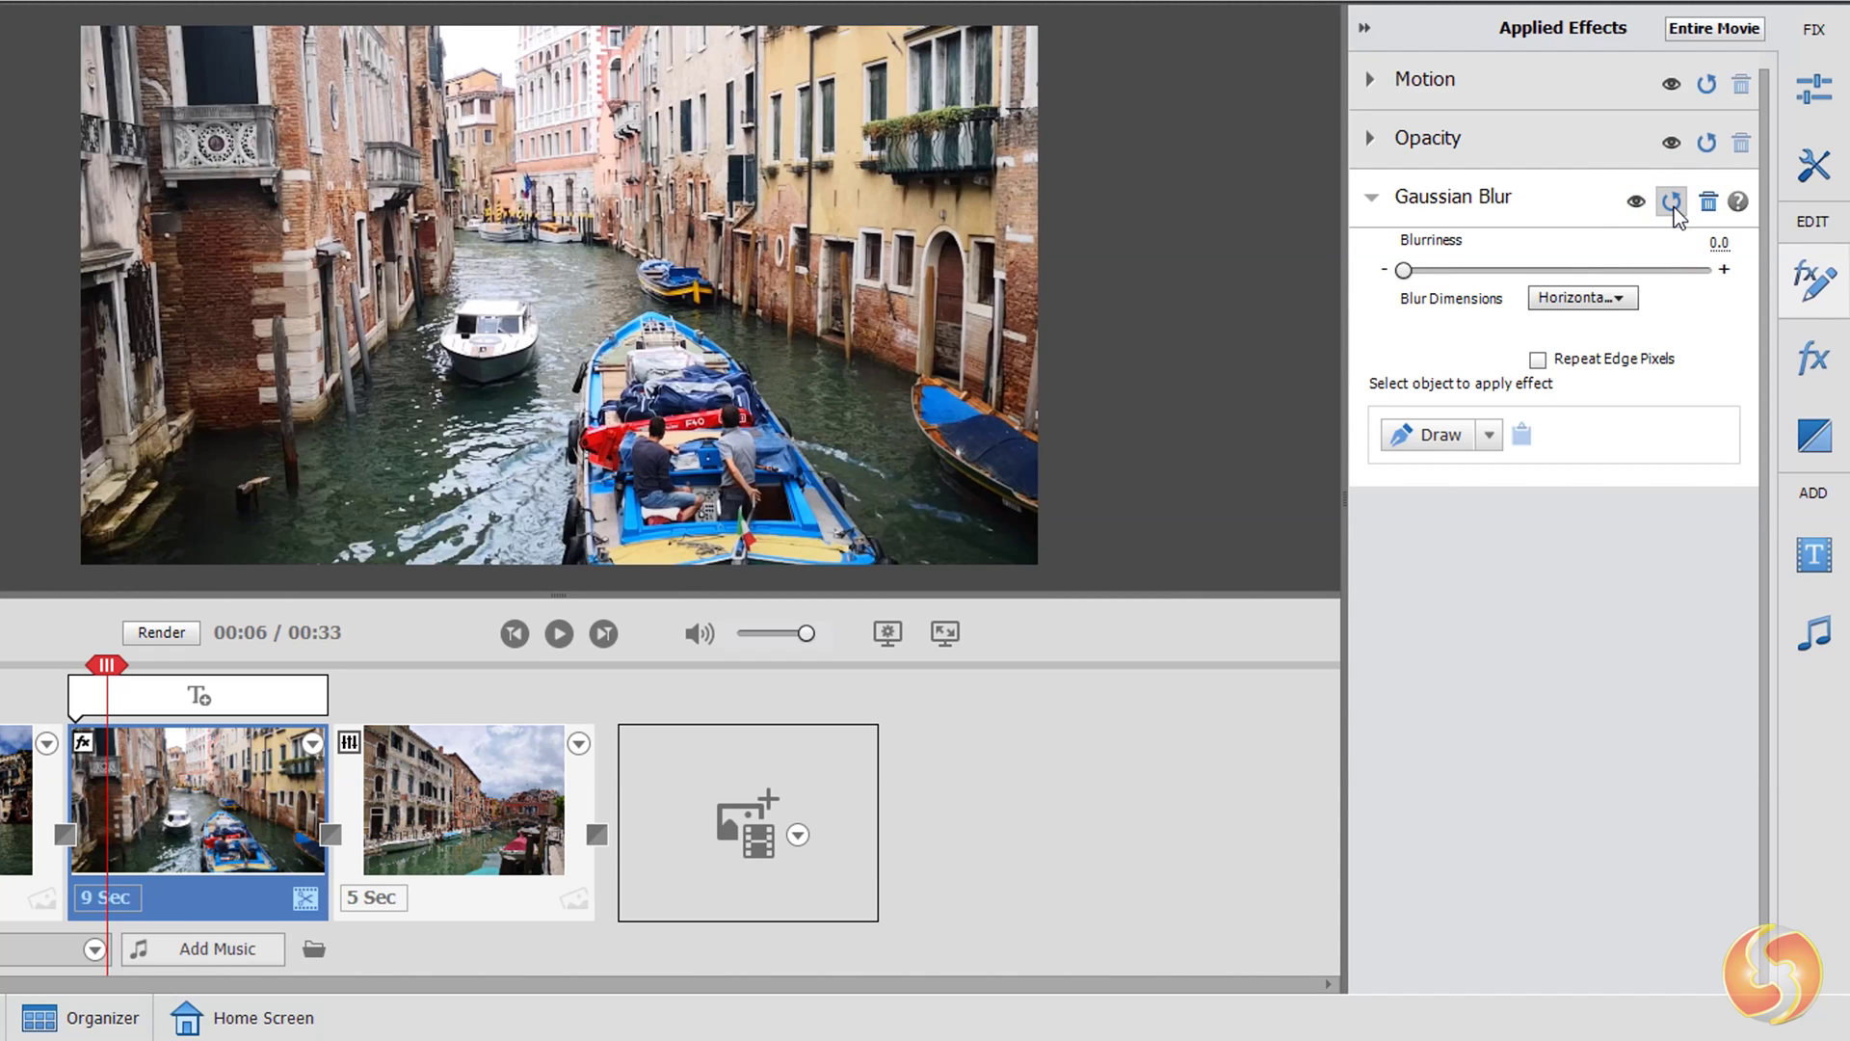
{"action": "key", "text": "ctrl+z"}
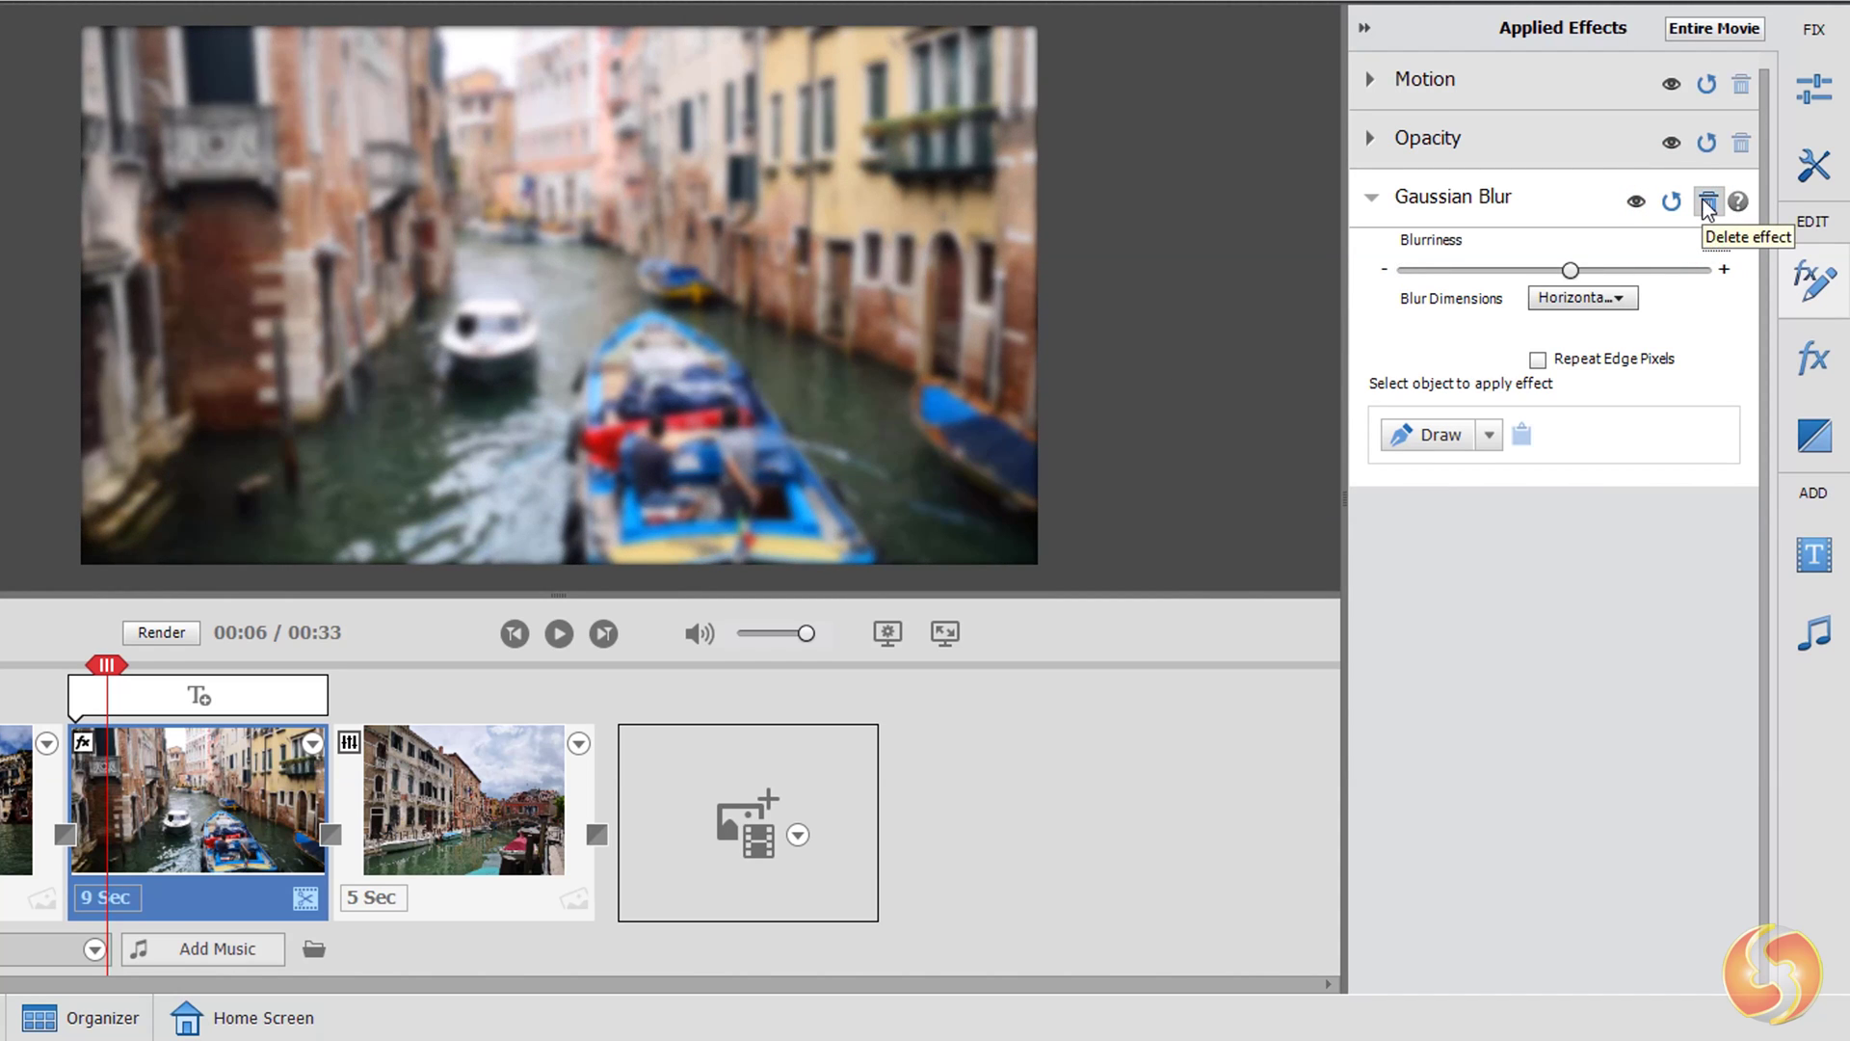
{"action": "left_click", "coordinate": [1707, 202]}
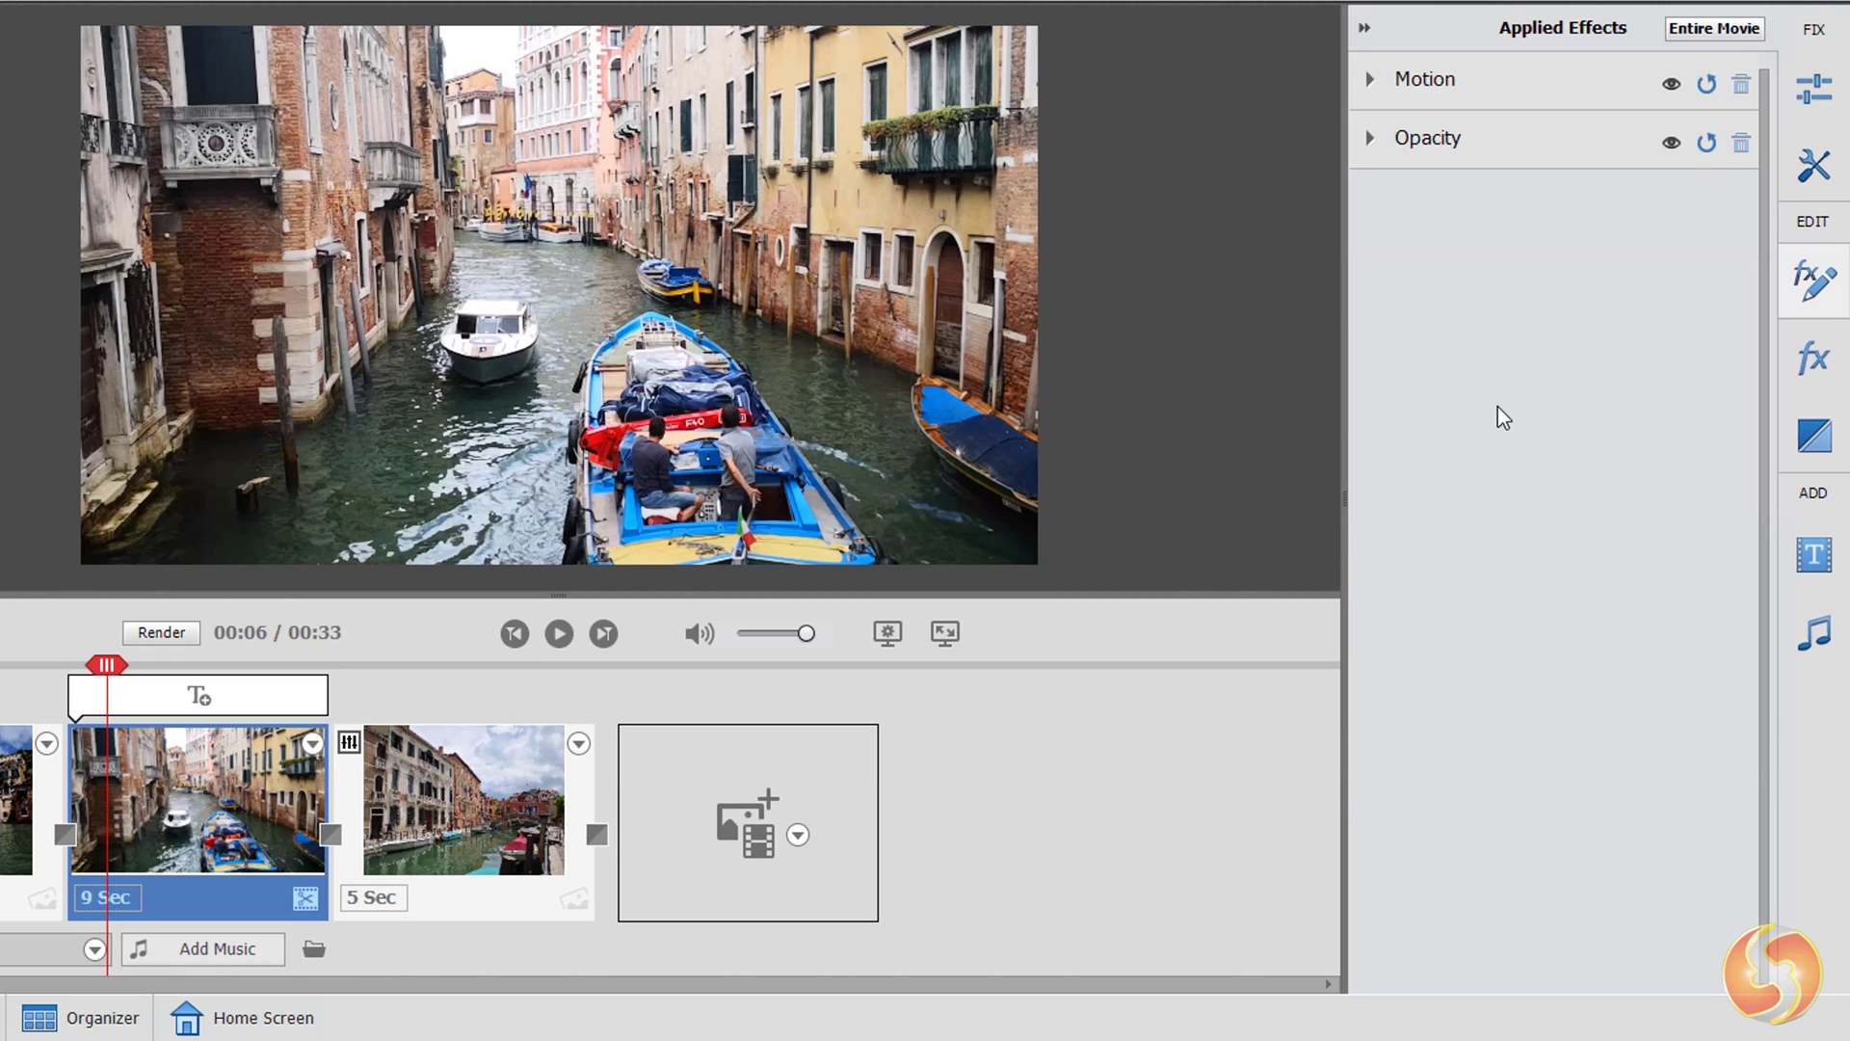
Step: Restore the deleted Gaussian Blur and outline the front of the blue boat with the Pen shape
{"action": "key", "text": "ctrl+z"}
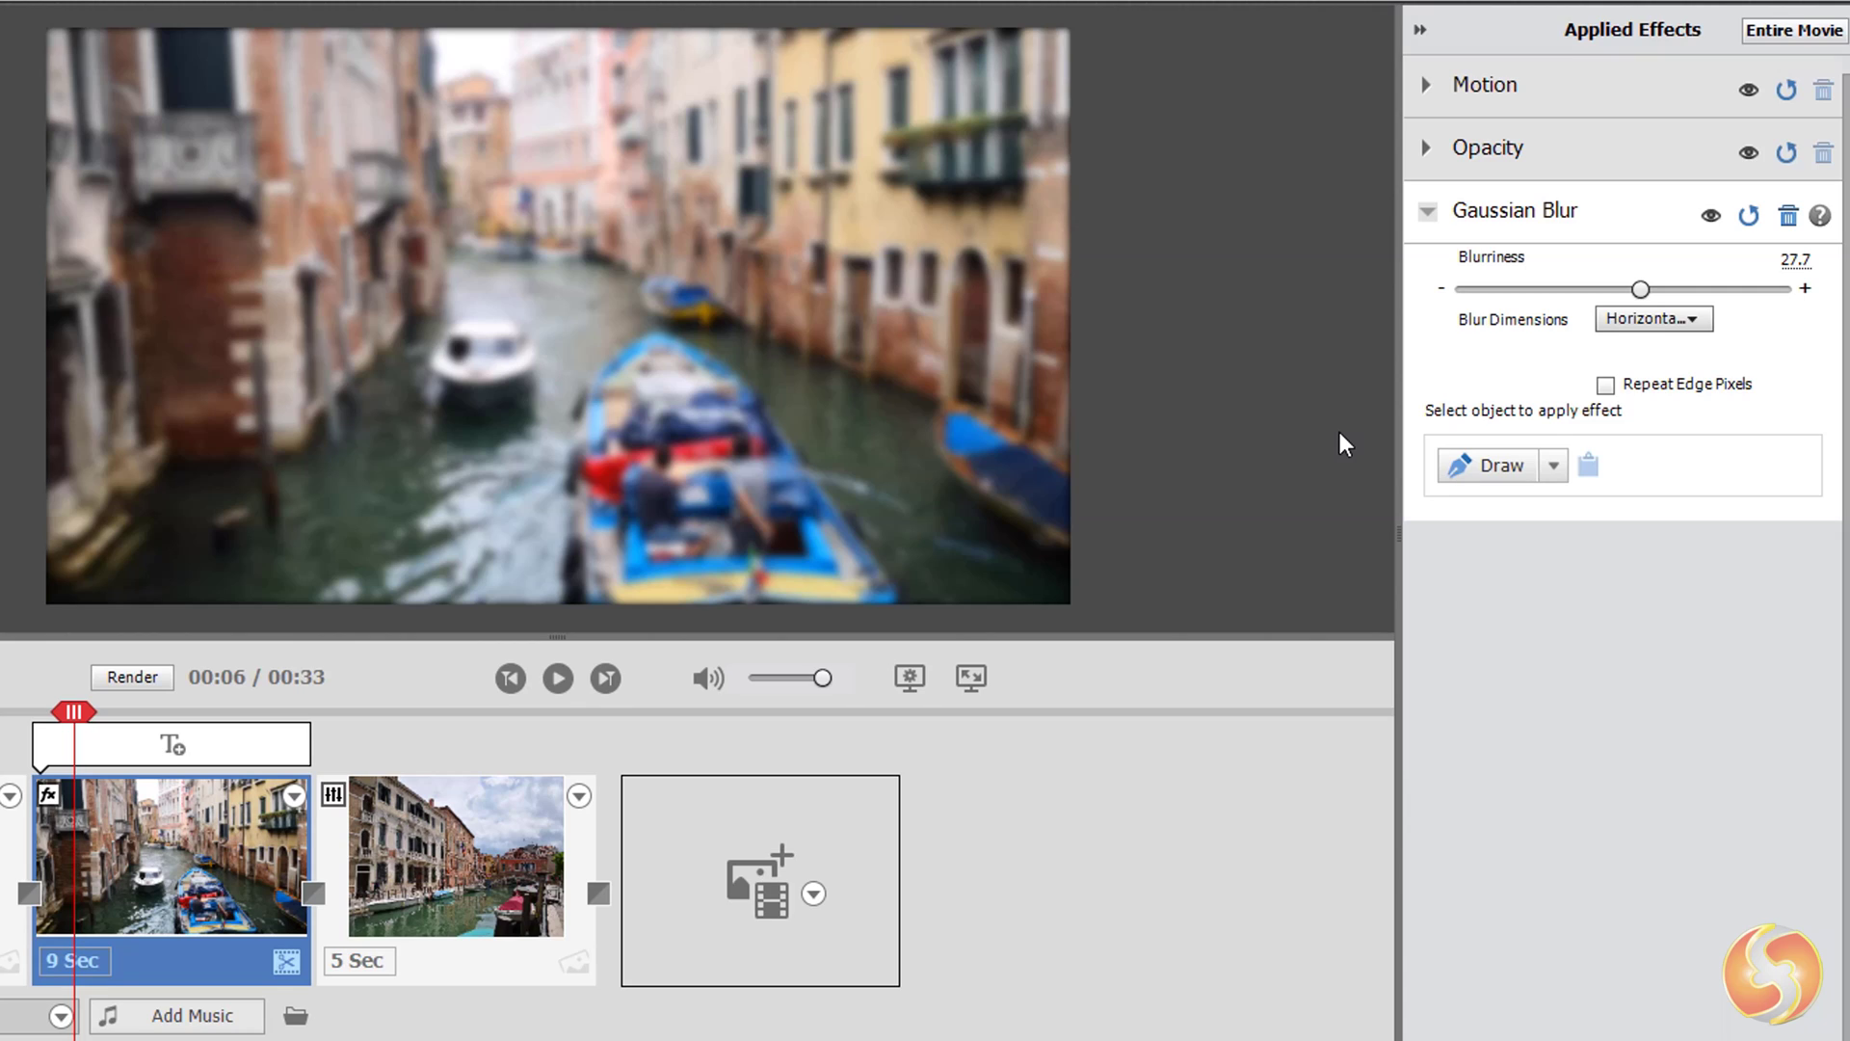
{"action": "left_click", "coordinate": [1554, 466]}
{"action": "left_click", "coordinate": [1635, 374]}
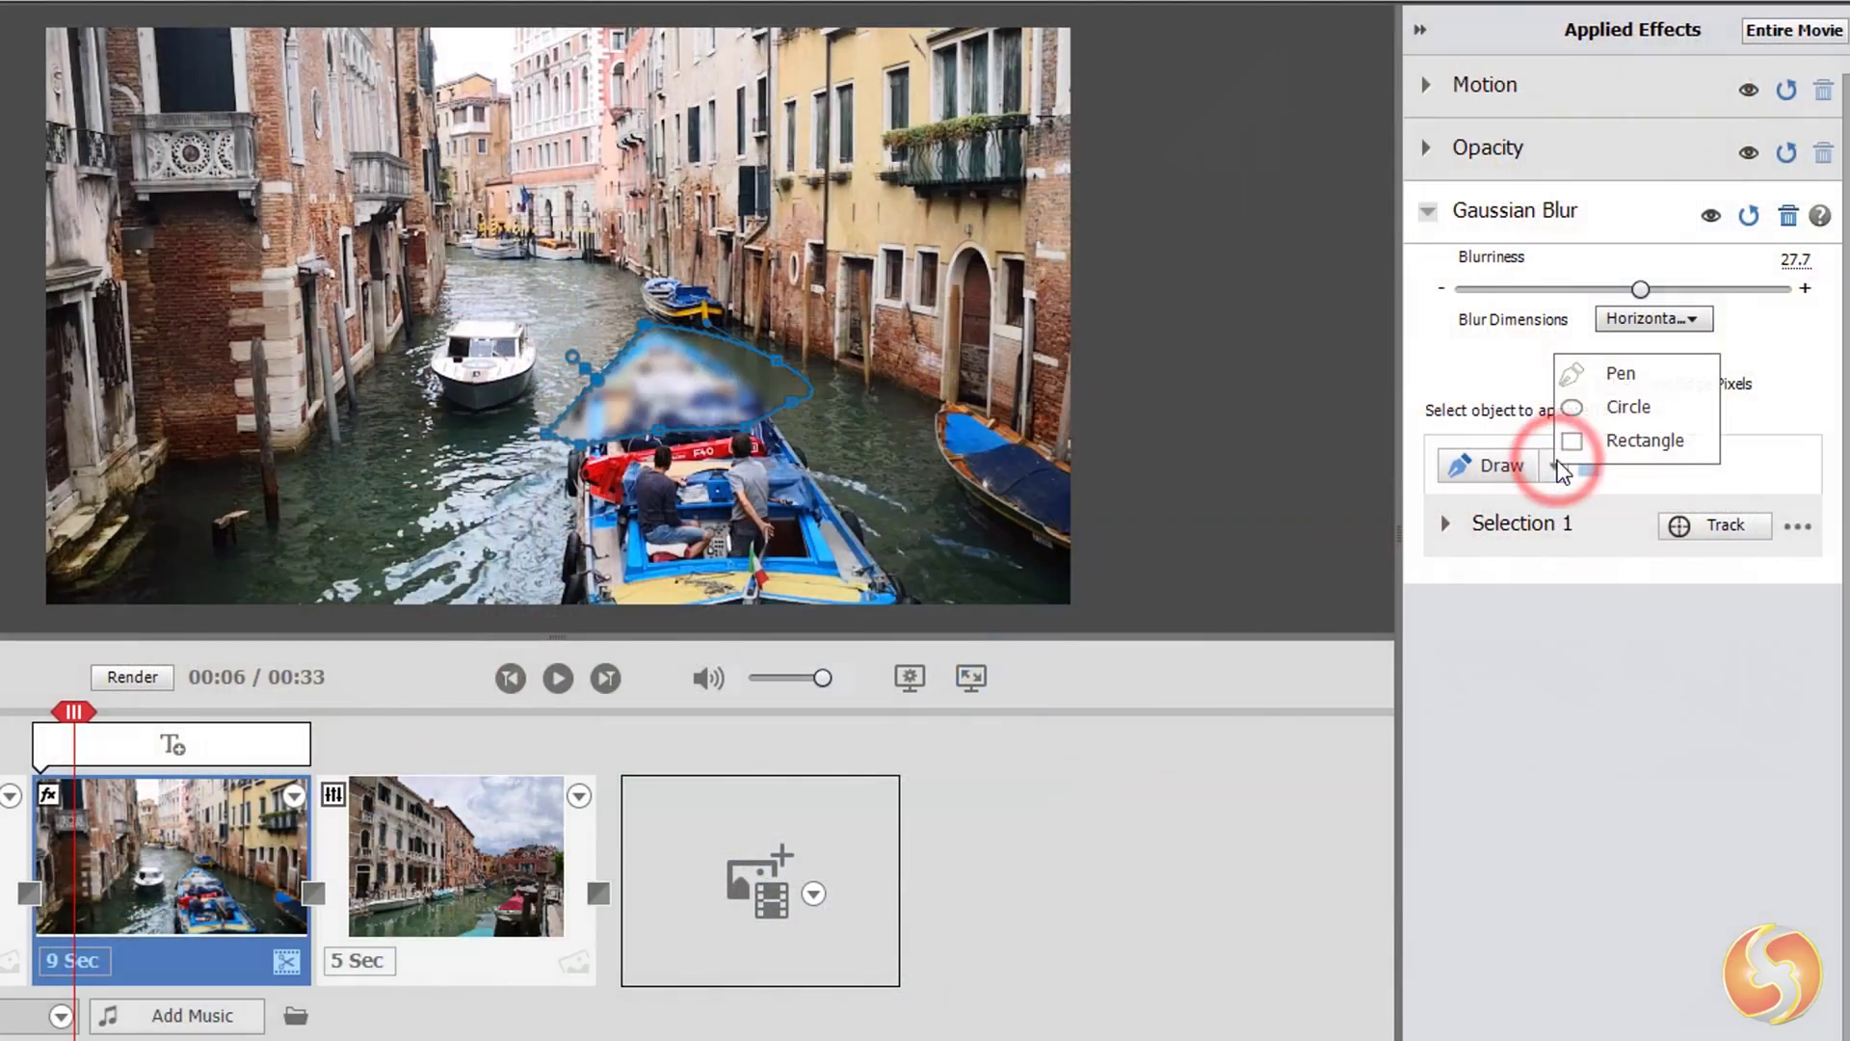
Step: Add a circular blur area over the white boat, feathering it, setting 27.6% opacity and enlarging it
{"action": "left_click", "coordinate": [1645, 407]}
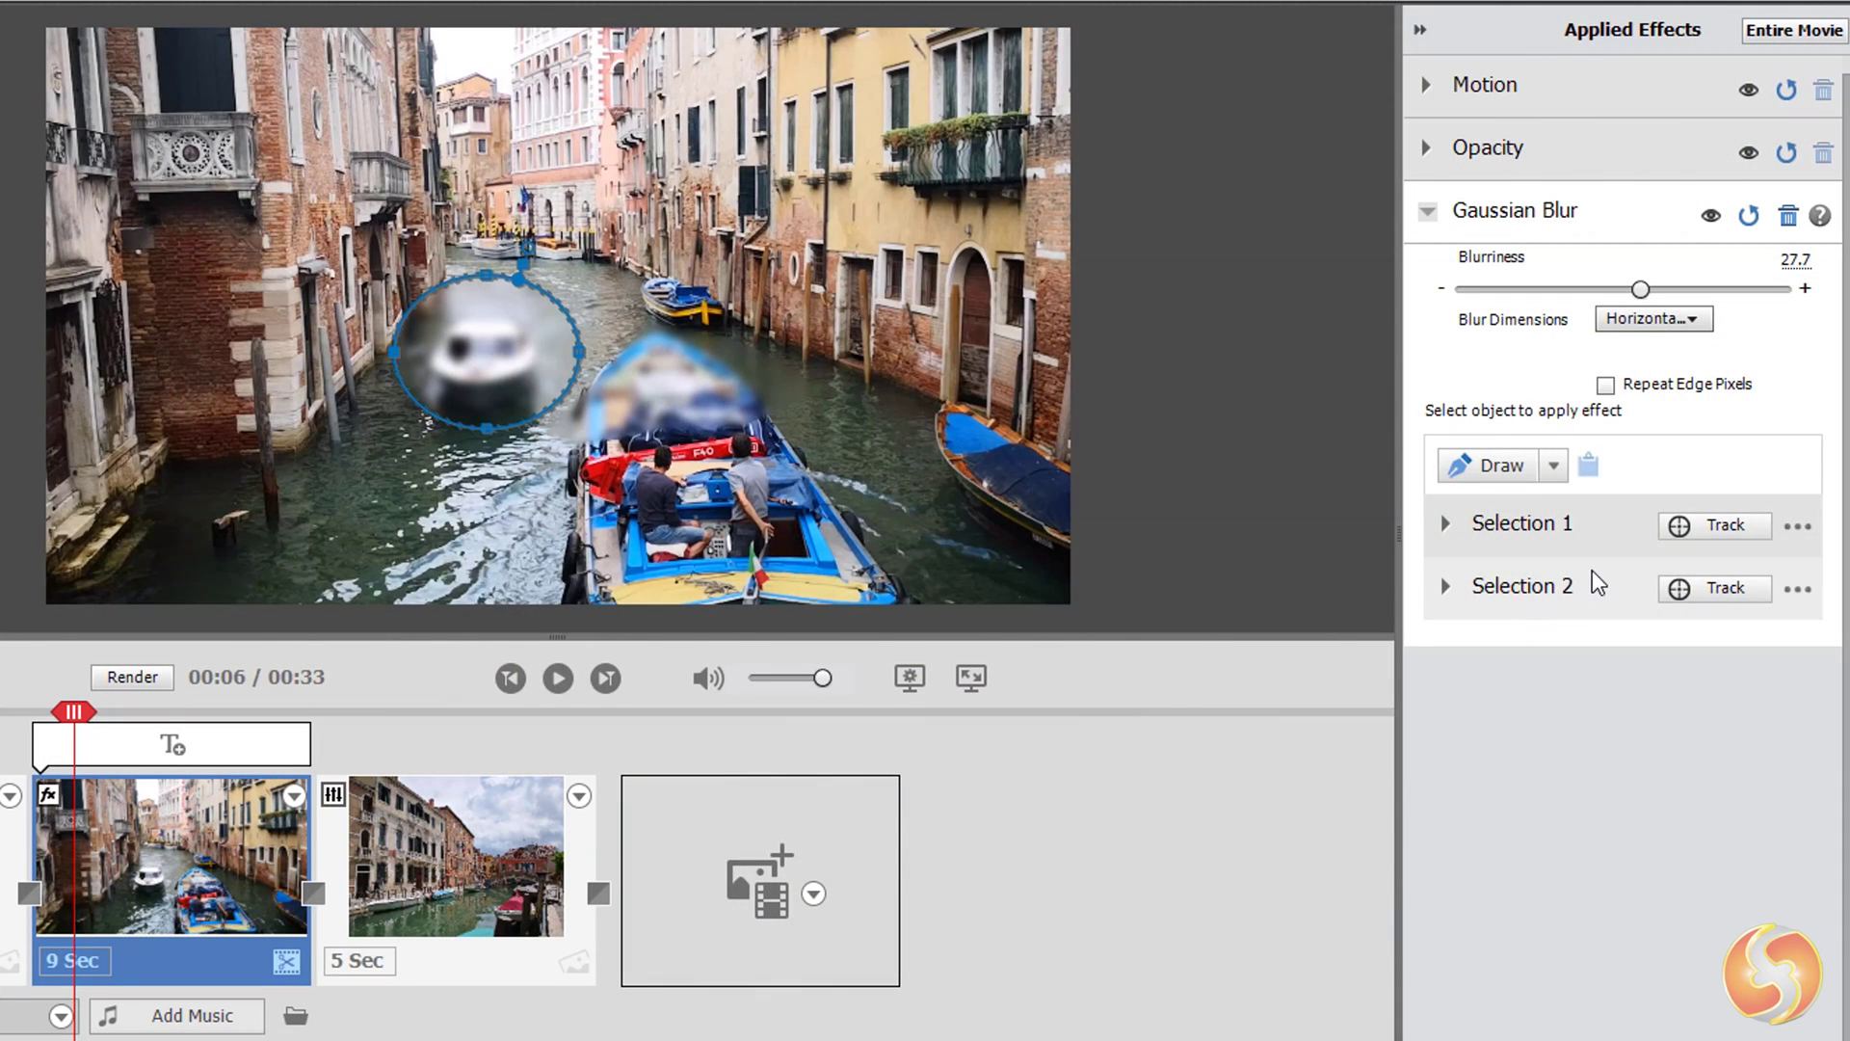
{"action": "left_click", "coordinate": [1447, 587]}
{"action": "mouse_move", "coordinate": [1476, 697]}
{"action": "left_mouse_down"}
{"action": "mouse_move", "coordinate": [1532, 703]}
{"action": "mouse_move", "coordinate": [1483, 702]}
{"action": "left_mouse_up"}
{"action": "left_click_drag", "start_coordinate": [1783, 760], "coordinate": [1565, 763]}
{"action": "mouse_move", "coordinate": [1633, 825]}
{"action": "left_mouse_down"}
{"action": "mouse_move", "coordinate": [1612, 829]}
{"action": "mouse_move", "coordinate": [1634, 821]}
{"action": "left_mouse_up"}
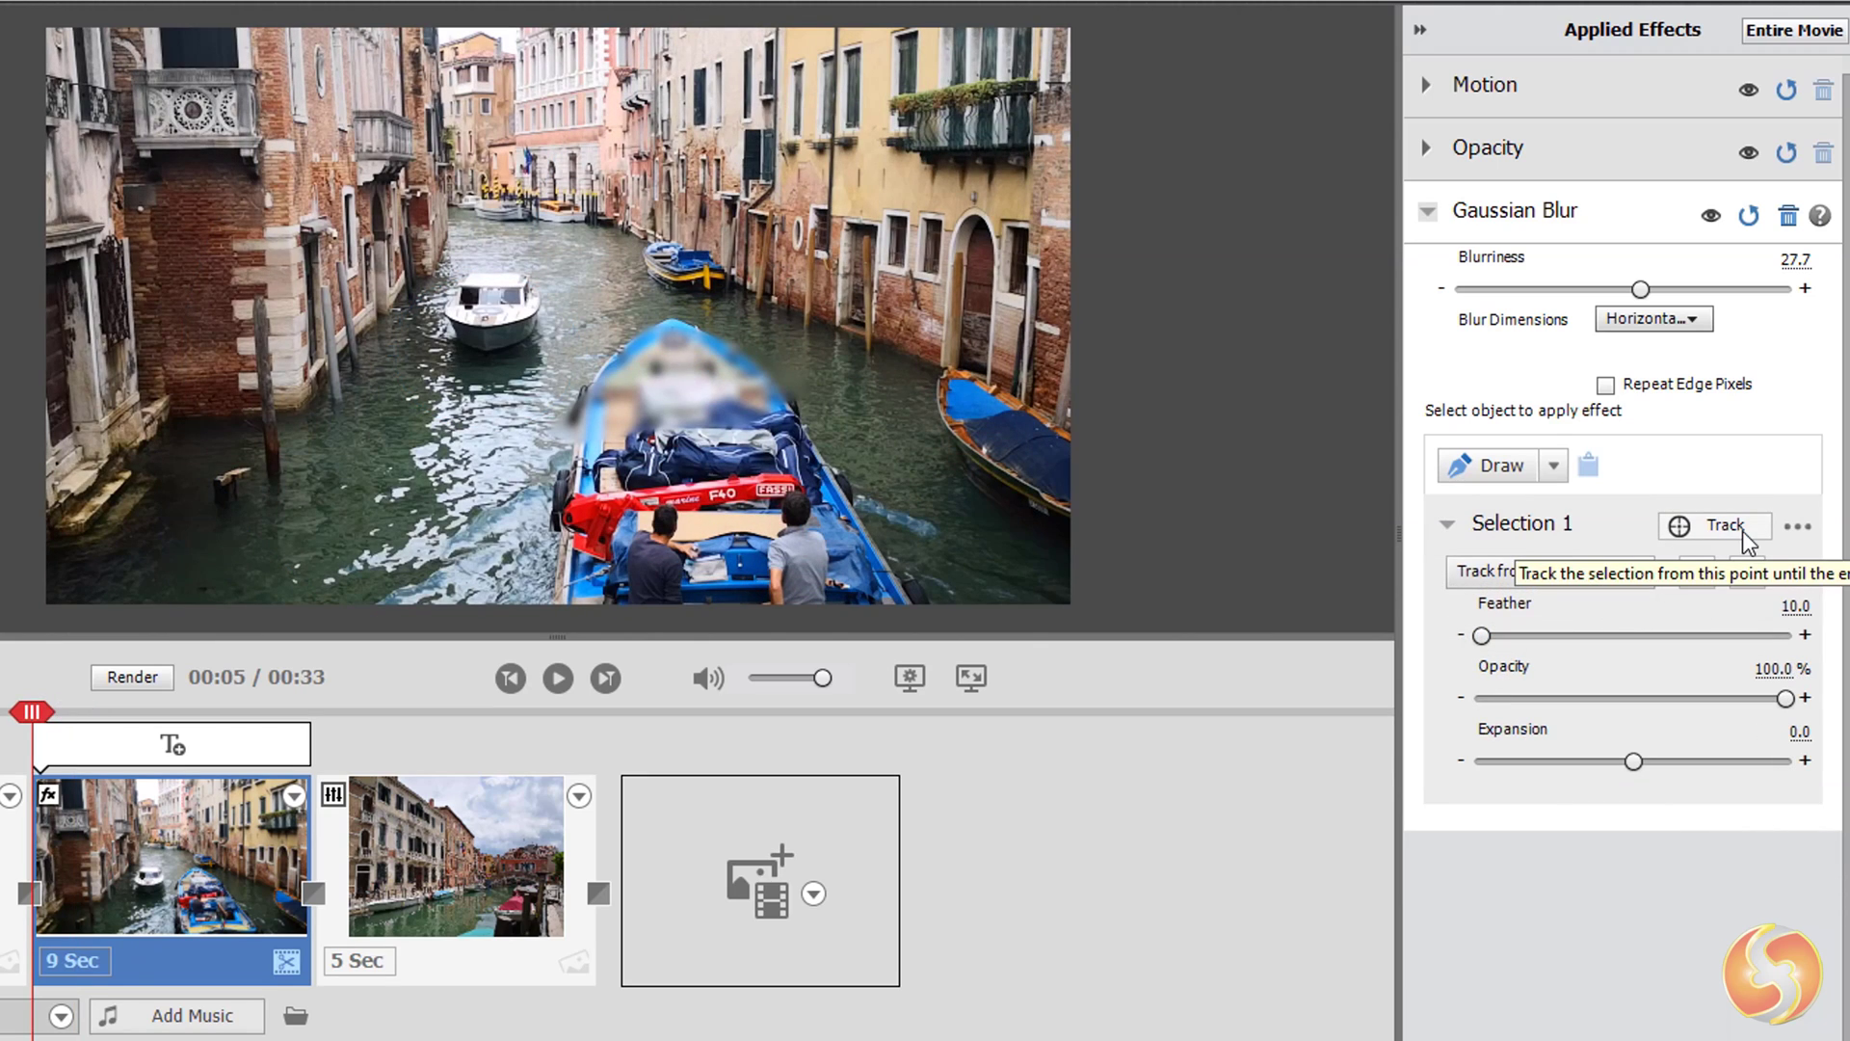
Step: Track Selection 1 on the boat, play it back, invert it, then delete the selection
{"action": "left_click", "coordinate": [1743, 530]}
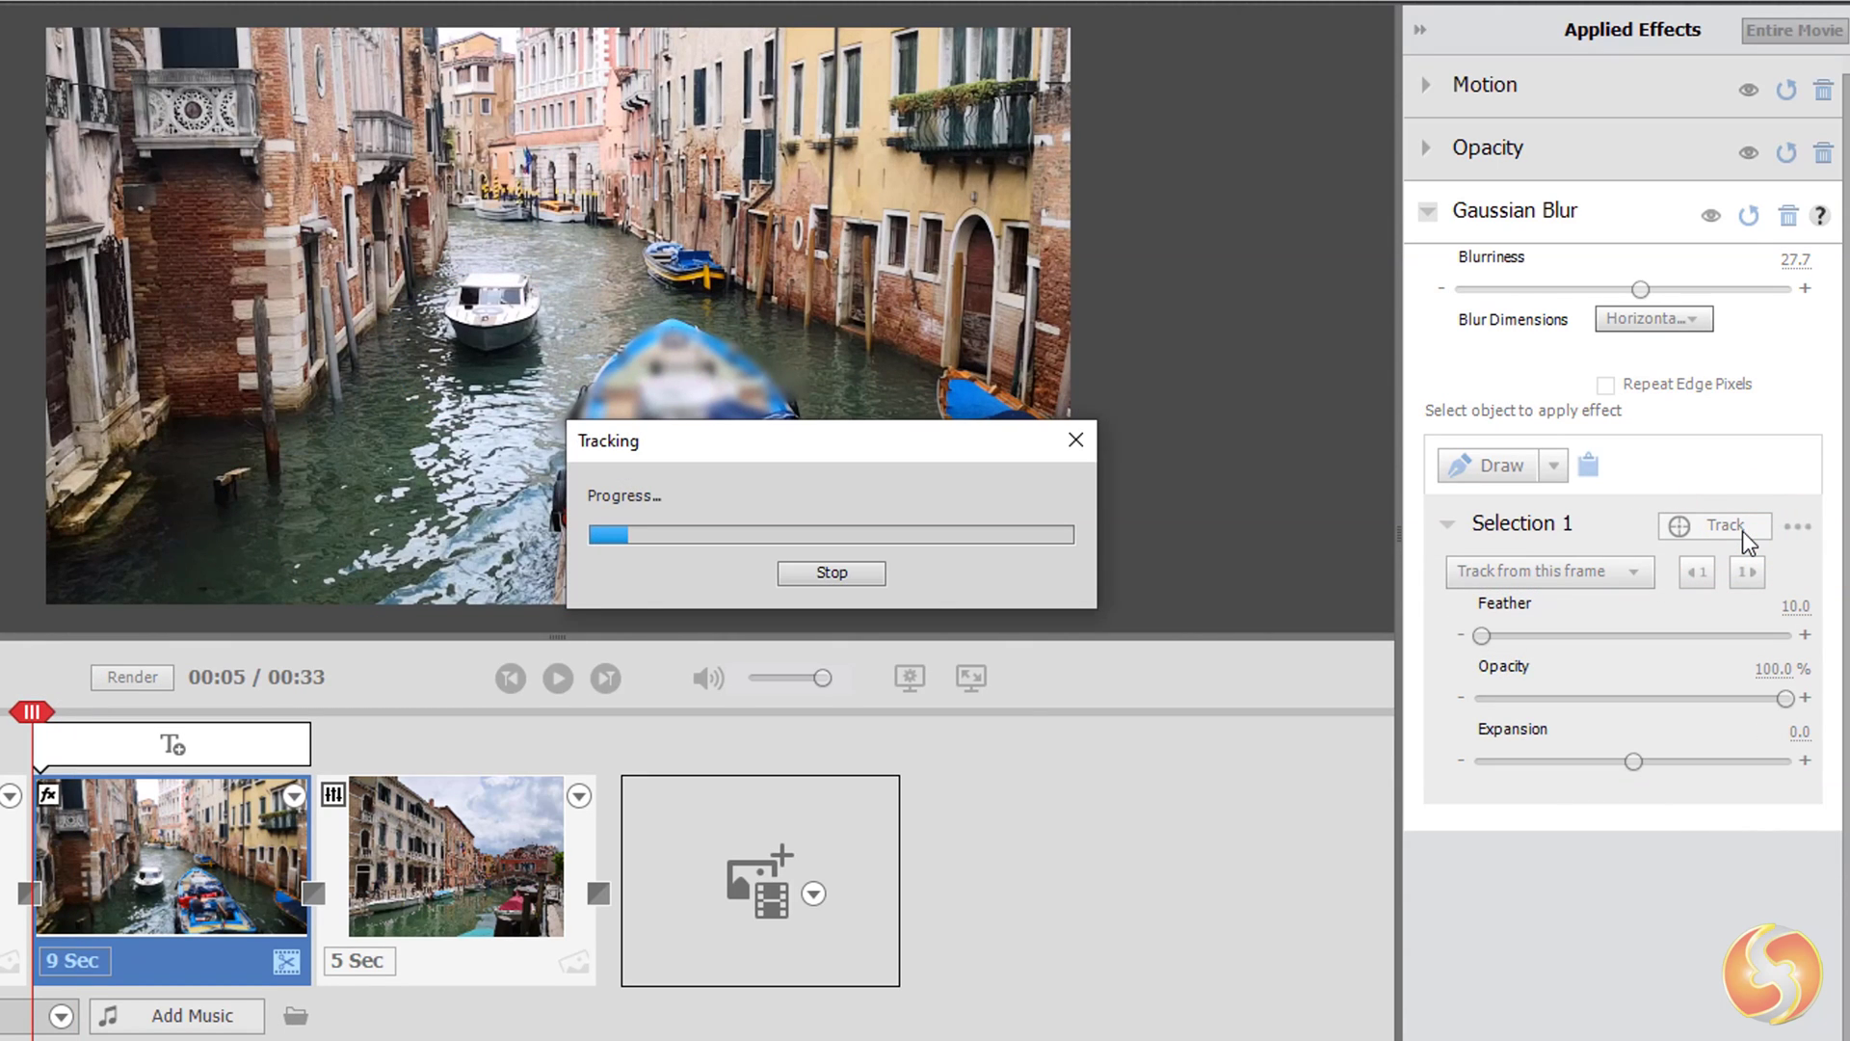
{"action": "left_click", "coordinate": [558, 677]}
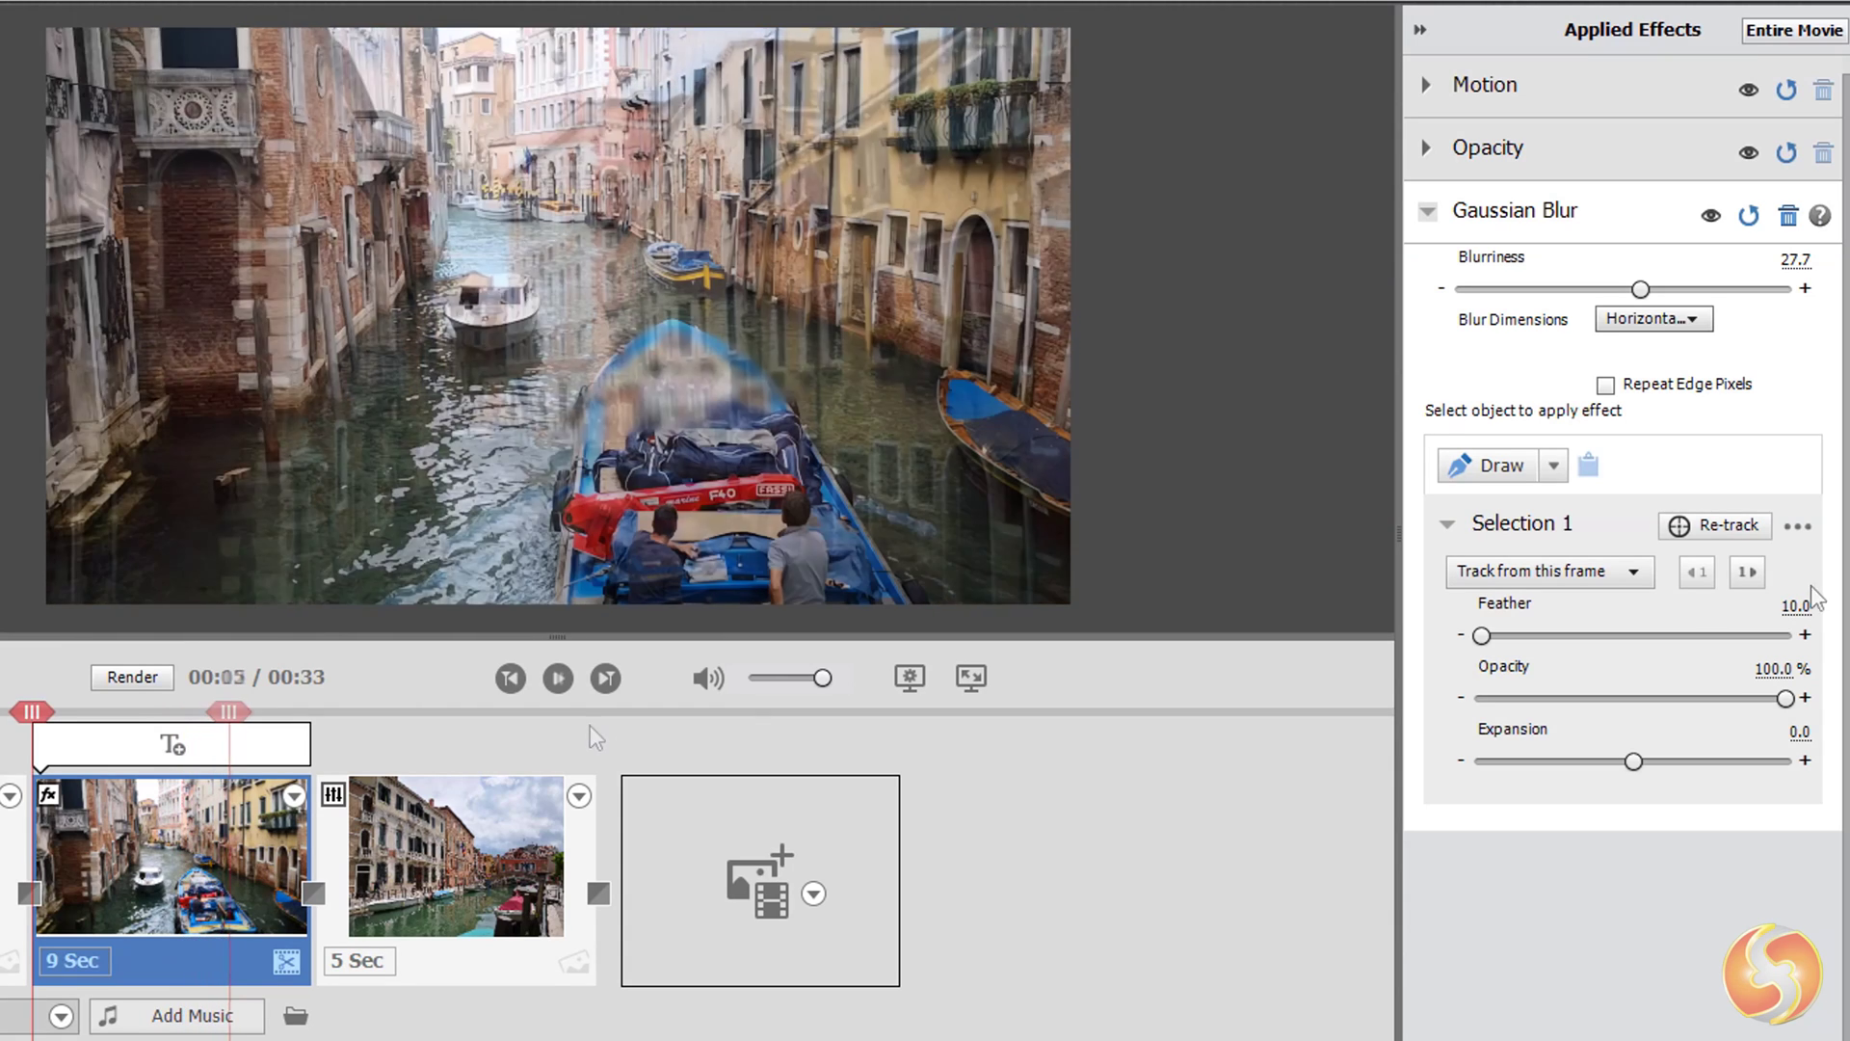
{"action": "left_click", "coordinate": [1798, 526]}
{"action": "left_click", "coordinate": [1708, 469]}
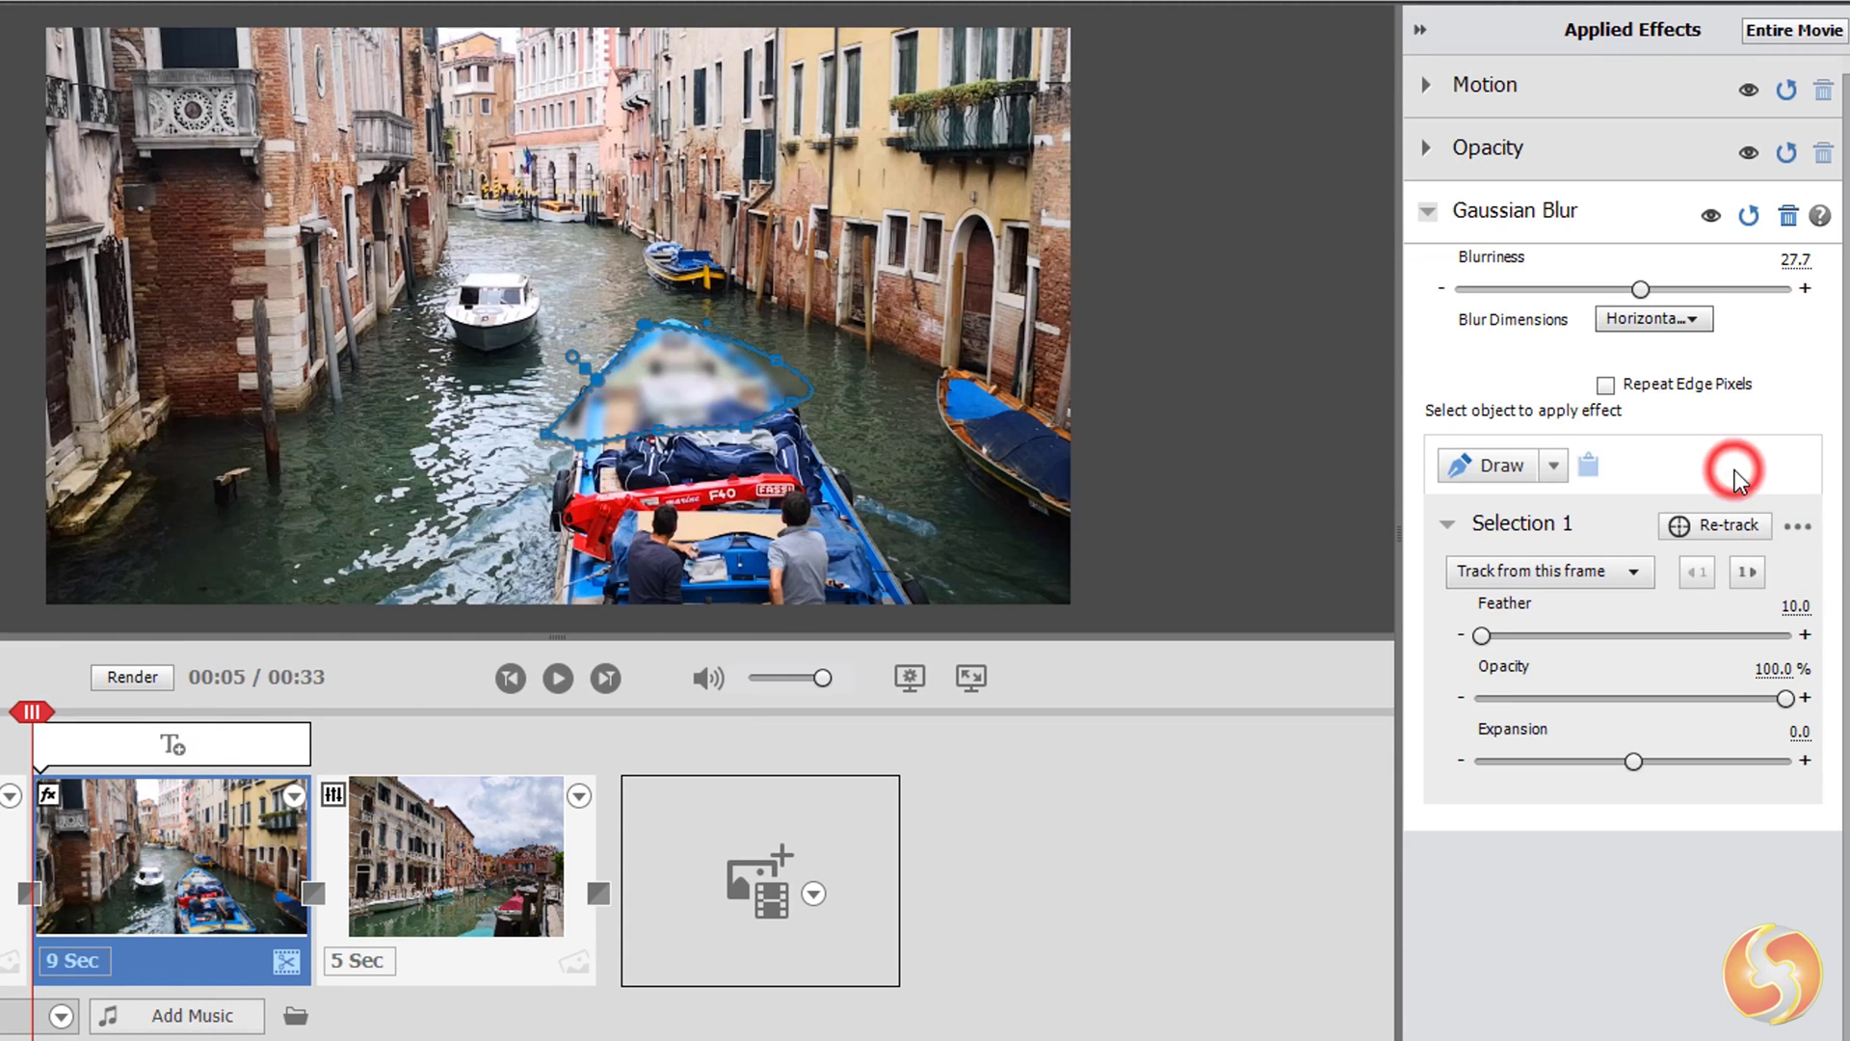
{"action": "left_click", "coordinate": [1798, 526]}
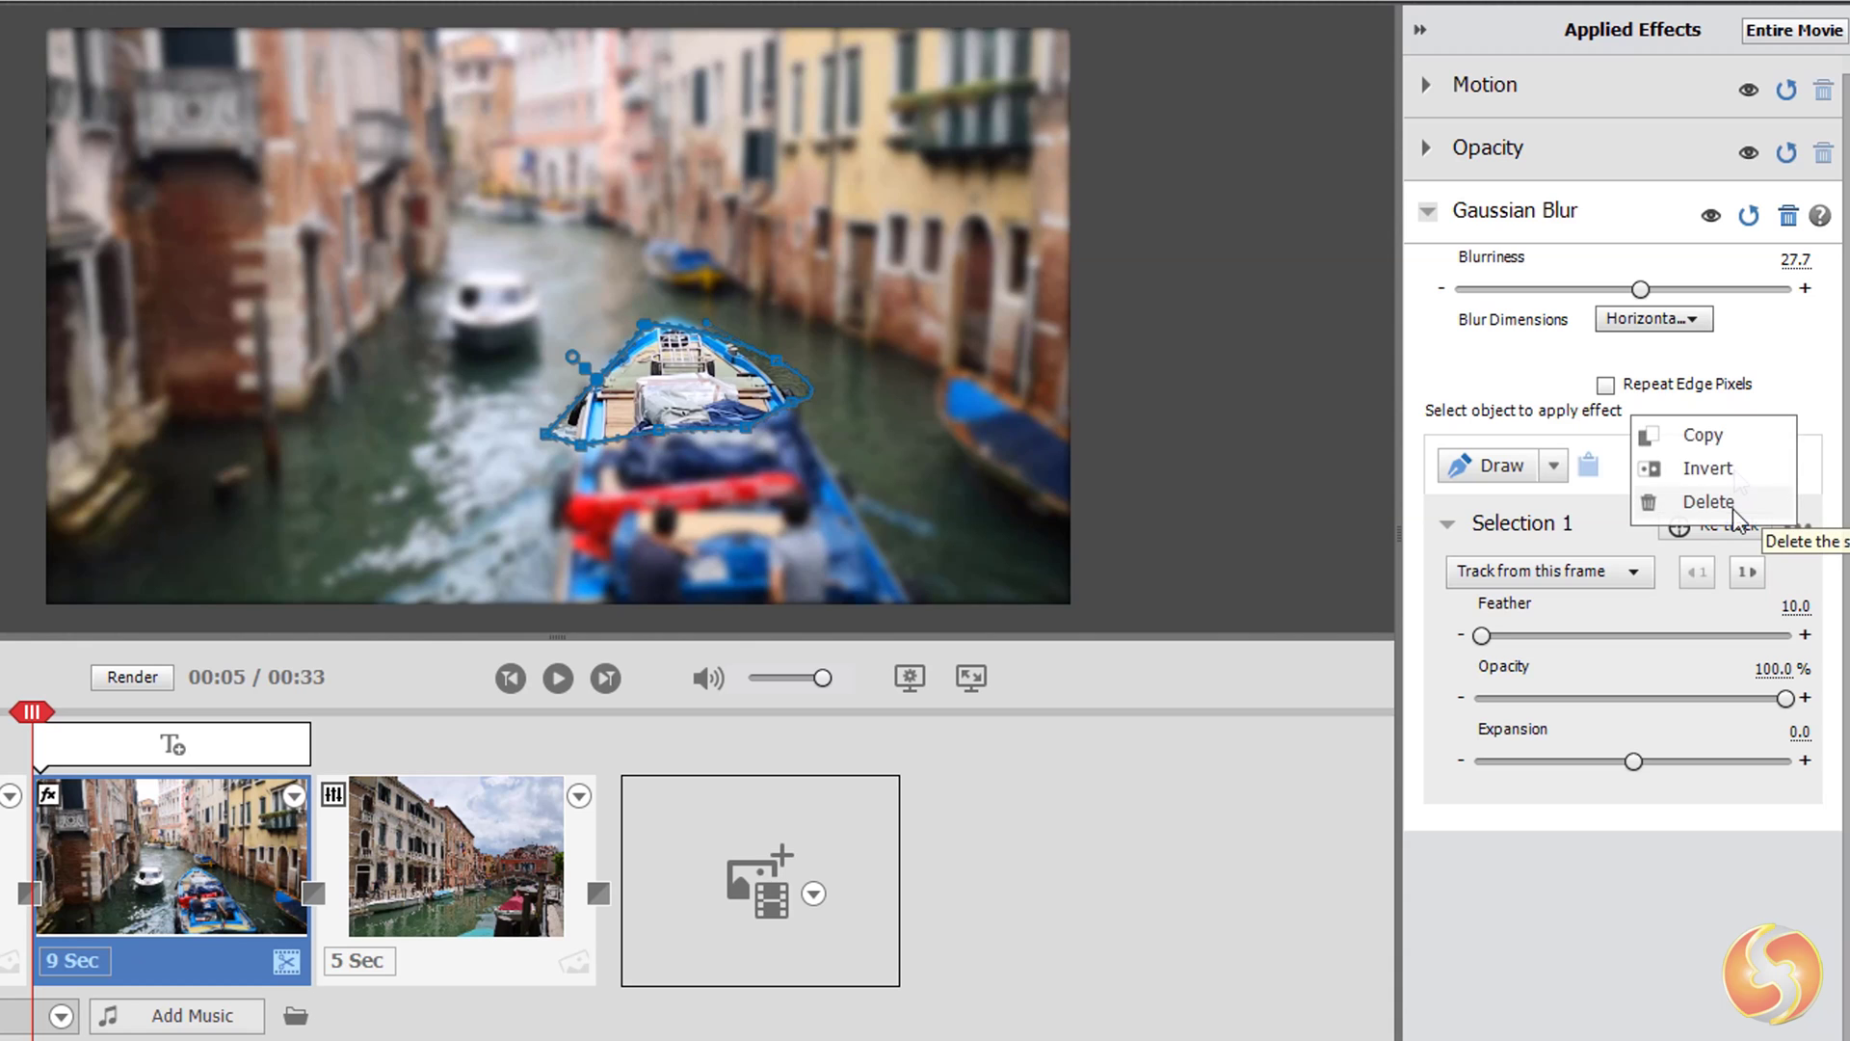
{"action": "left_click", "coordinate": [1733, 501]}
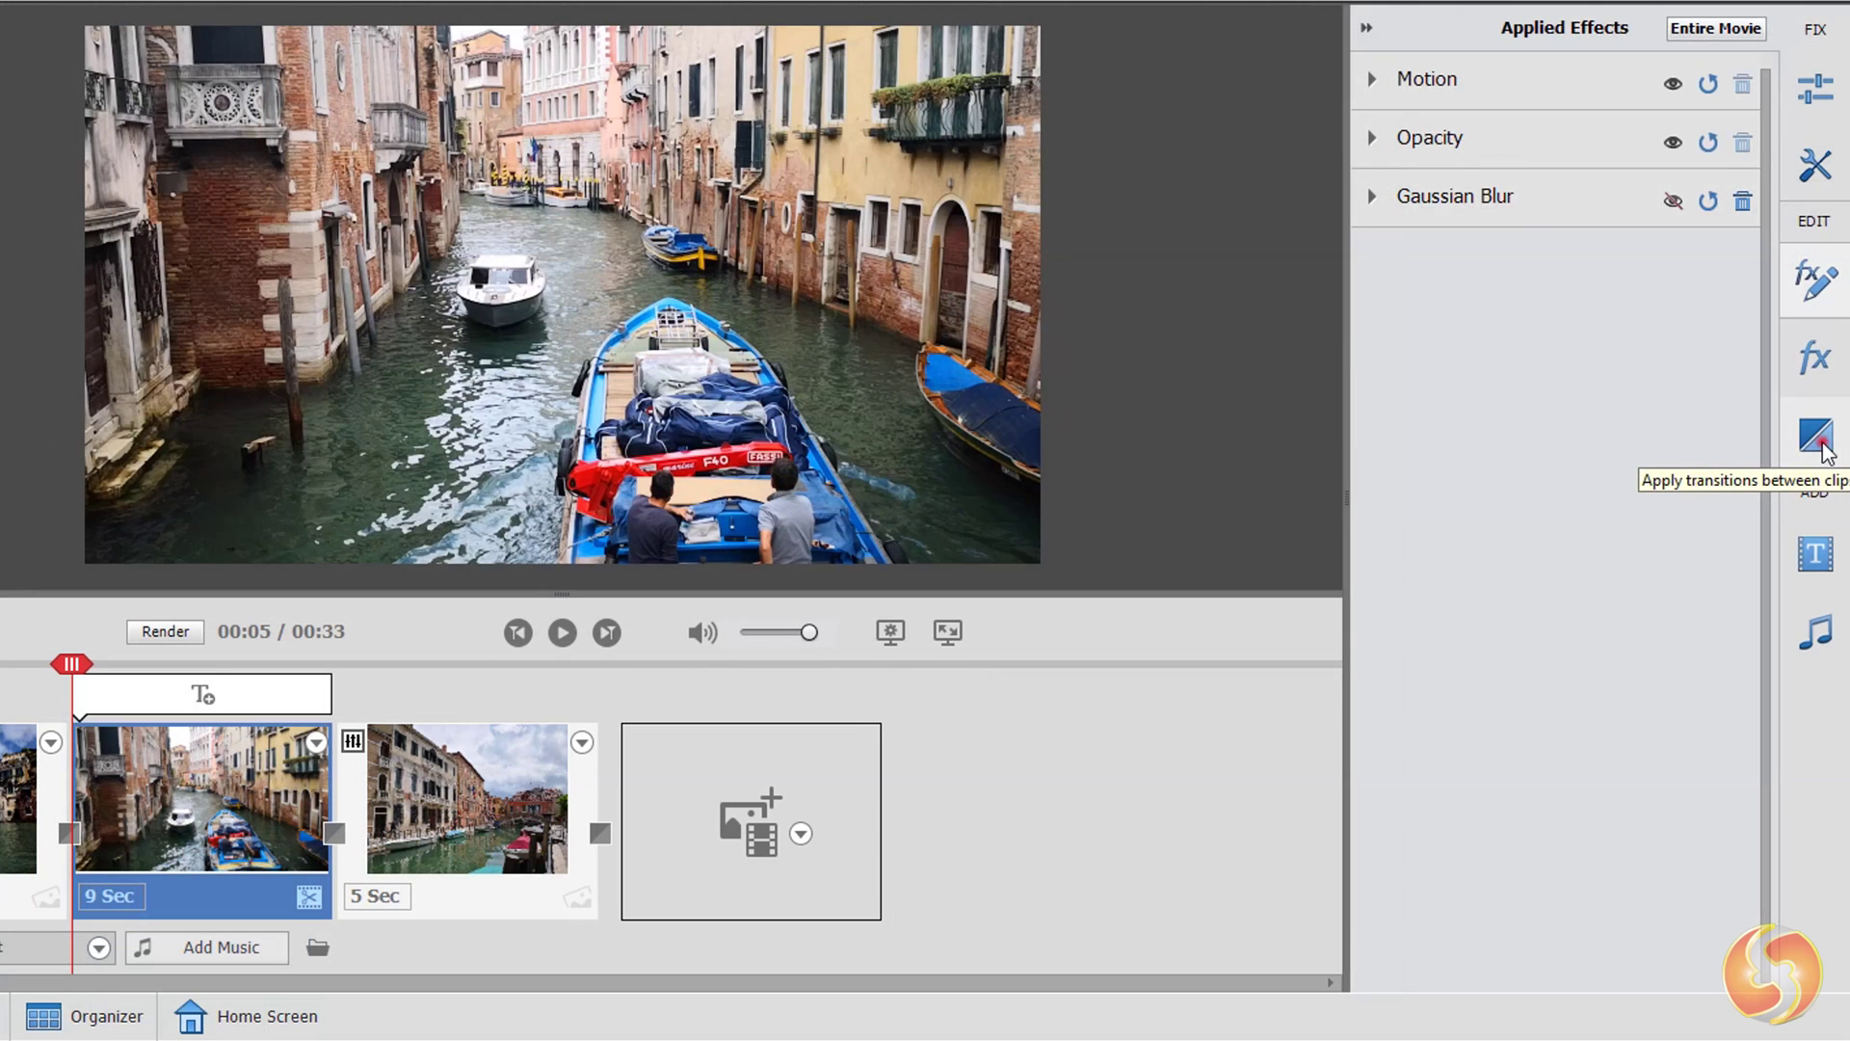
Step: Place a 3-second, centered Zoom transition between the first two clips
{"action": "left_click", "coordinate": [1818, 439]}
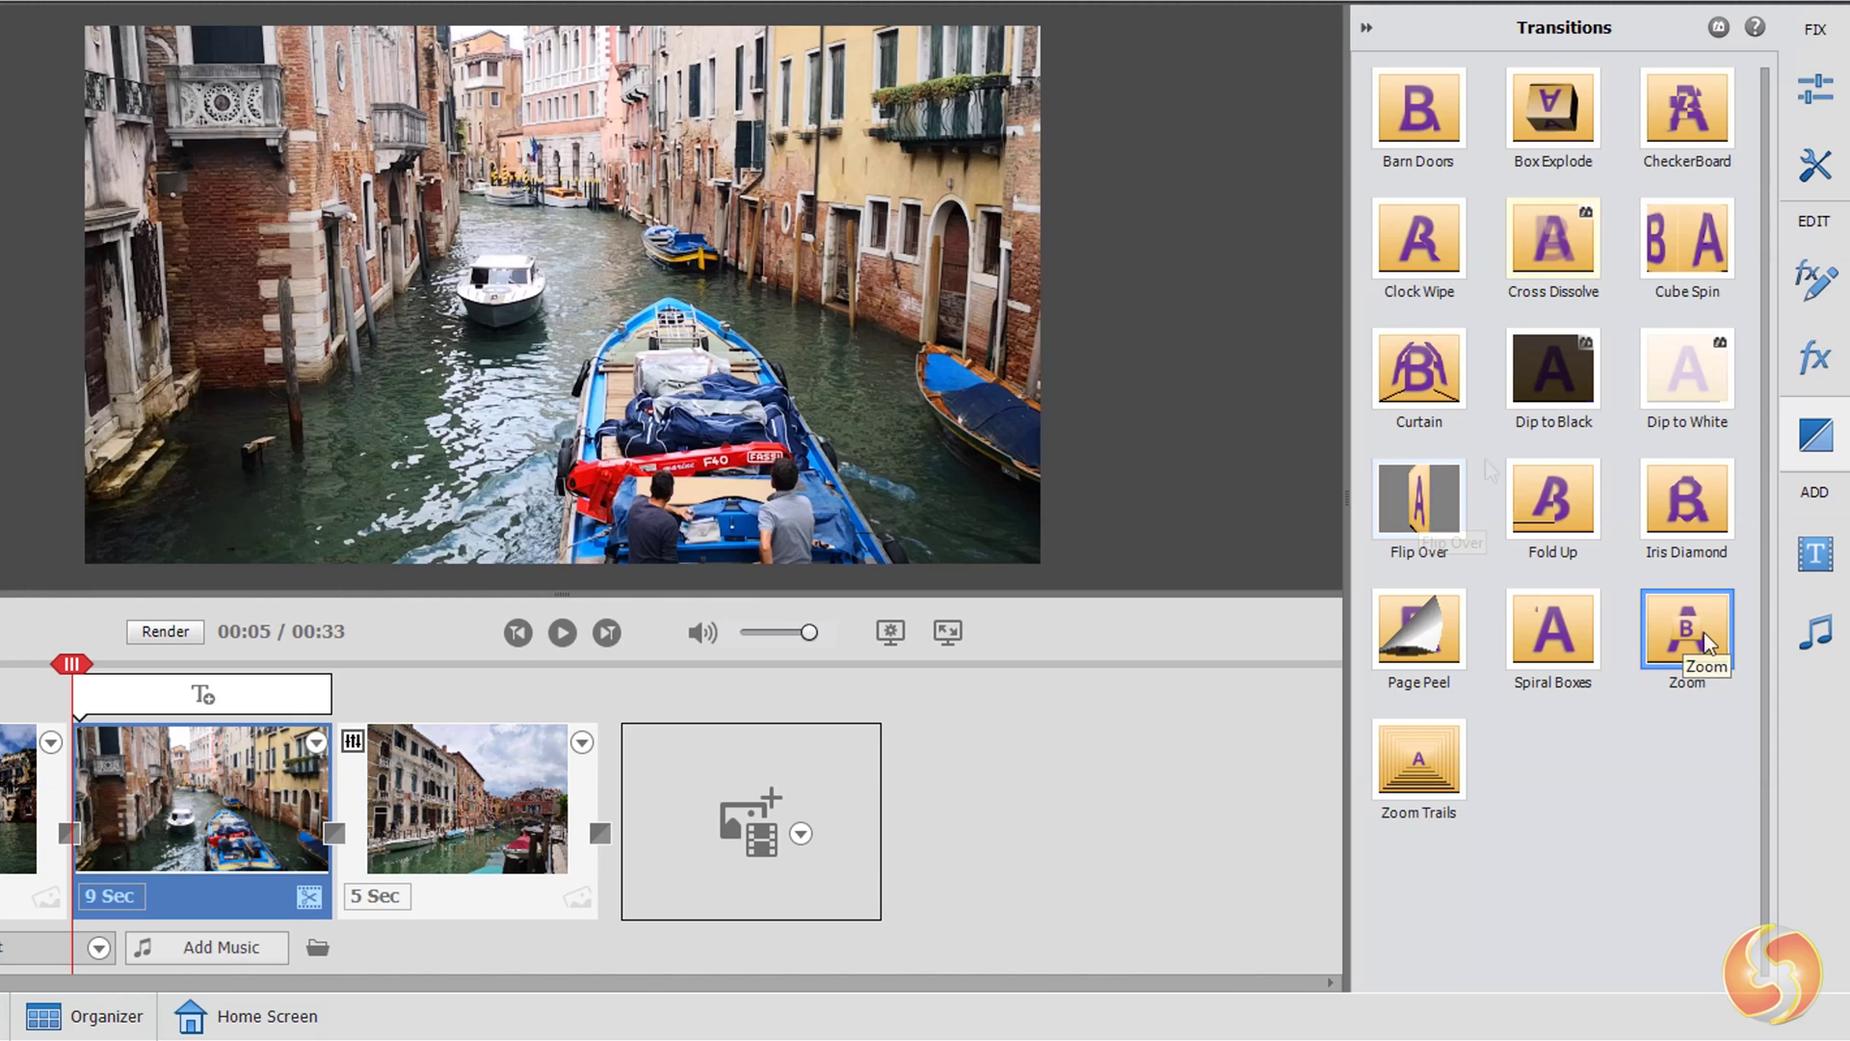
{"action": "left_click_drag", "start_coordinate": [1704, 644], "coordinate": [69, 835]}
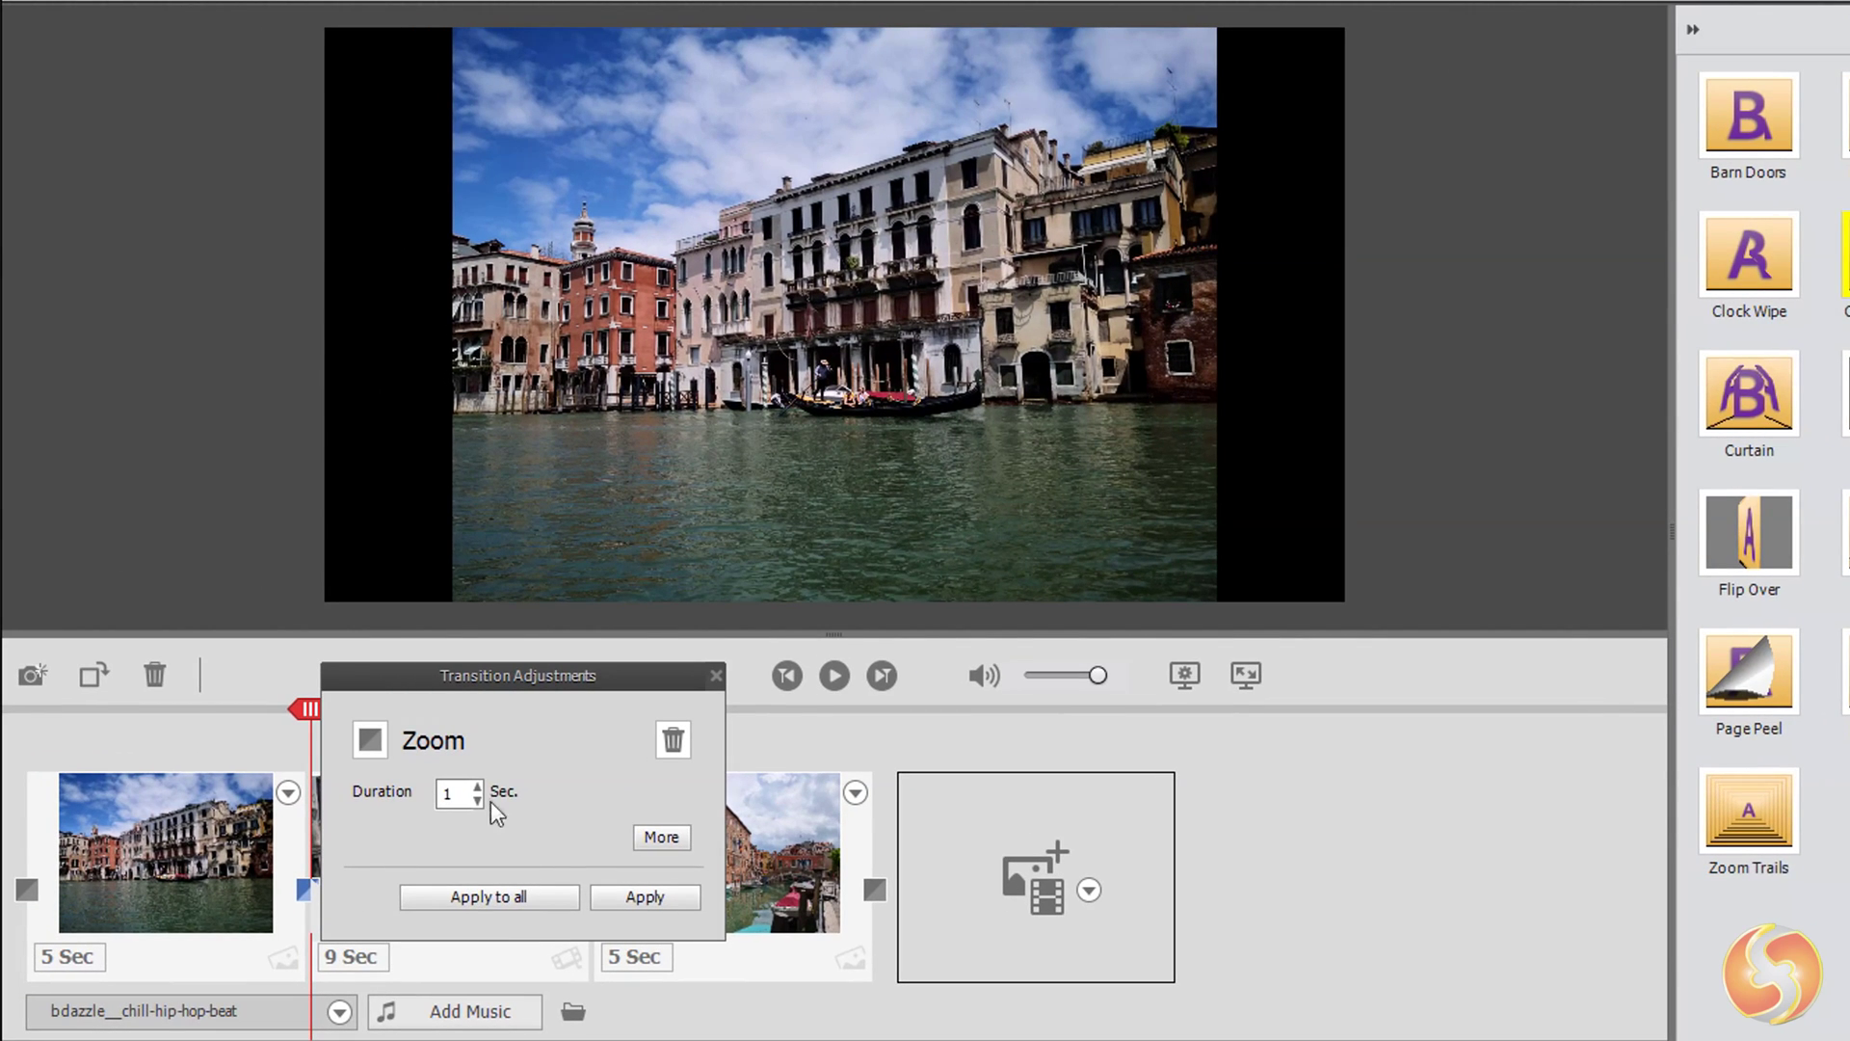
{"action": "left_click", "coordinate": [478, 787]}
{"action": "left_click", "coordinate": [478, 786]}
{"action": "left_click", "coordinate": [663, 838]}
{"action": "left_click", "coordinate": [432, 801]}
{"action": "left_click", "coordinate": [545, 806]}
{"action": "left_click", "coordinate": [1135, 748]}
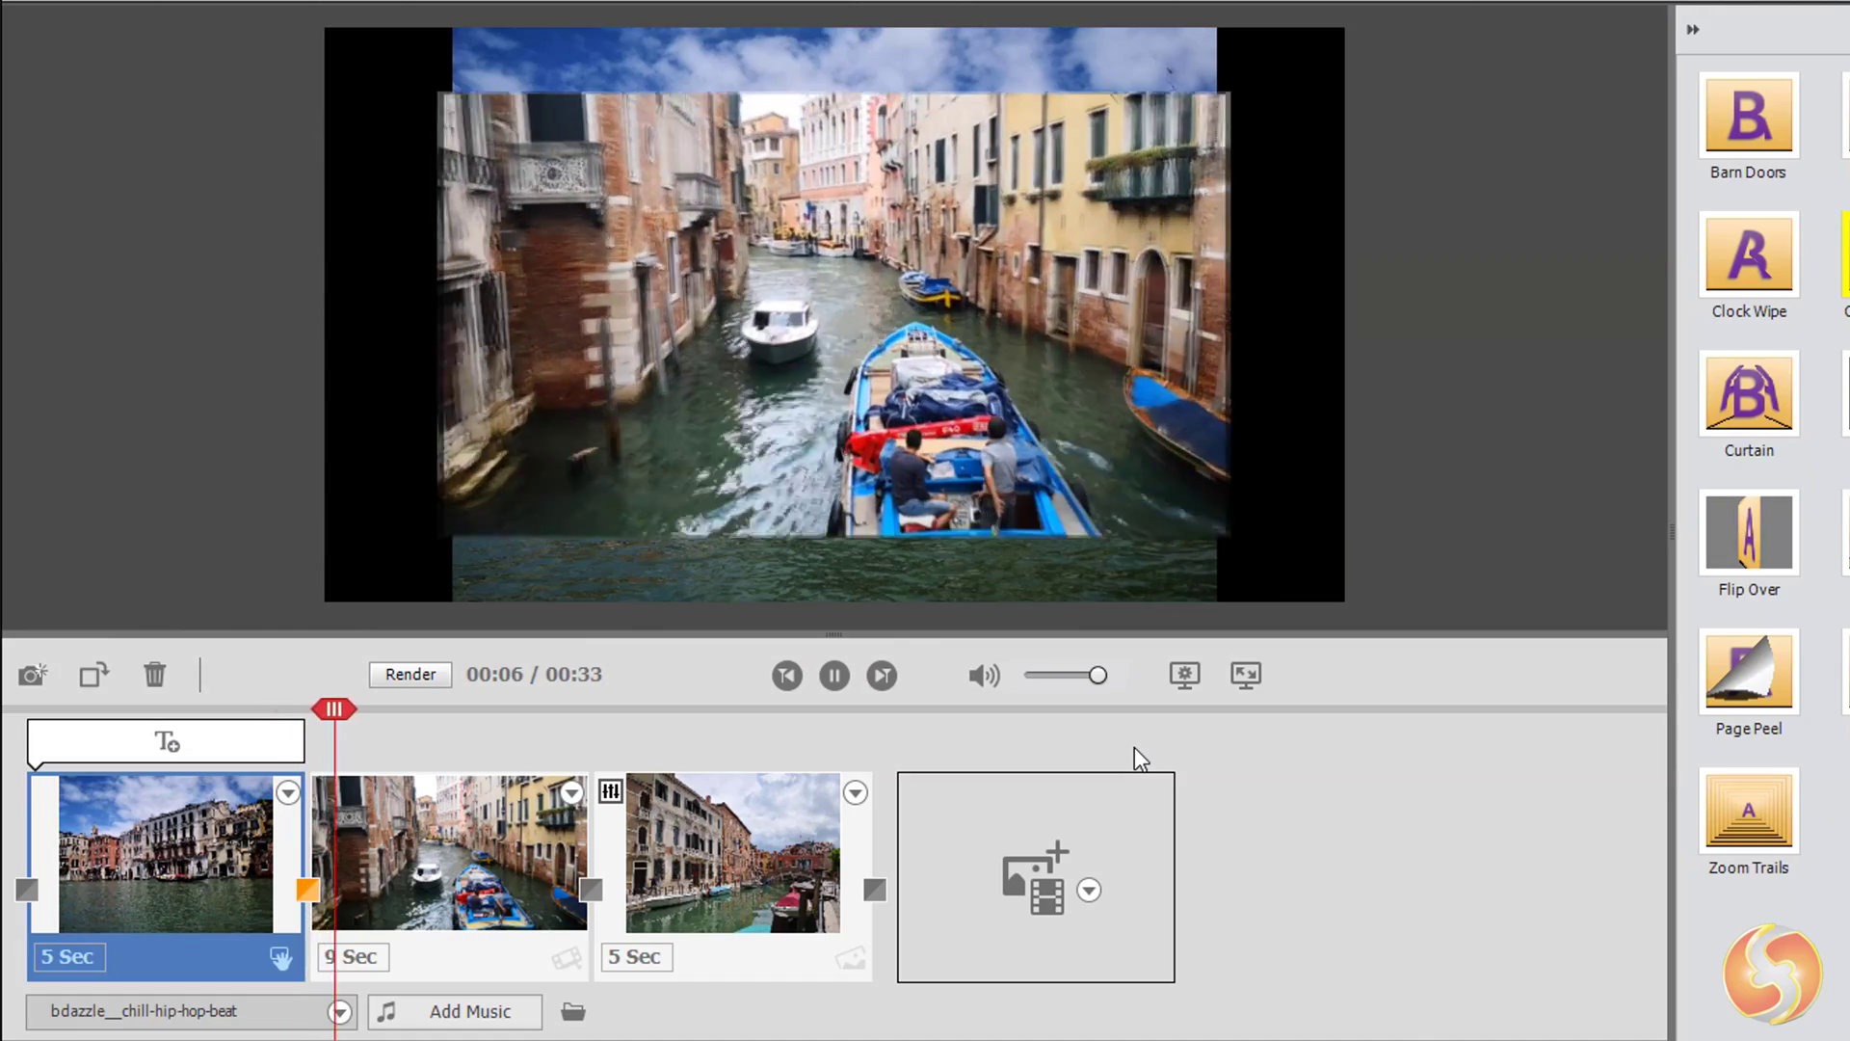
Step: Replace it with a Curtain transition between clips 1 and 2 and apply it
{"action": "left_click", "coordinate": [835, 676]}
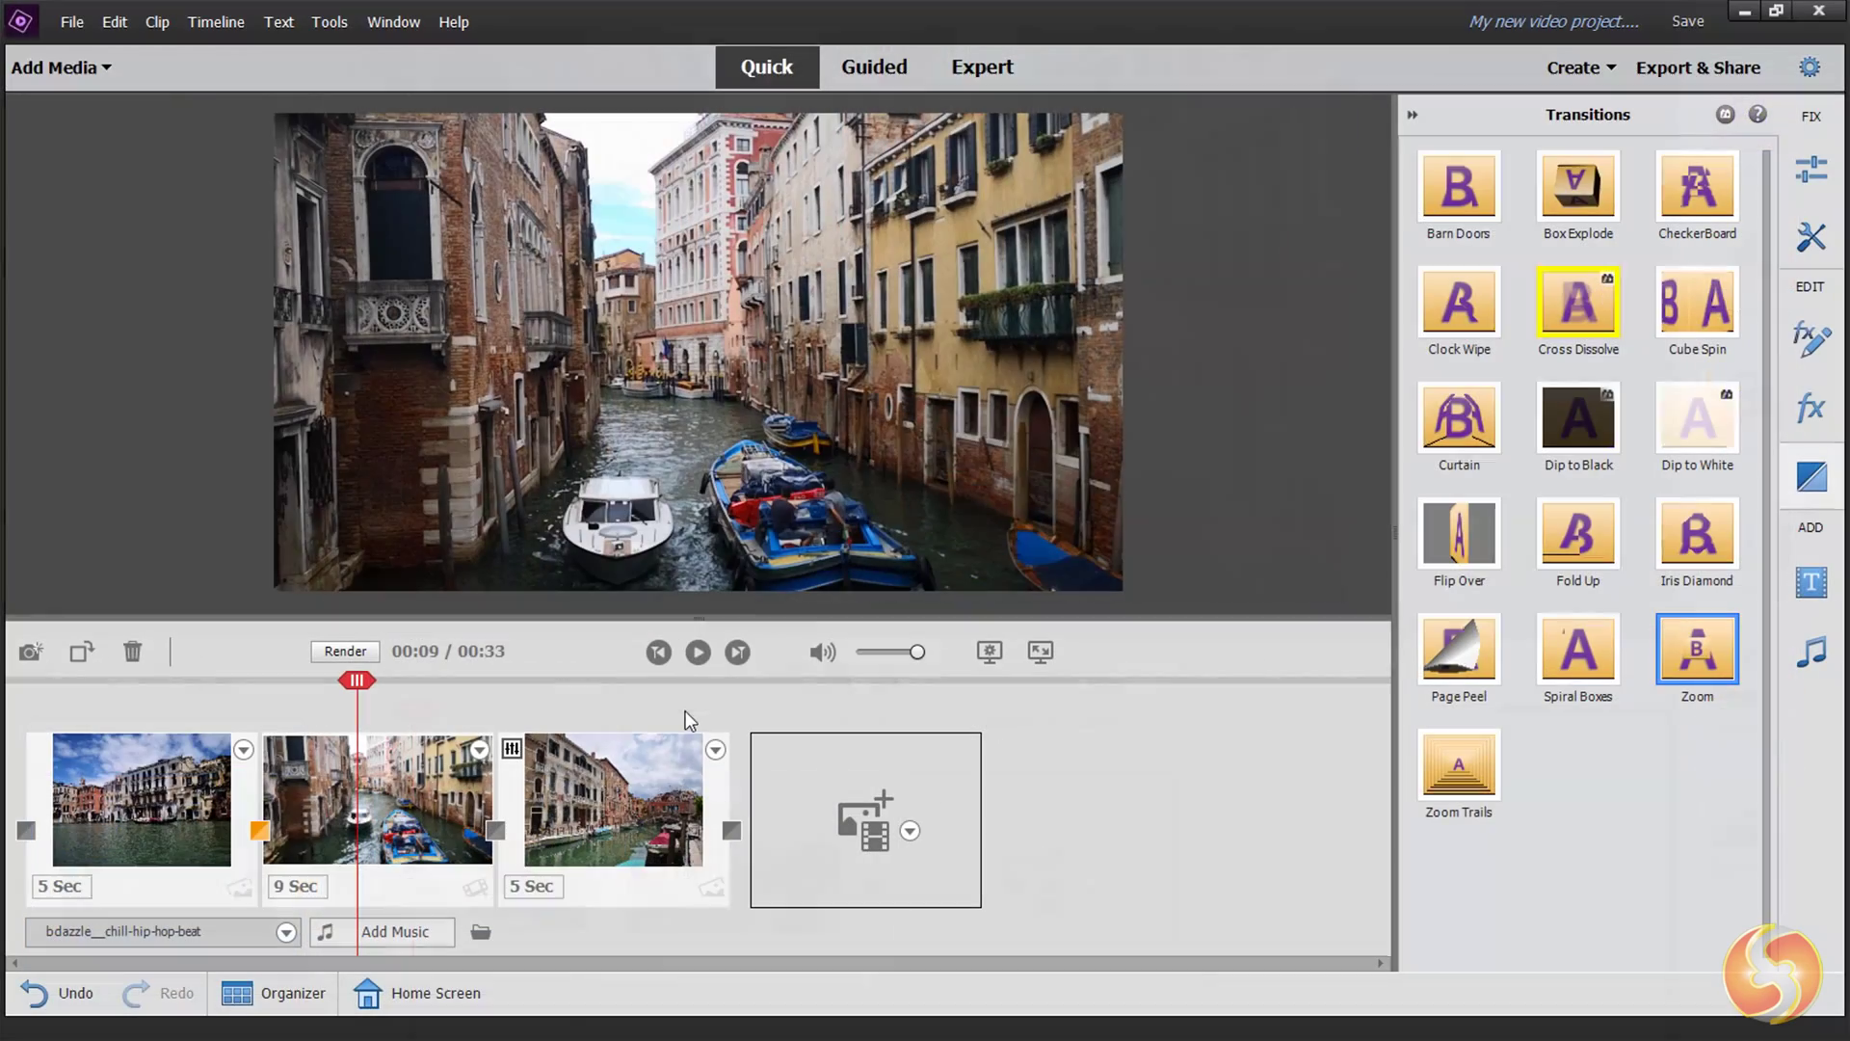
{"action": "left_click_drag", "start_coordinate": [1465, 424], "coordinate": [251, 834]}
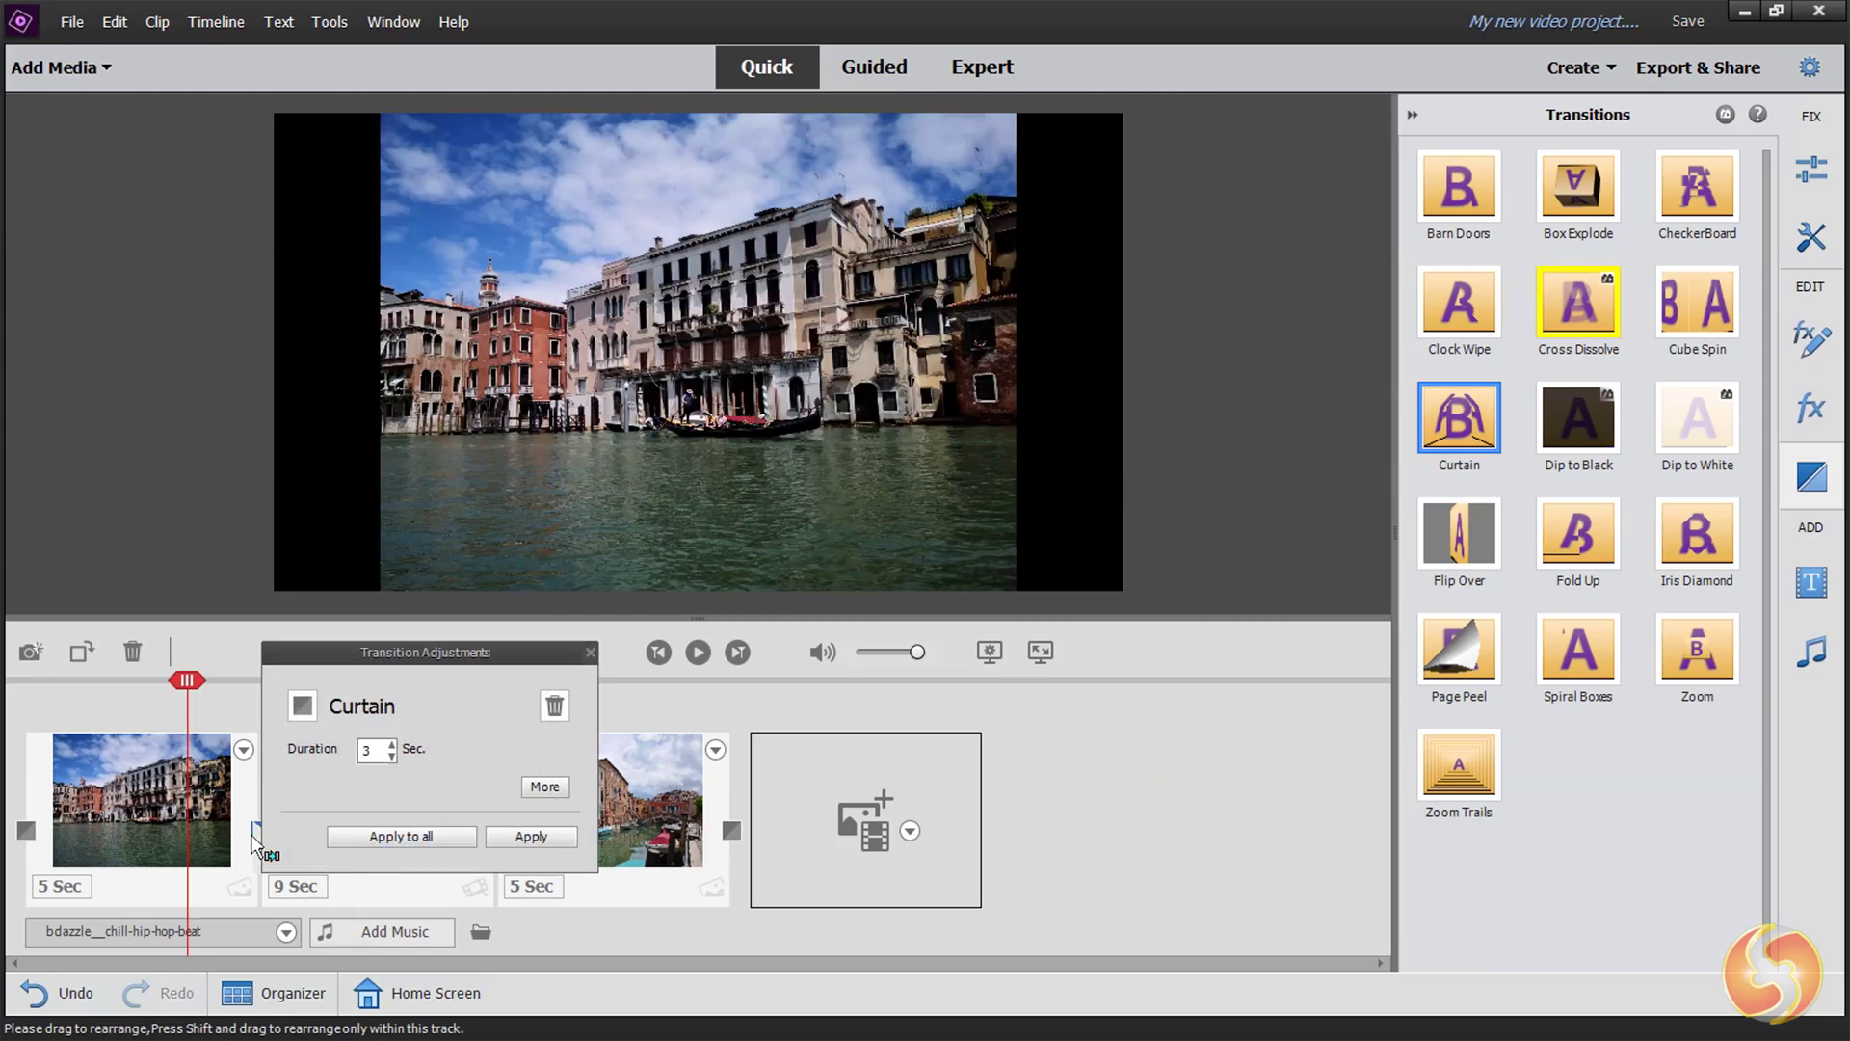
{"action": "left_click", "coordinate": [524, 835]}
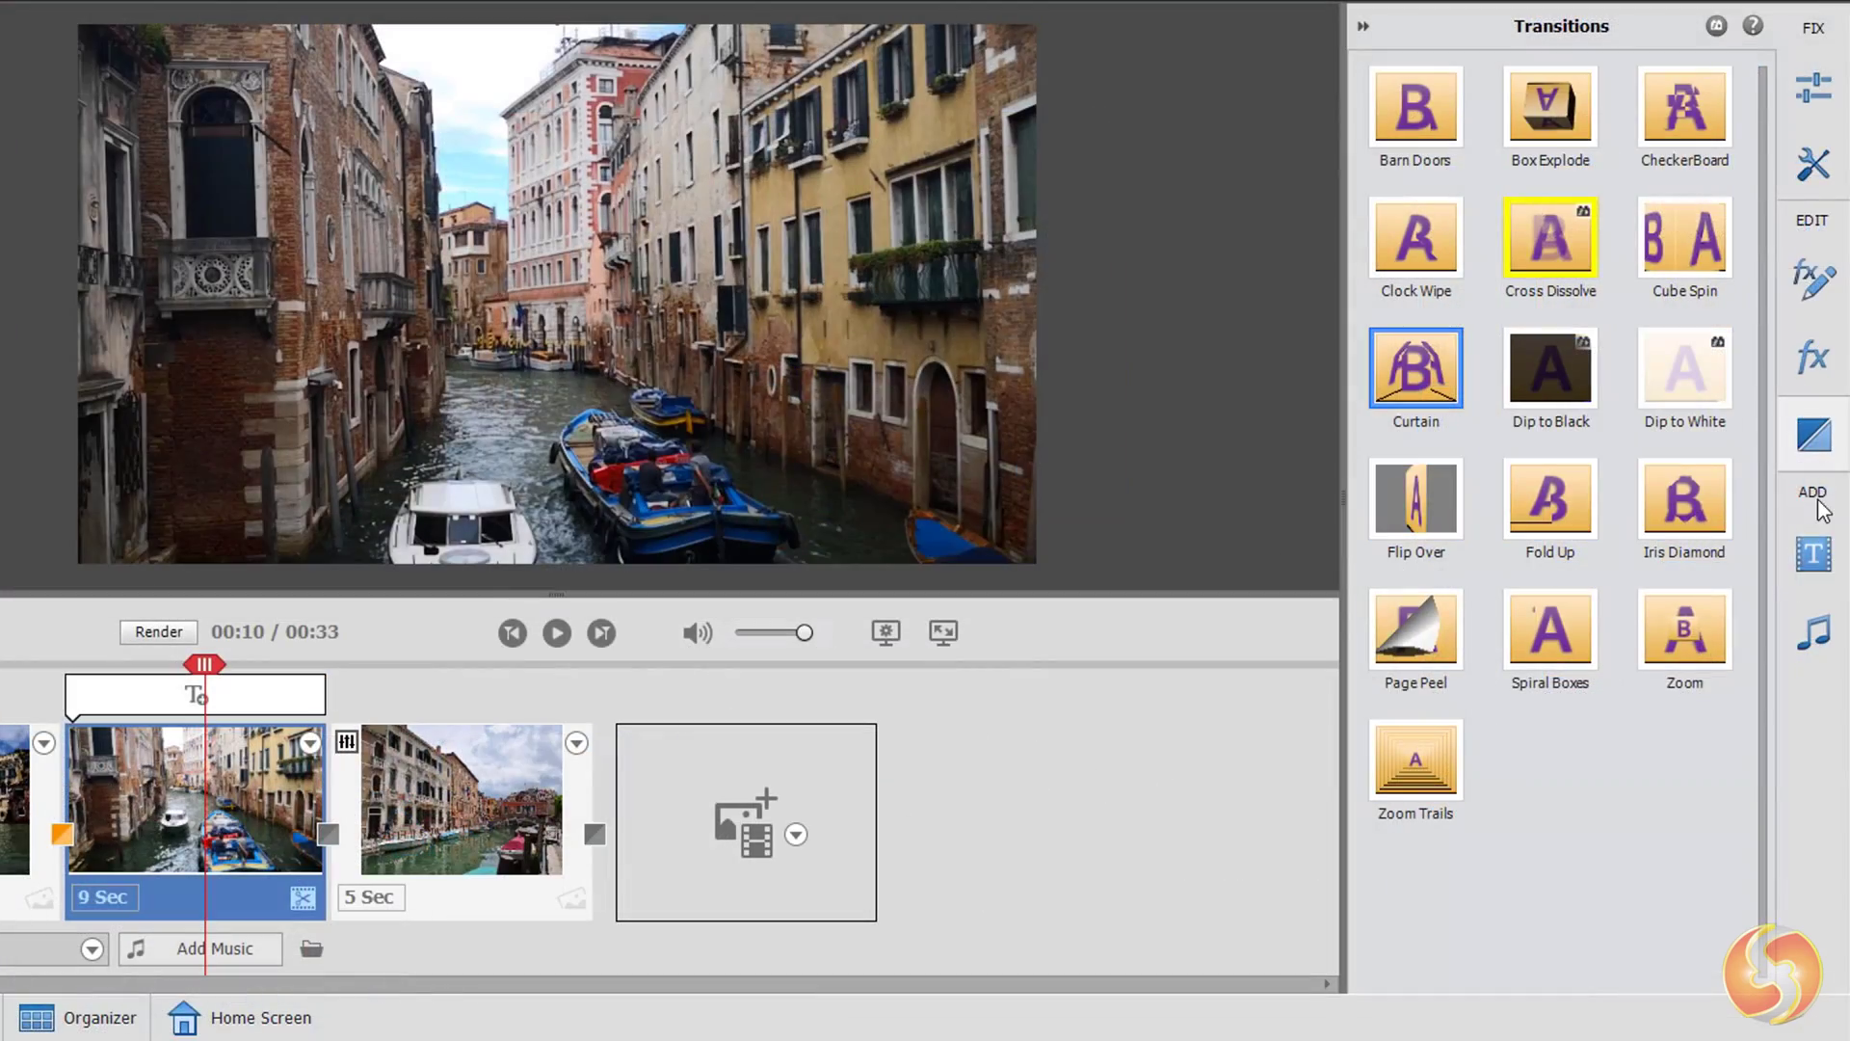
Step: Browse the music and title libraries, previewing the KineticTwoLines and KineticThreelines titles
{"action": "left_click", "coordinate": [1817, 636]}
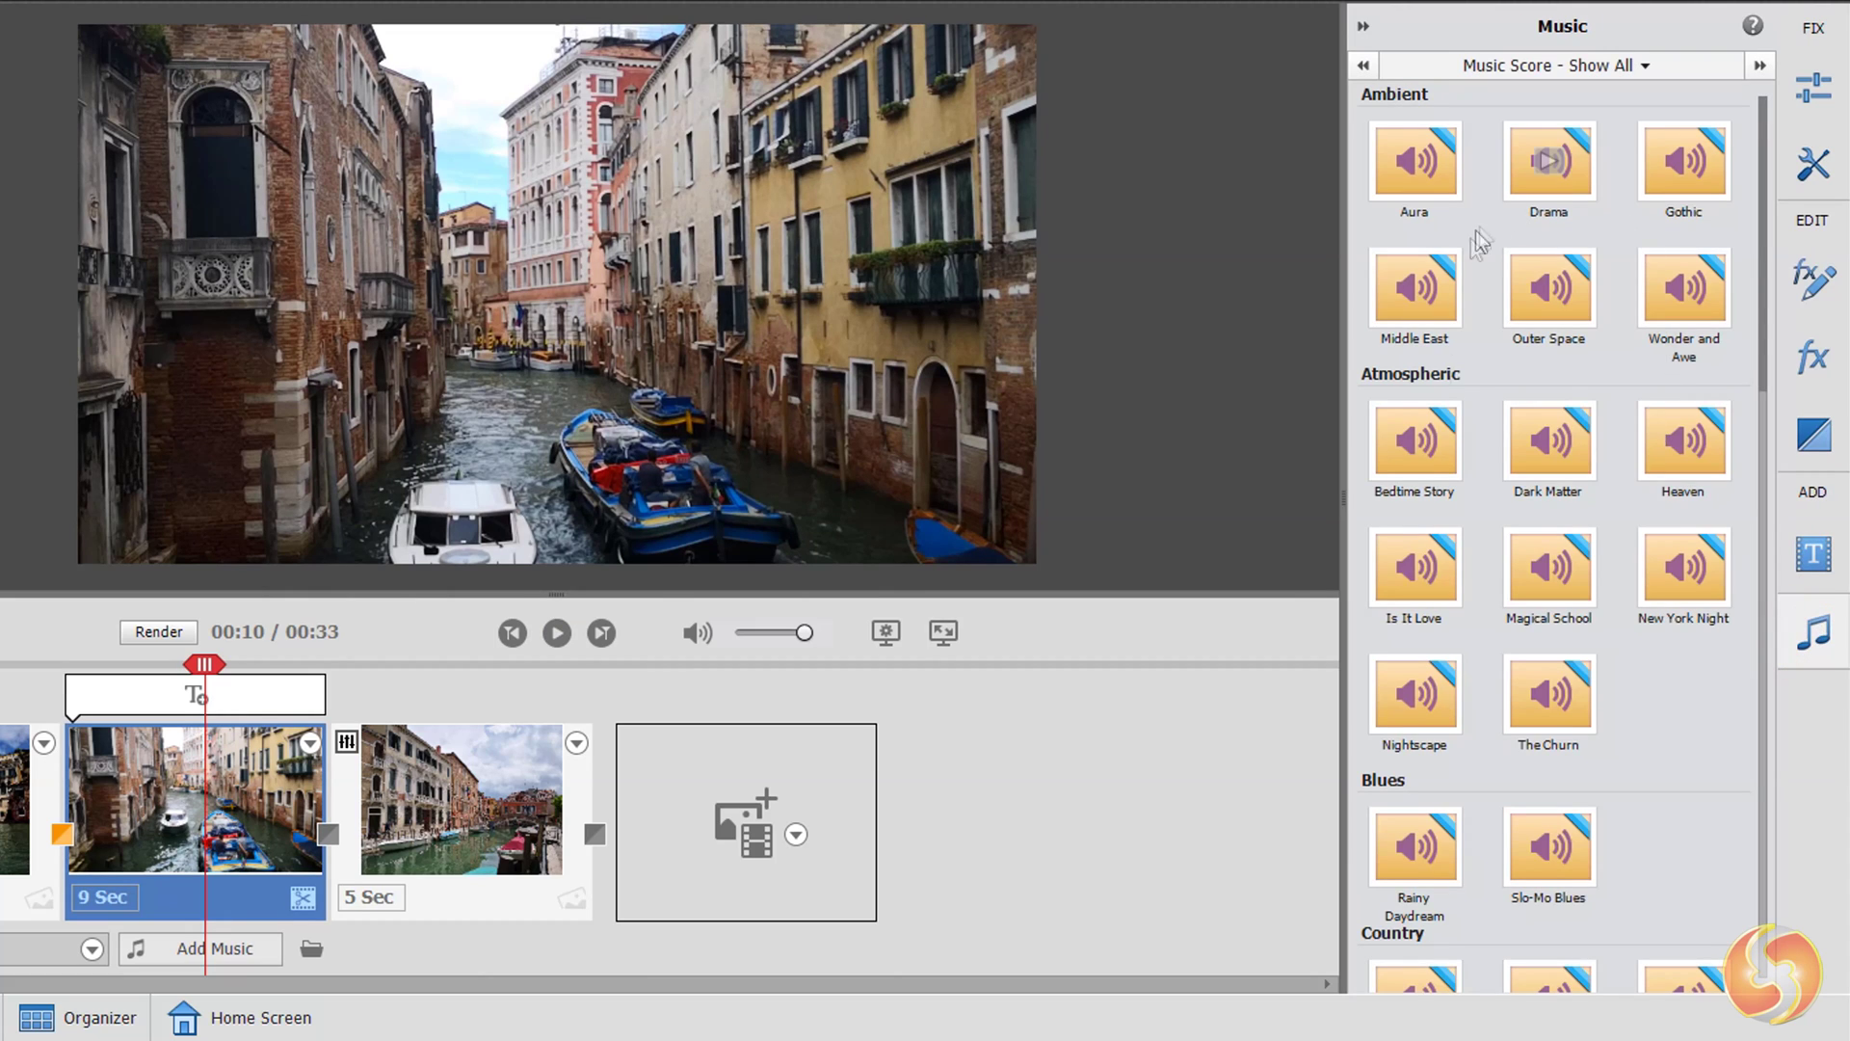
{"action": "scroll", "coordinate": [1417, 694], "scroll_direction": "down", "scroll_amount": 10}
{"action": "left_click", "coordinate": [1831, 575]}
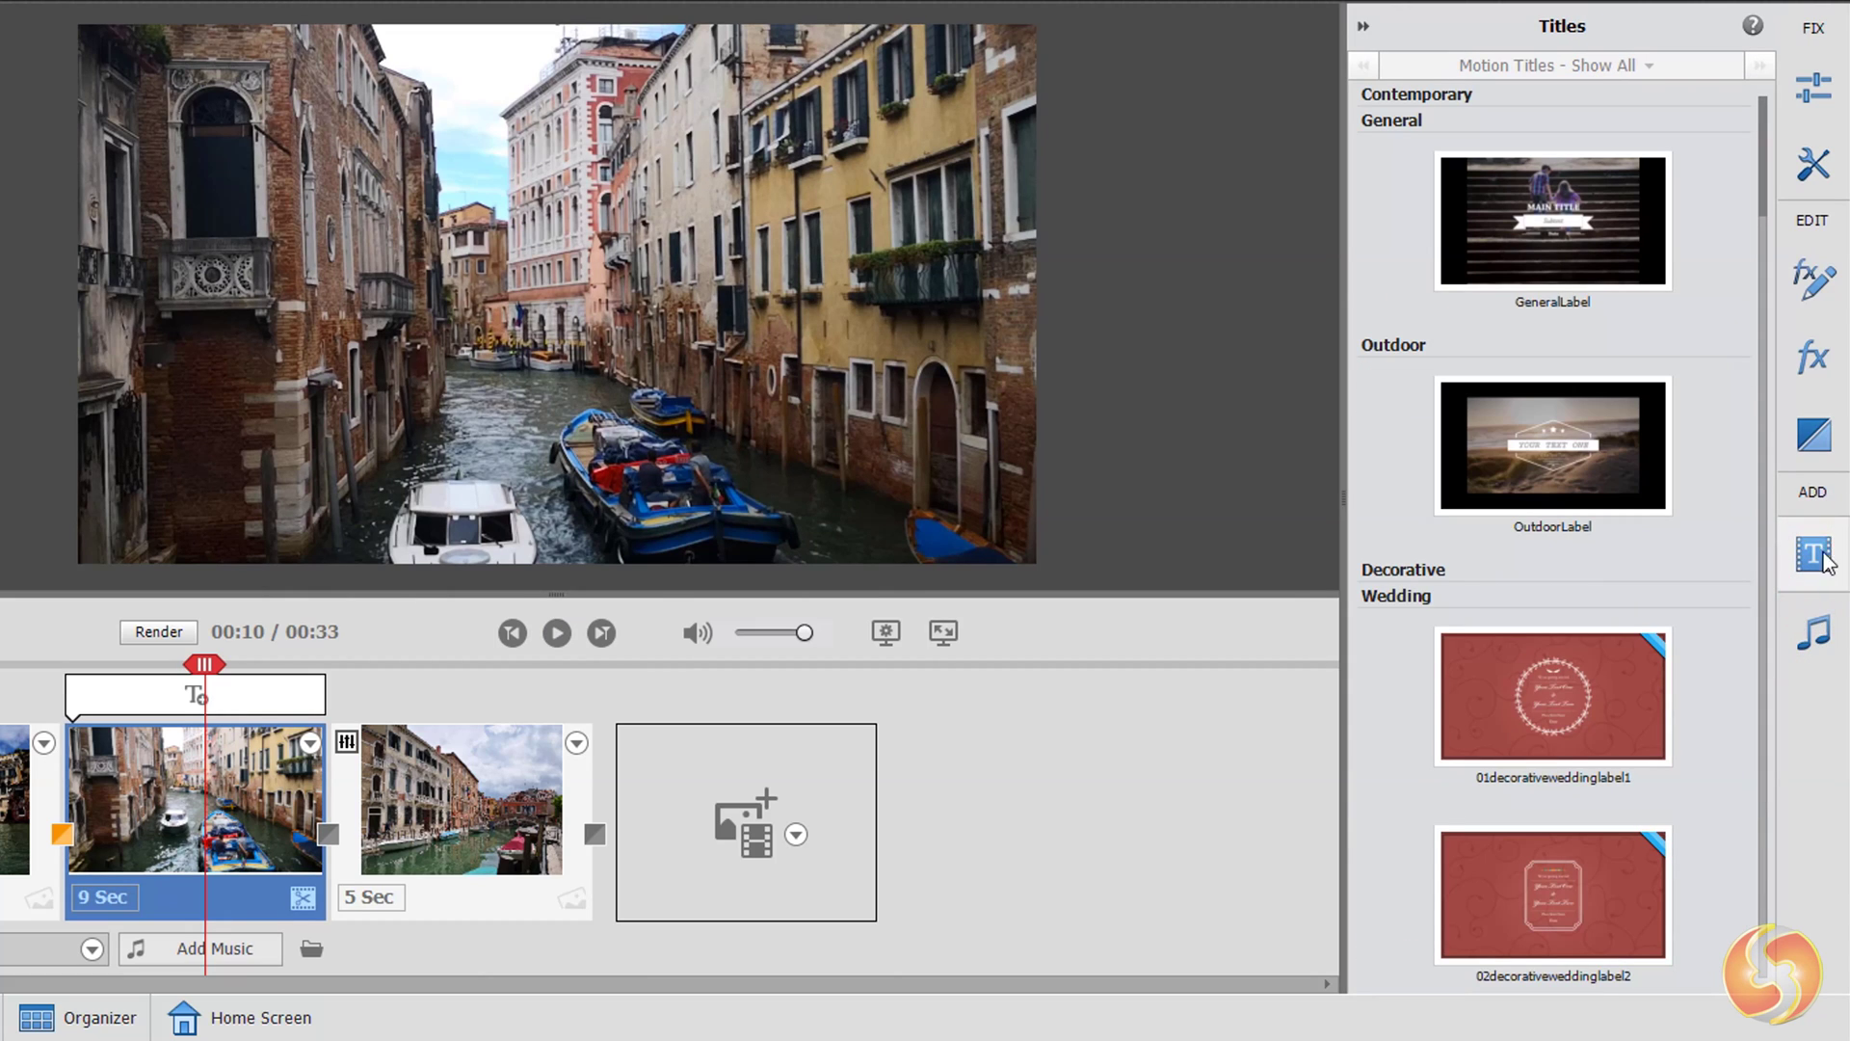
{"action": "scroll", "coordinate": [1570, 530], "scroll_direction": "down", "scroll_amount": 15}
{"action": "left_click", "coordinate": [1555, 521]}
{"action": "left_click", "coordinate": [1554, 508]}
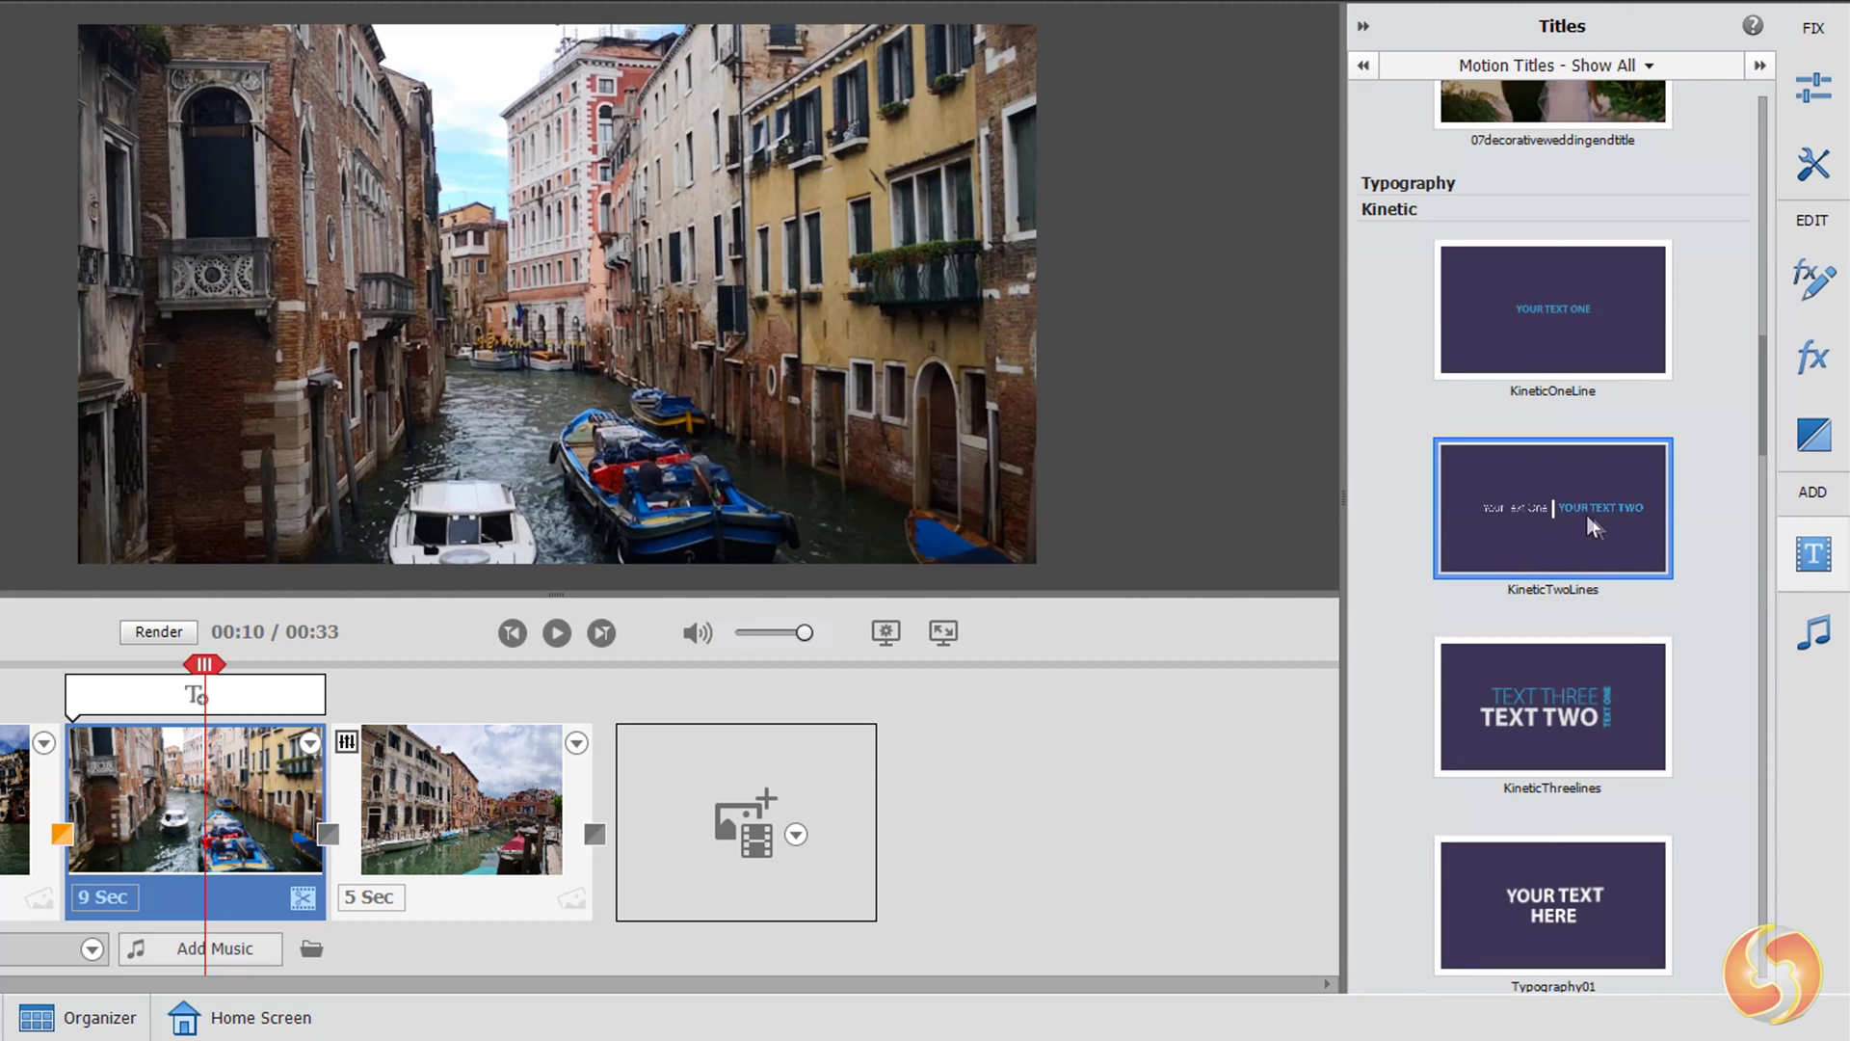
{"action": "left_click", "coordinate": [1557, 707]}
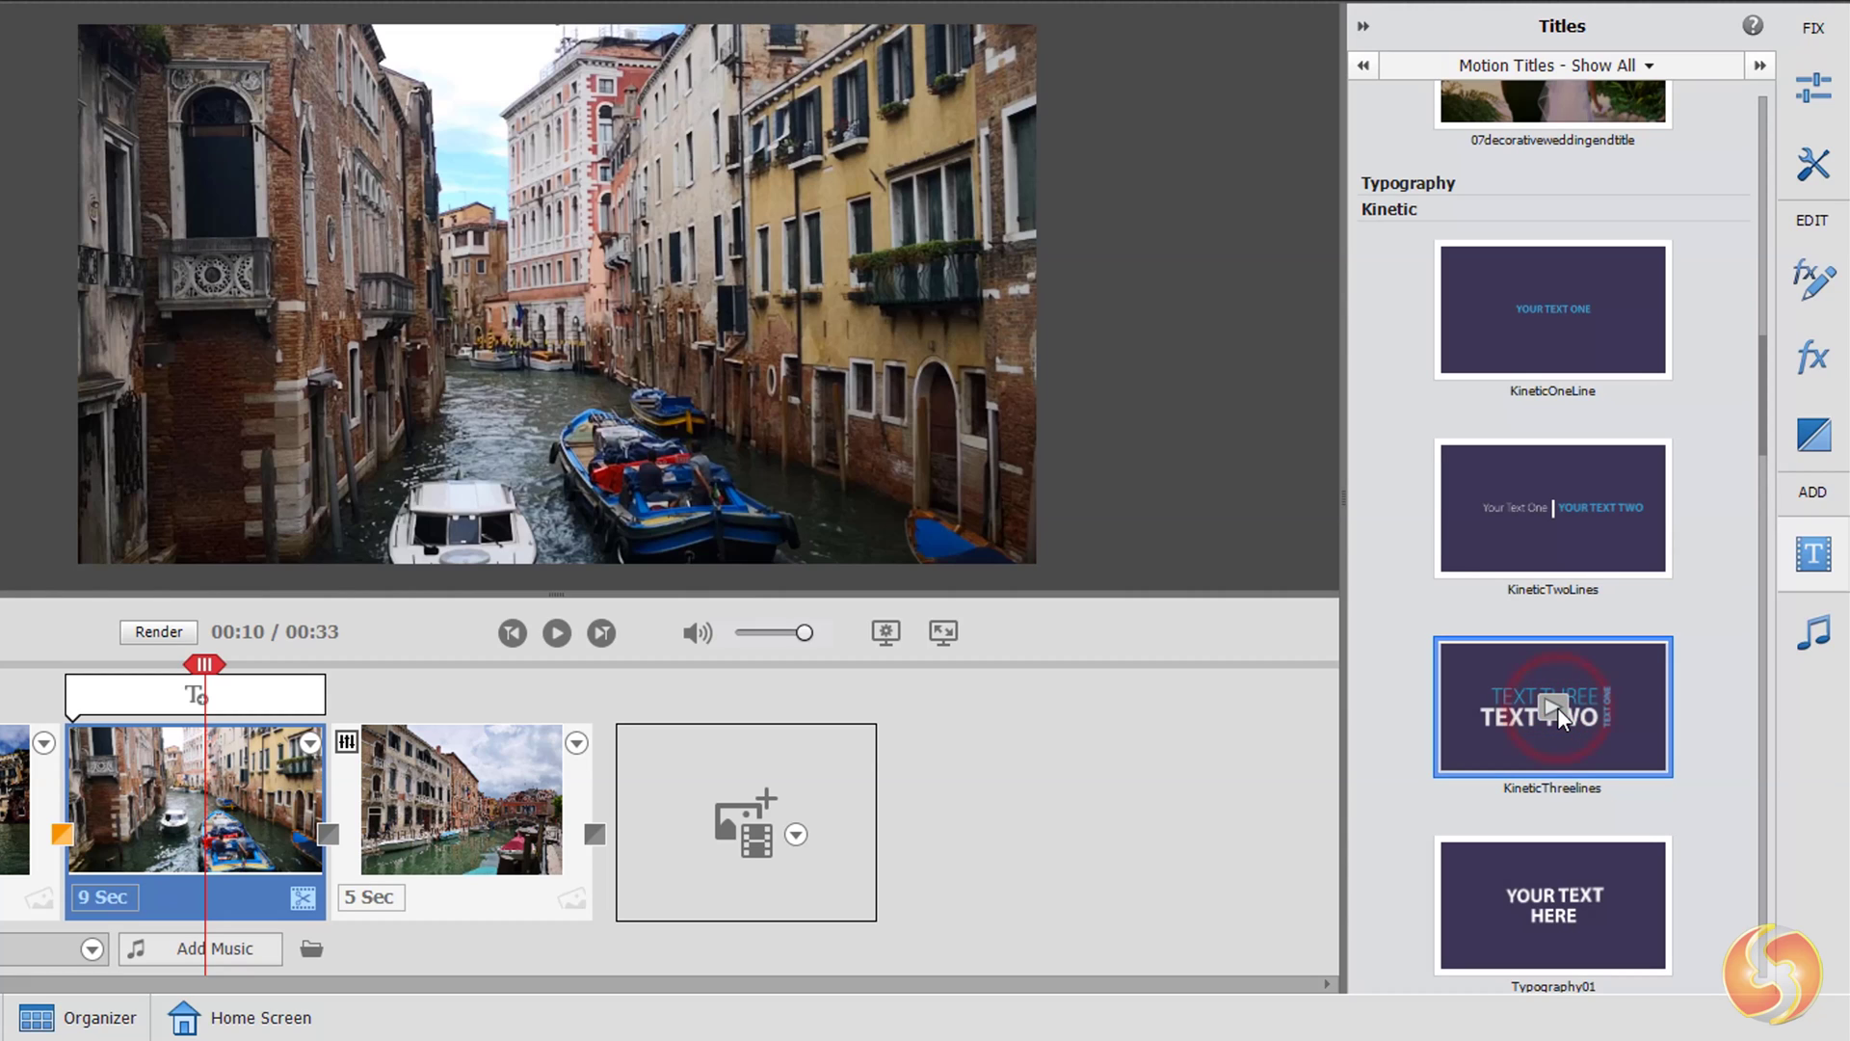
{"action": "left_click", "coordinate": [1558, 707]}
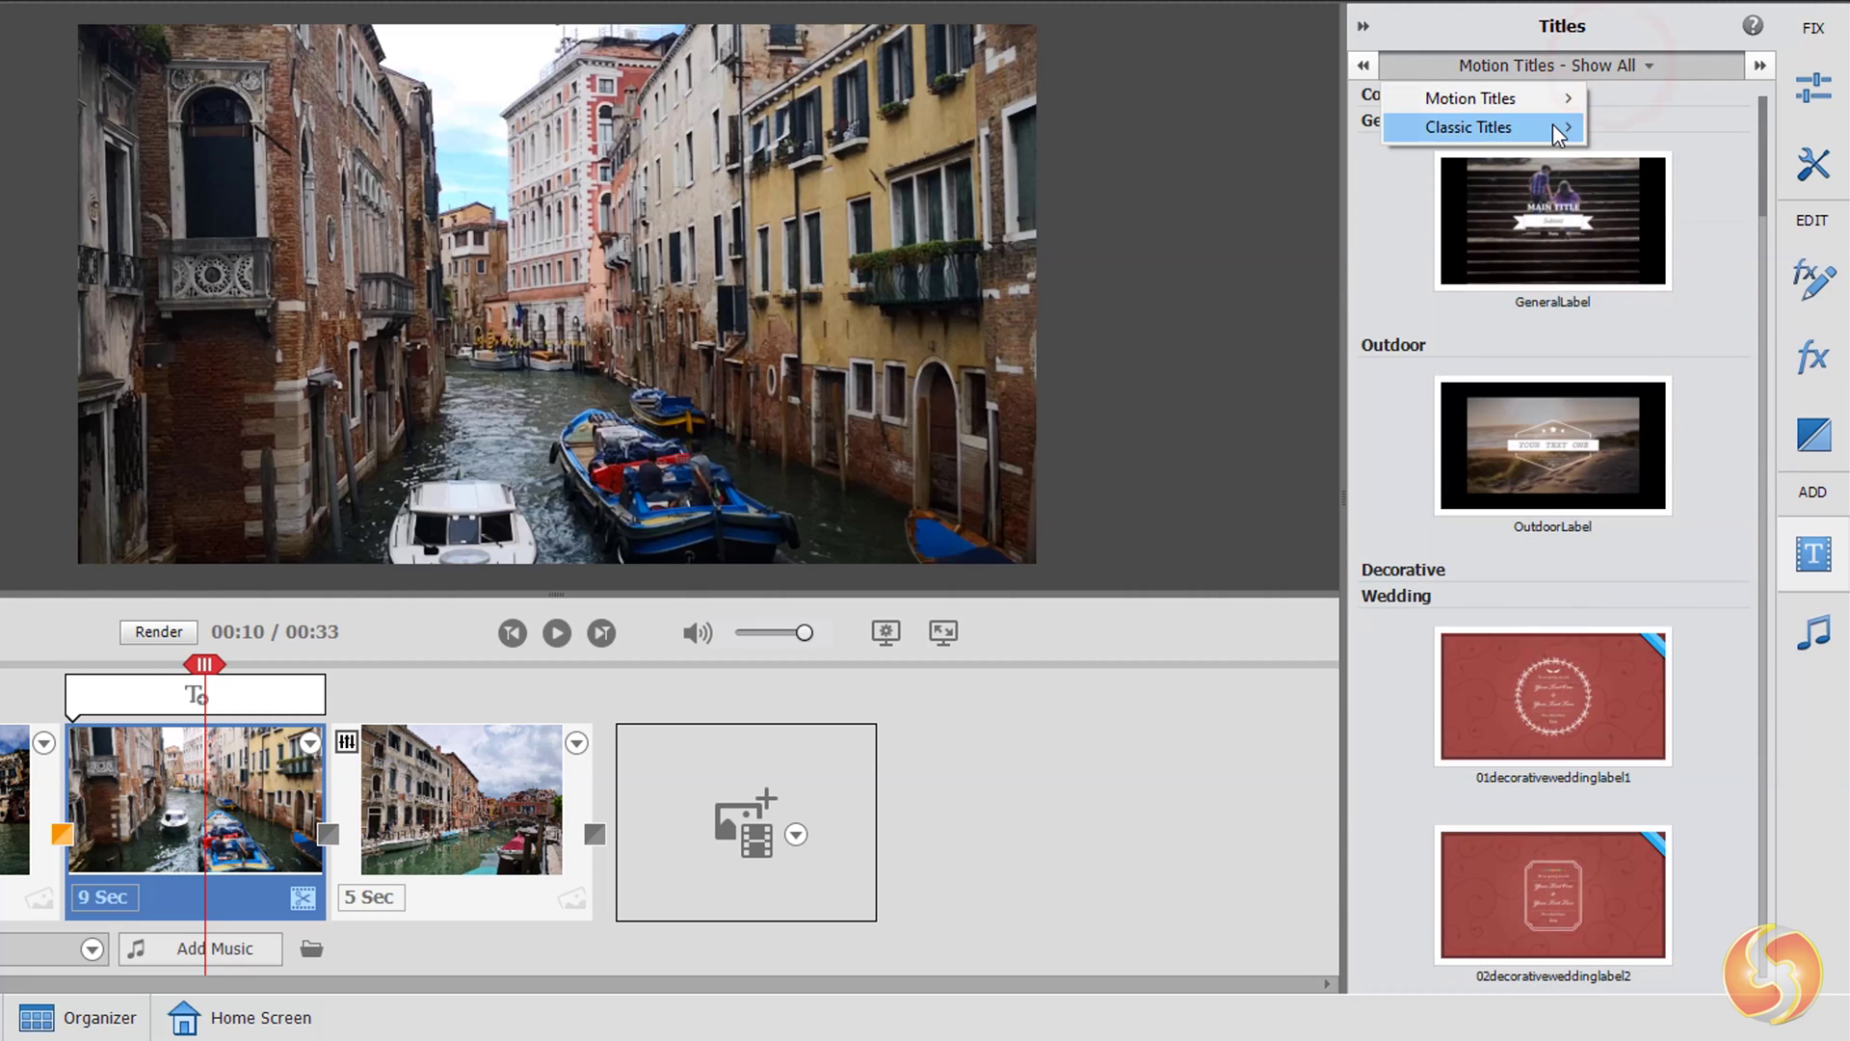
Step: Add the General classic Default Text title to the end of the storyboard
{"action": "mouse_move", "coordinate": [1553, 124]}
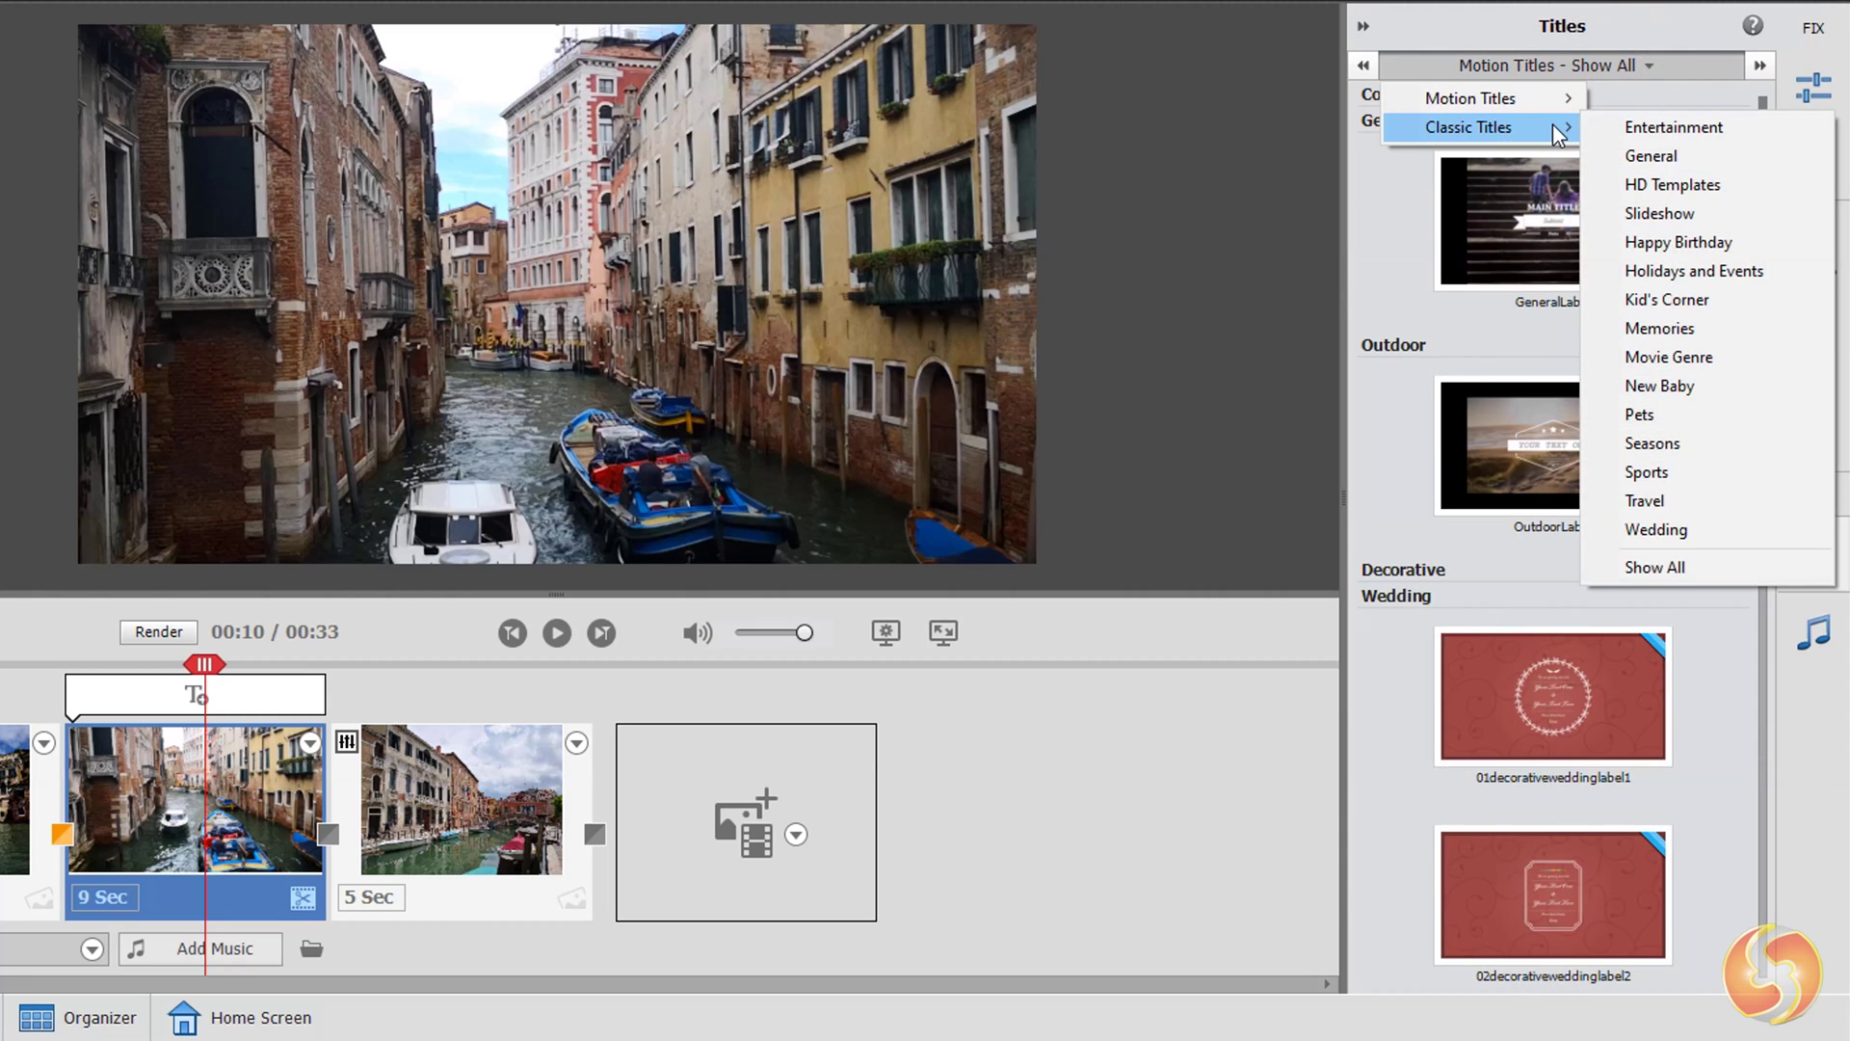
{"action": "left_click", "coordinate": [1639, 154]}
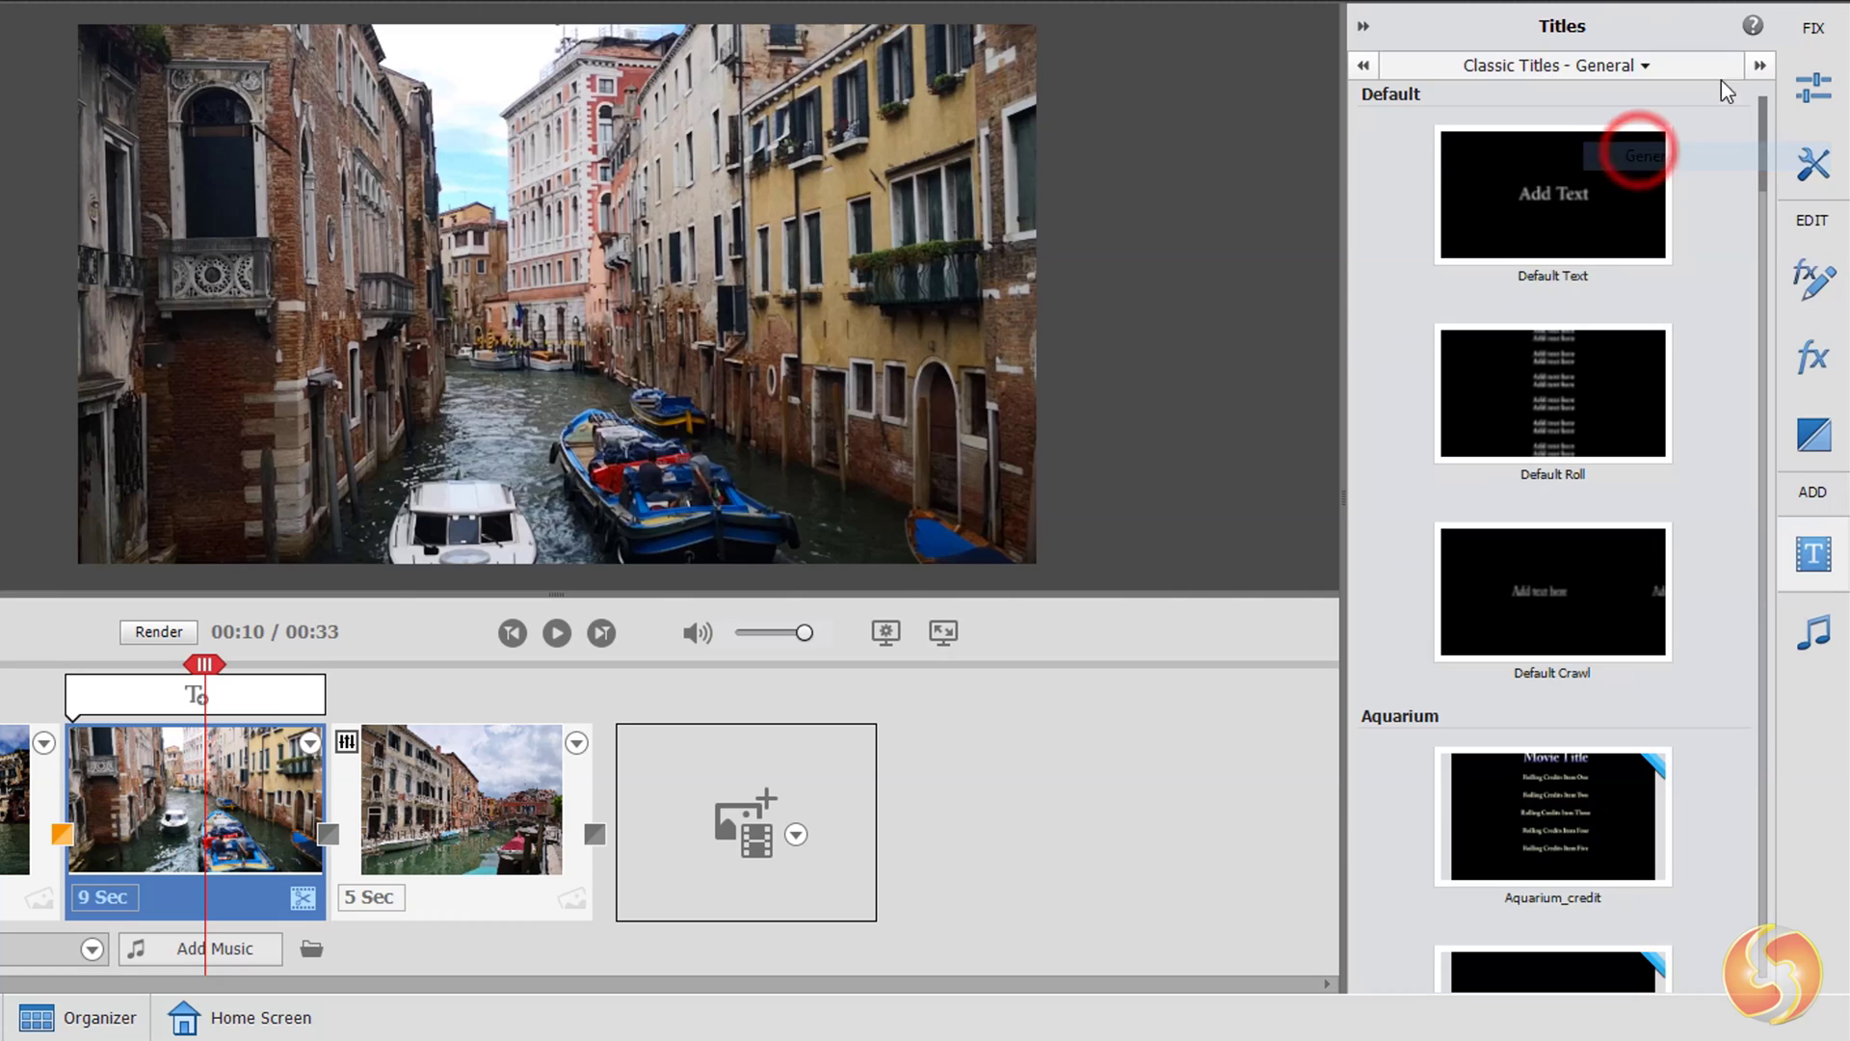
{"action": "left_click", "coordinate": [1559, 196]}
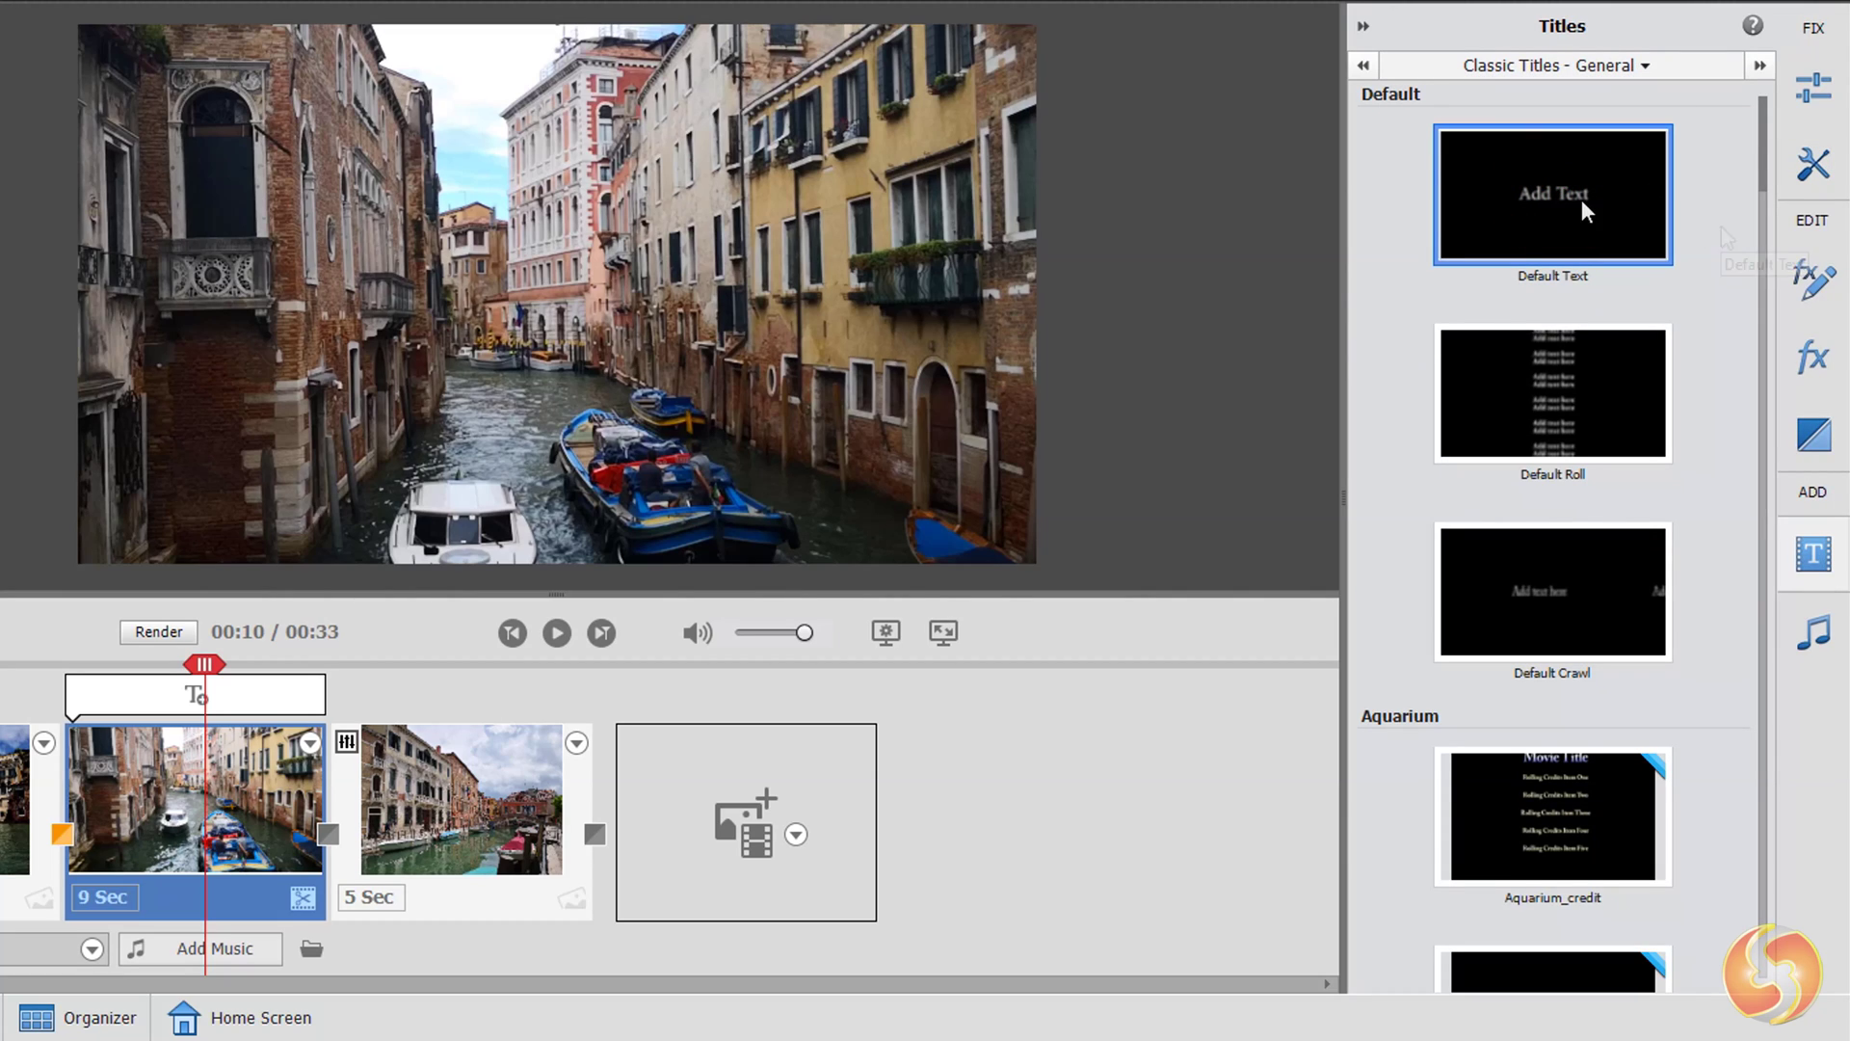
{"action": "left_click_drag", "start_coordinate": [1570, 197], "coordinate": [610, 798]}
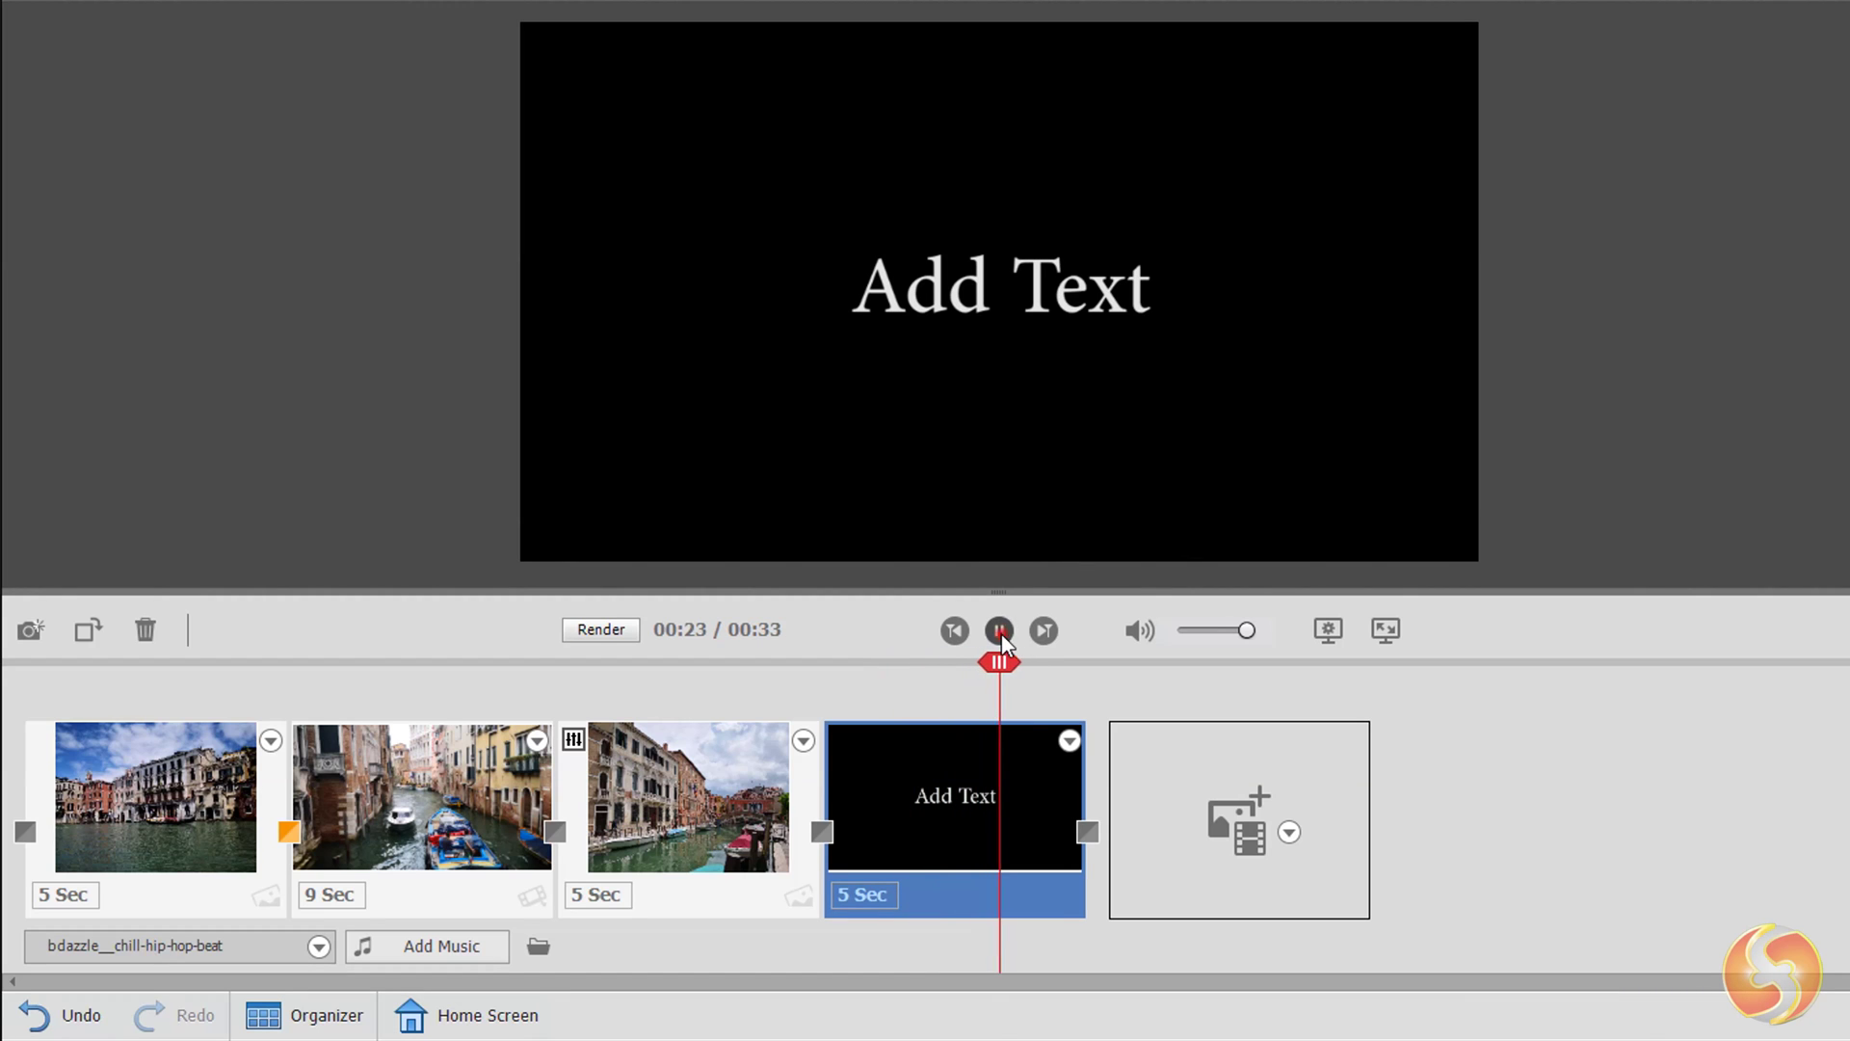
Step: Caption the last canal photo with 'Amazing vacation' in AR BLANCA, underlined, at size 101
{"action": "left_click", "coordinate": [999, 630]}
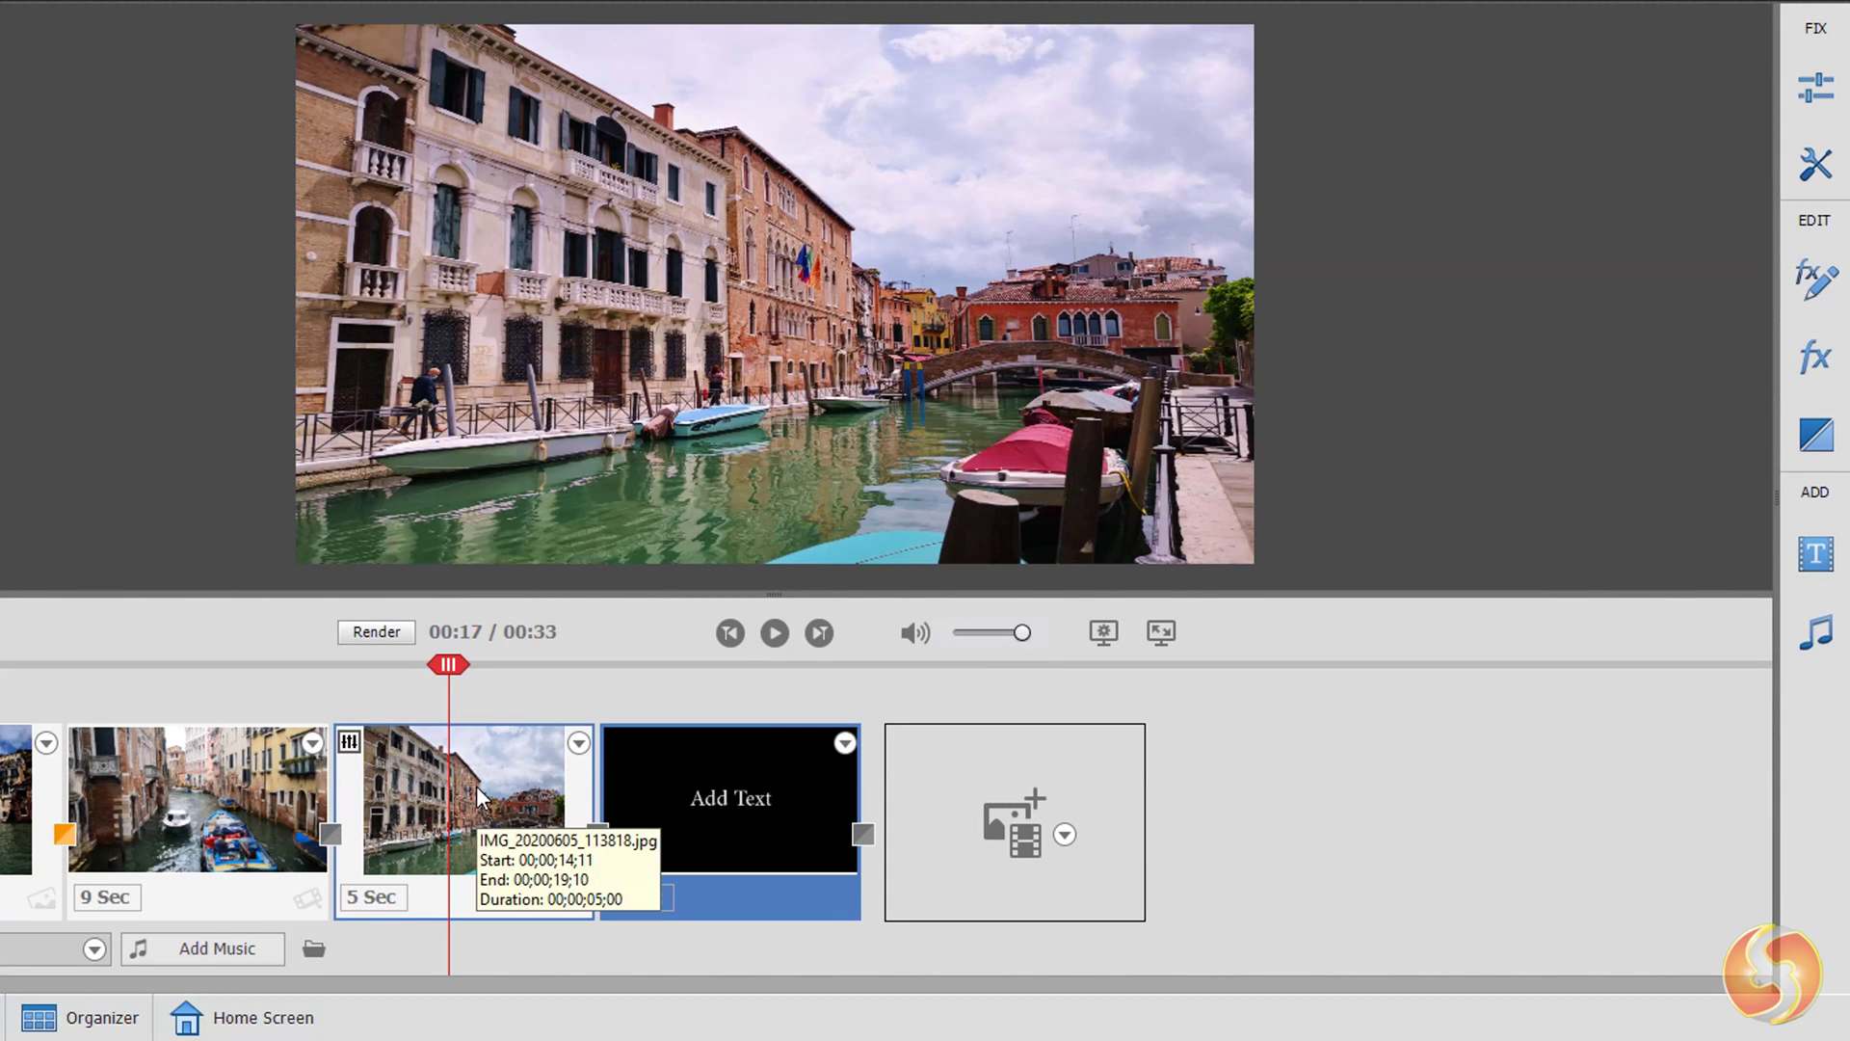
{"action": "left_click", "coordinate": [479, 796]}
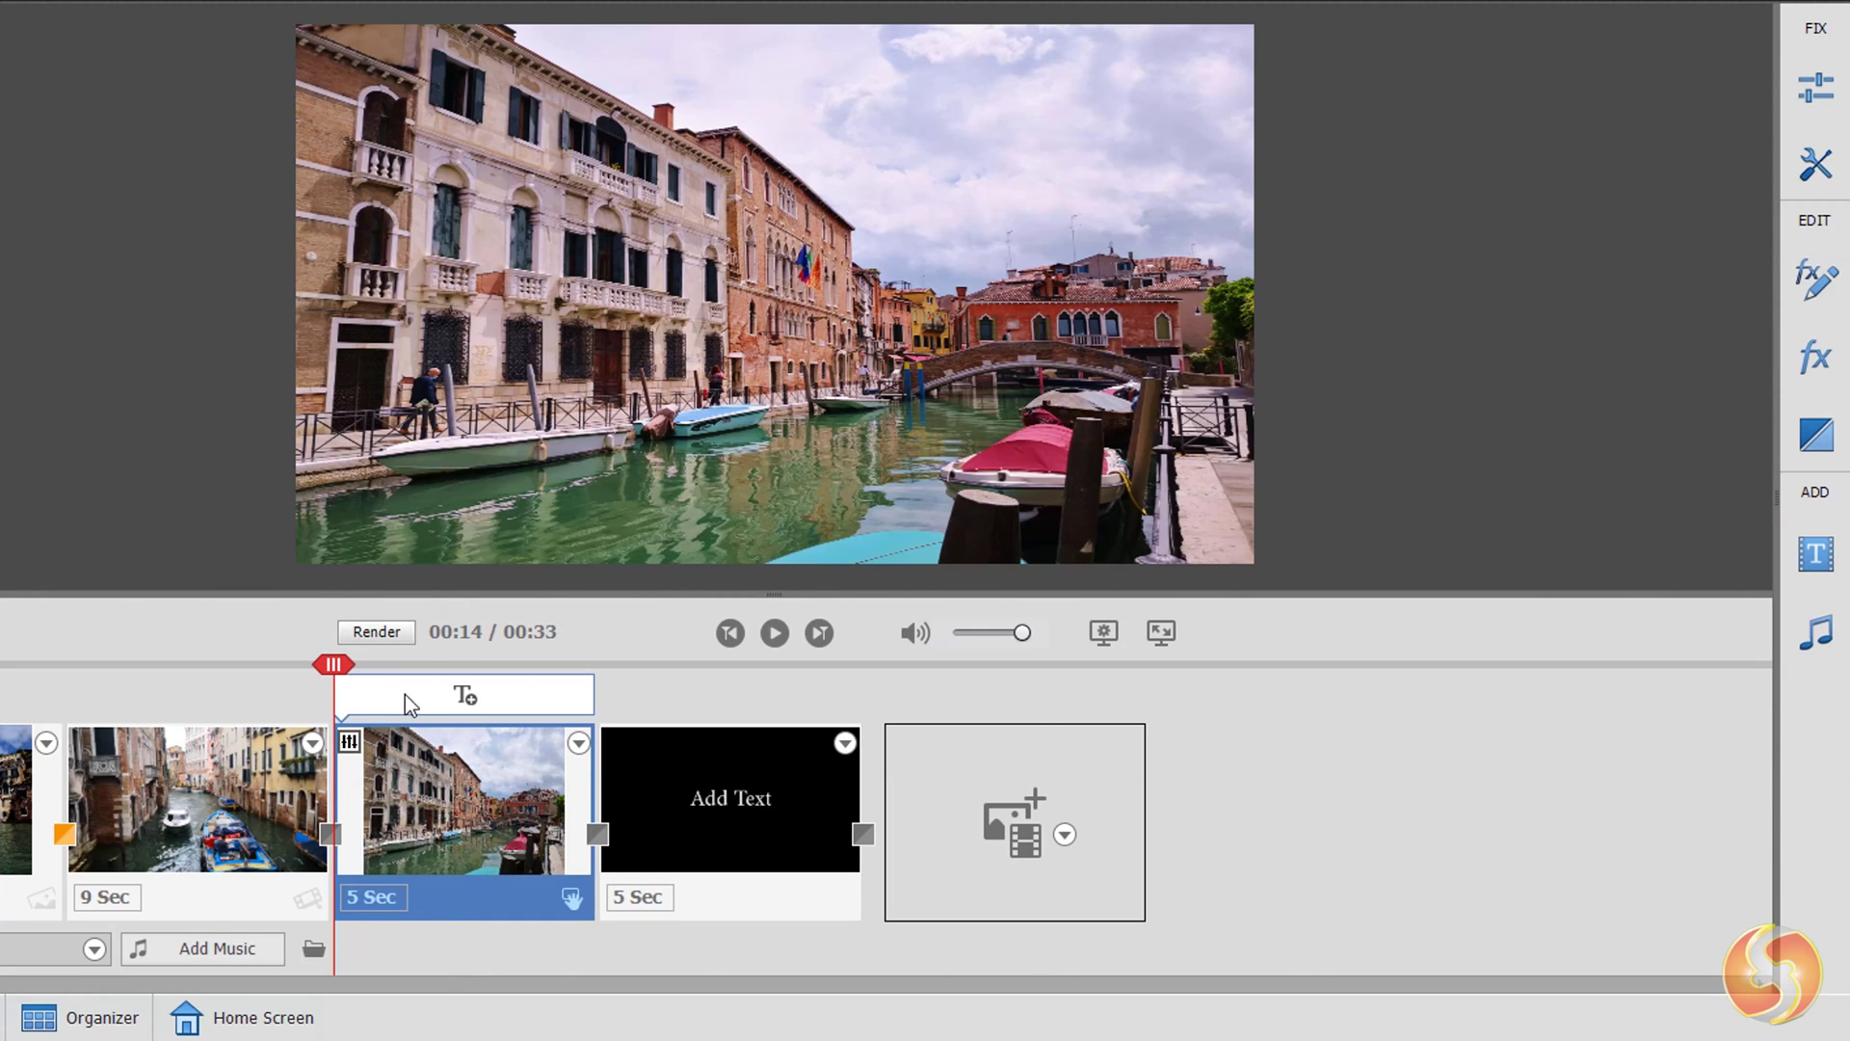
{"action": "left_click", "coordinate": [471, 695]}
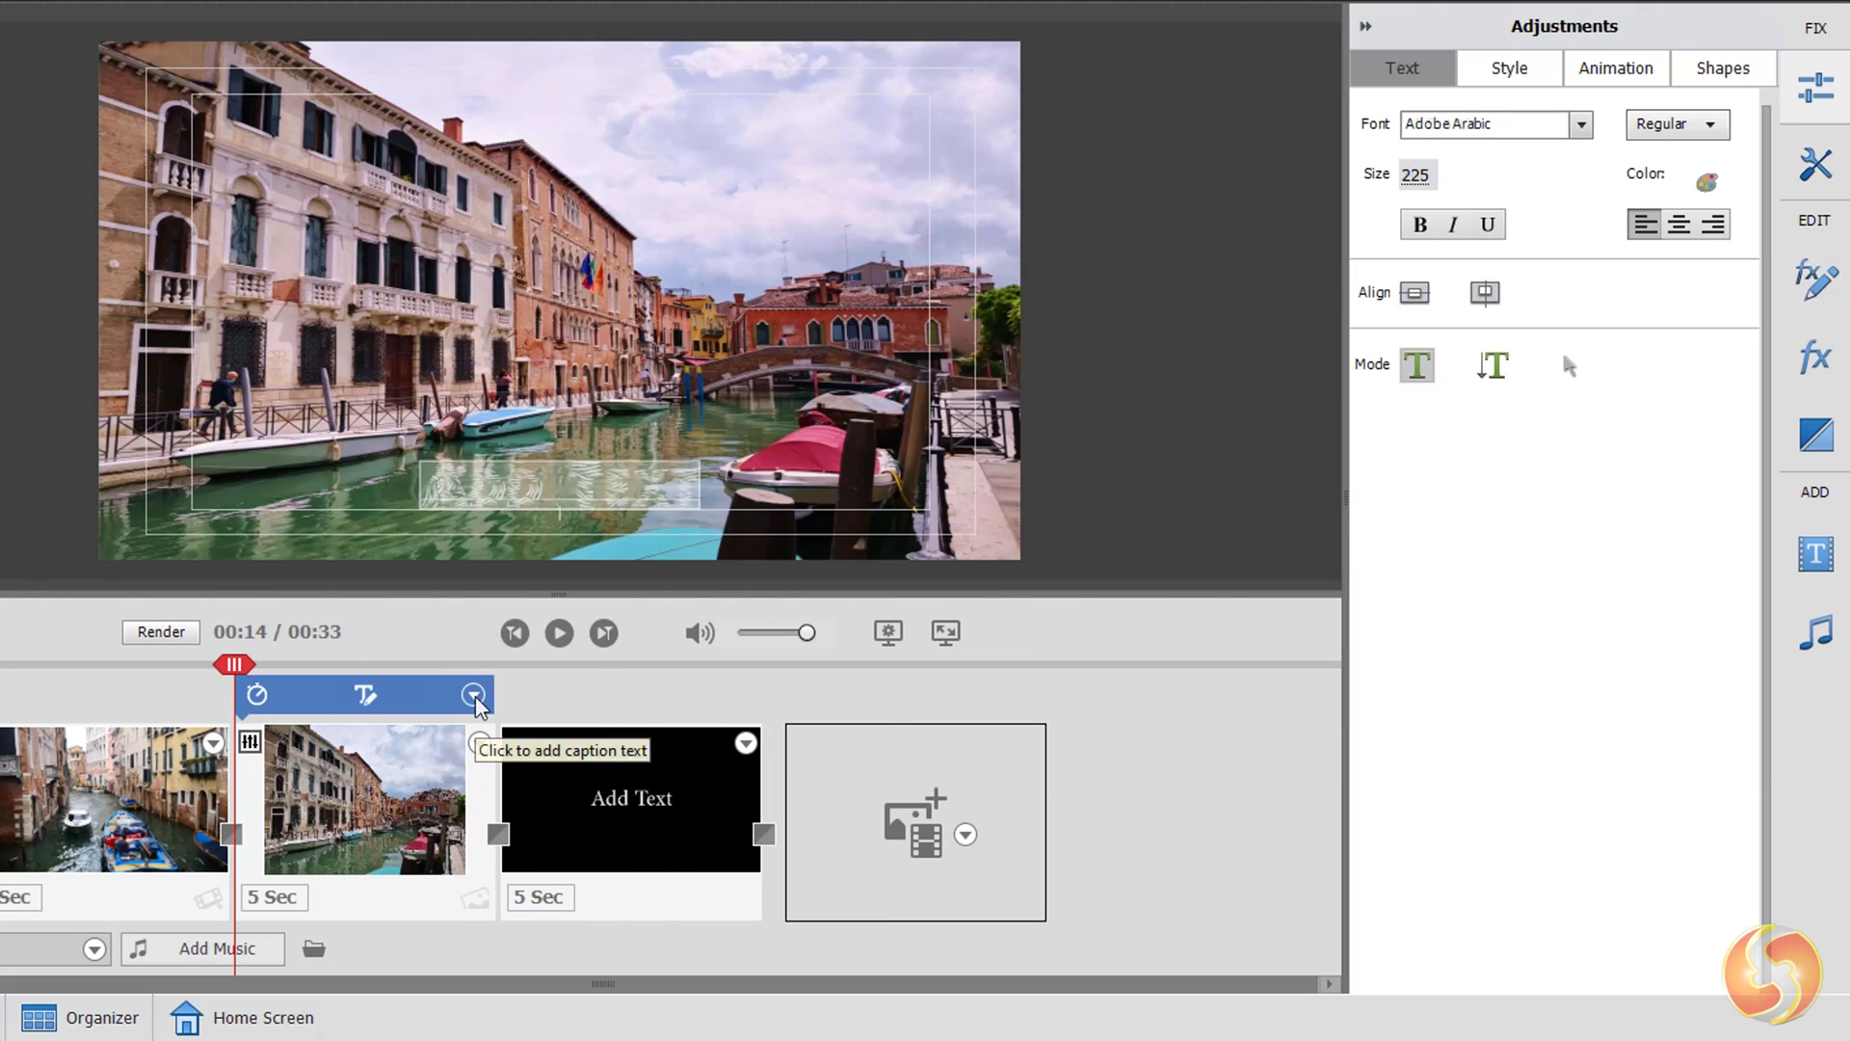
{"action": "type", "text": "Amazing vacation"}
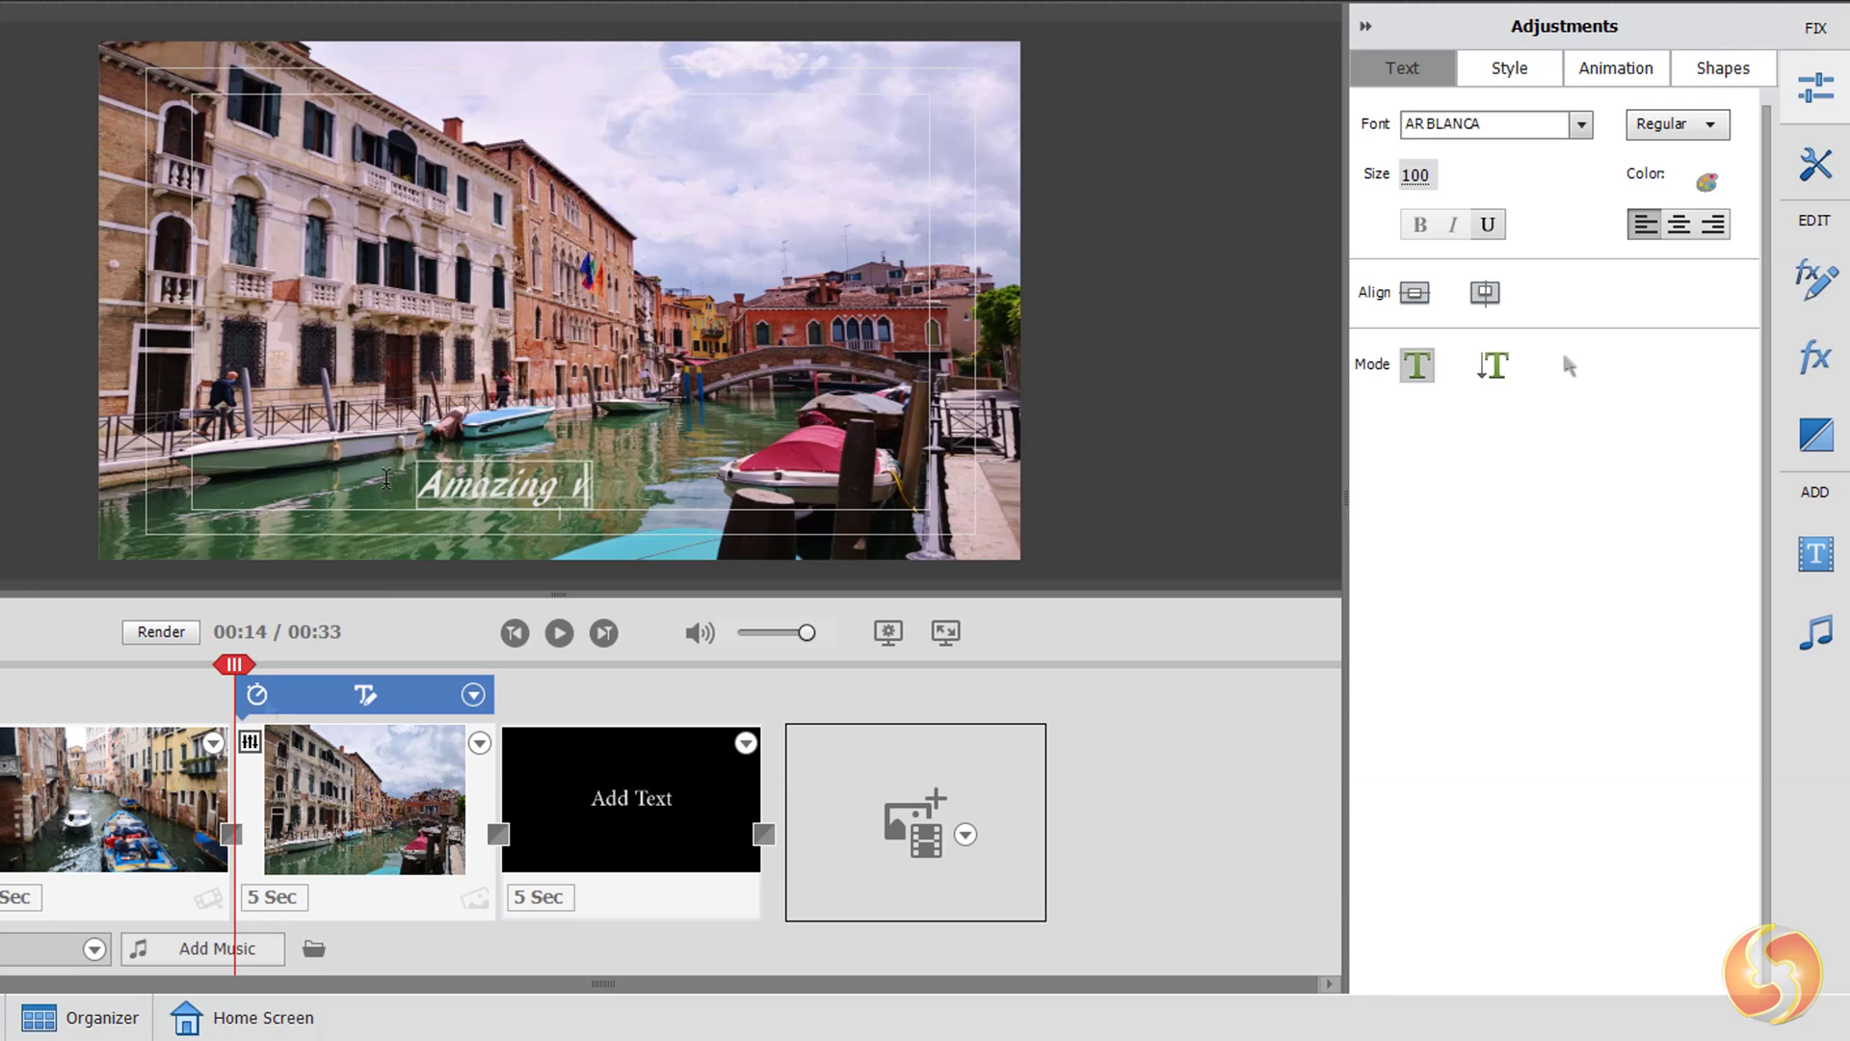
{"action": "left_click", "coordinate": [256, 695]}
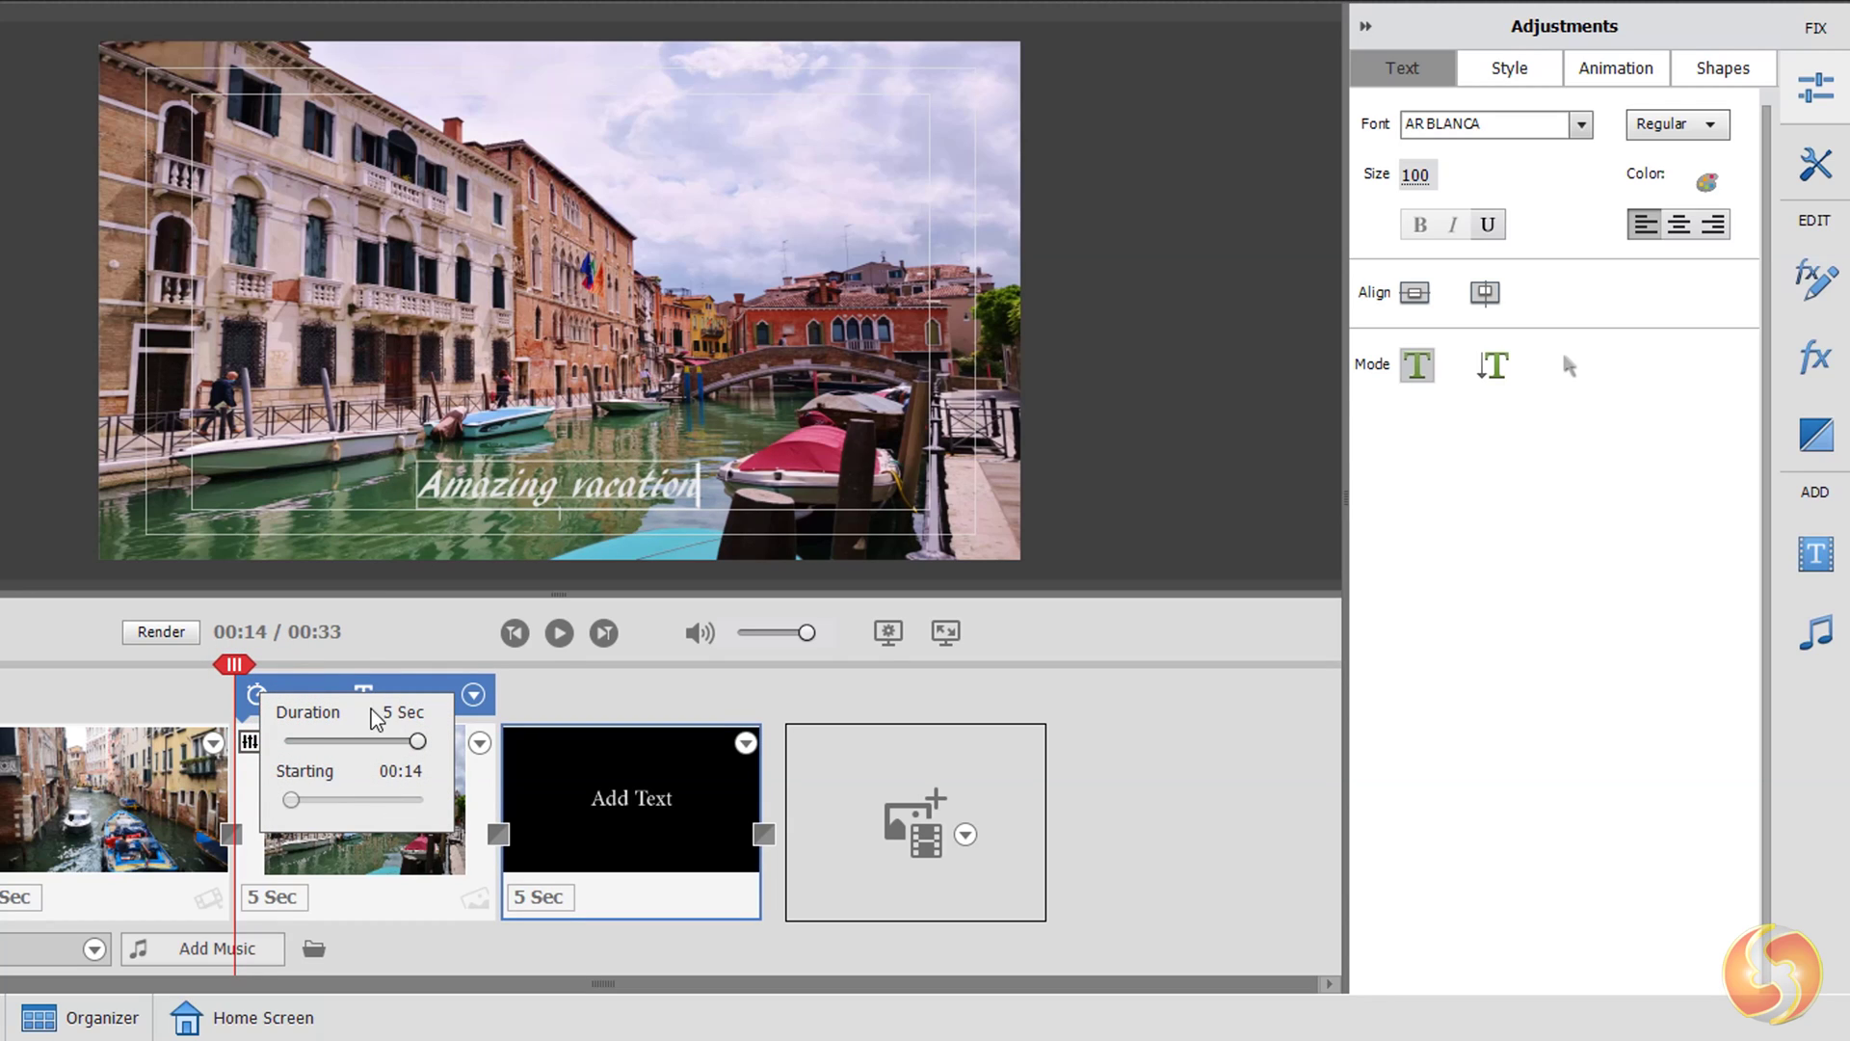
{"action": "left_click", "coordinate": [701, 252]}
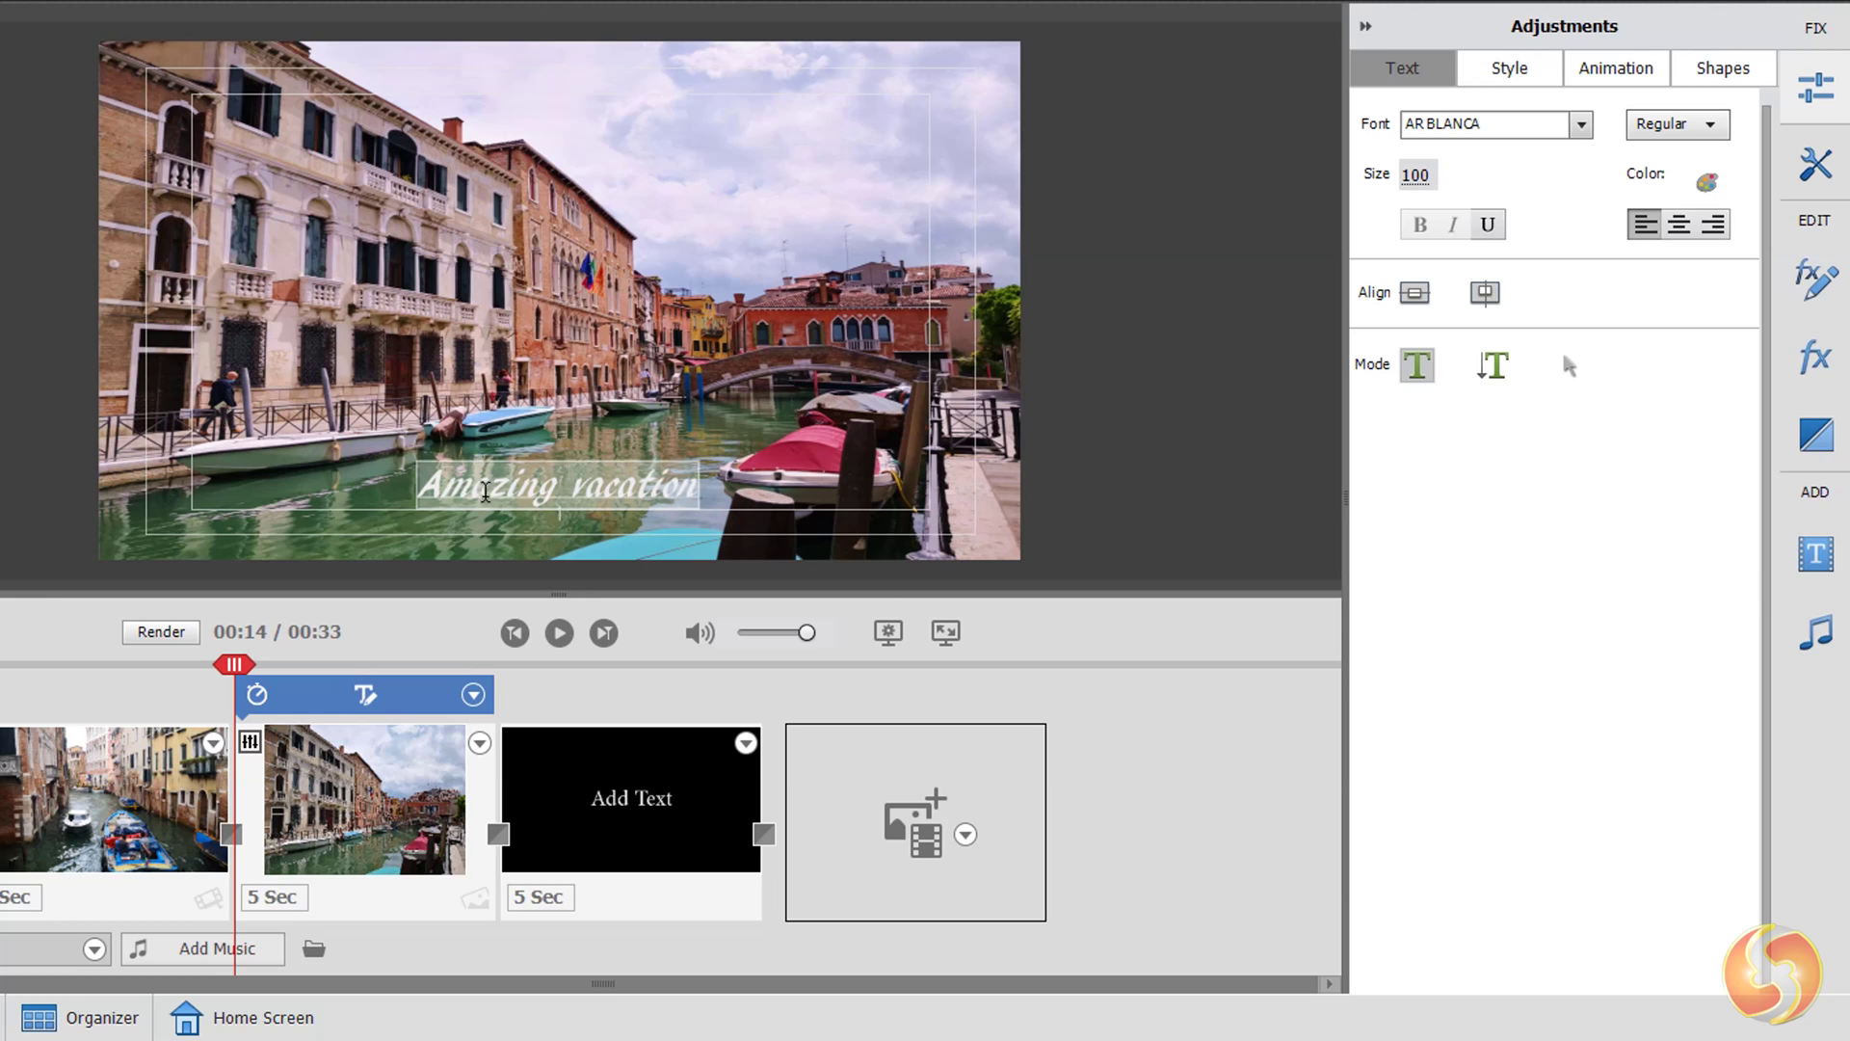
{"action": "left_click", "coordinate": [1504, 224]}
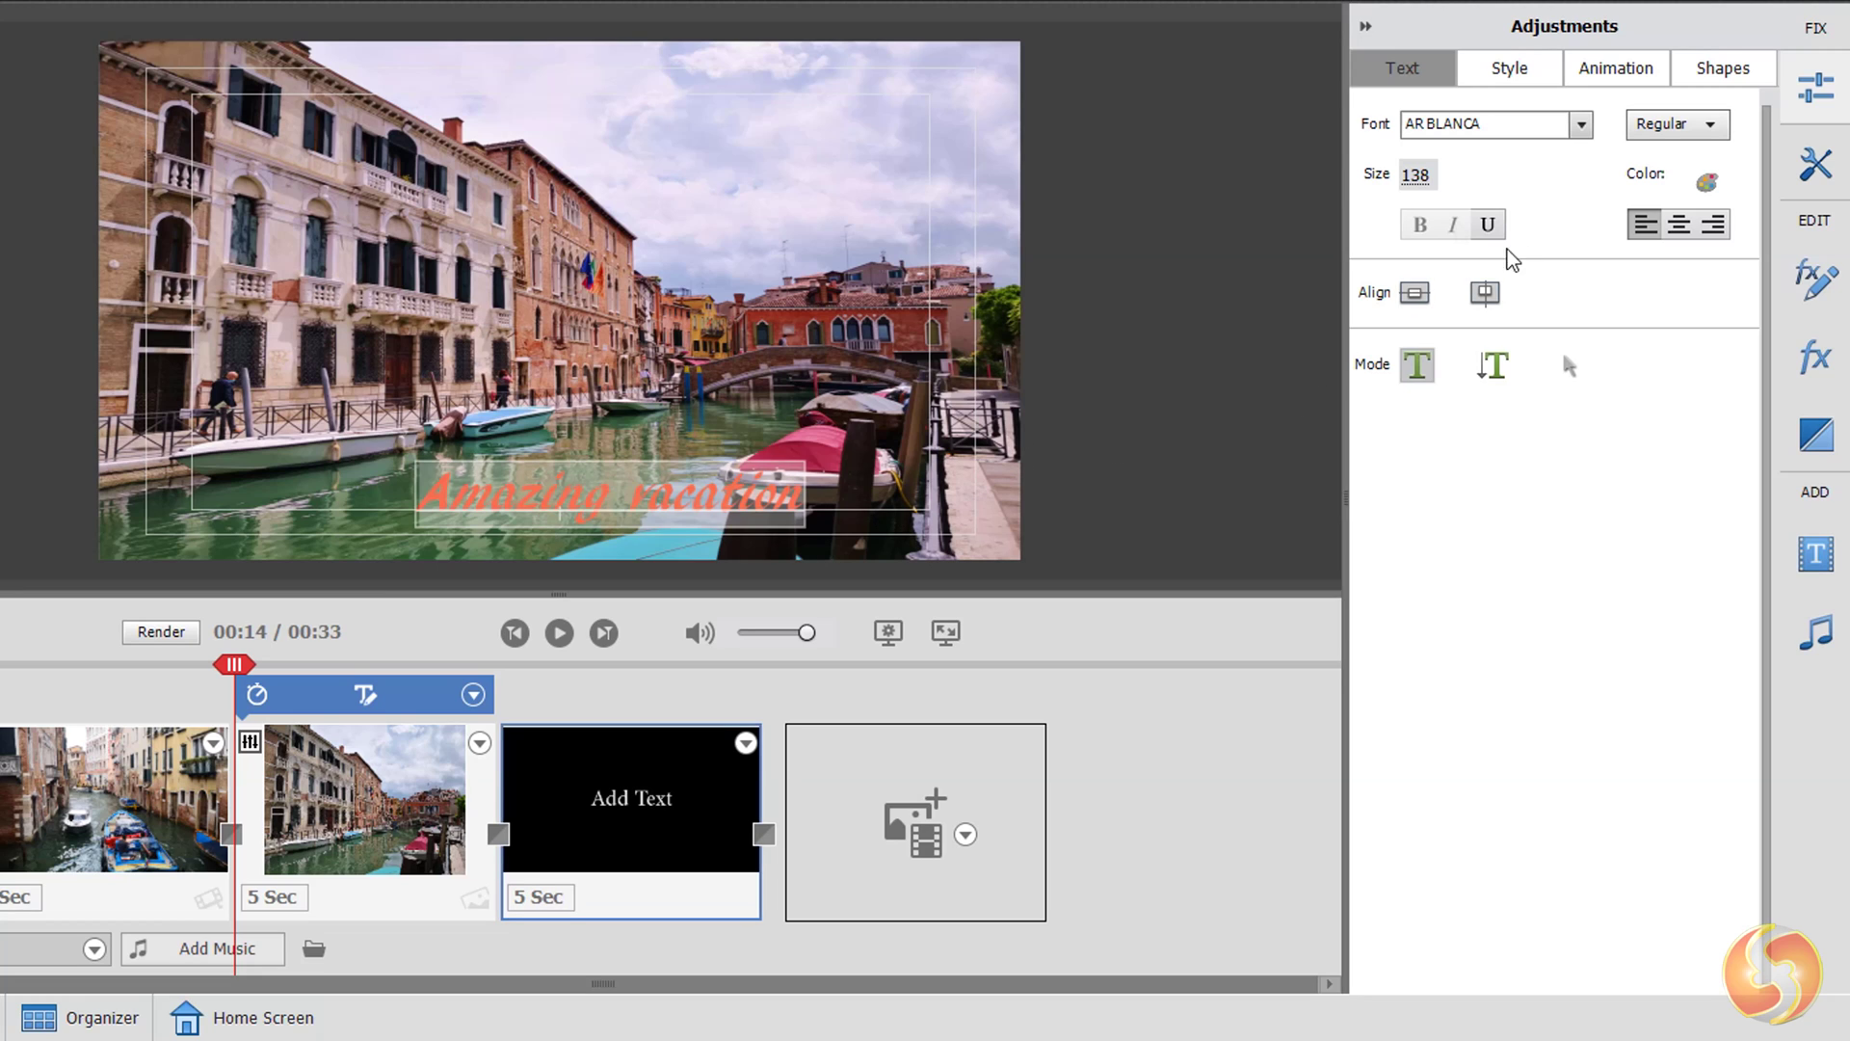
{"action": "left_click_drag", "start_coordinate": [1415, 175], "coordinate": [1379, 176]}
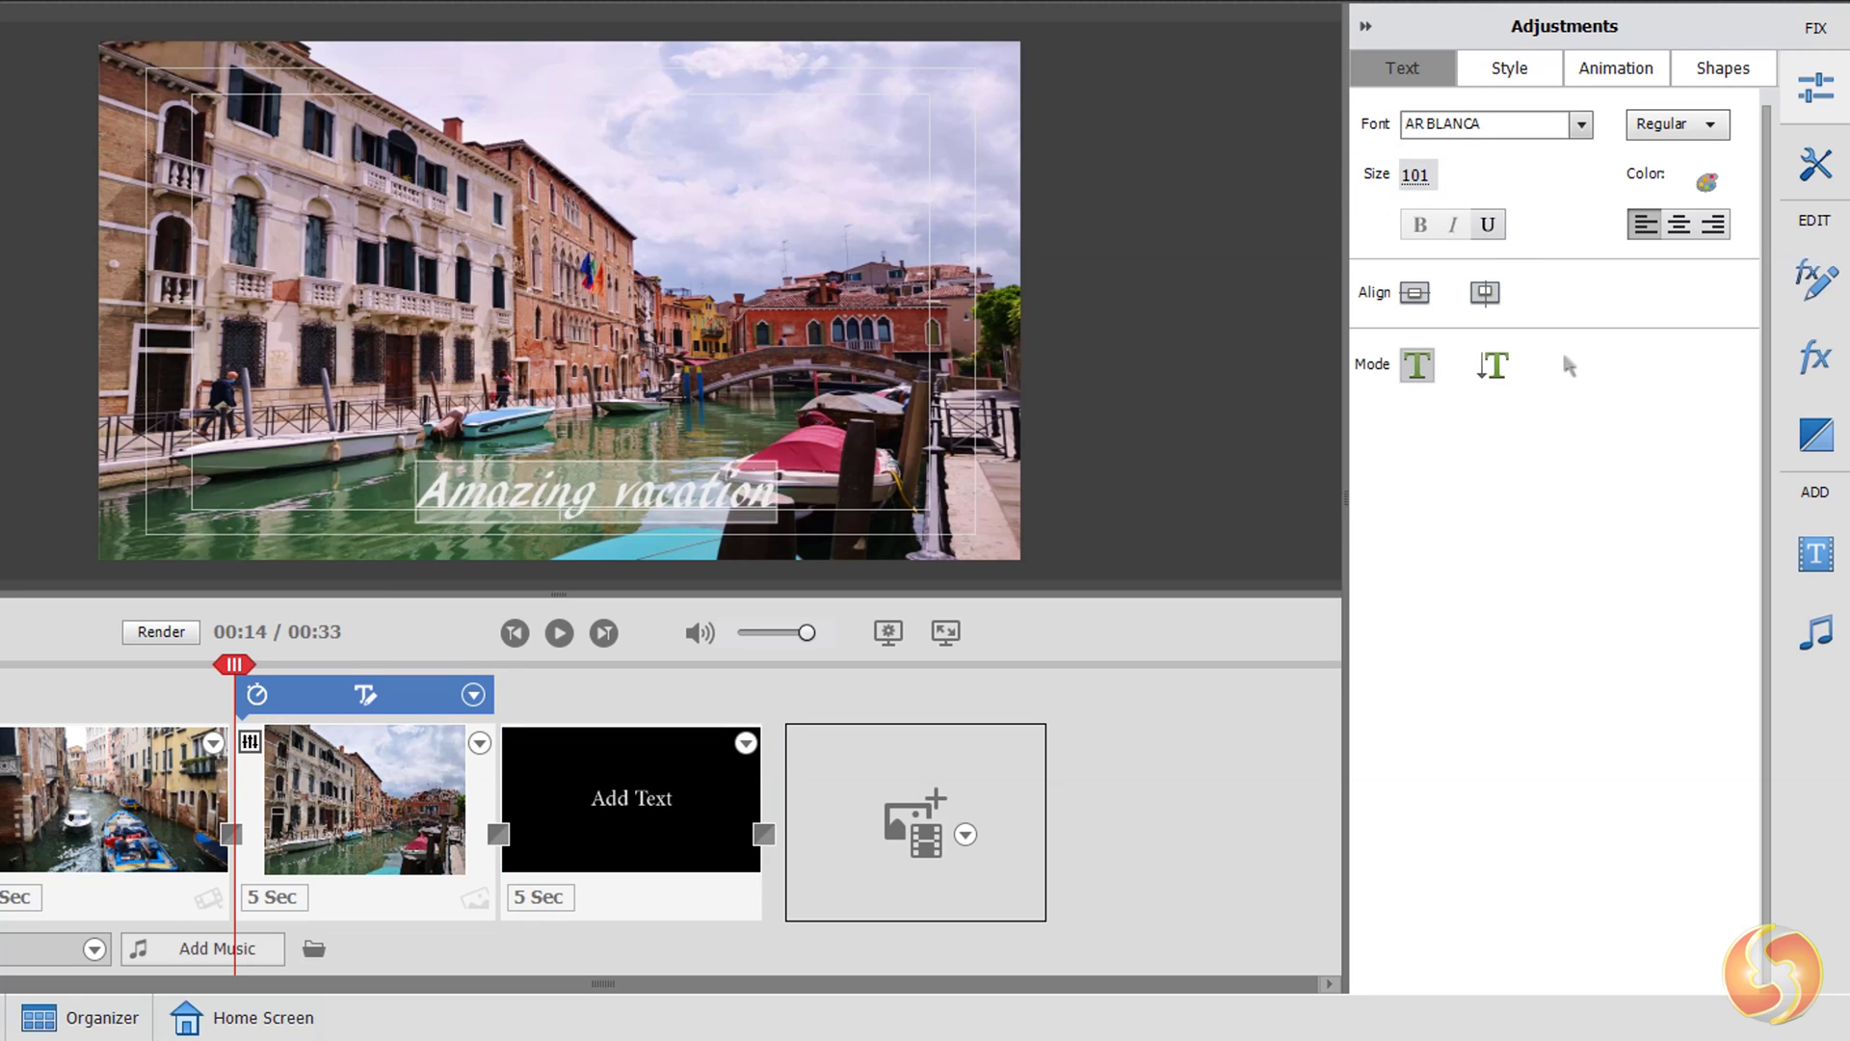
Step: Make the 'Amazing vacation' title red, then try centre, right and left alignment
{"action": "left_click", "coordinate": [1708, 181]}
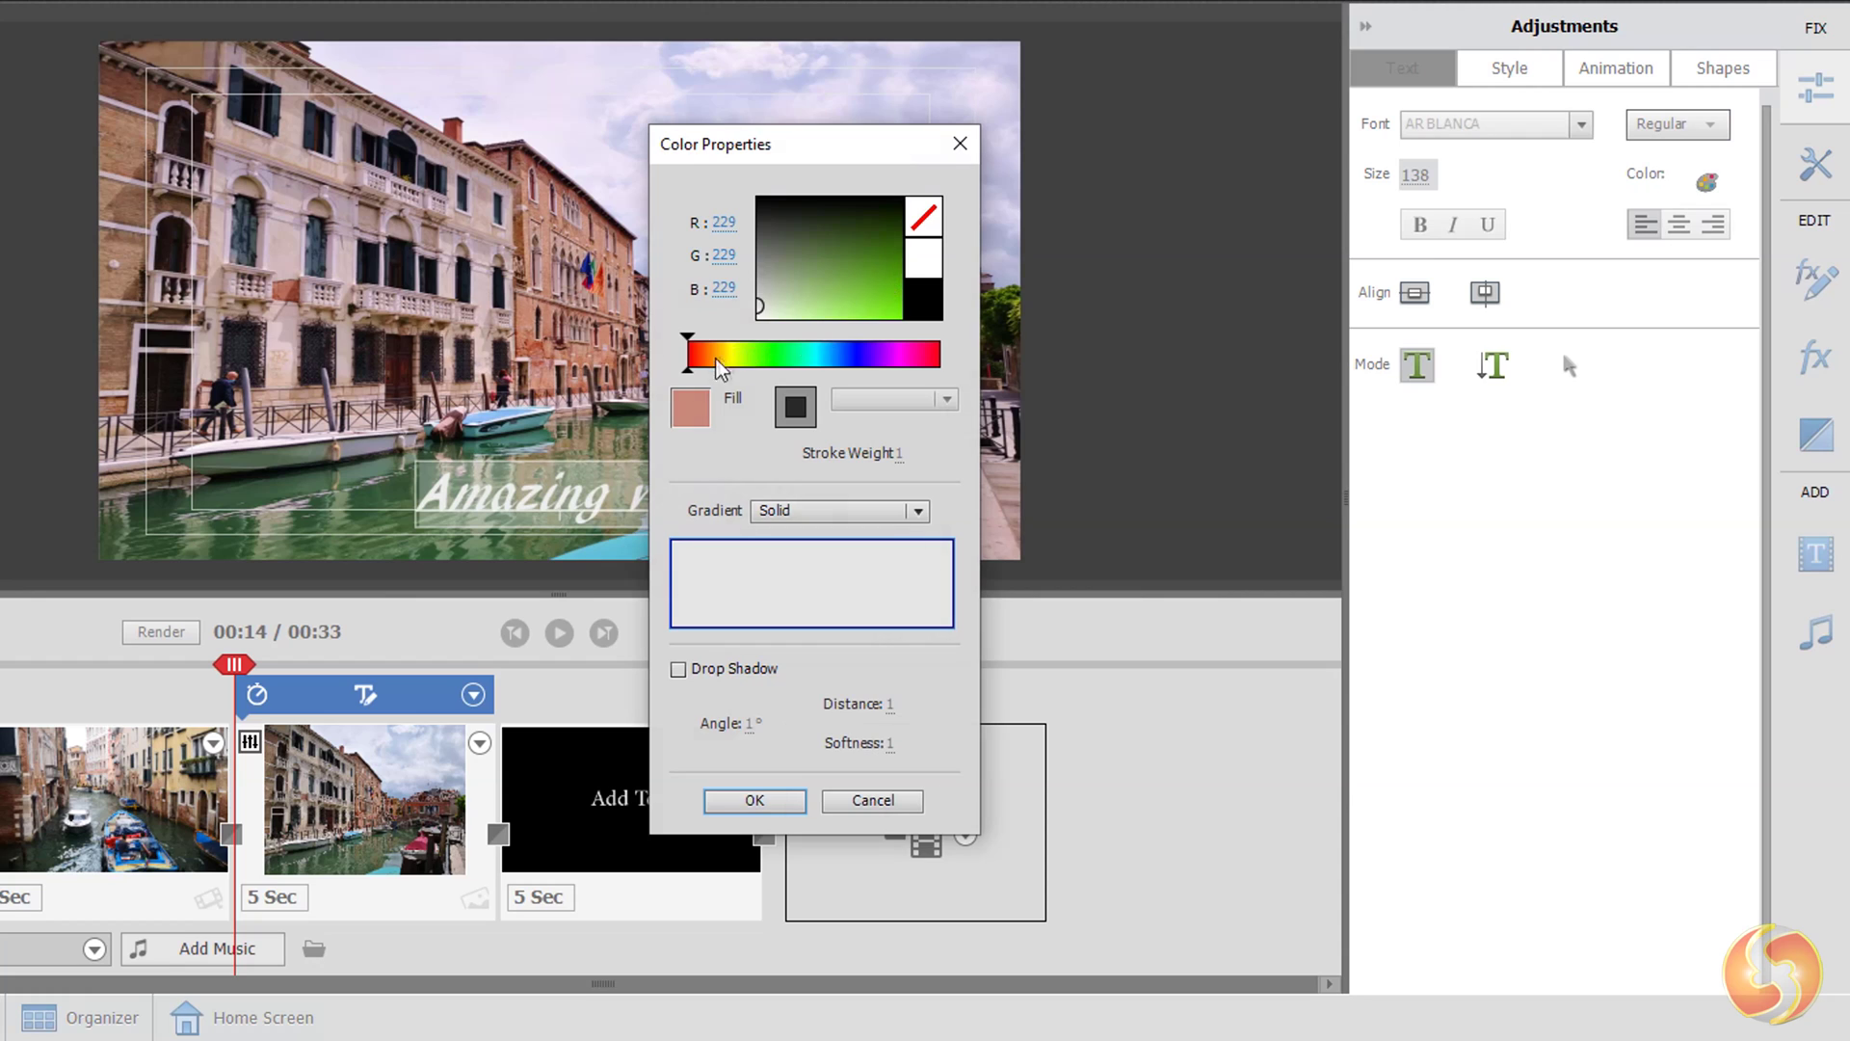
{"action": "key", "text": "Escape"}
{"action": "left_click", "coordinate": [1679, 224]}
{"action": "left_click", "coordinate": [1712, 224]}
{"action": "left_click", "coordinate": [1645, 223]}
Step: Browse the title style presets and apply the AngularFadeOut text animation
{"action": "left_click", "coordinate": [1509, 68]}
{"action": "left_click", "coordinate": [1615, 68]}
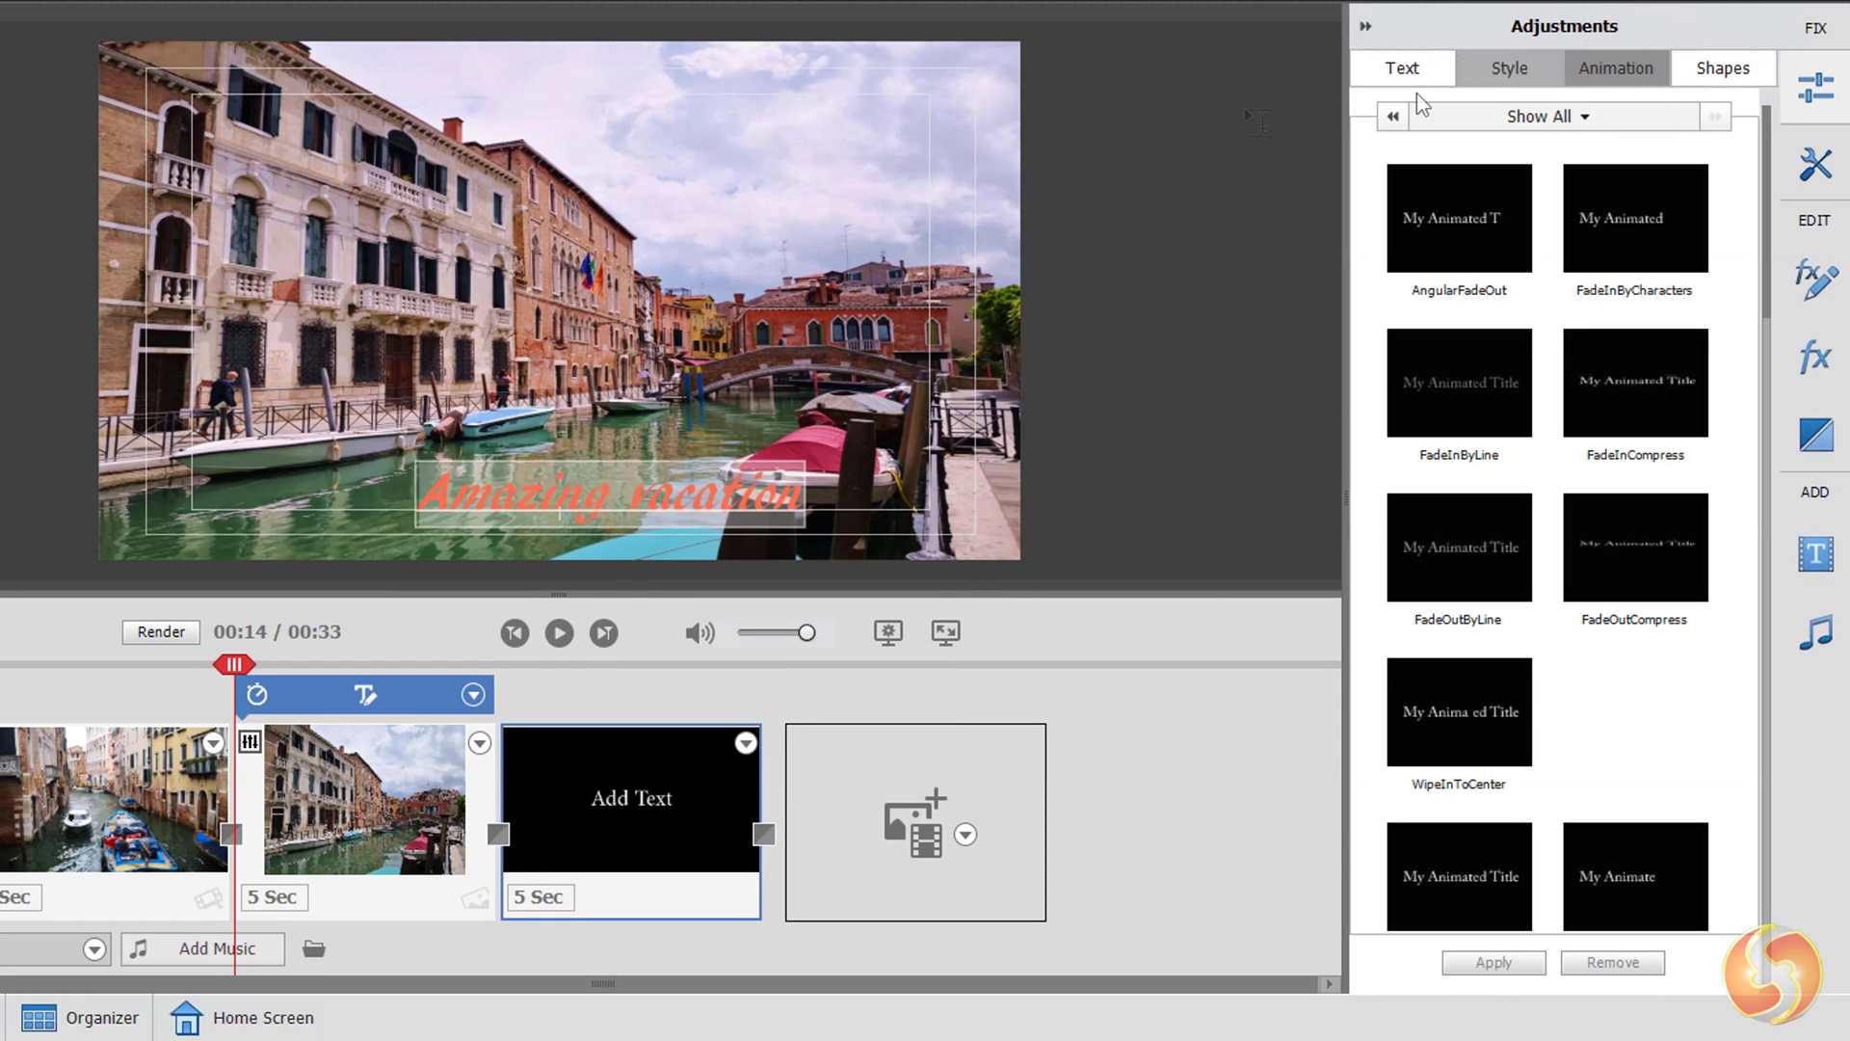
{"action": "left_click", "coordinate": [1463, 217]}
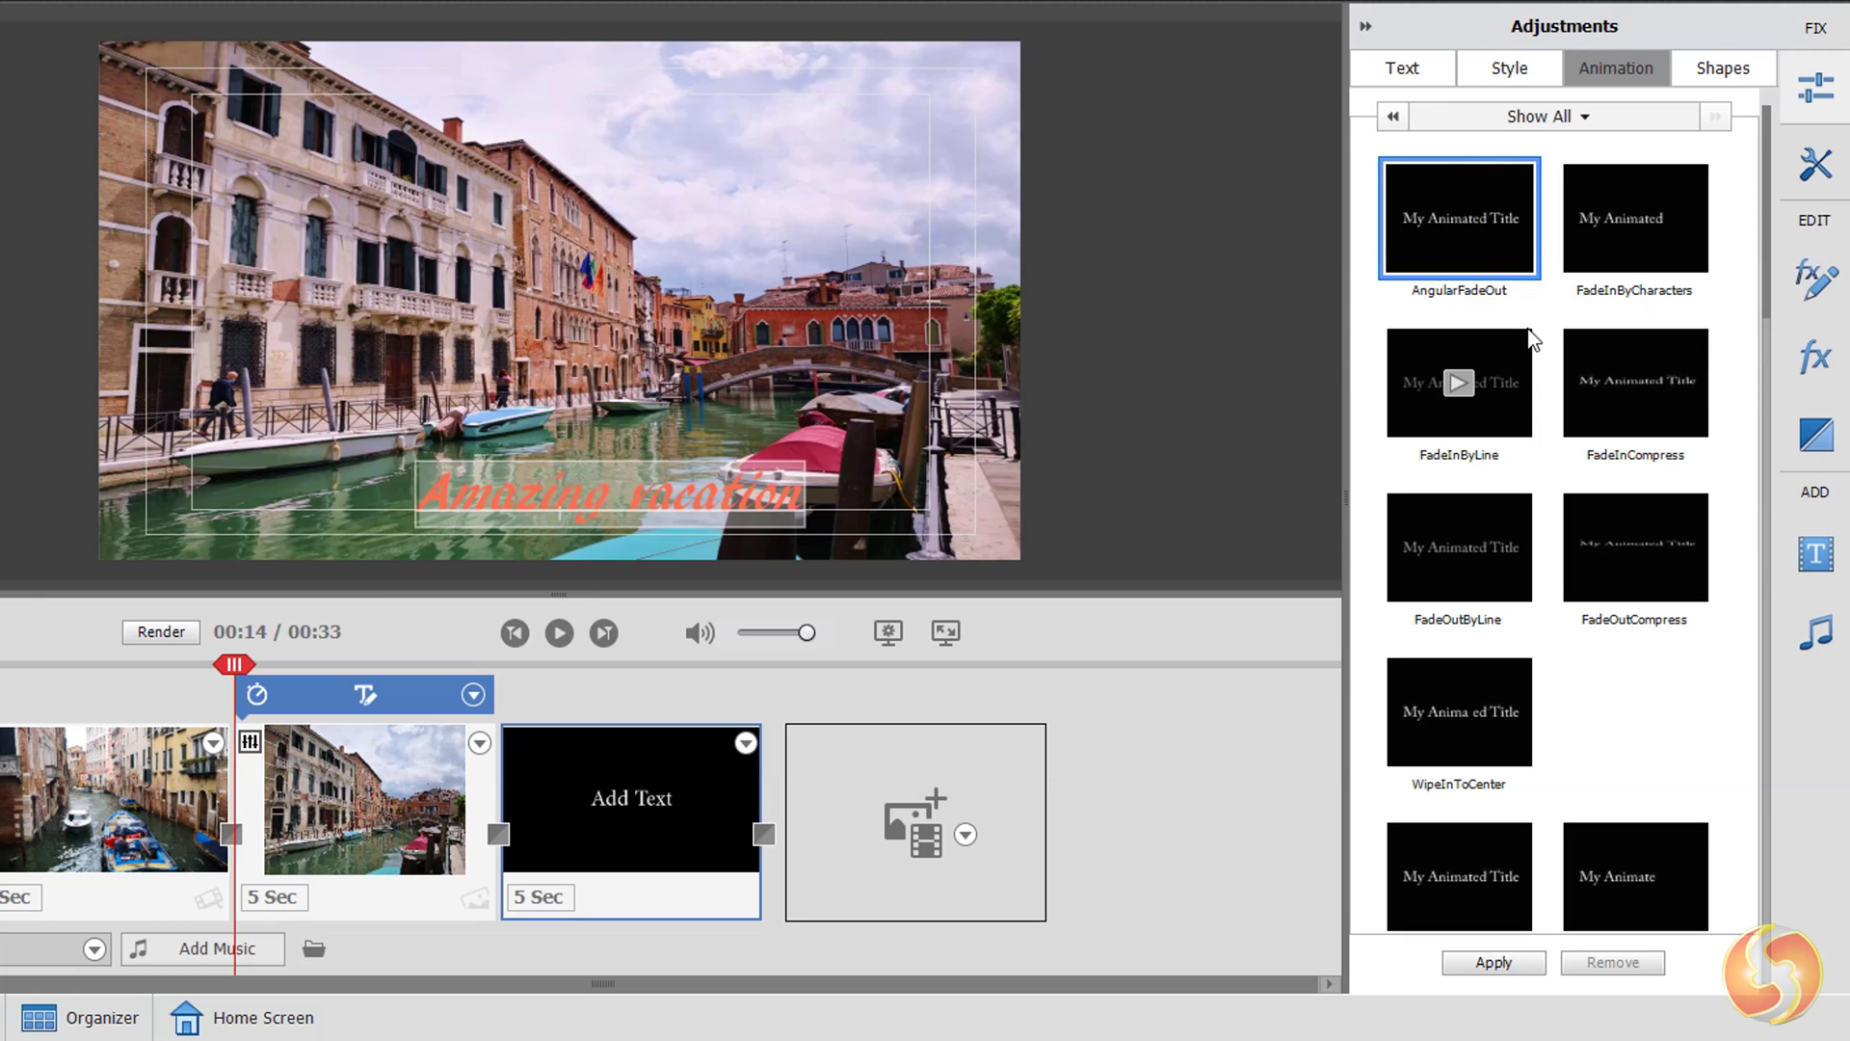
Step: Switch the title animation to WipeInToCenter and draw a light-grey rectangle on the photo's upper left
{"action": "left_click", "coordinate": [1457, 715]}
{"action": "left_click", "coordinate": [1723, 67]}
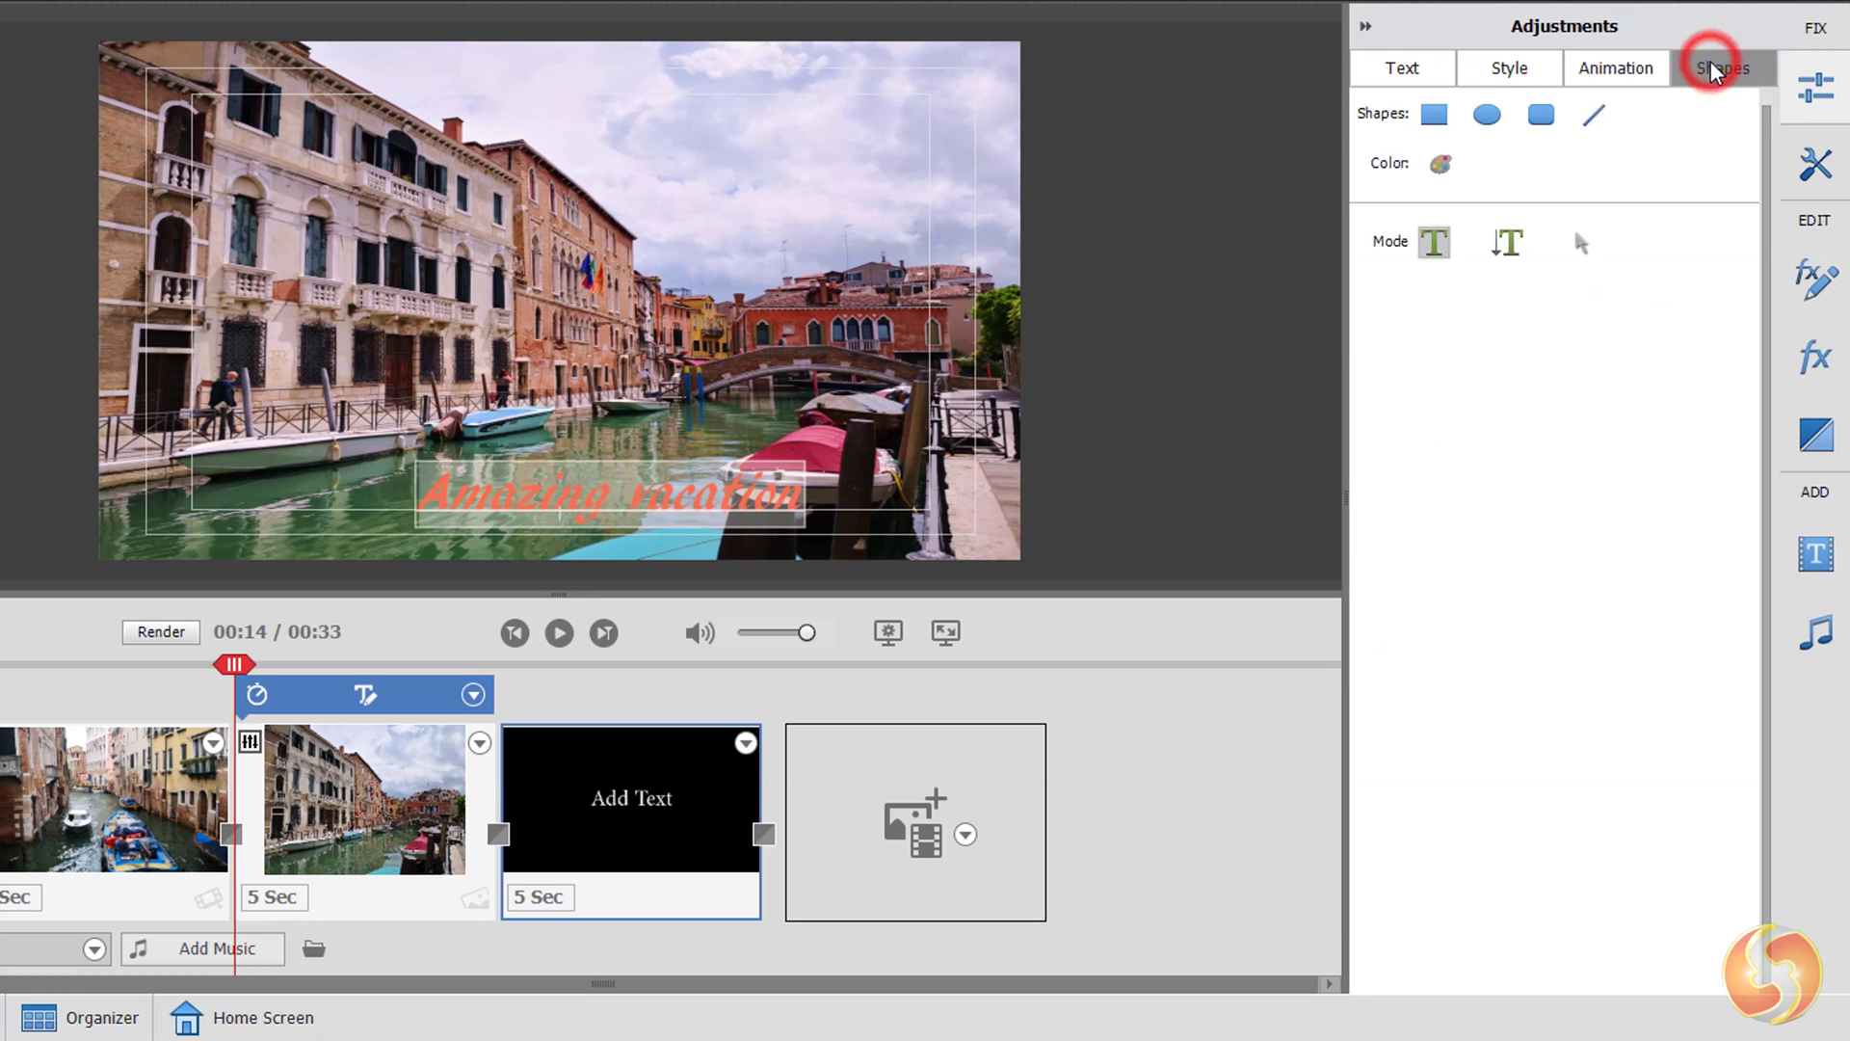
{"action": "left_click", "coordinate": [1434, 113]}
{"action": "left_click_drag", "start_coordinate": [366, 170], "coordinate": [626, 335]}
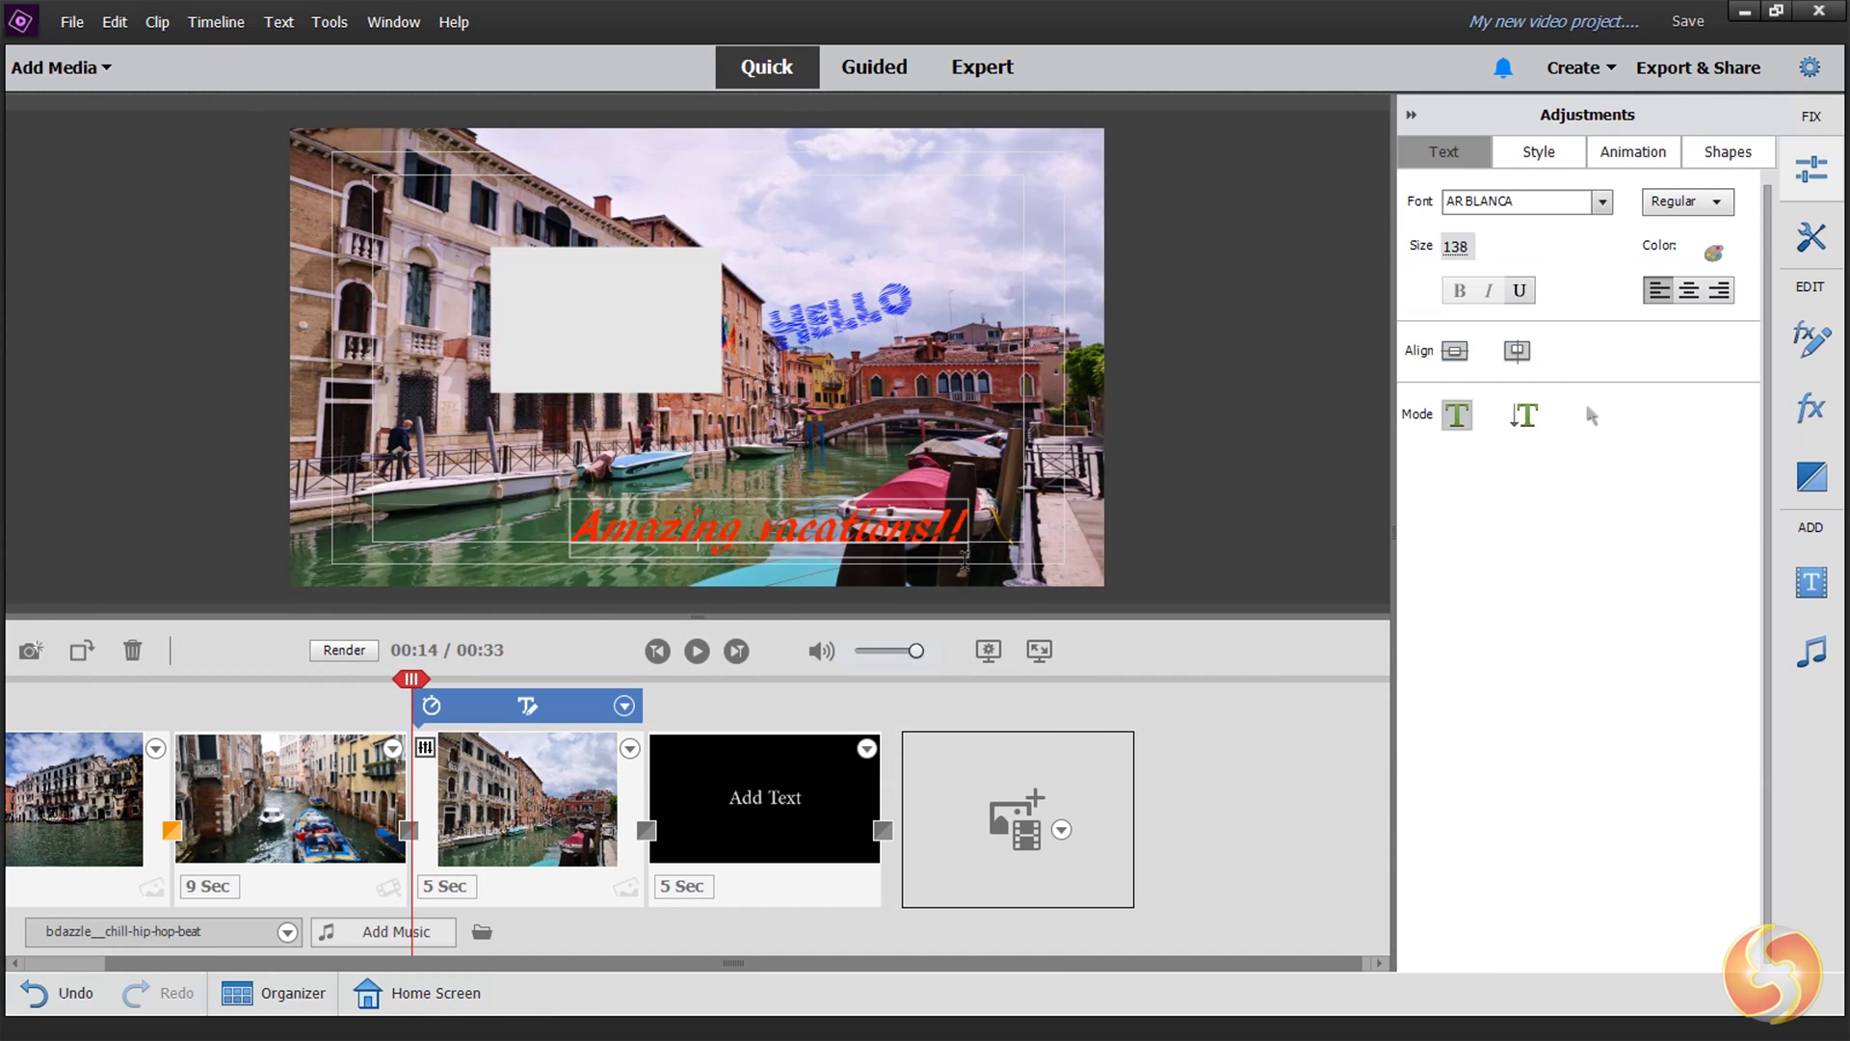
Step: Browse the Guided mode's Fun Edits tutorials, then save the project as a new file
{"action": "left_click", "coordinate": [875, 67]}
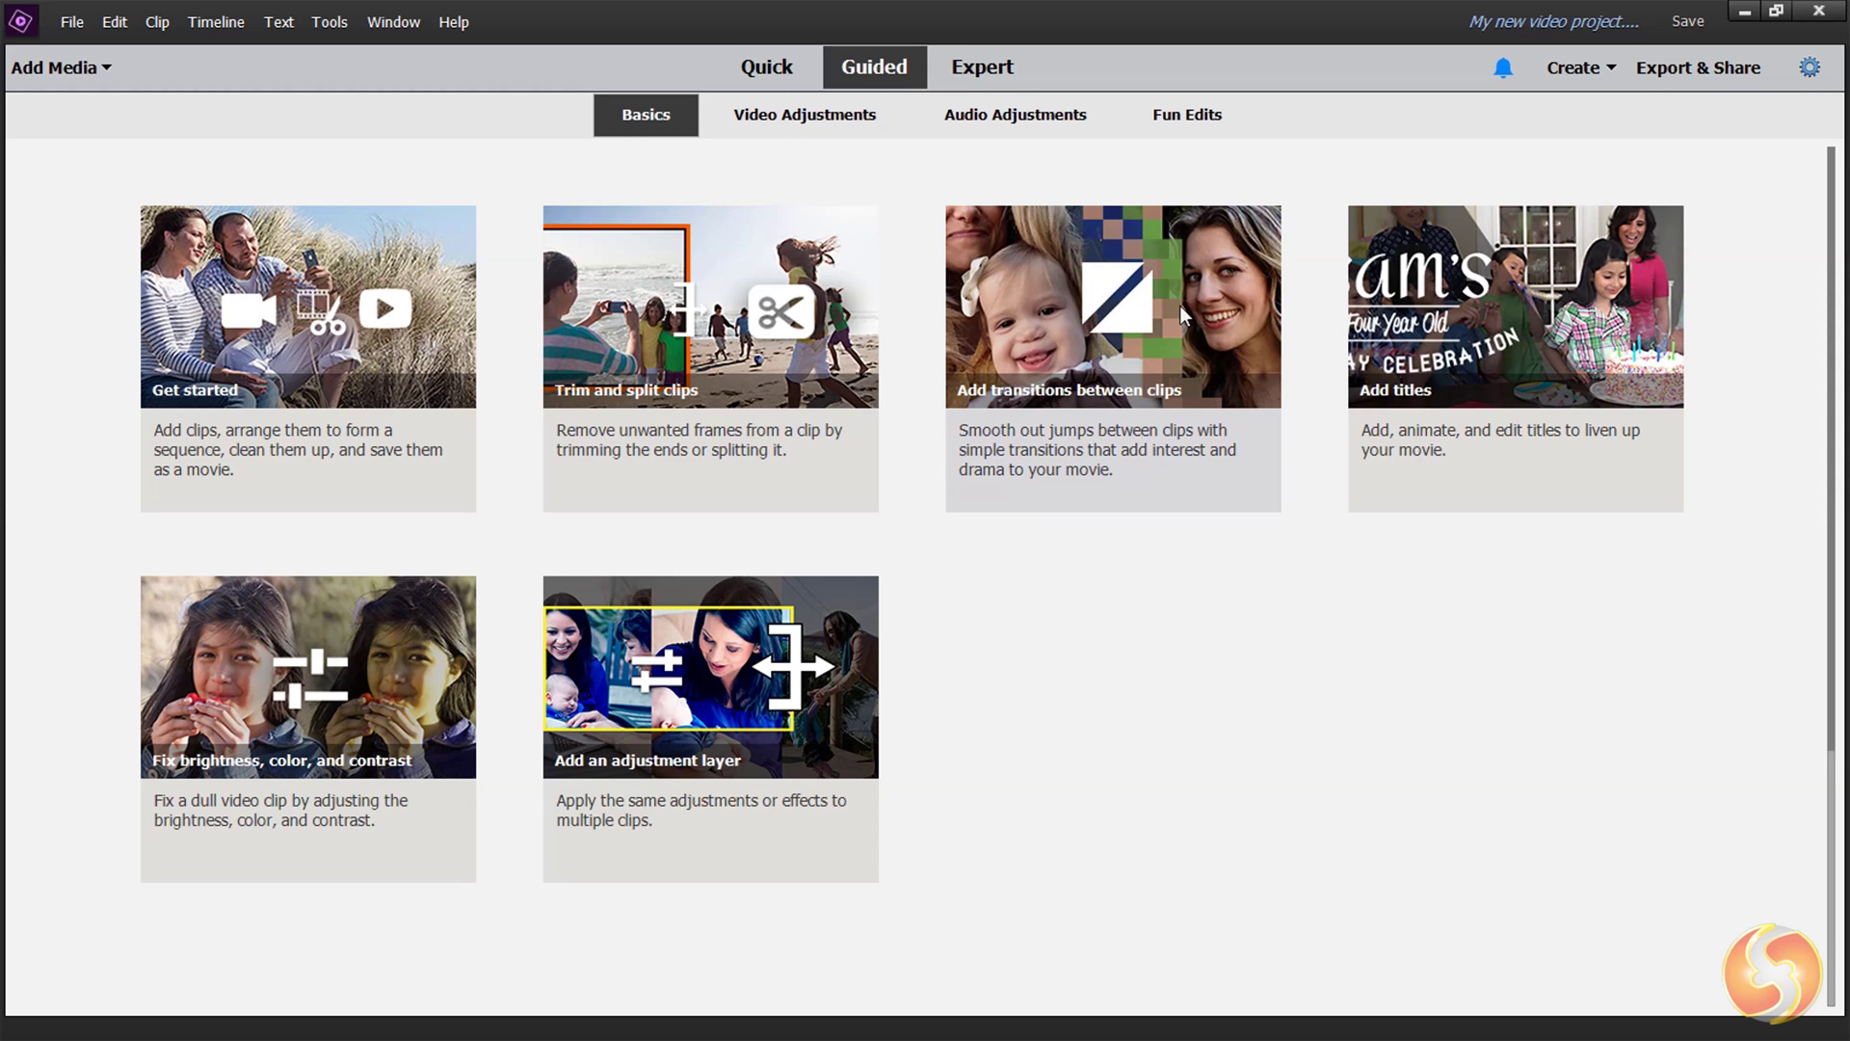
{"action": "left_click", "coordinate": [1171, 116]}
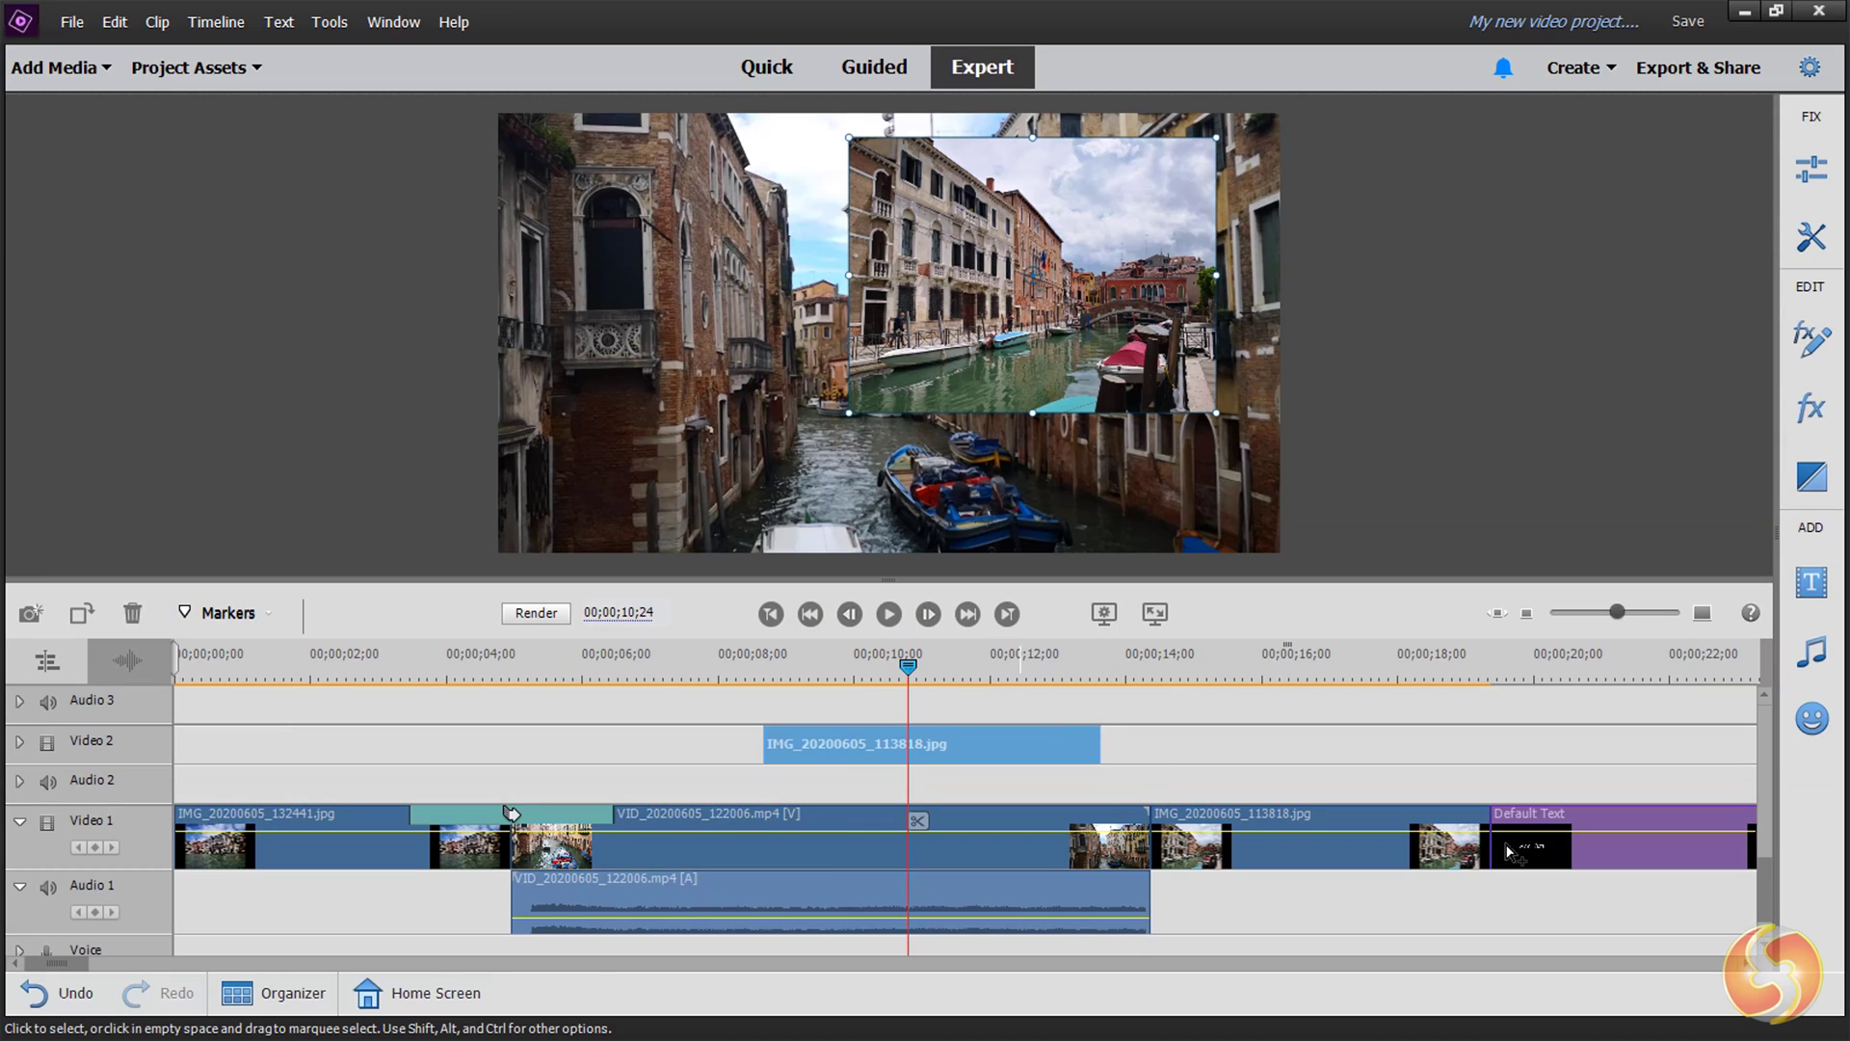
{"action": "left_click", "coordinate": [73, 22]}
{"action": "left_click", "coordinate": [135, 161]}
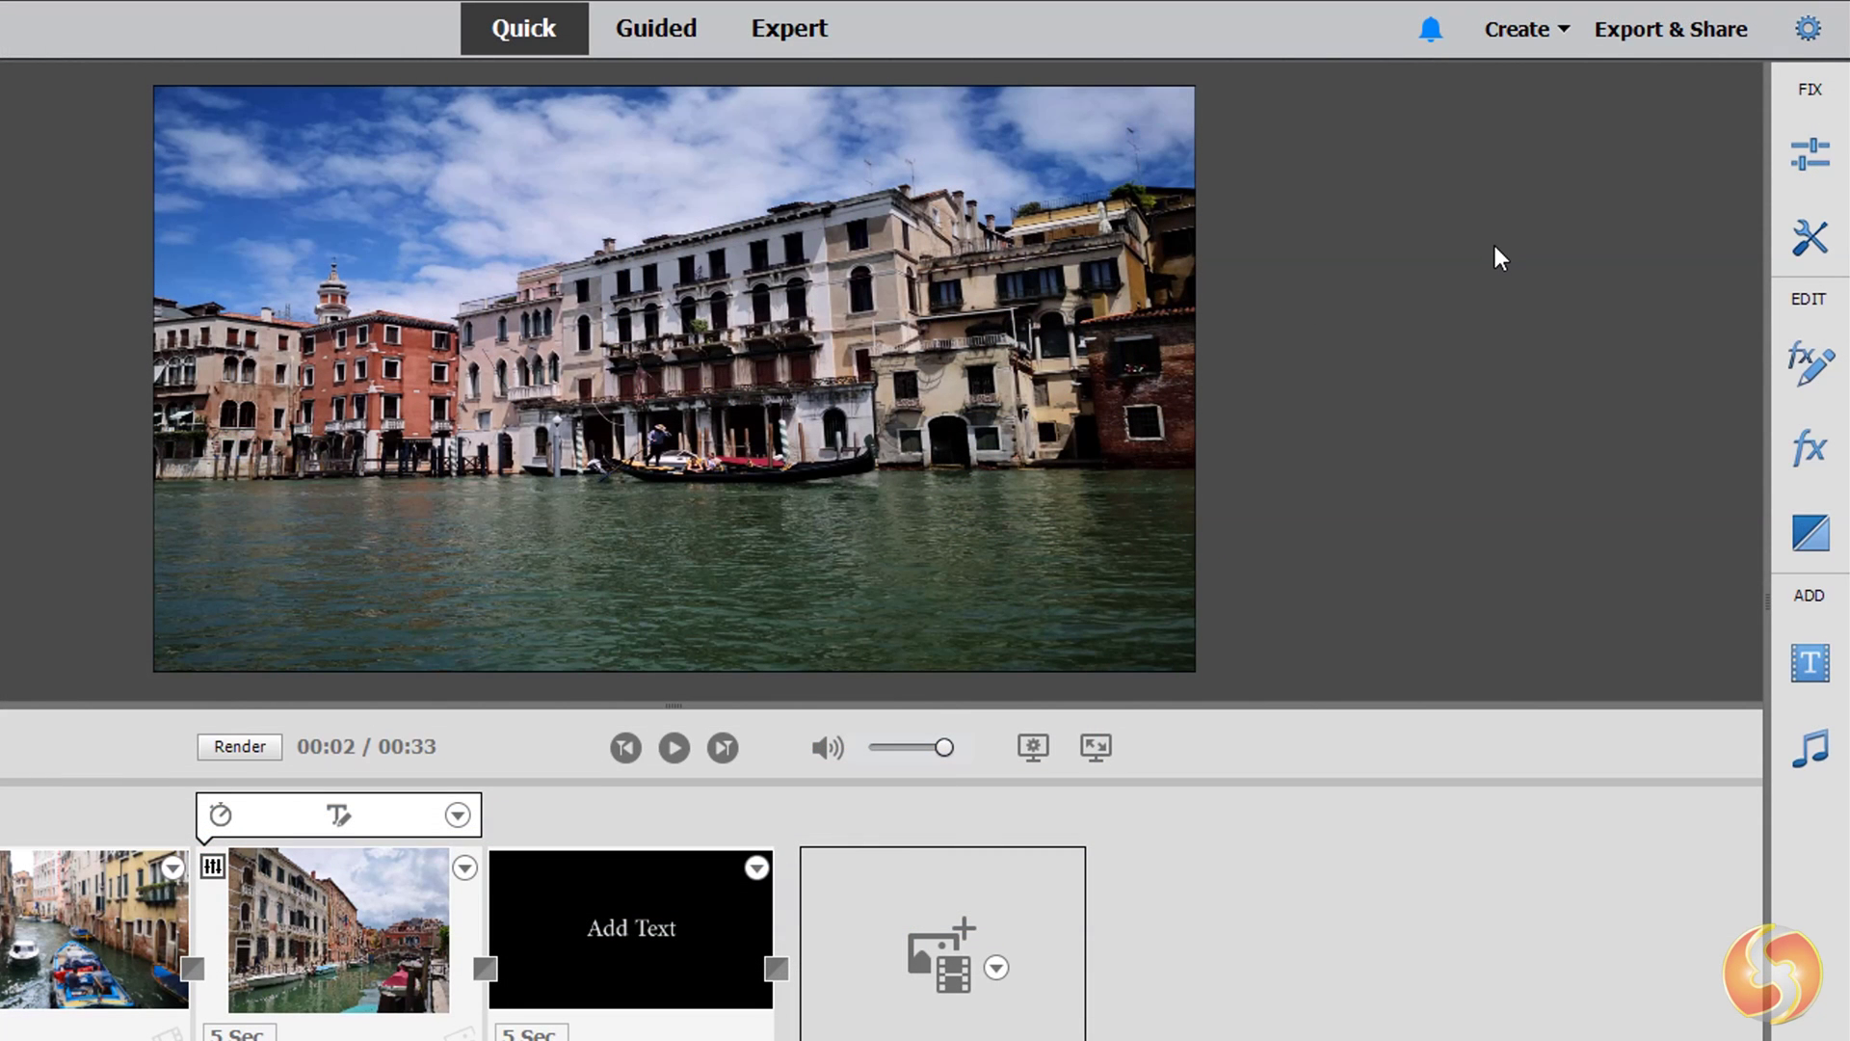
Step: Browse the Devices, Disc, Online, Audio and Image export options, then show the Devices custom presets
{"action": "left_click", "coordinate": [1708, 27]}
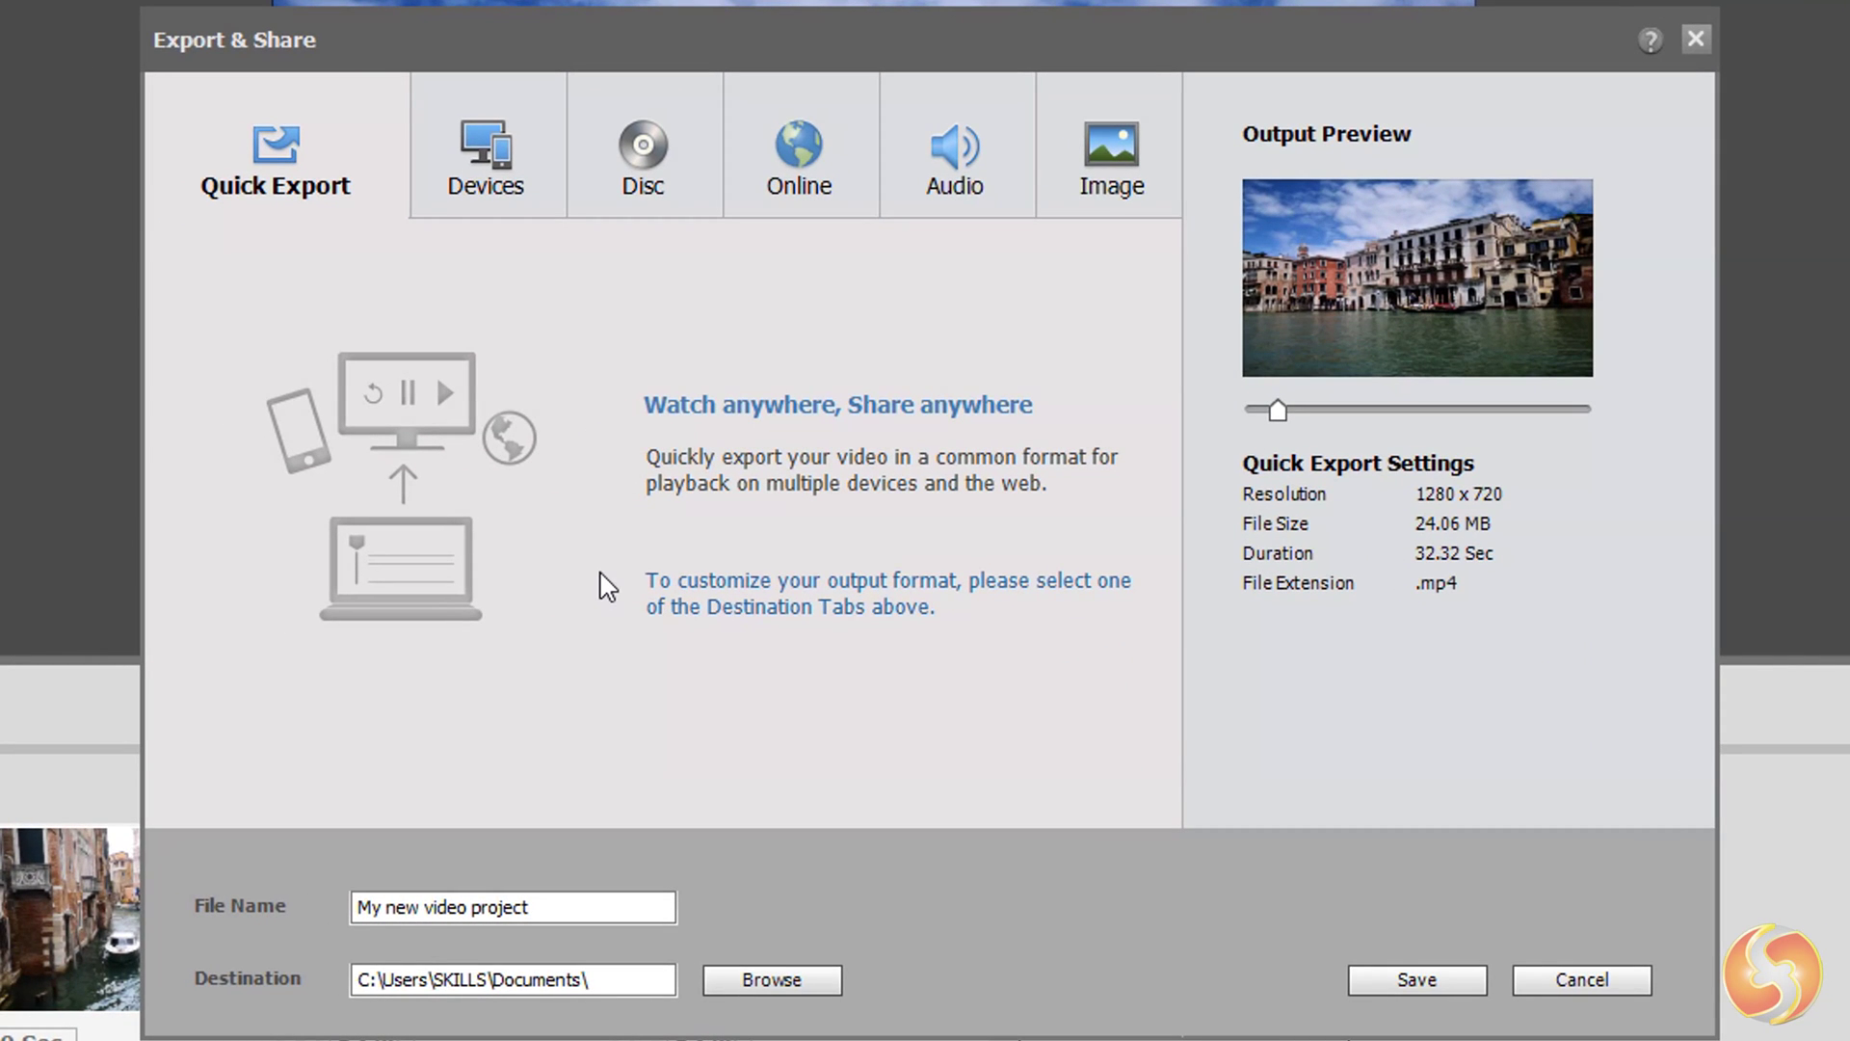
{"action": "left_click", "coordinate": [541, 157]}
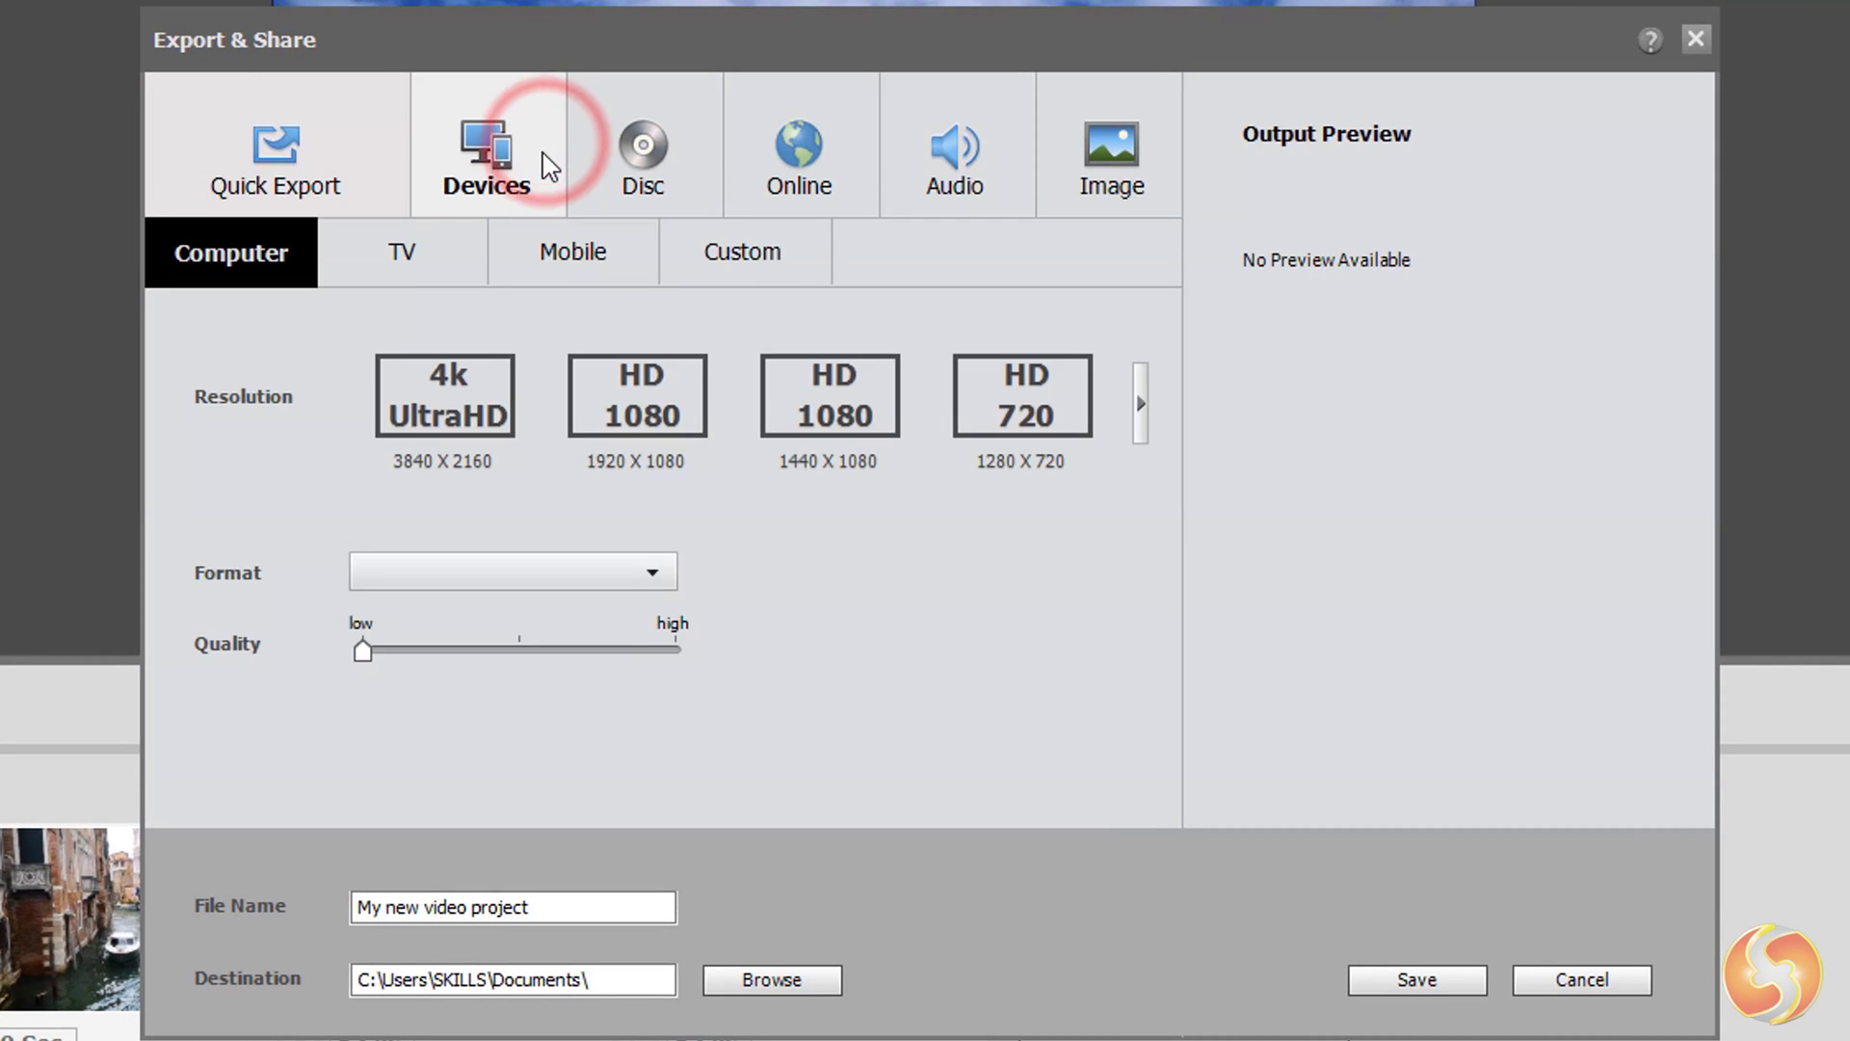
{"action": "left_click", "coordinate": [638, 169]}
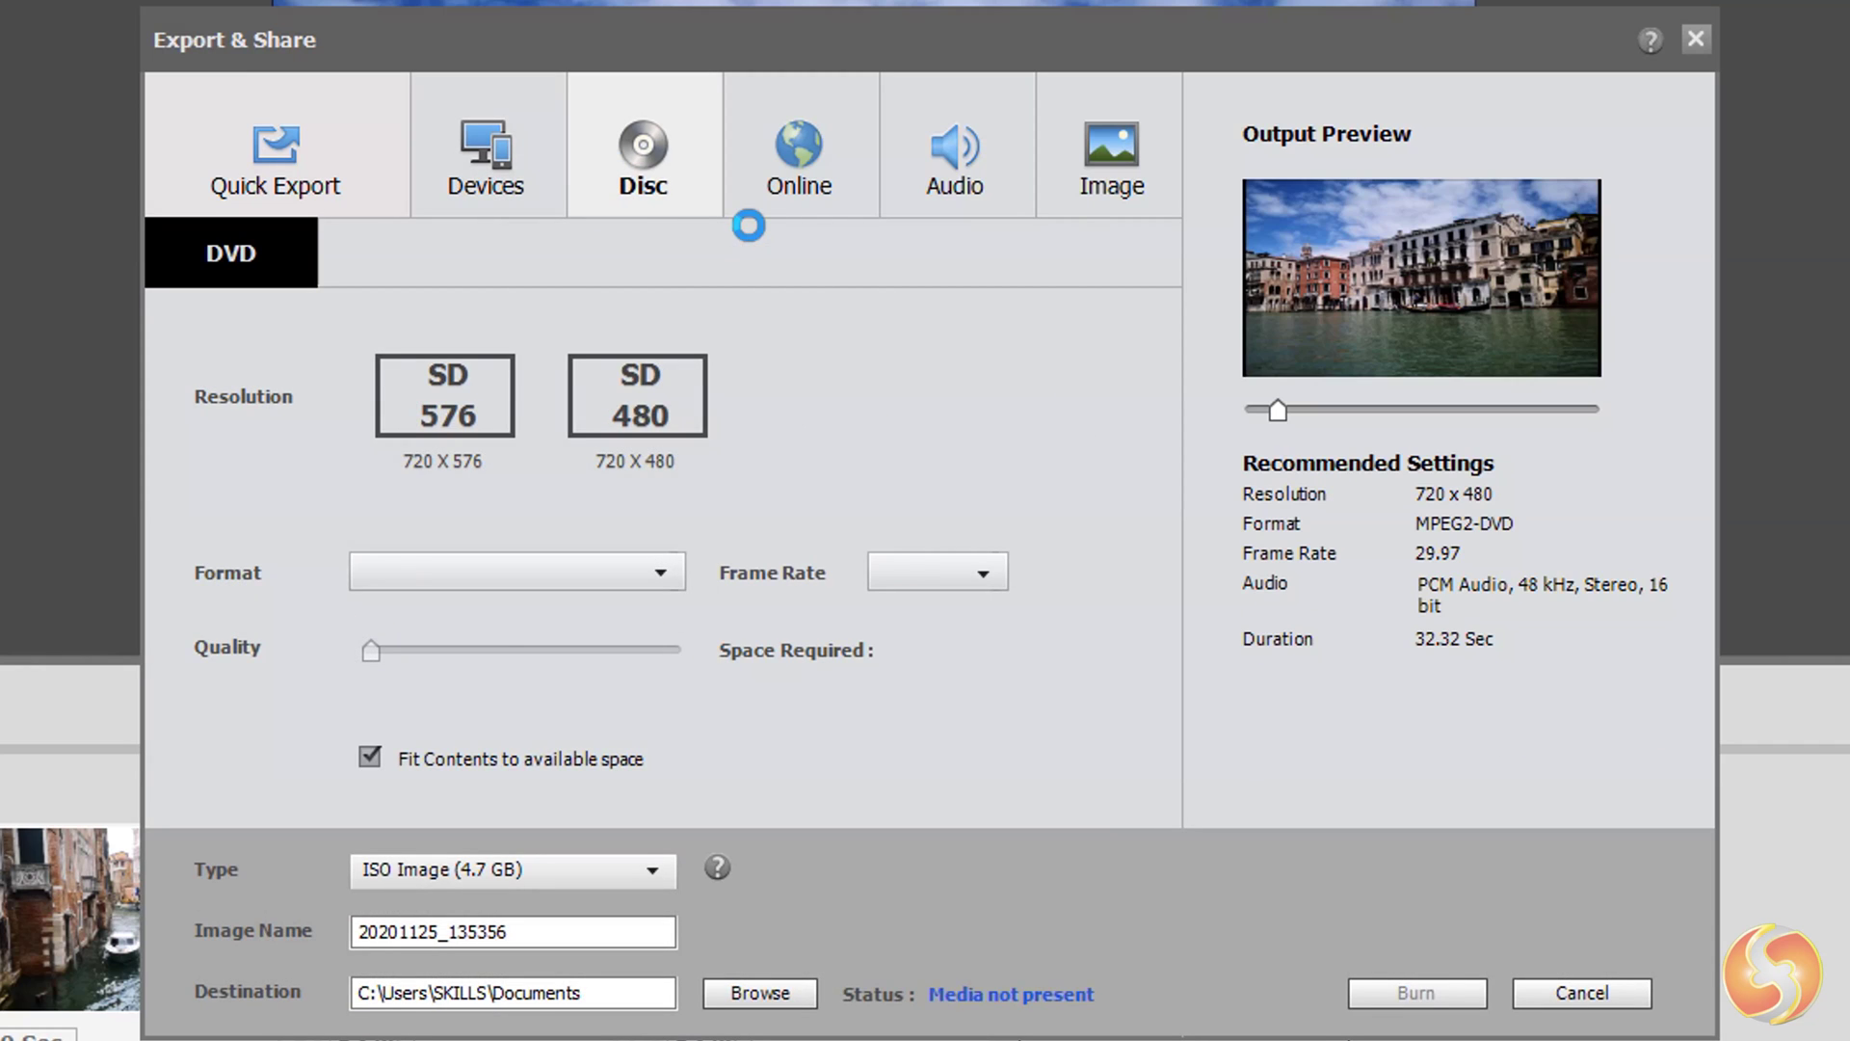
{"action": "left_click", "coordinate": [799, 169]}
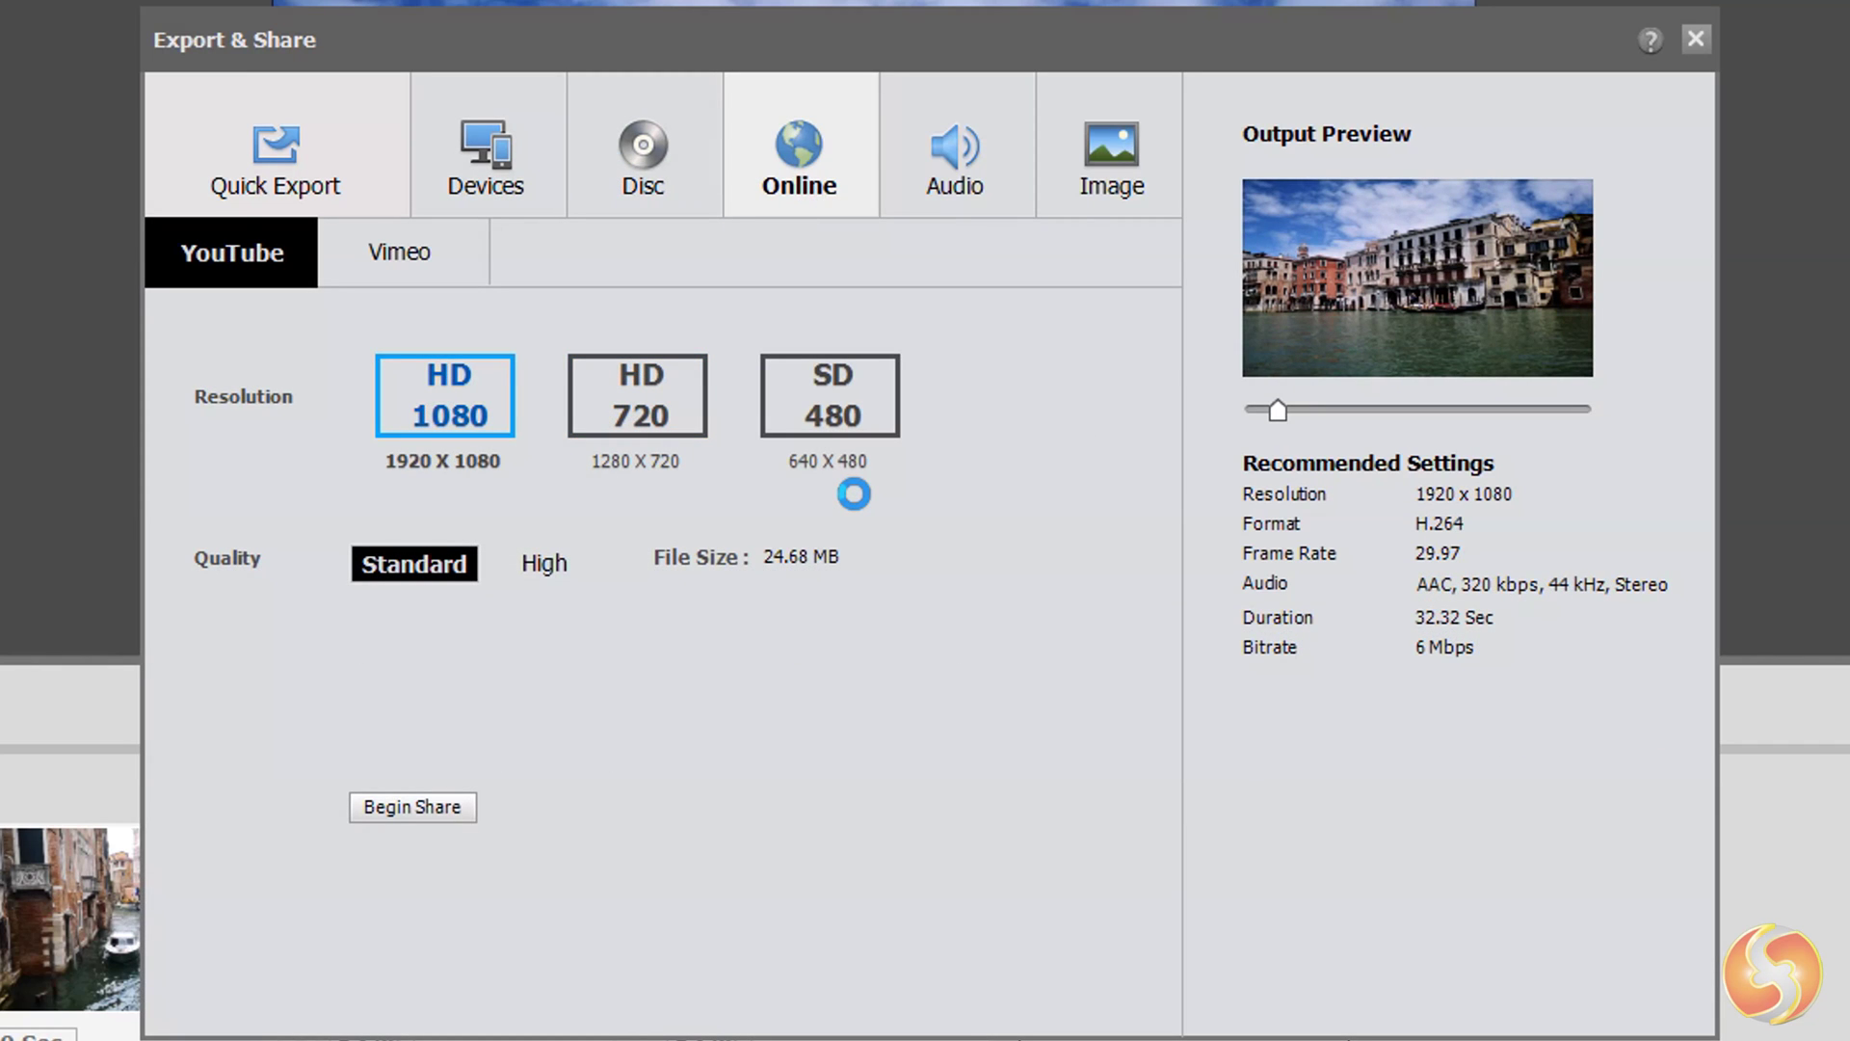
{"action": "left_click", "coordinate": [1005, 169]}
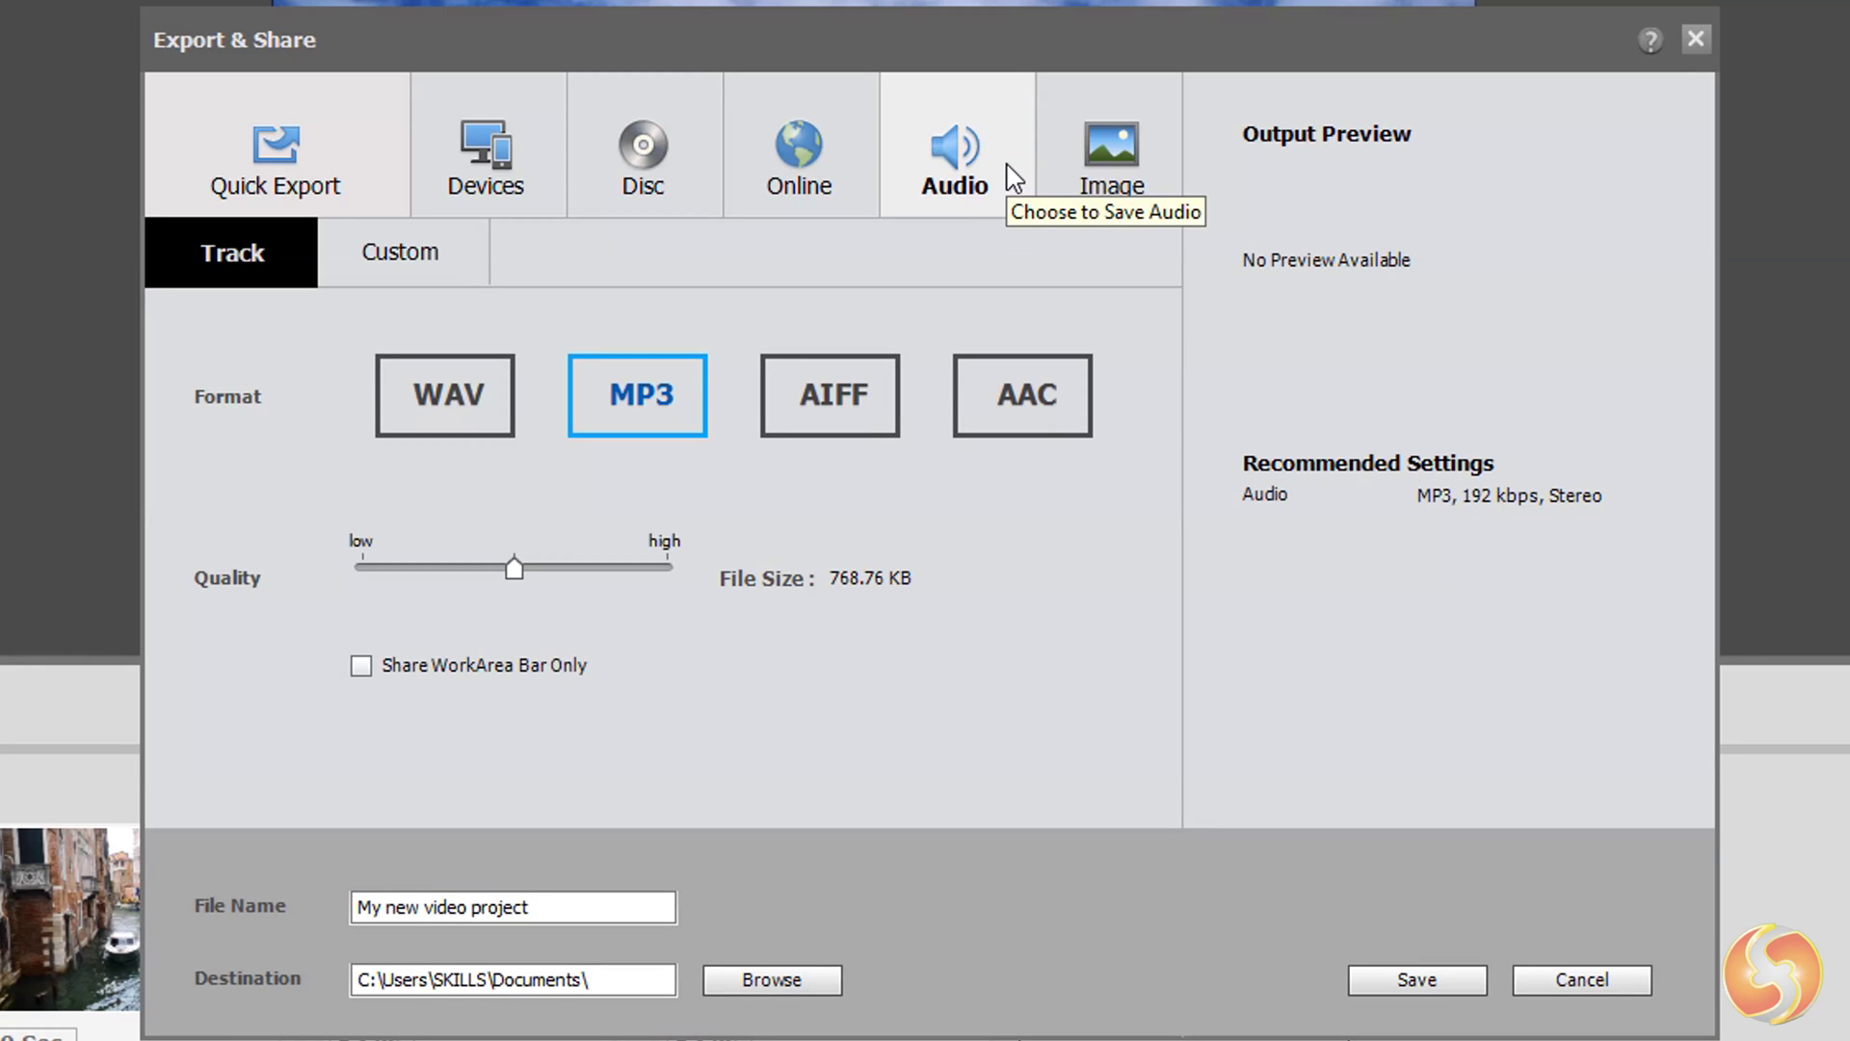
{"action": "left_click", "coordinate": [1099, 182]}
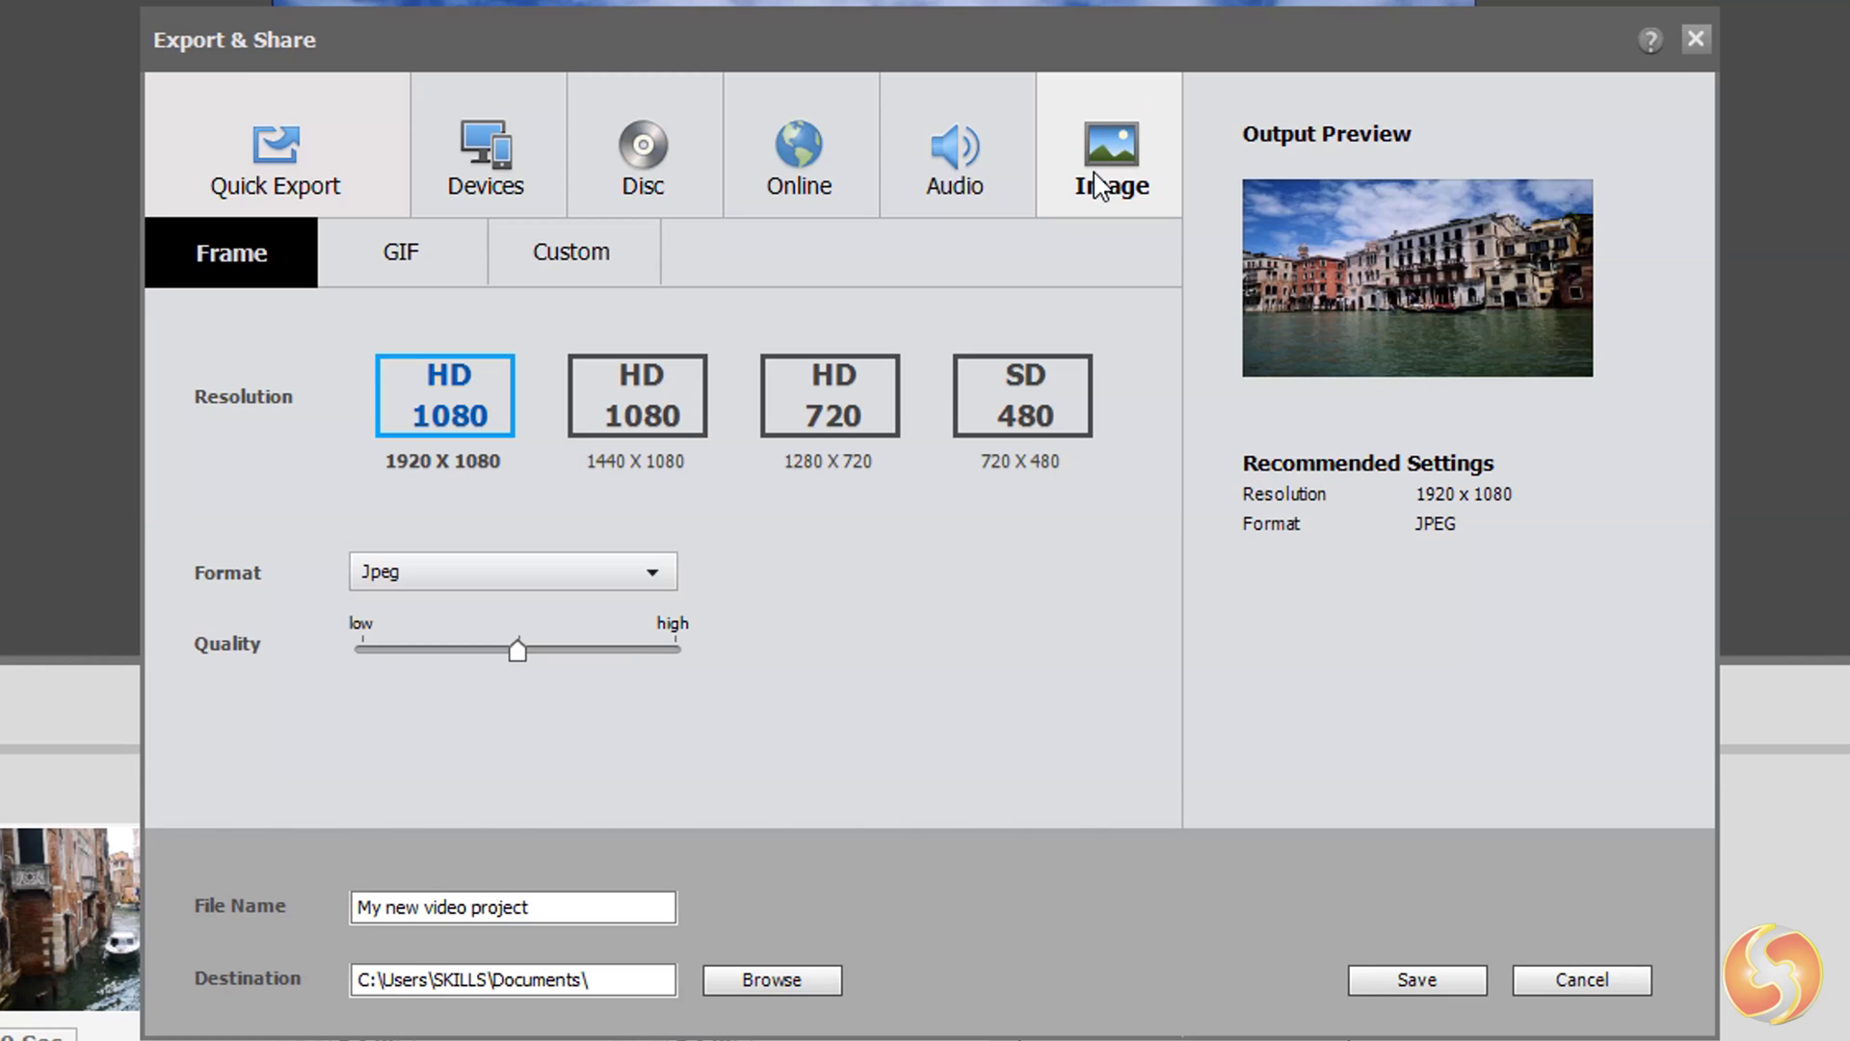
{"action": "left_click", "coordinate": [519, 166]}
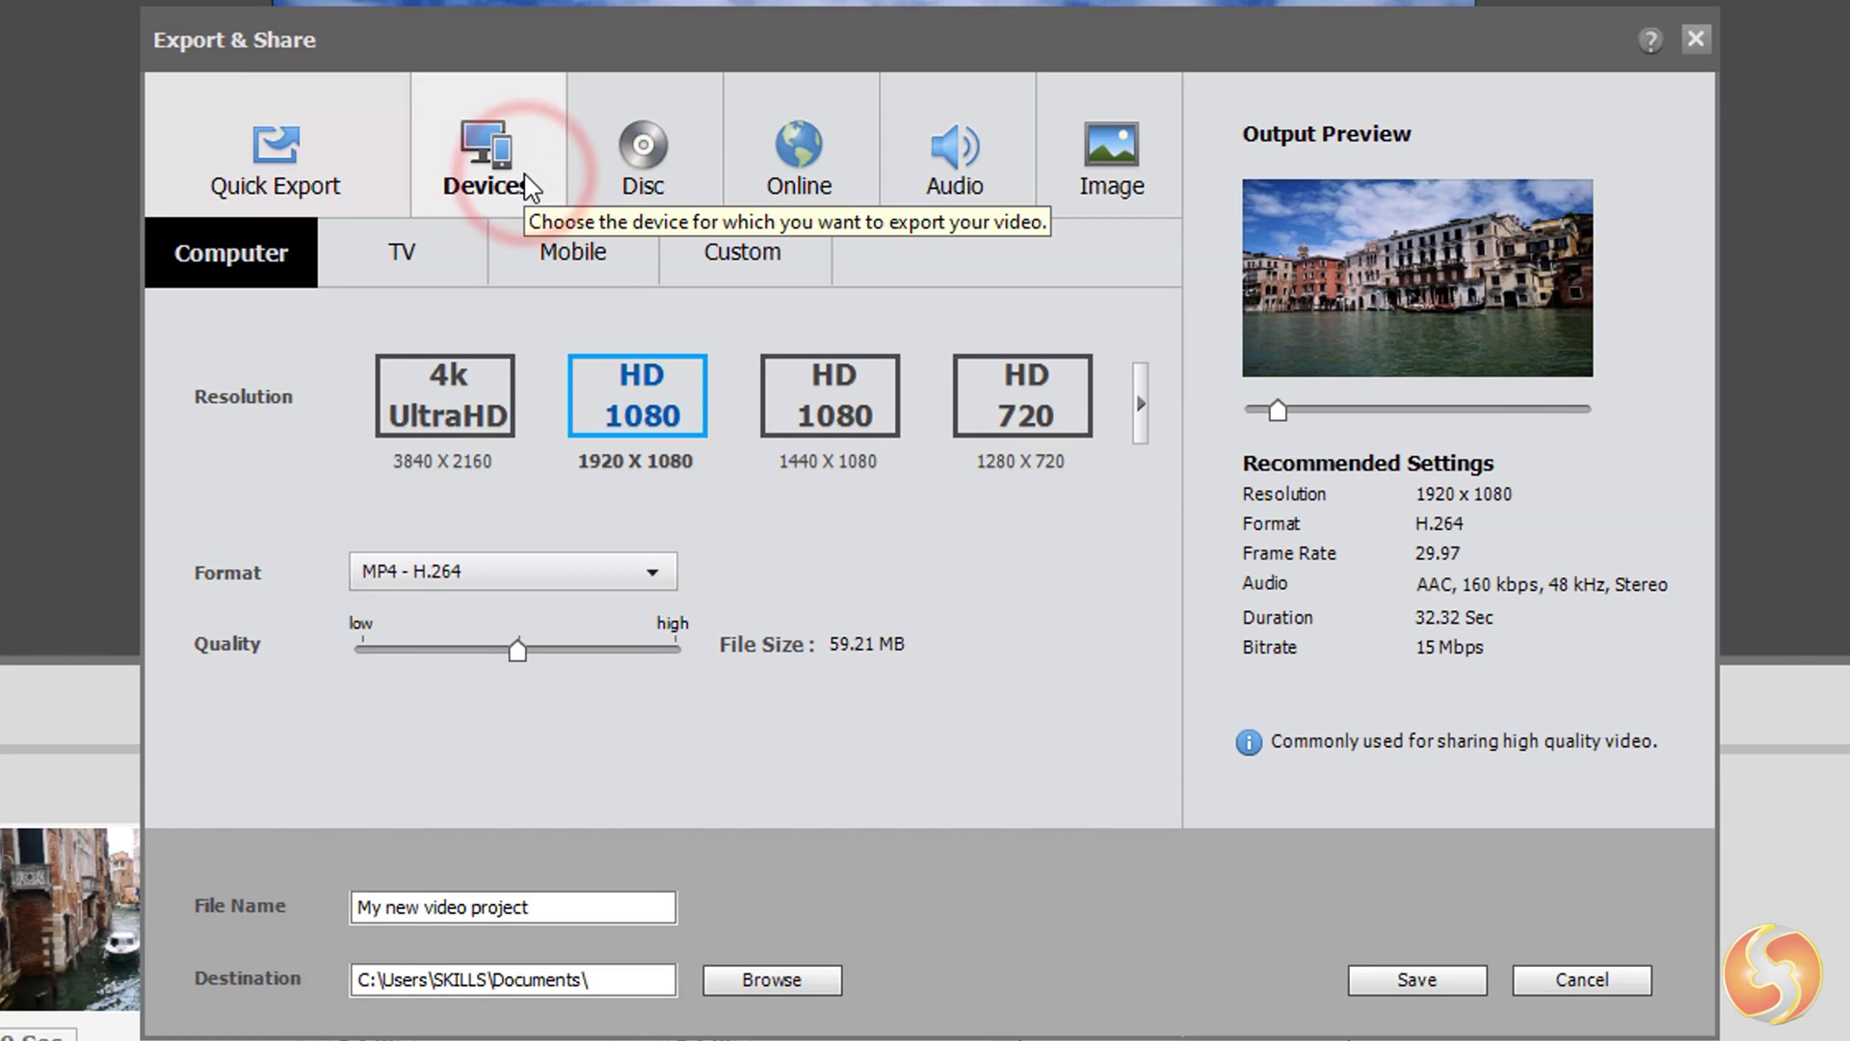
{"action": "left_click", "coordinate": [775, 252]}
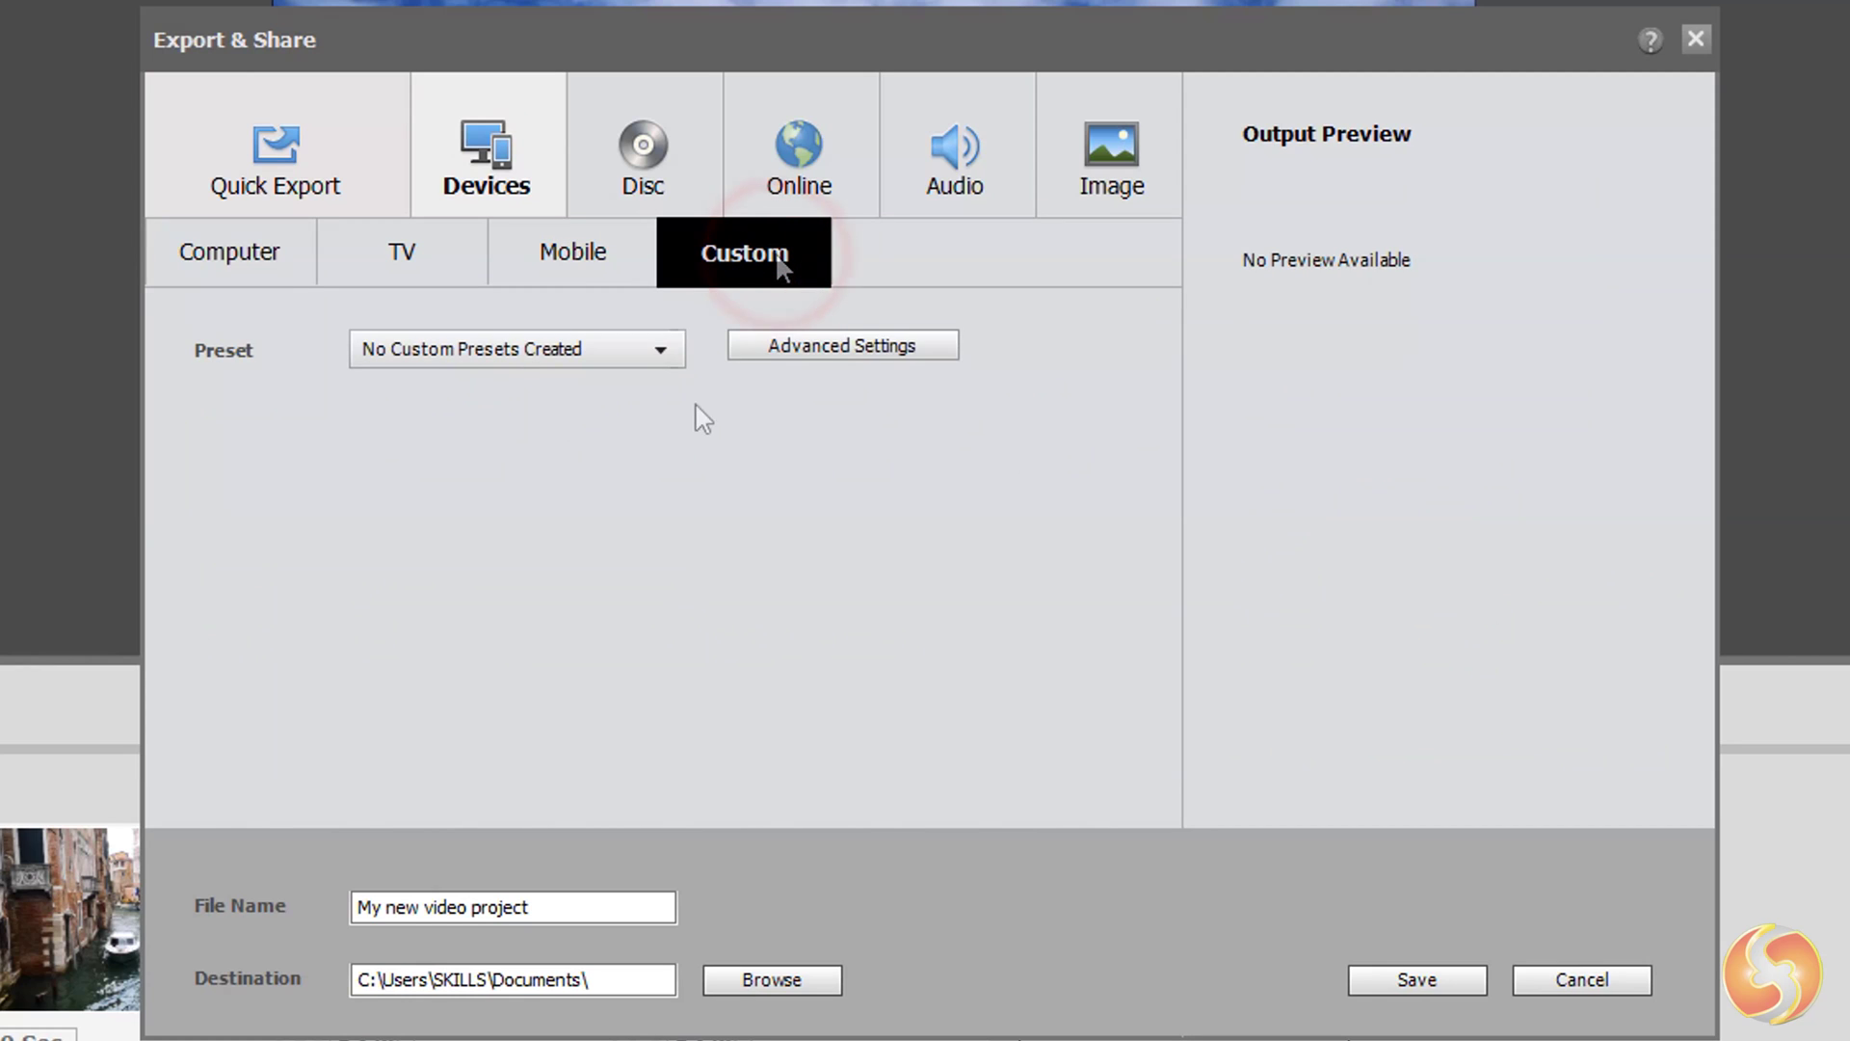
{"action": "left_click", "coordinate": [856, 349]}
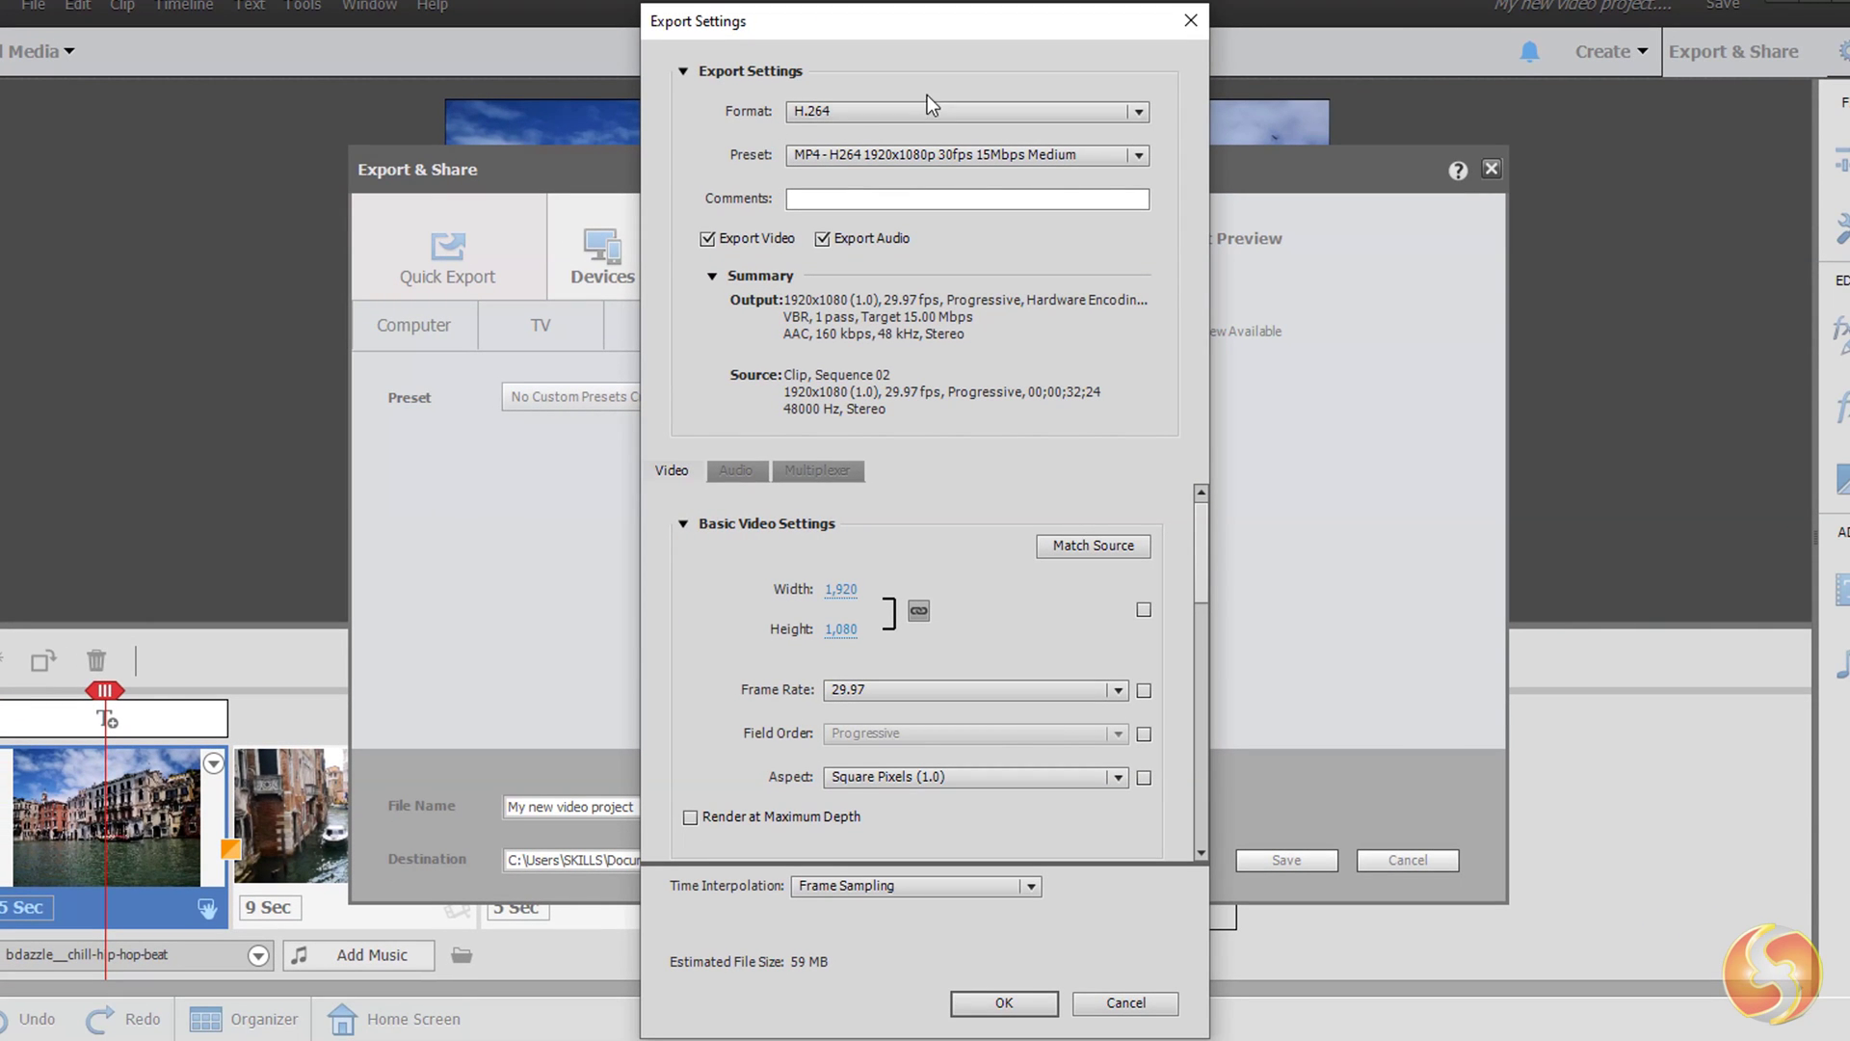
{"action": "left_click", "coordinate": [935, 111]}
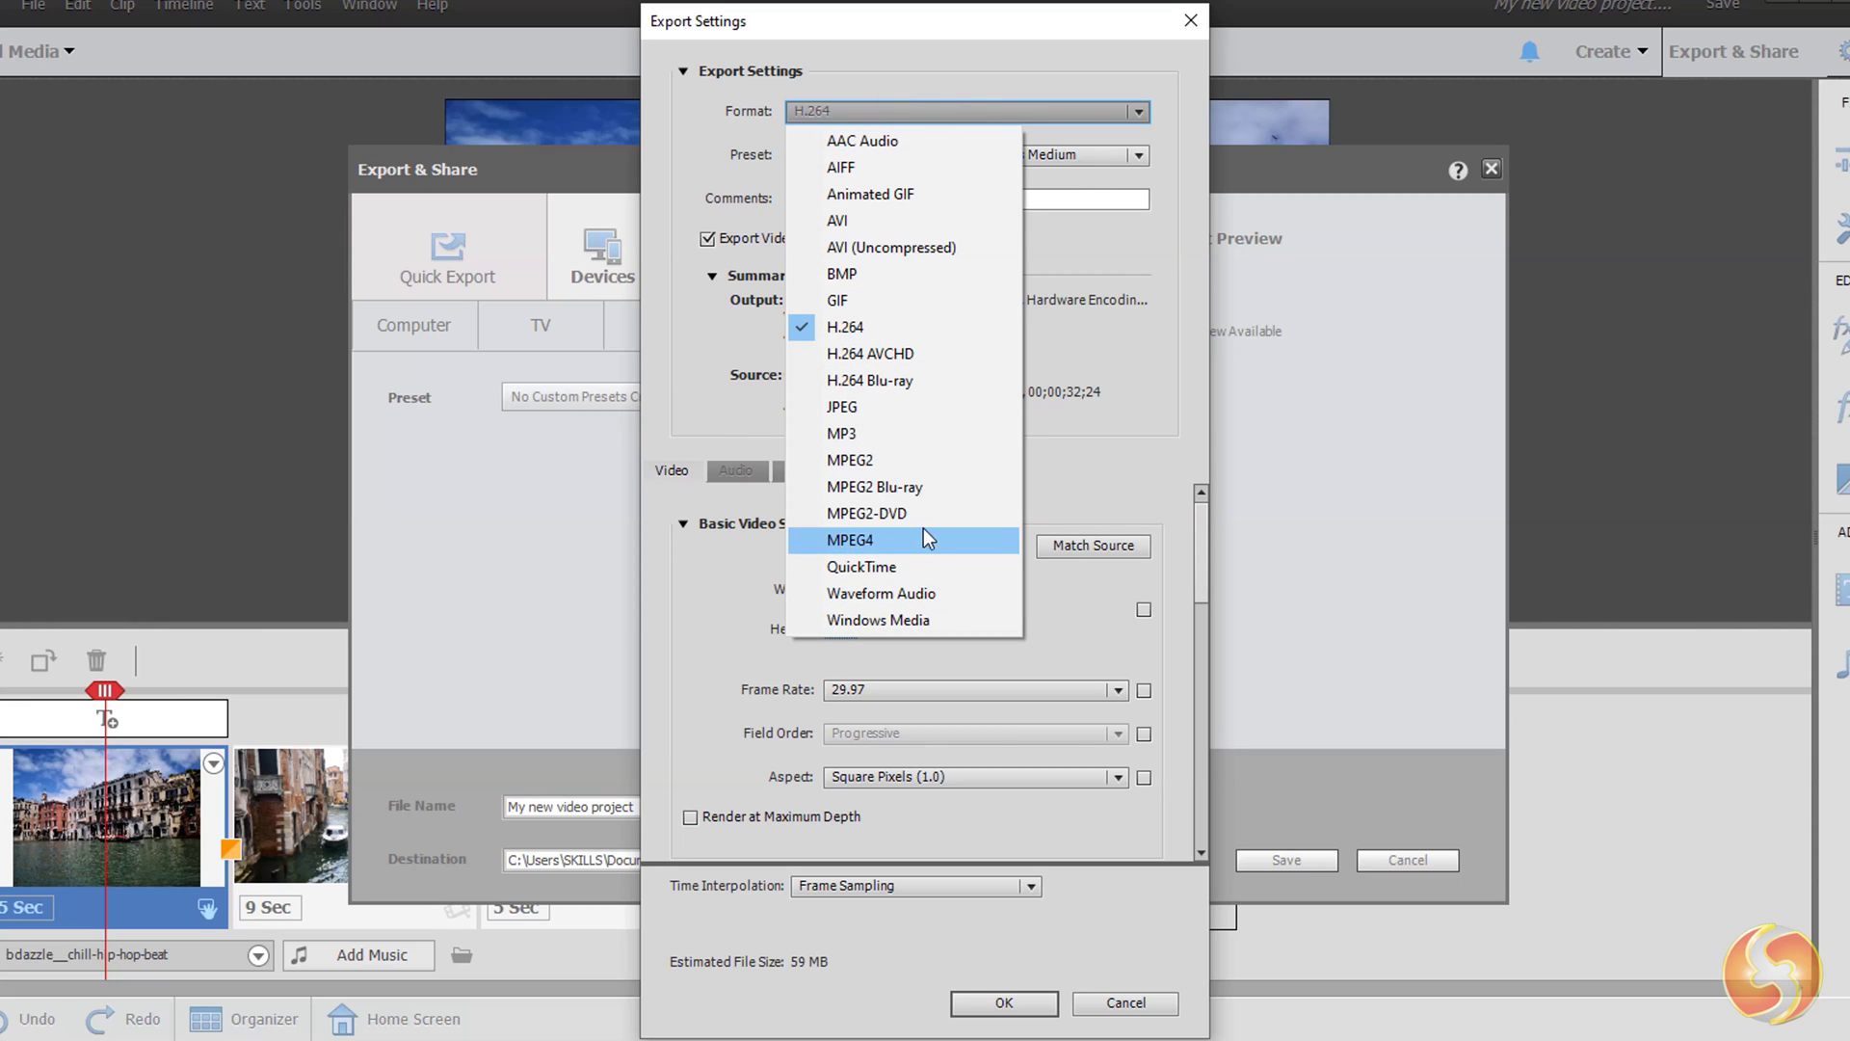
{"action": "left_click", "coordinate": [1028, 153]}
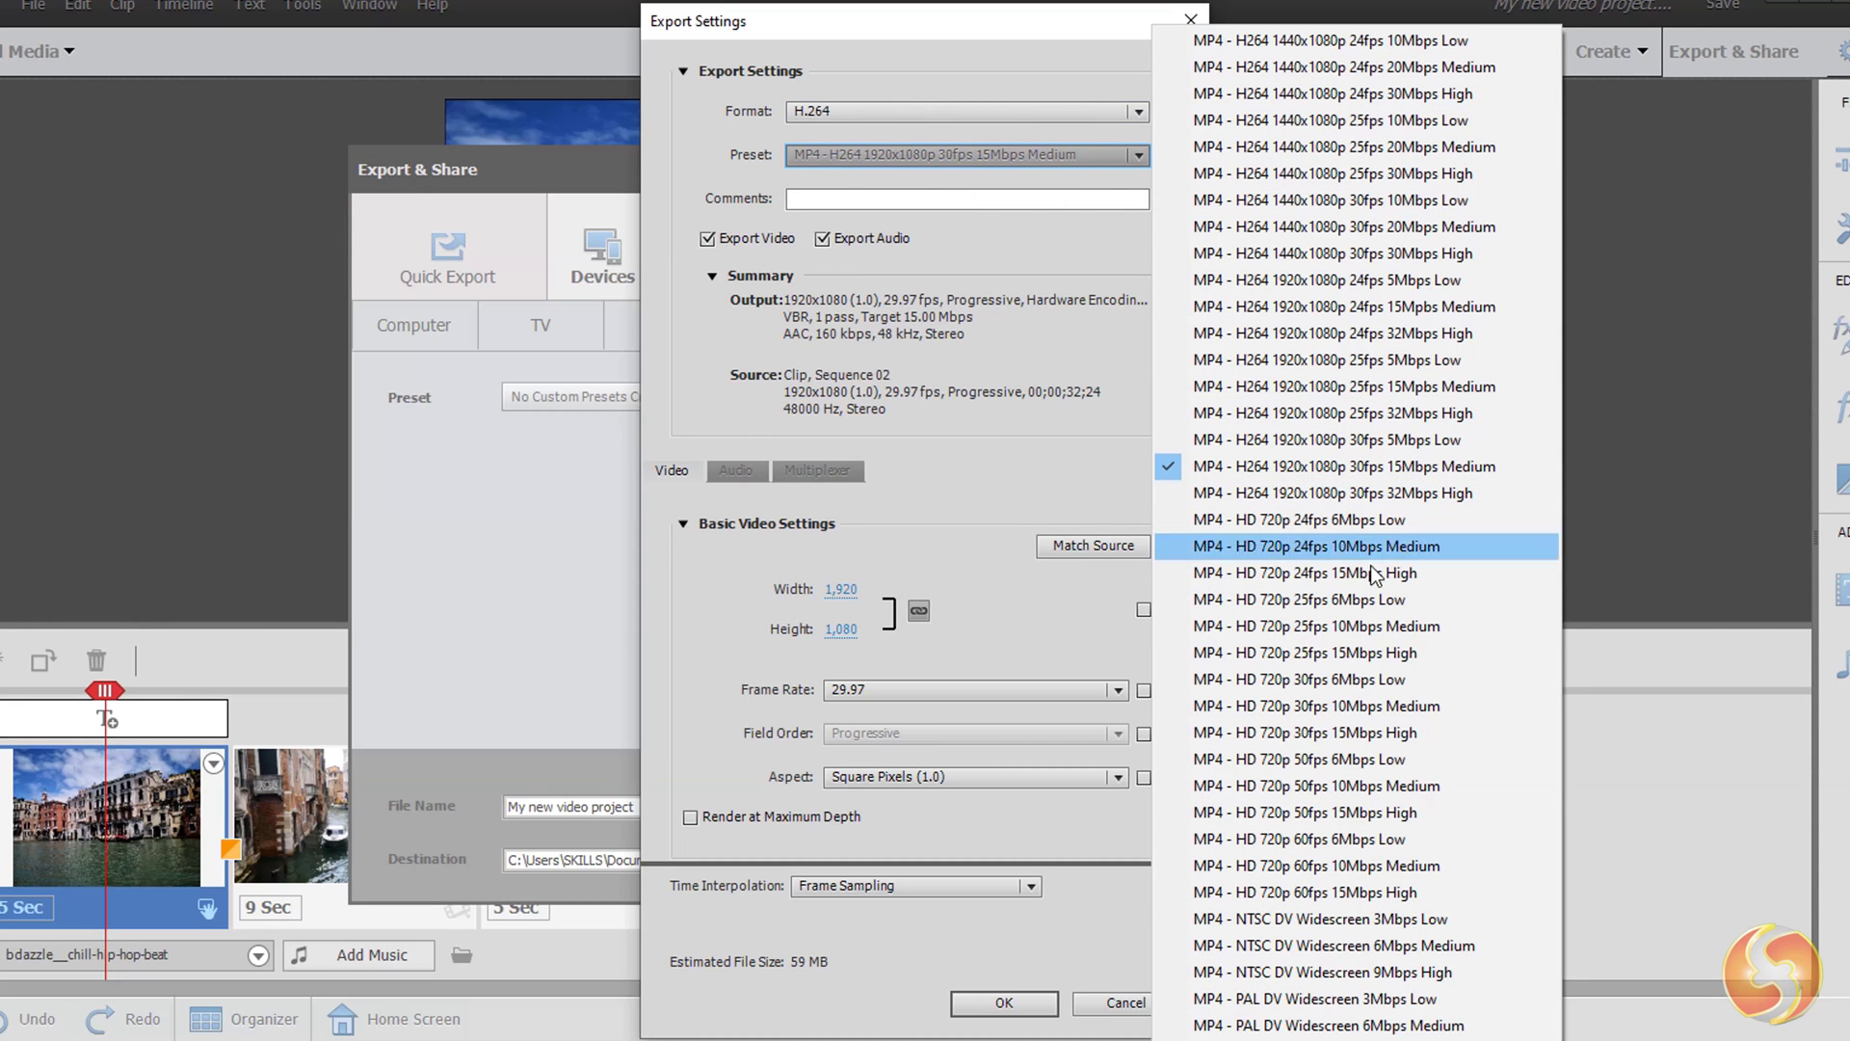
{"action": "left_click", "coordinate": [928, 694]}
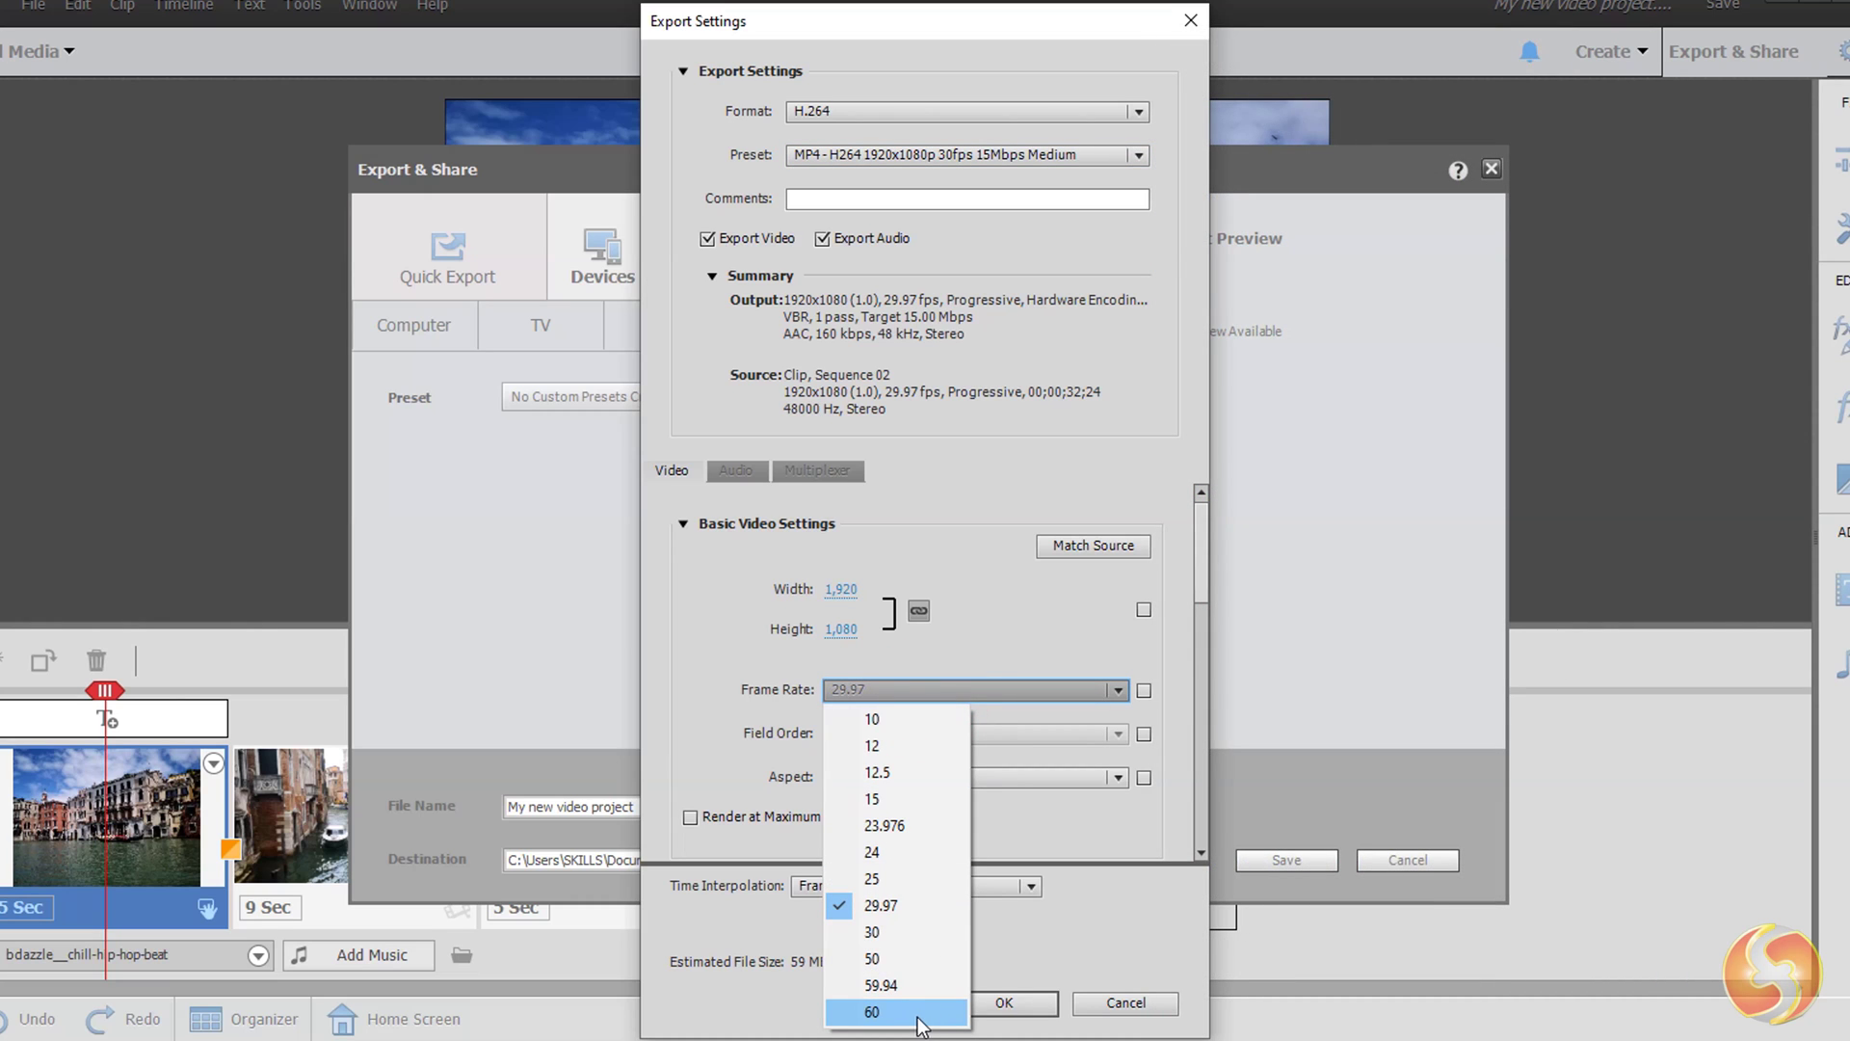
{"action": "left_click", "coordinate": [1002, 653]}
{"action": "left_click", "coordinate": [1004, 1002]}
{"action": "left_click", "coordinate": [570, 809]}
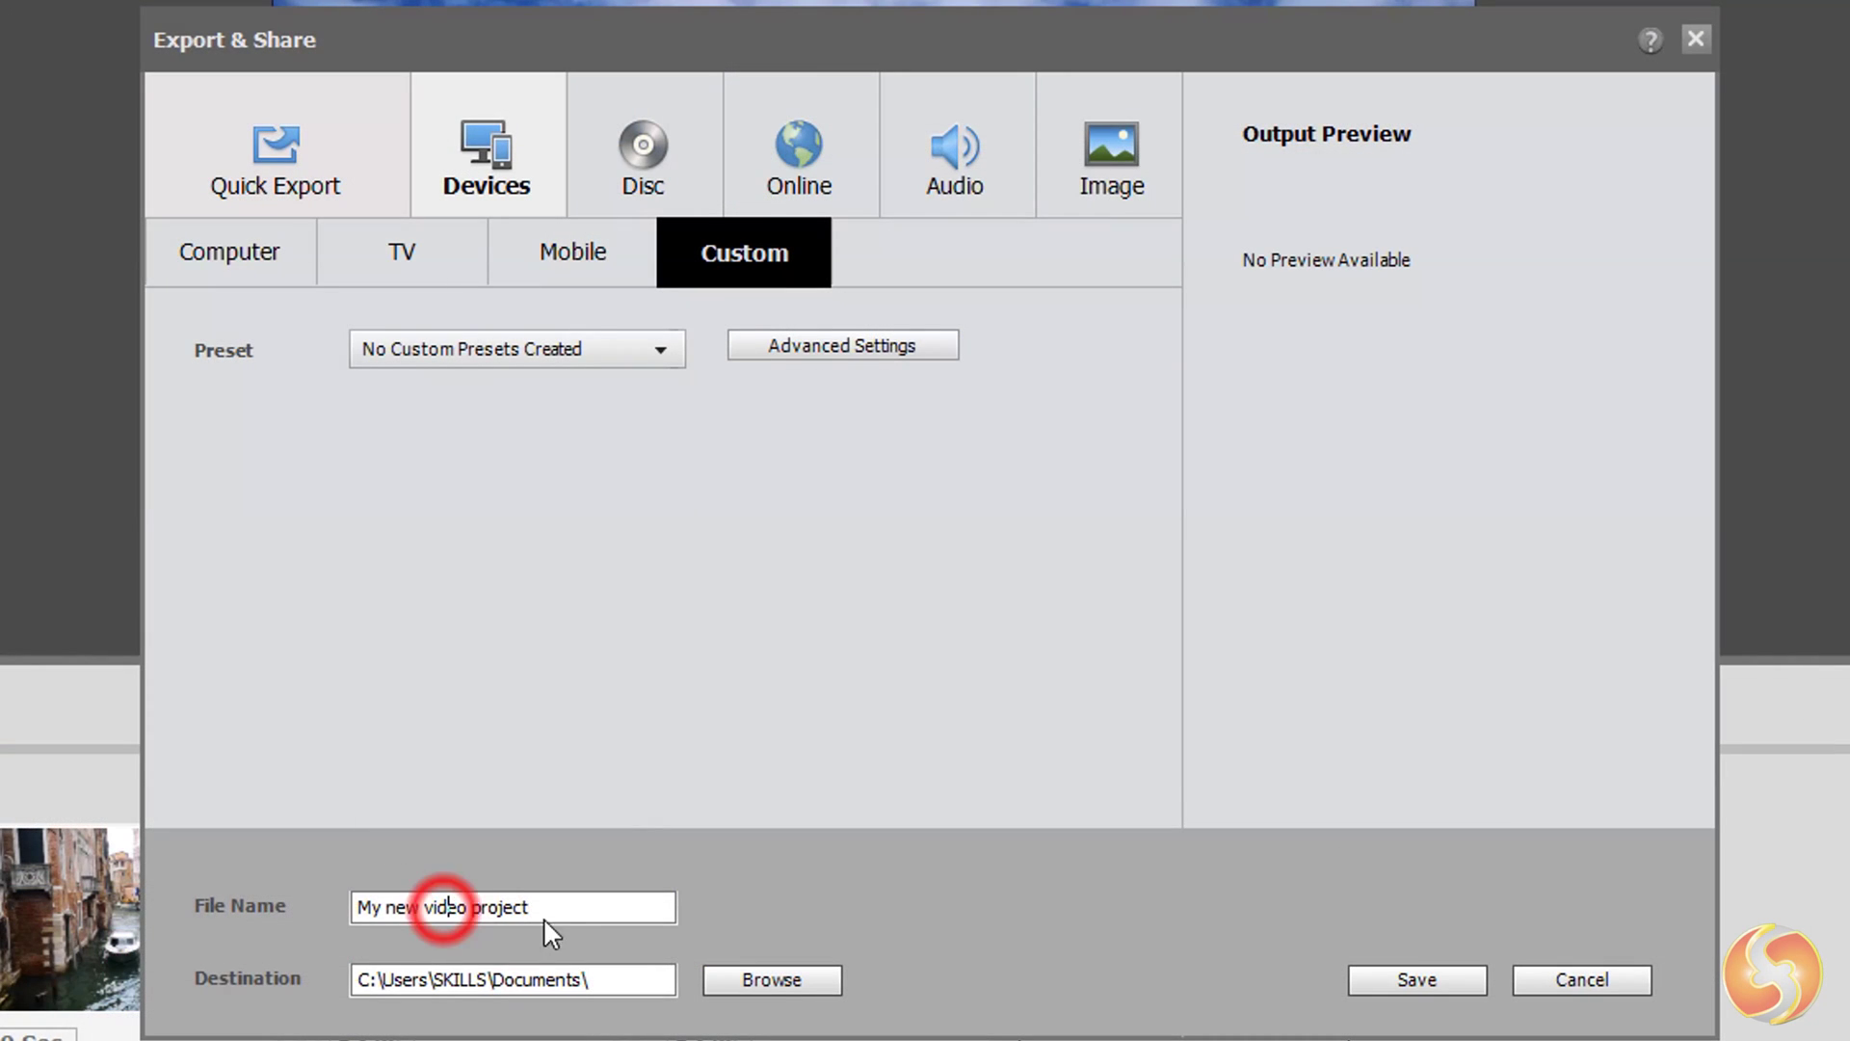
{"action": "left_click_drag", "start_coordinate": [537, 906], "coordinate": [330, 910]}
Step: Check the export destination folder, then save to close the Export & Share dialog
{"action": "left_click", "coordinate": [558, 979]}
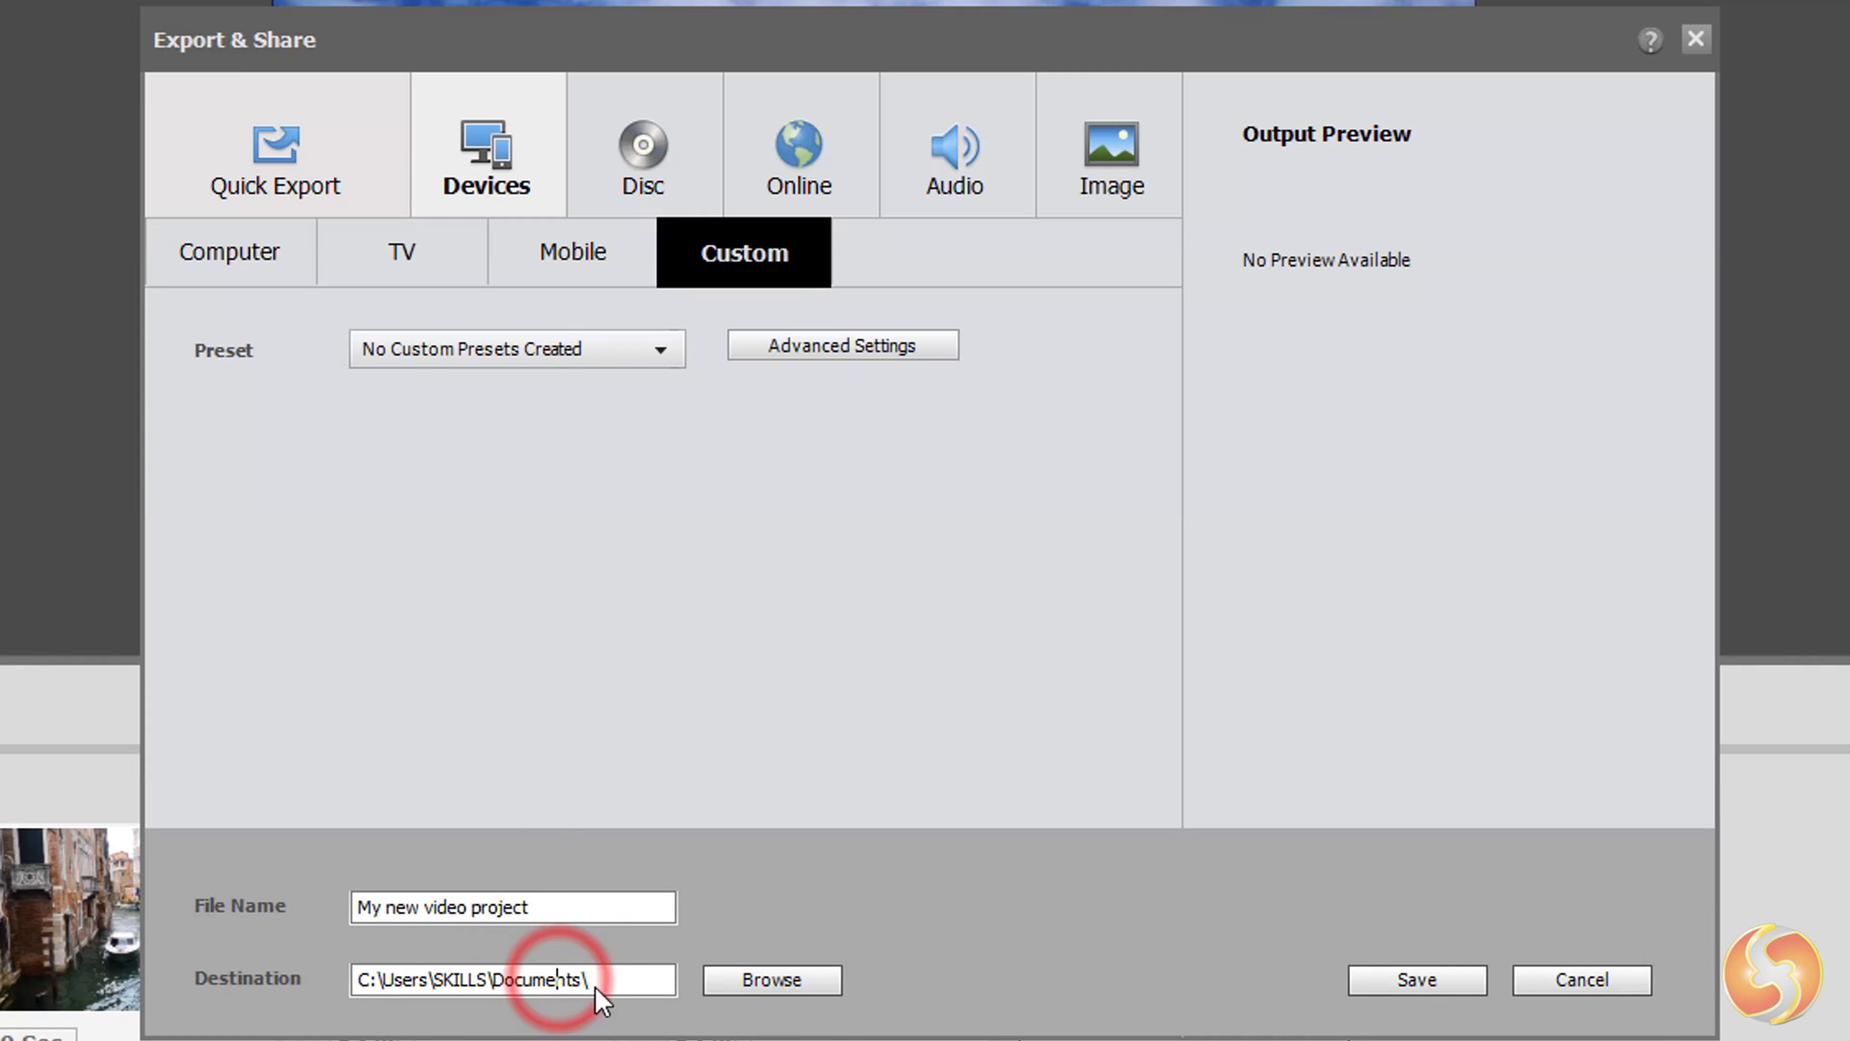
{"action": "left_click", "coordinate": [1414, 979]}
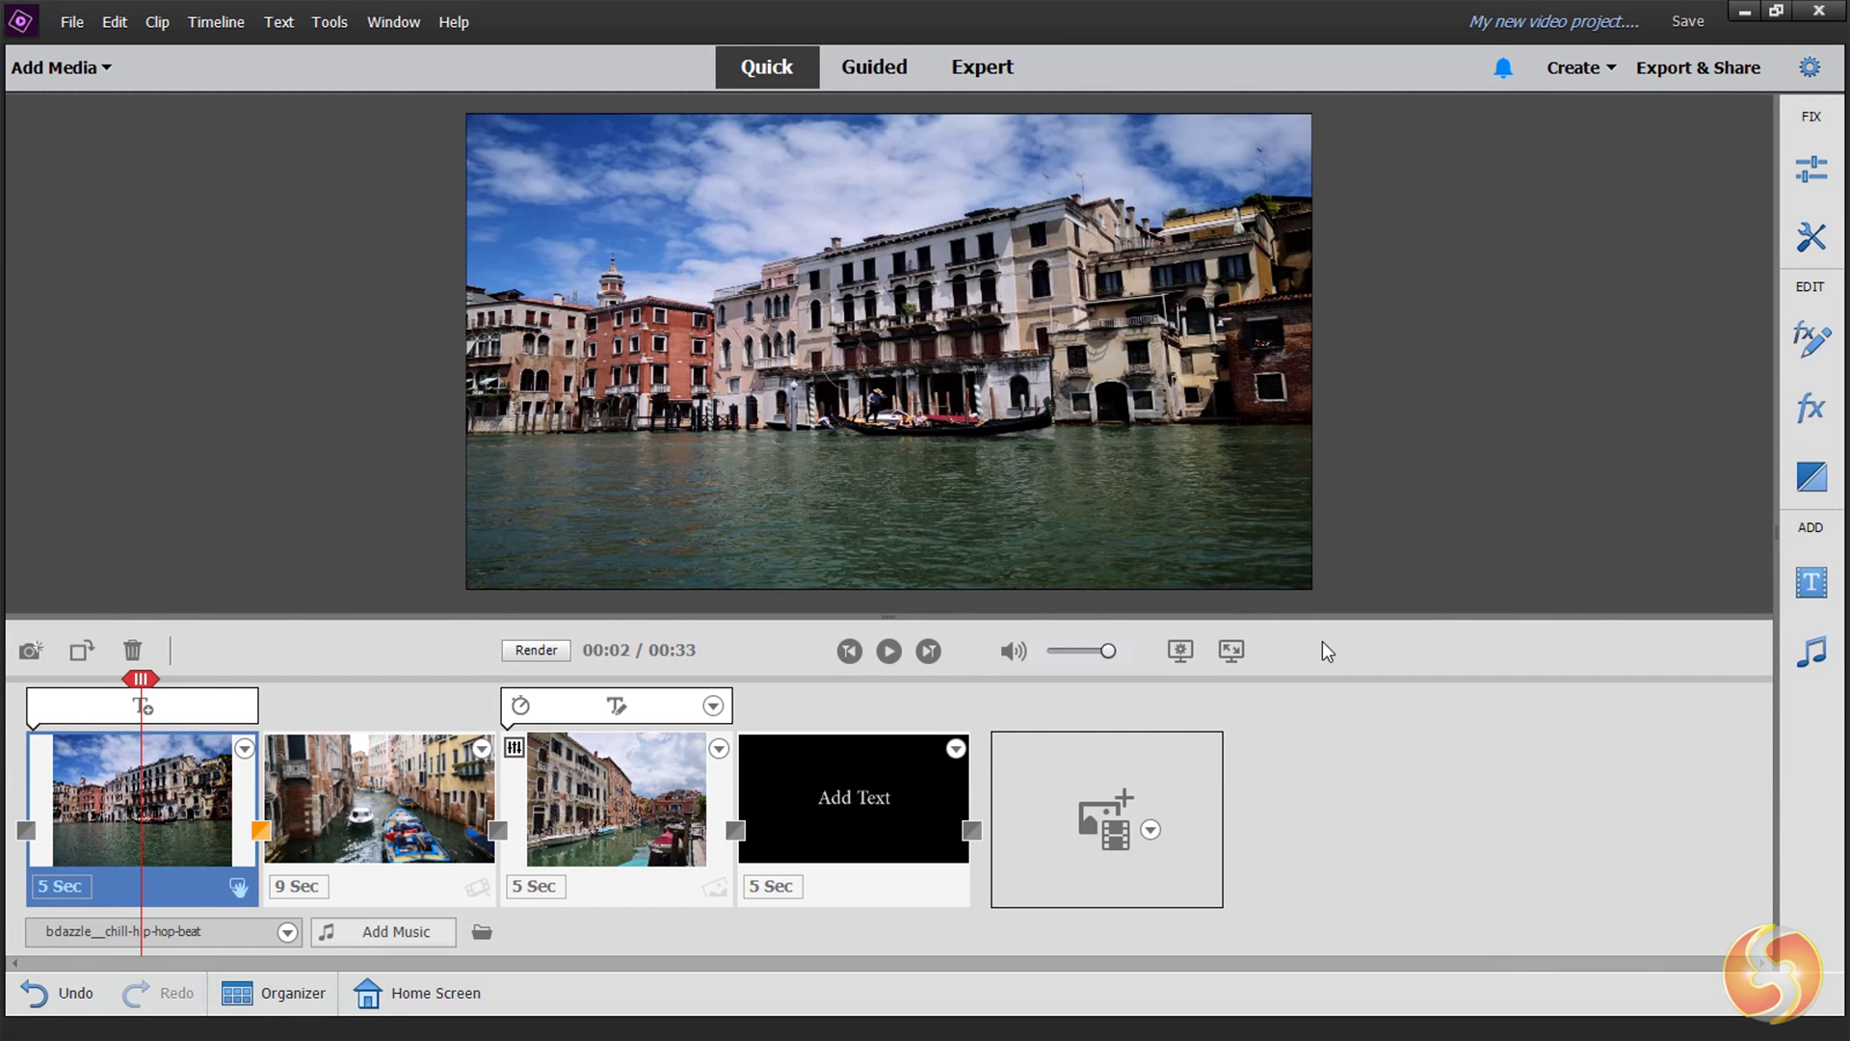